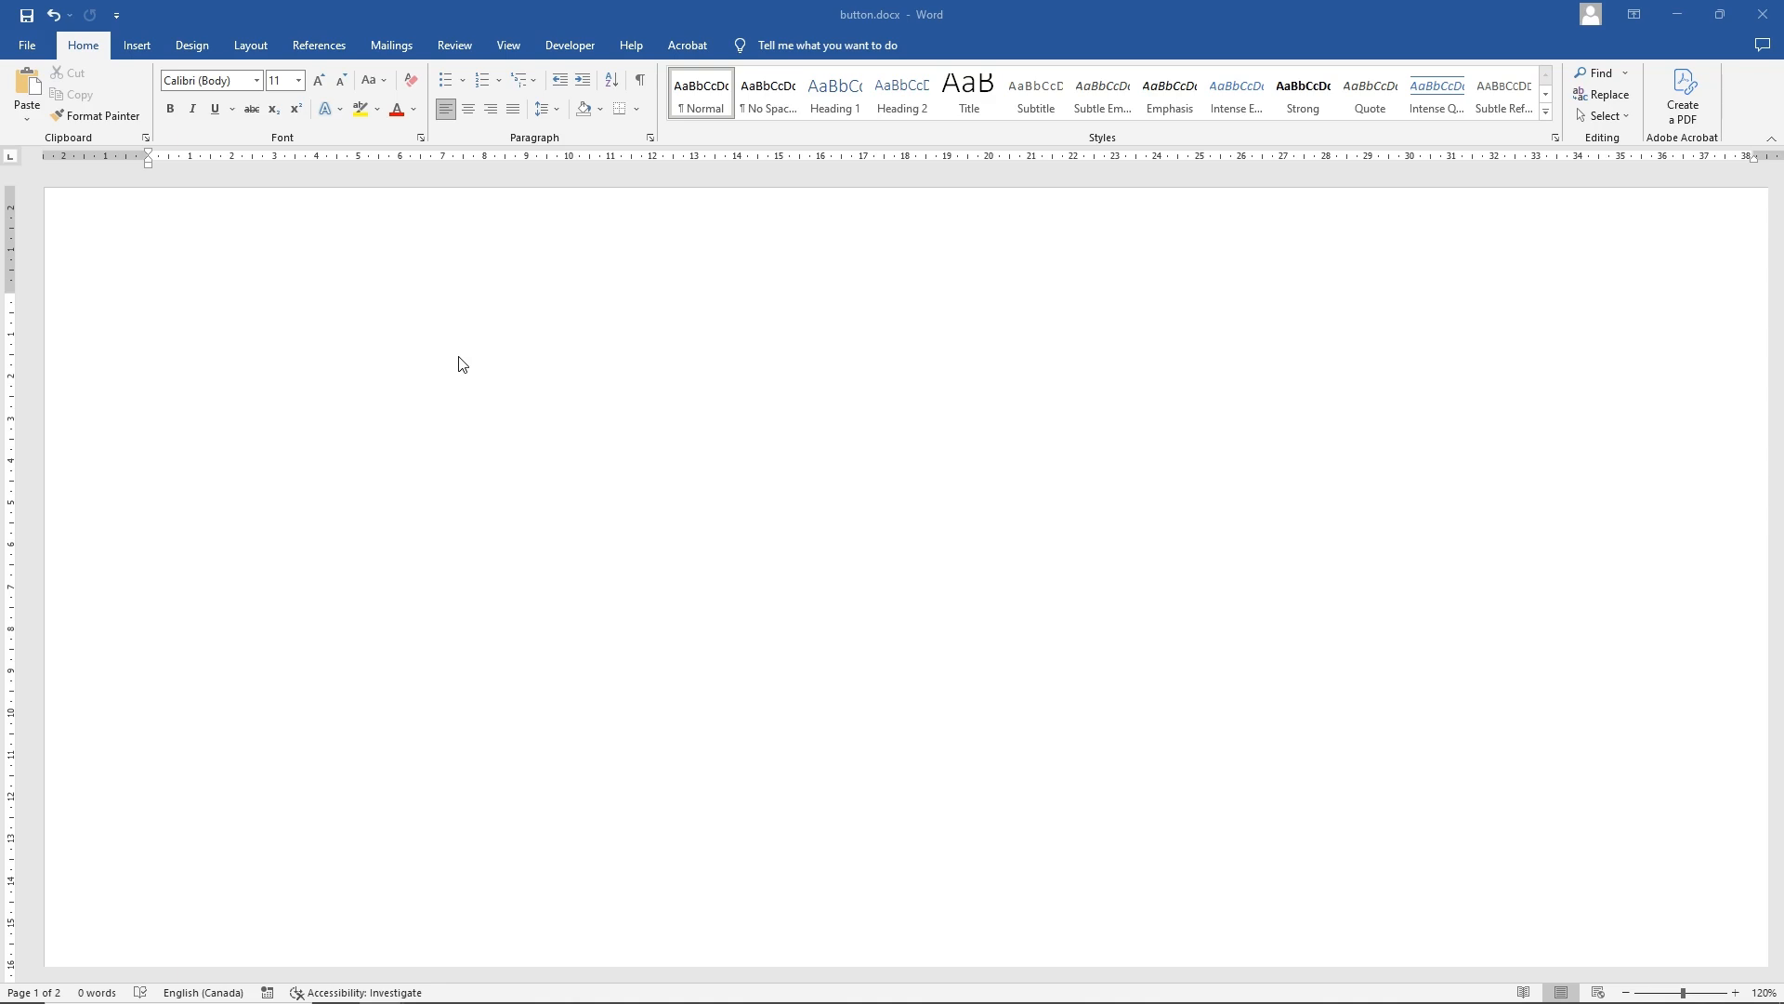
Draw an oval about 2.14 cm high and 6.65 cm wide in the middle of the page
left_click(138, 51)
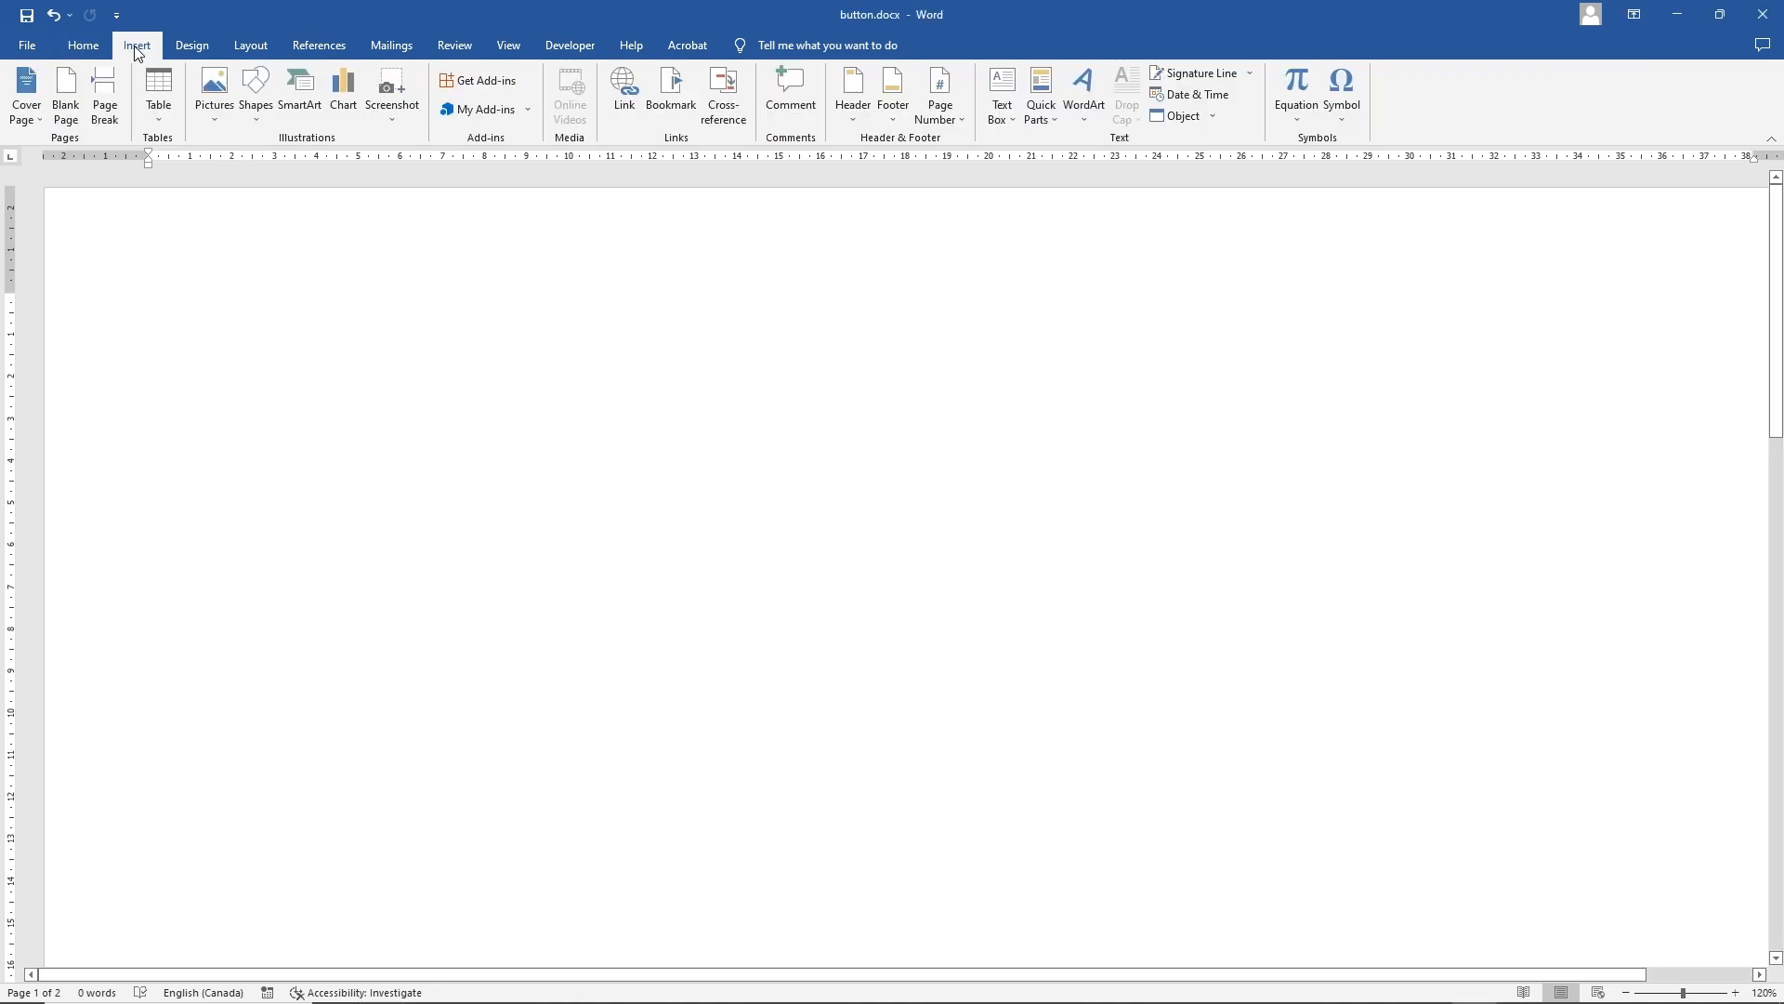
left_click(258, 102)
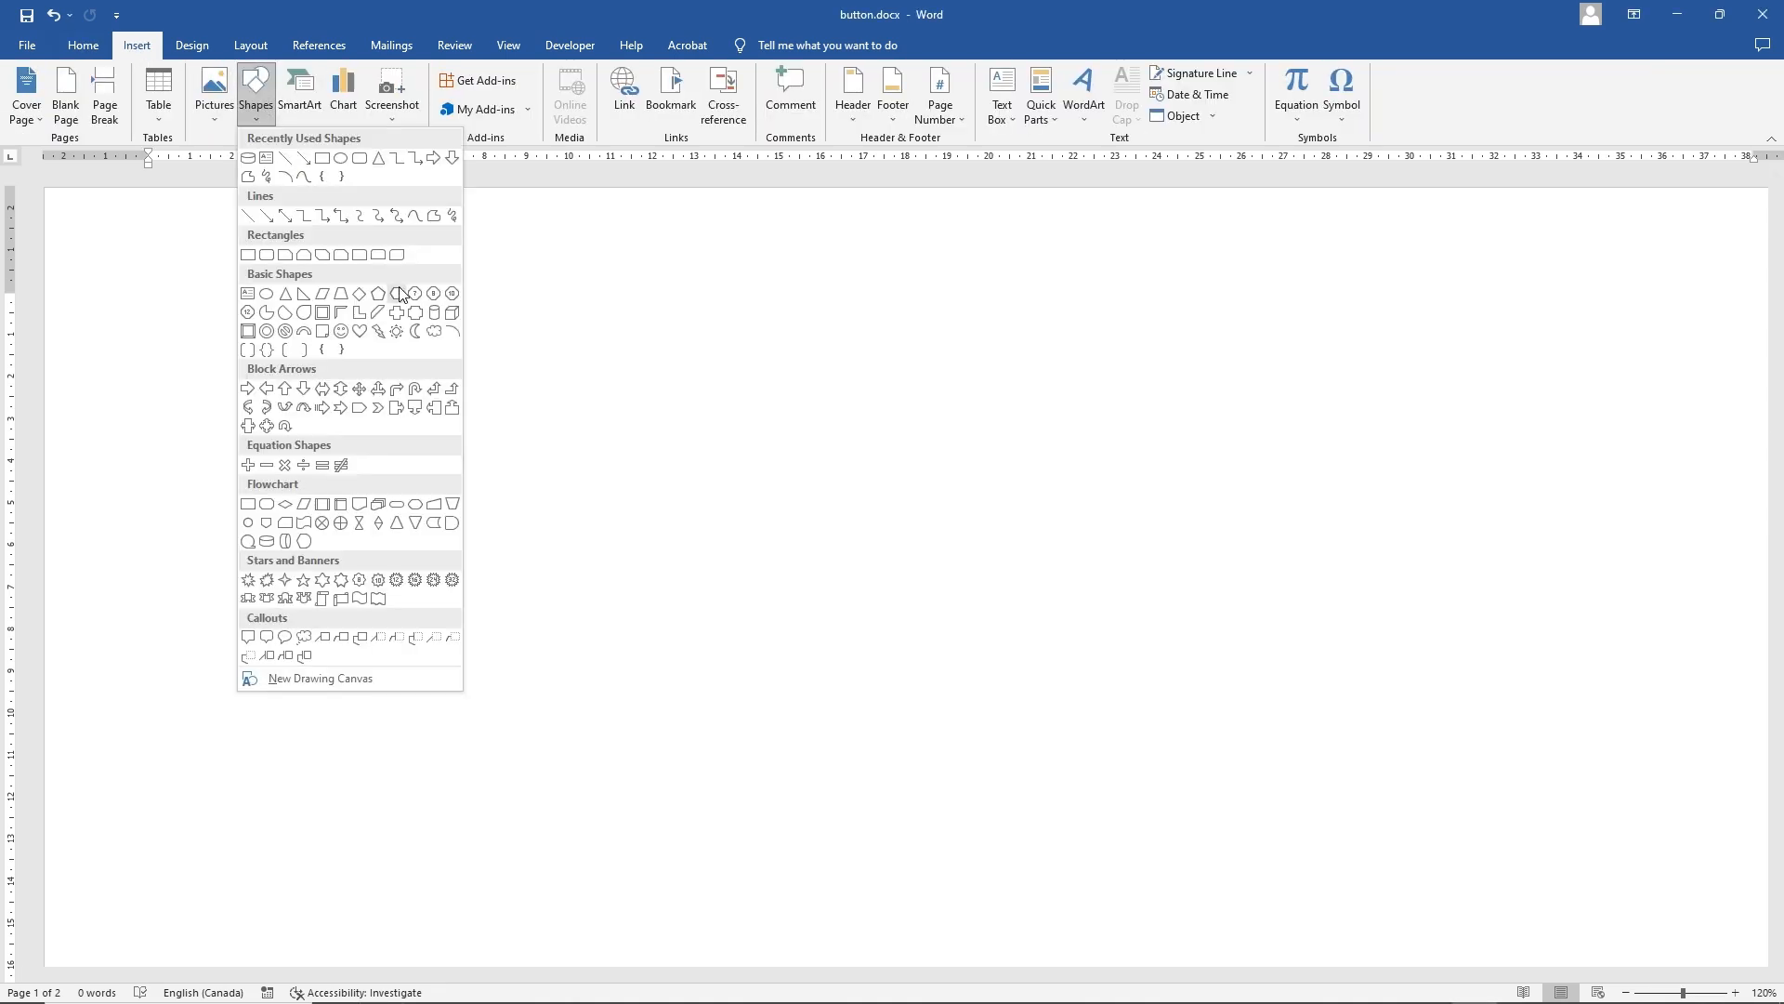
left_click(341, 162)
left_click_drag(724, 570, 875, 573)
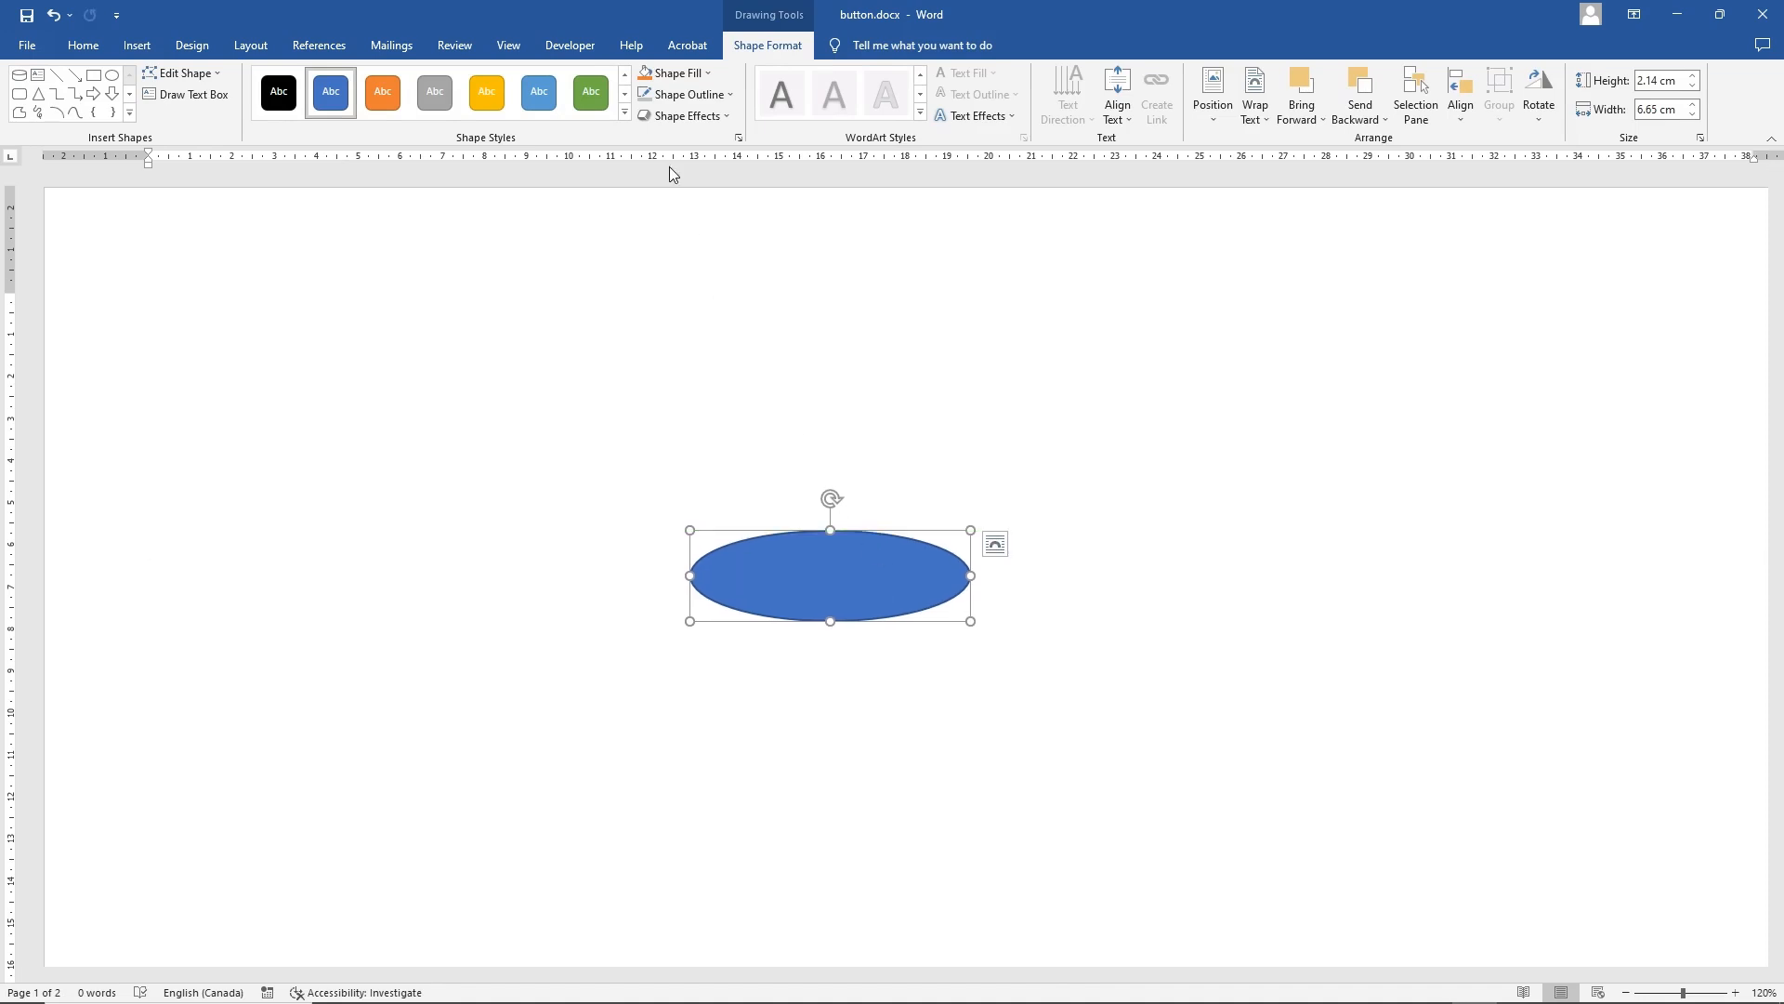
Fill the oval with the pale blue-pink Bouquet texture and remove its outline
left_click(687, 83)
mouse_move(704, 330)
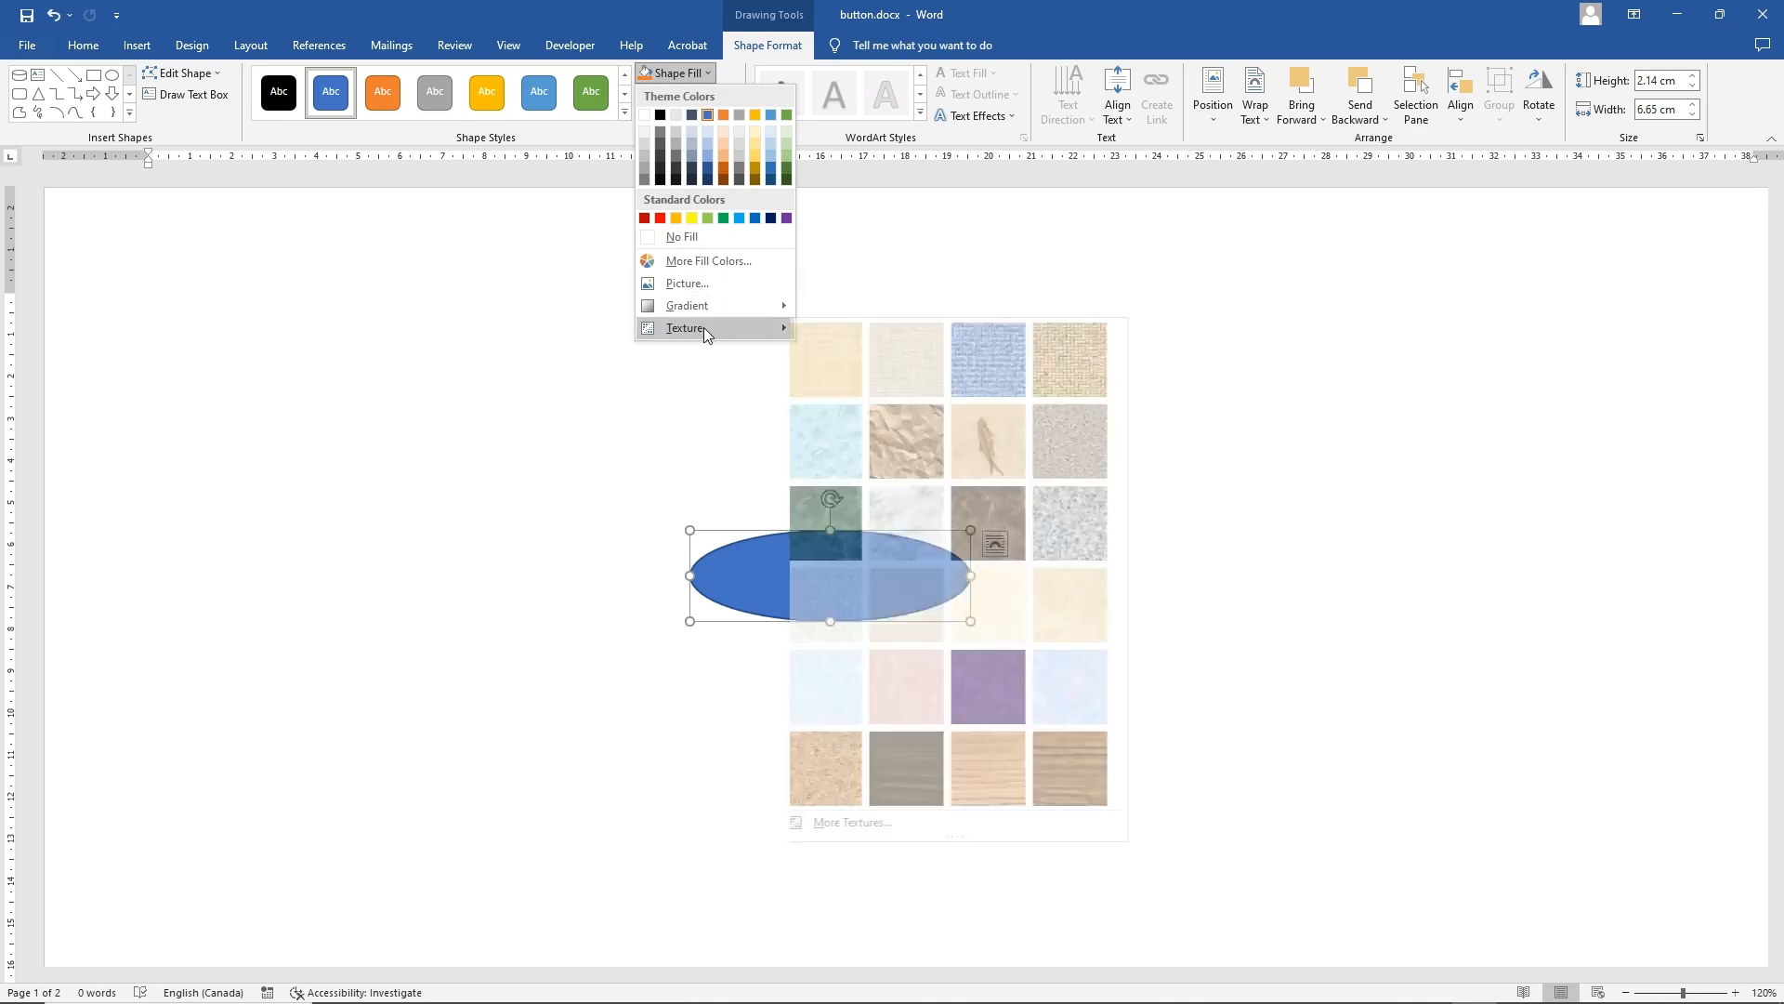
left_click(1071, 709)
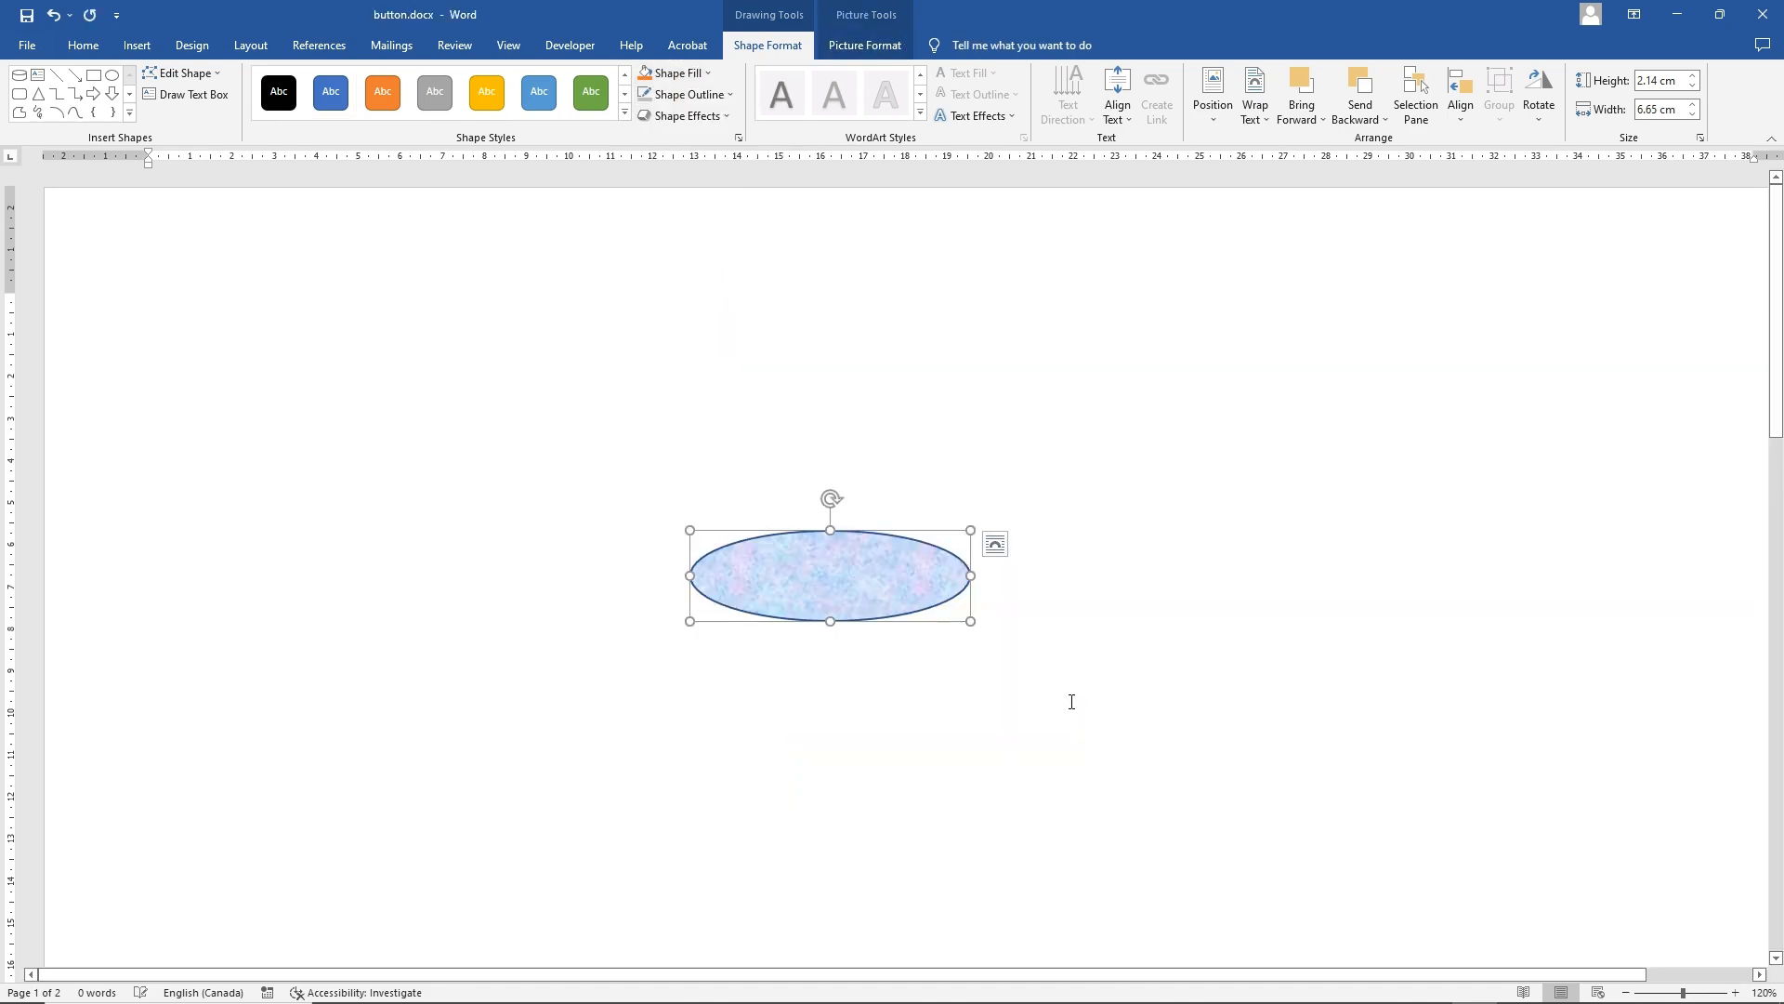
left_click(686, 94)
left_click(683, 258)
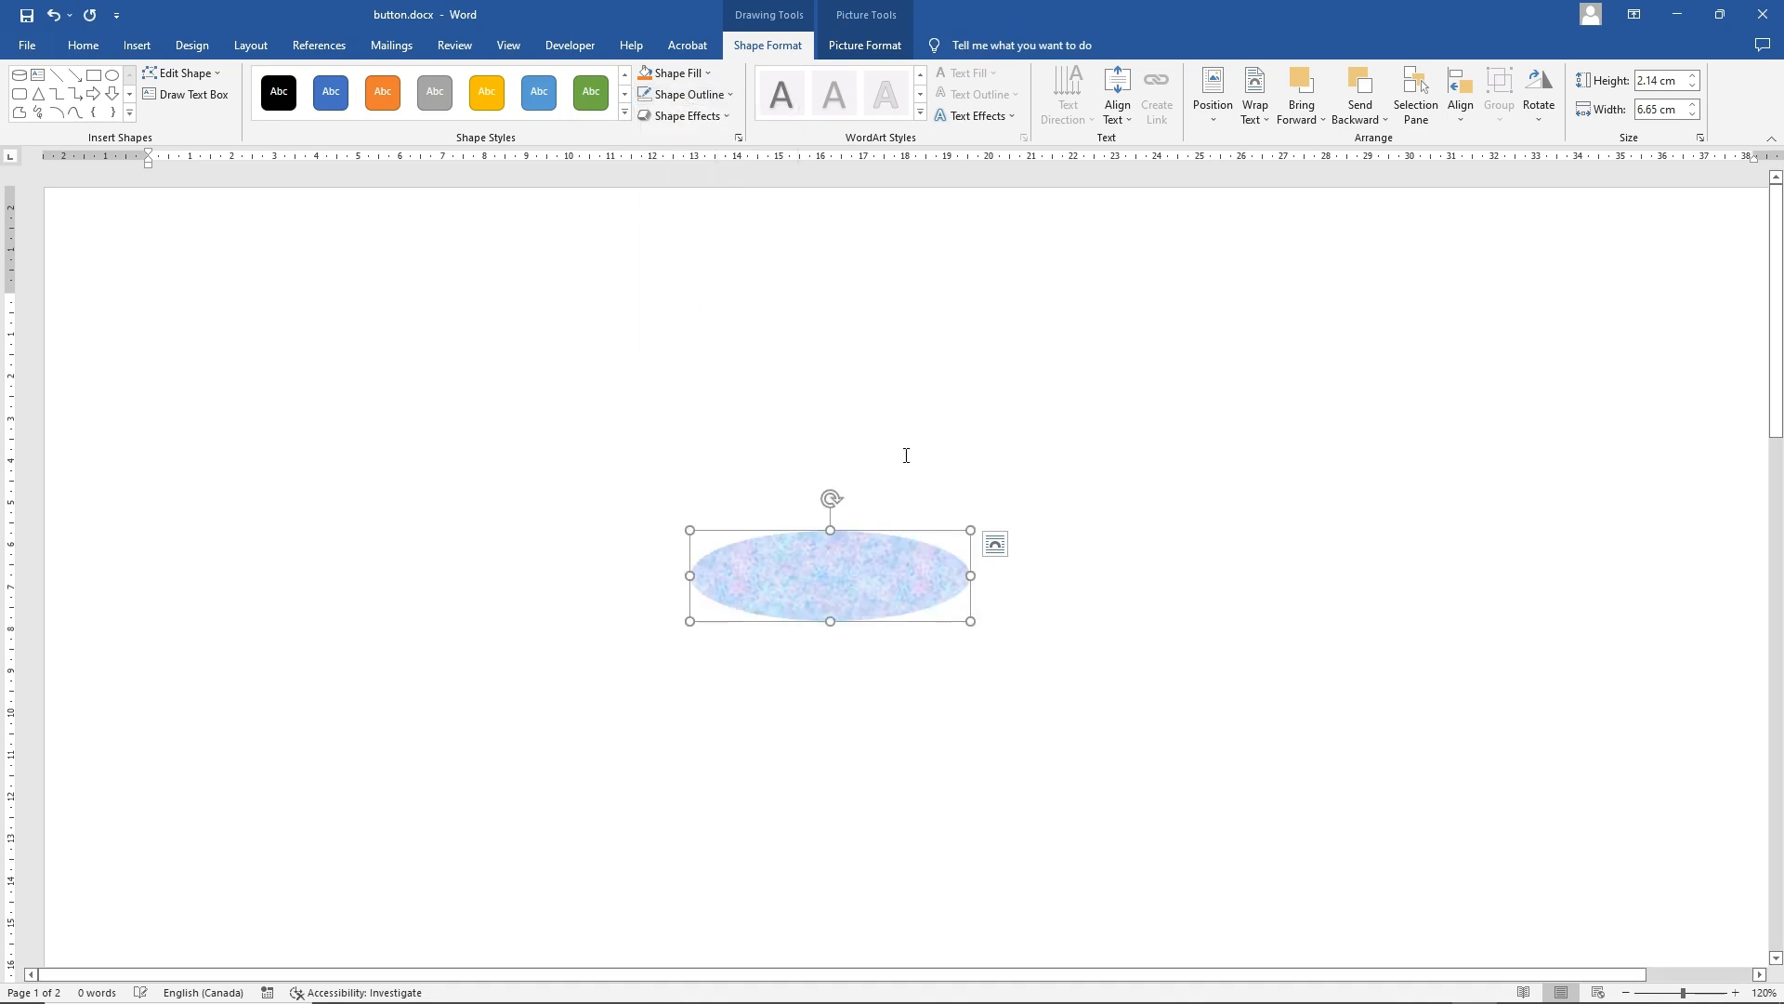
Move the oval slightly up and to the right, and apply a rimmed preset bevel effect to it
left_click(995, 544)
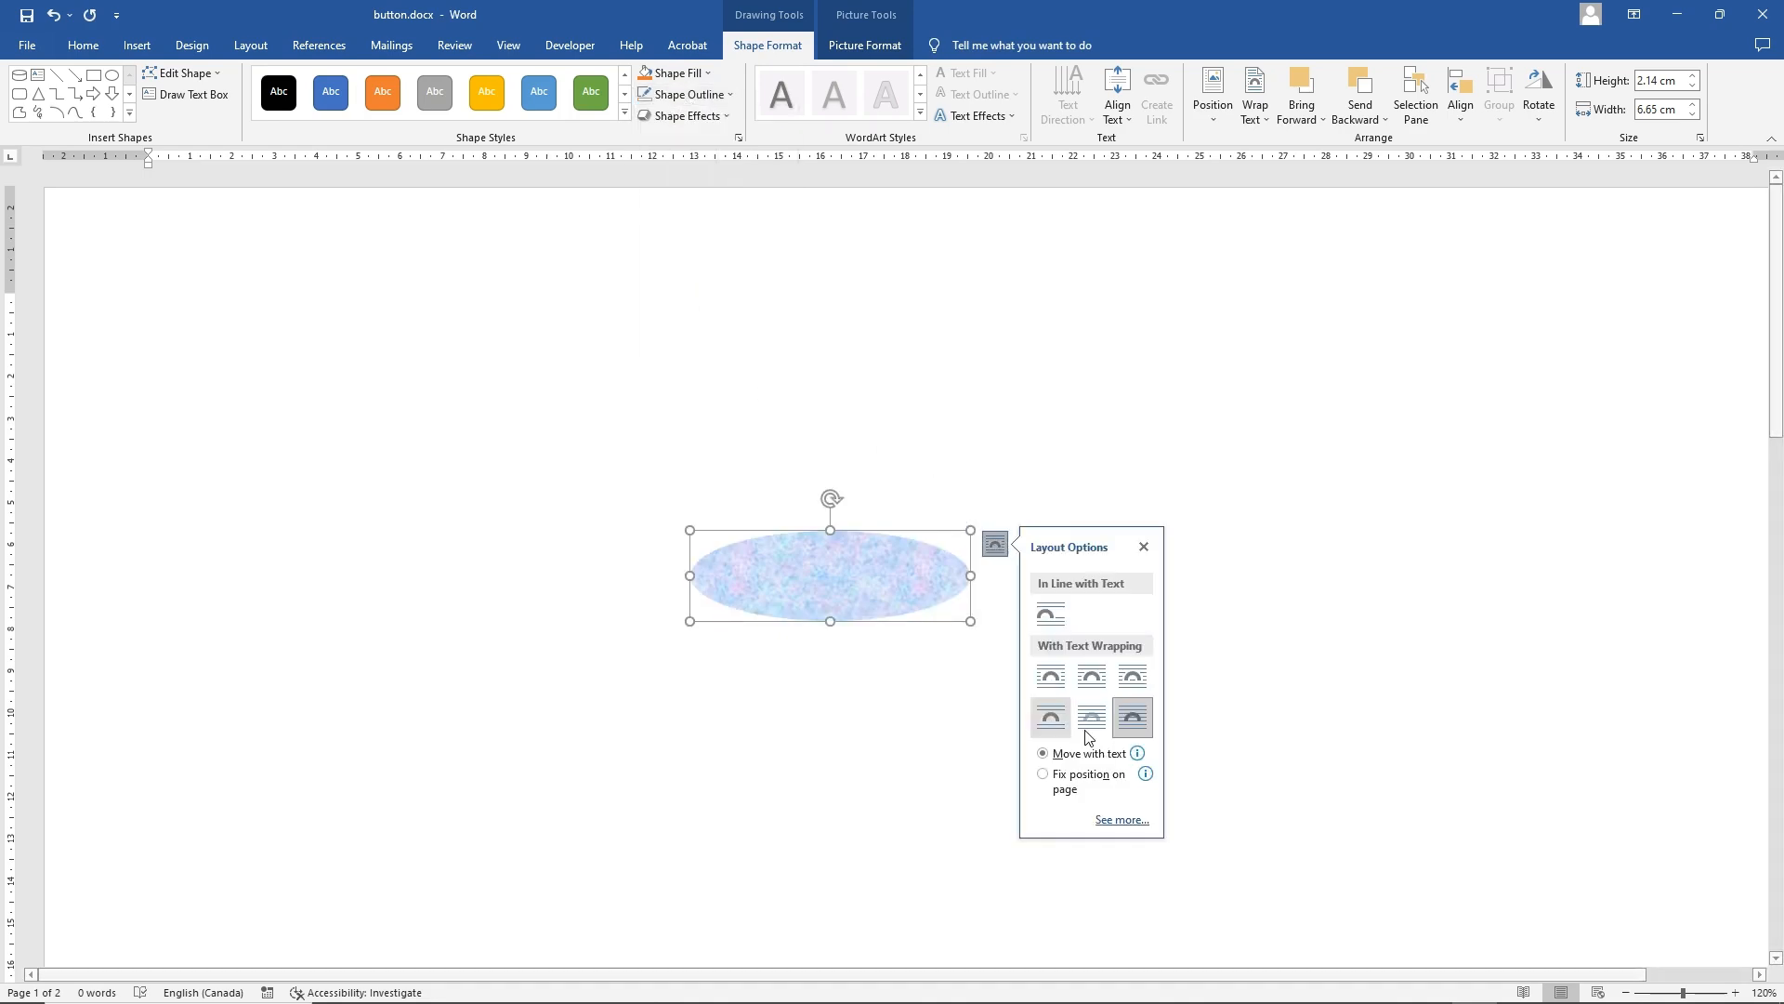
left_click_drag(852, 589, 939, 539)
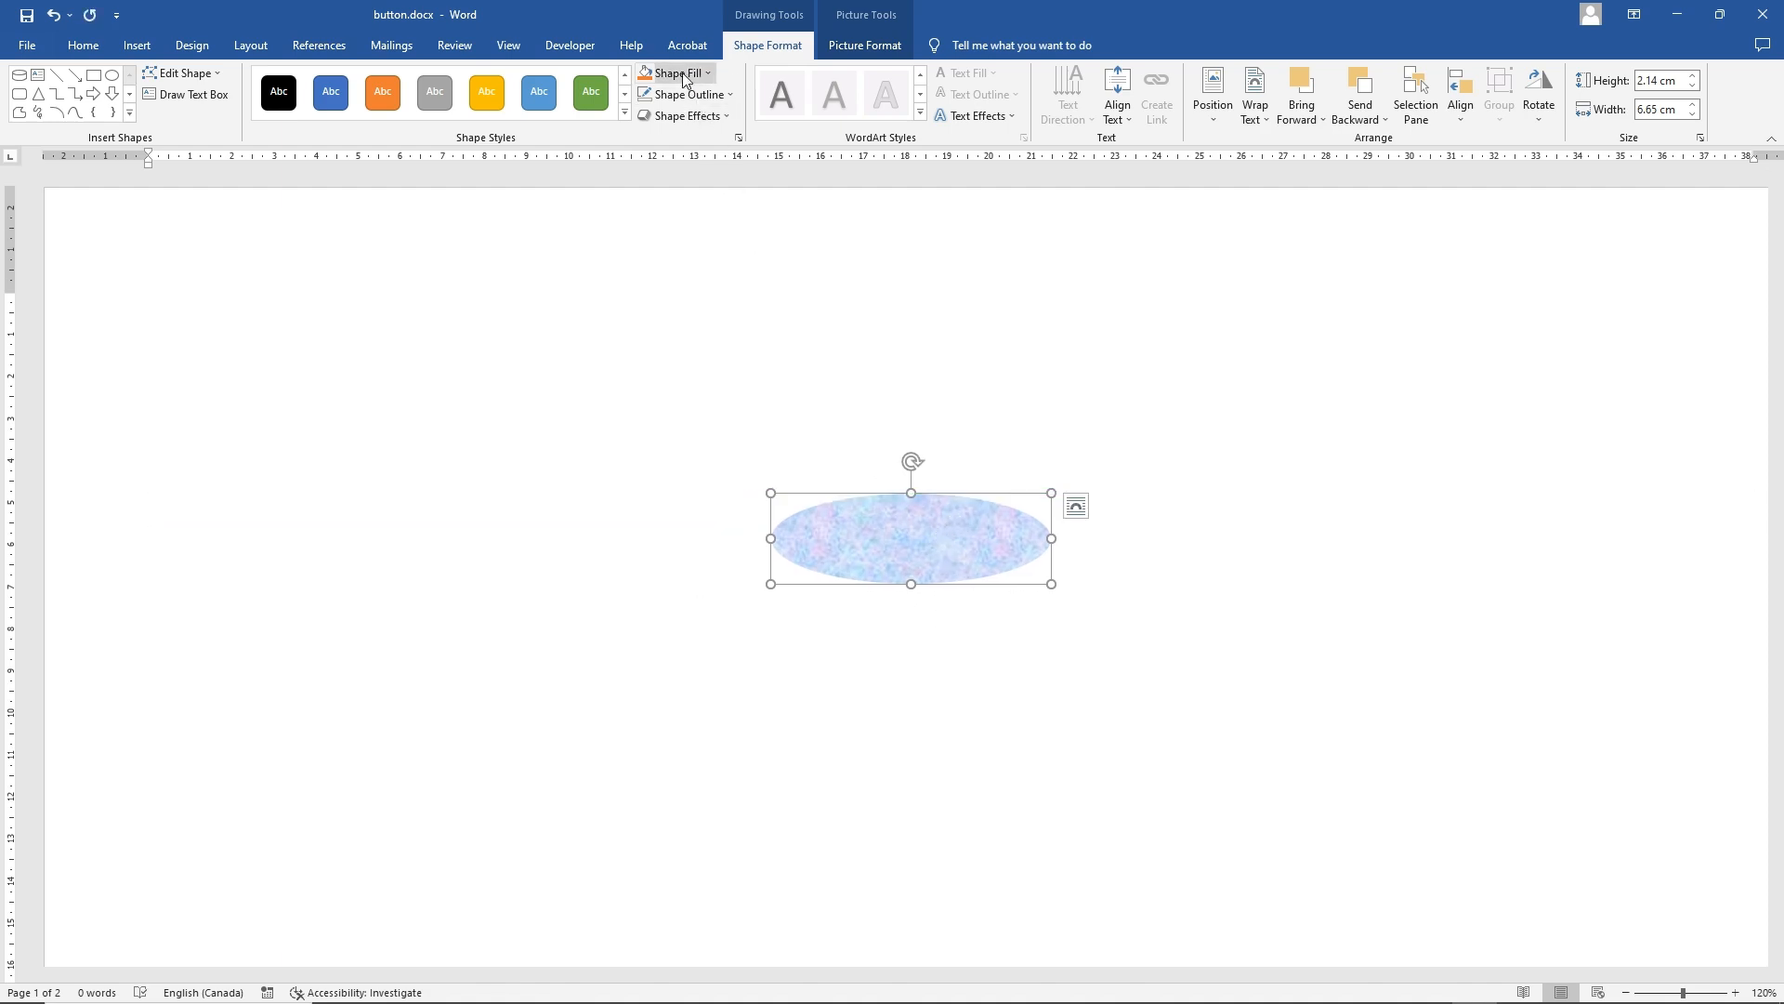
left_click(709, 122)
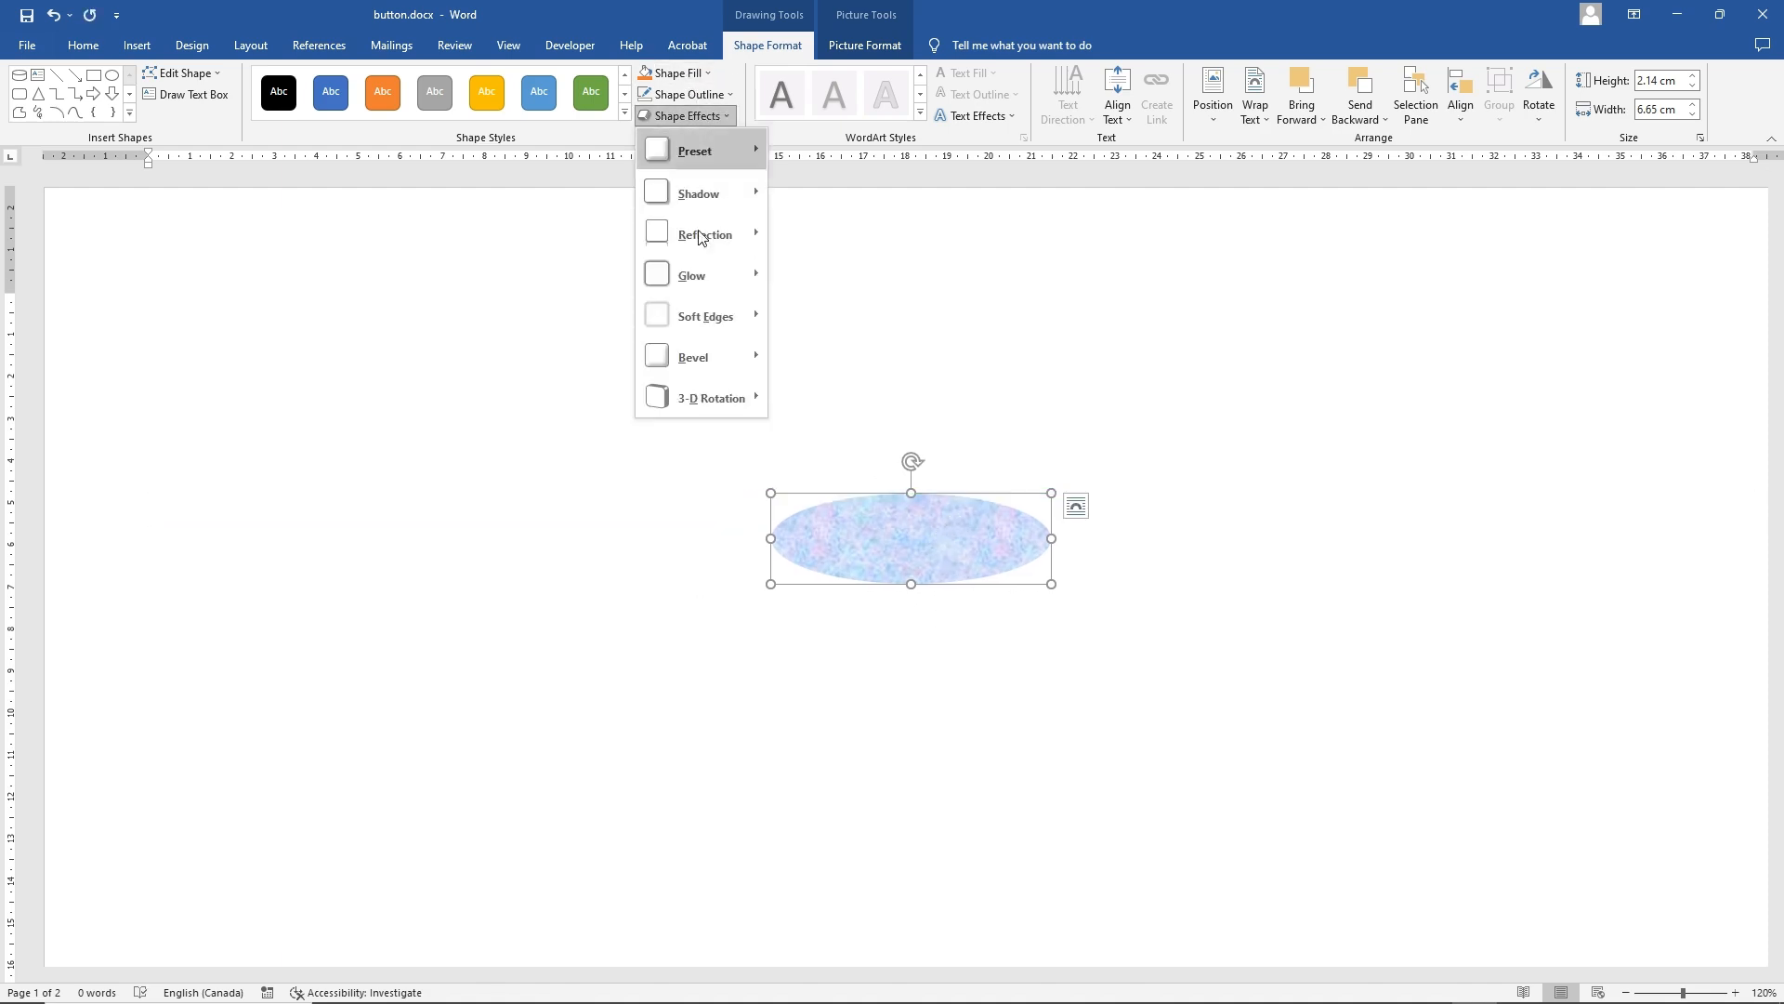
mouse_move(700, 361)
left_click(953, 504)
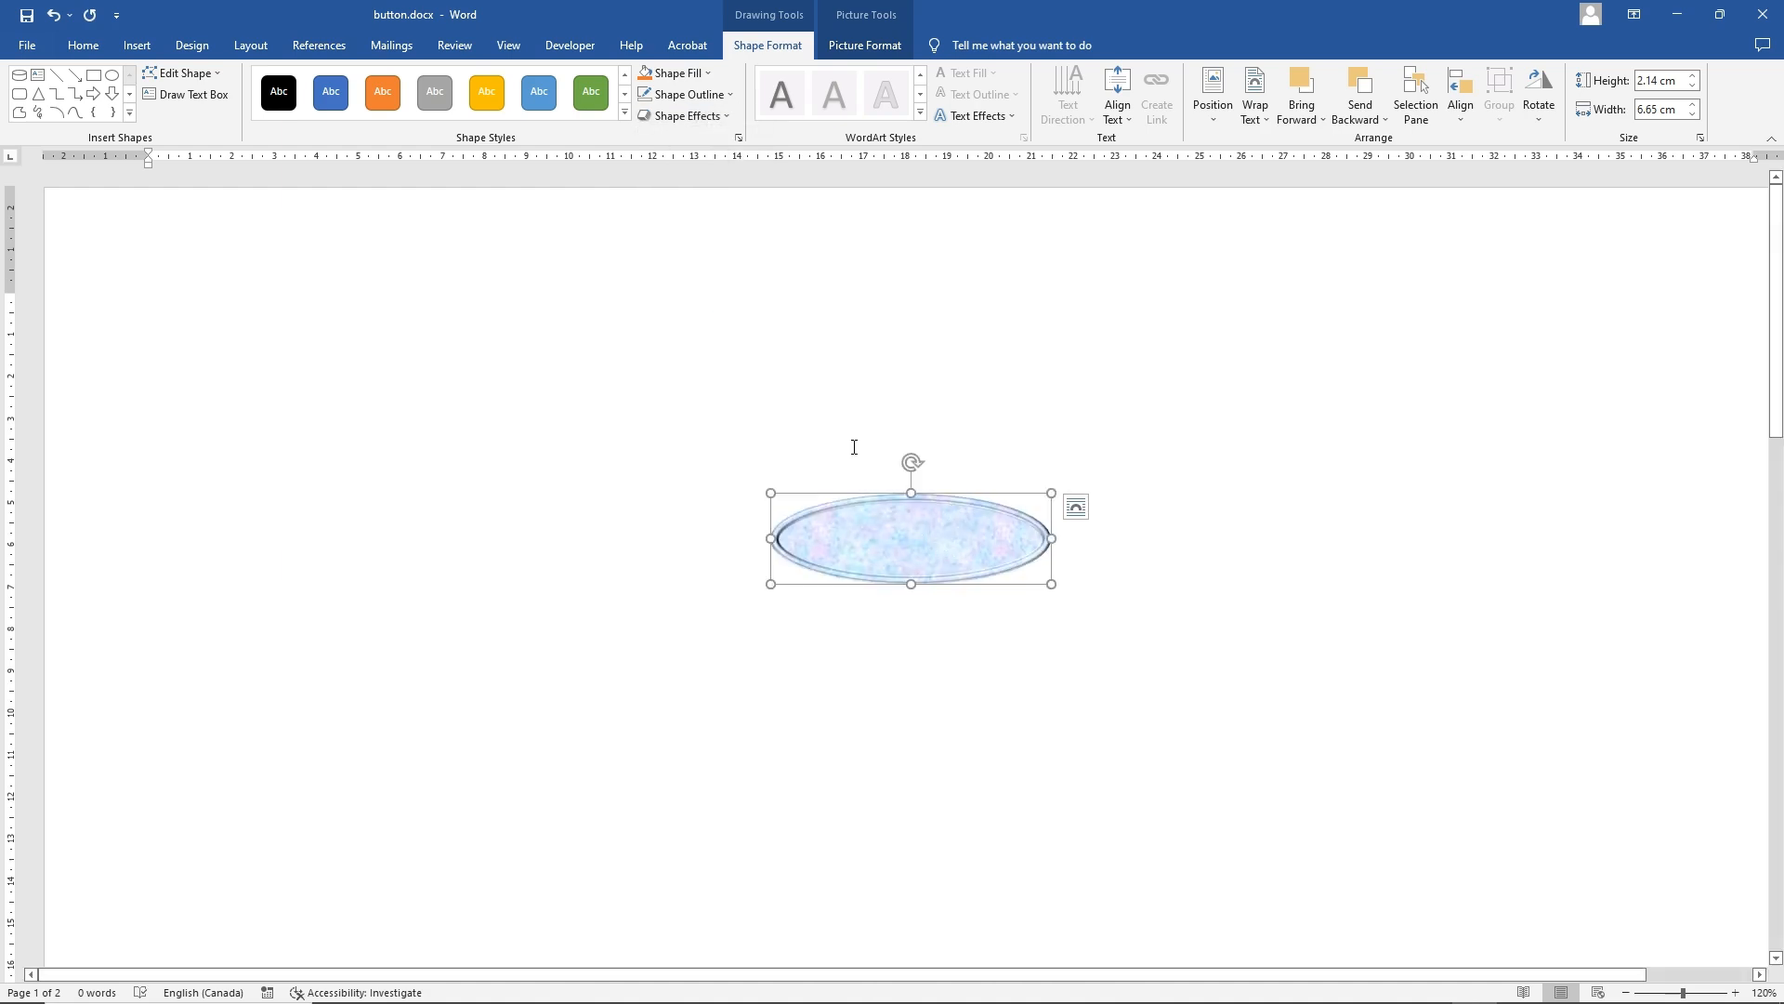
Show the oval's 3-D Format and 3-D Rotation settings and stretch its height to about 4.38 cm
left_click(740, 139)
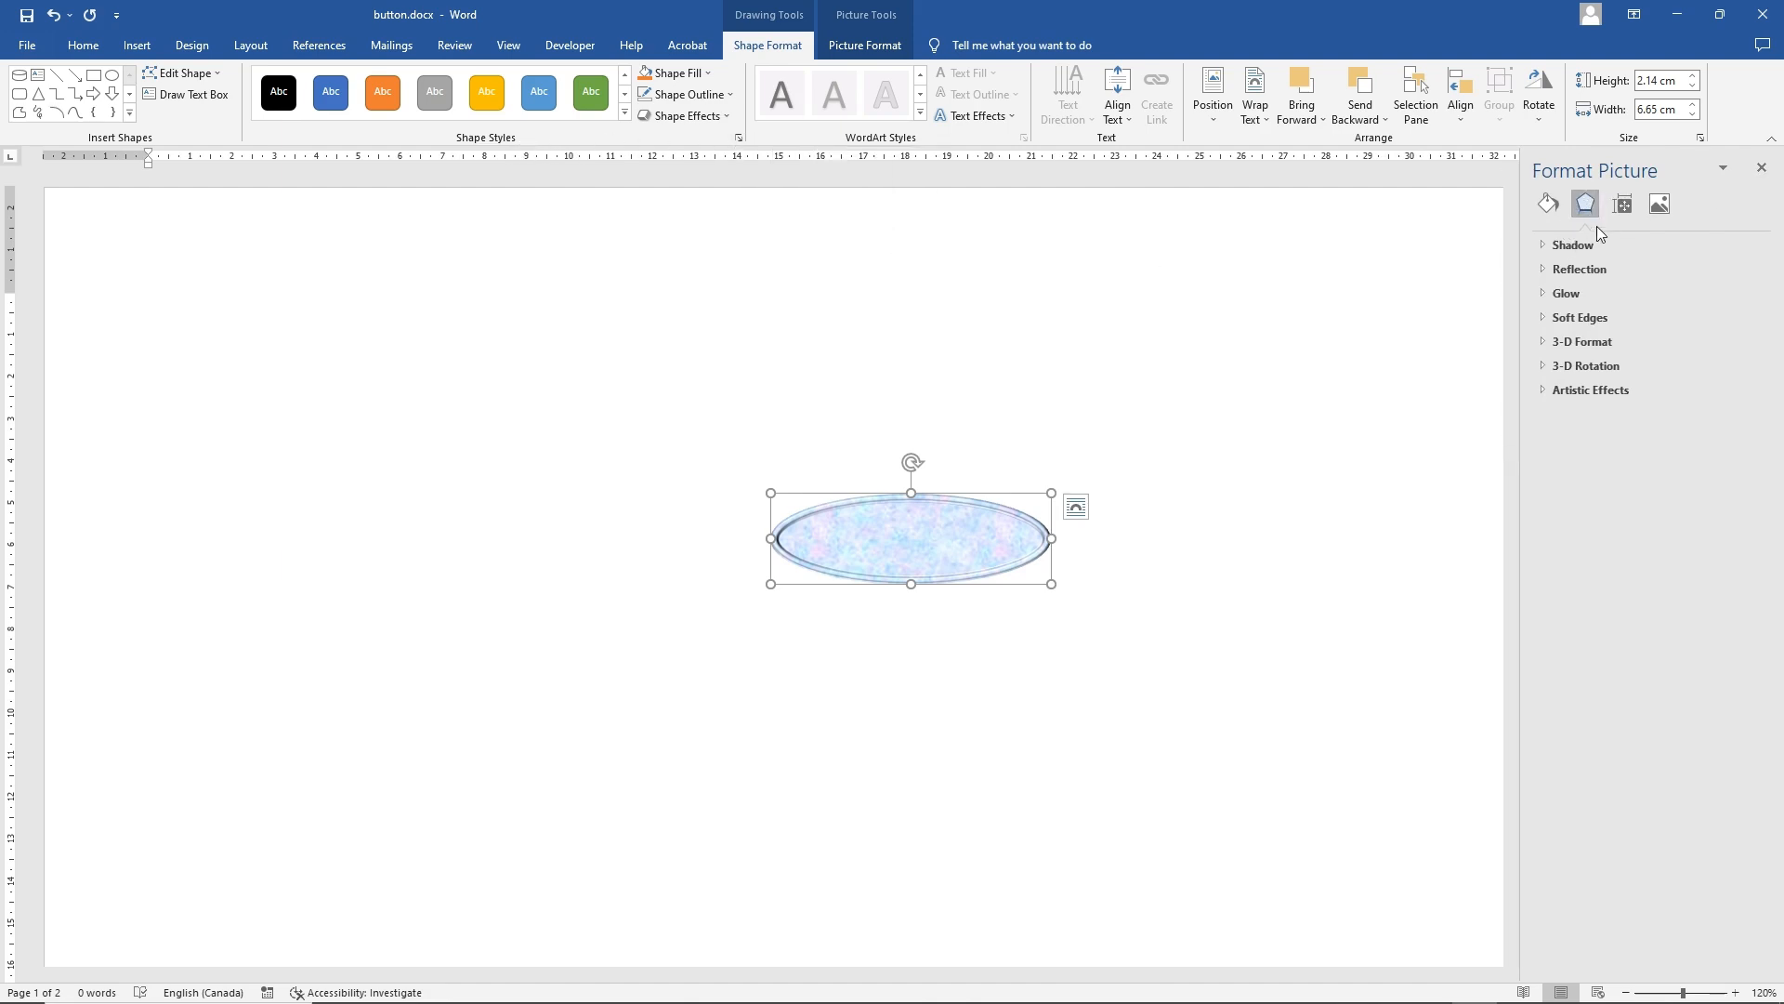
left_click(1544, 368)
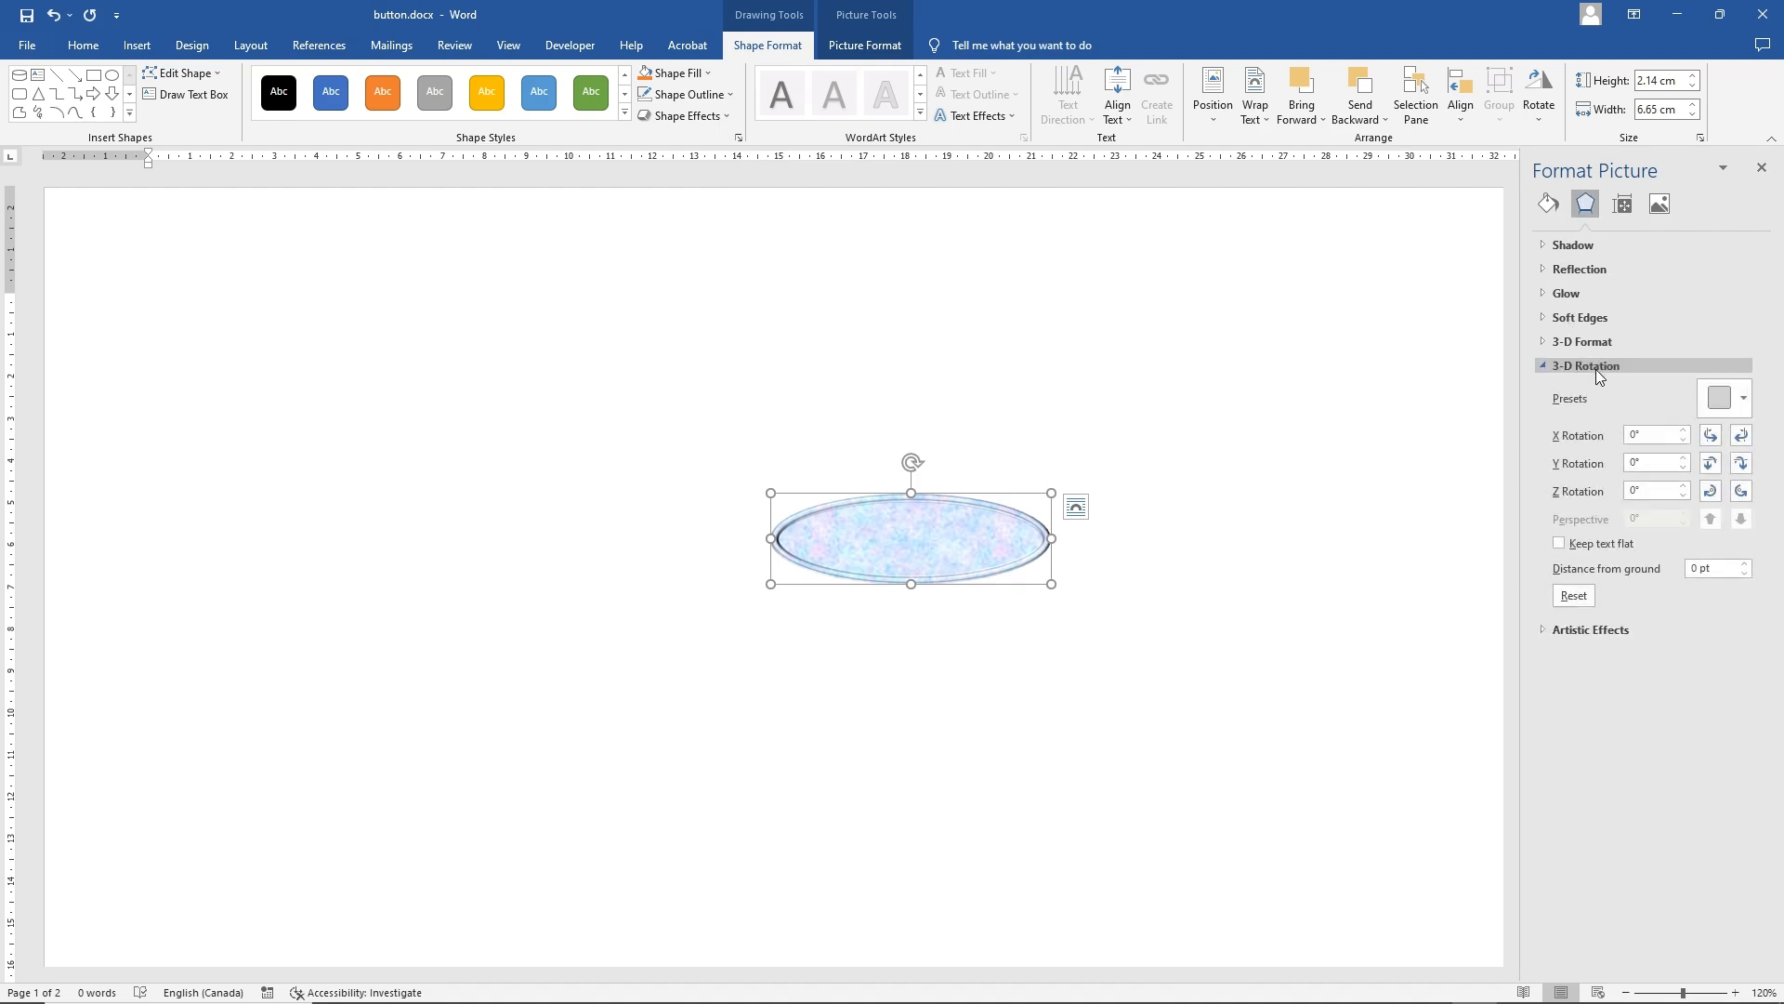
left_click(1554, 344)
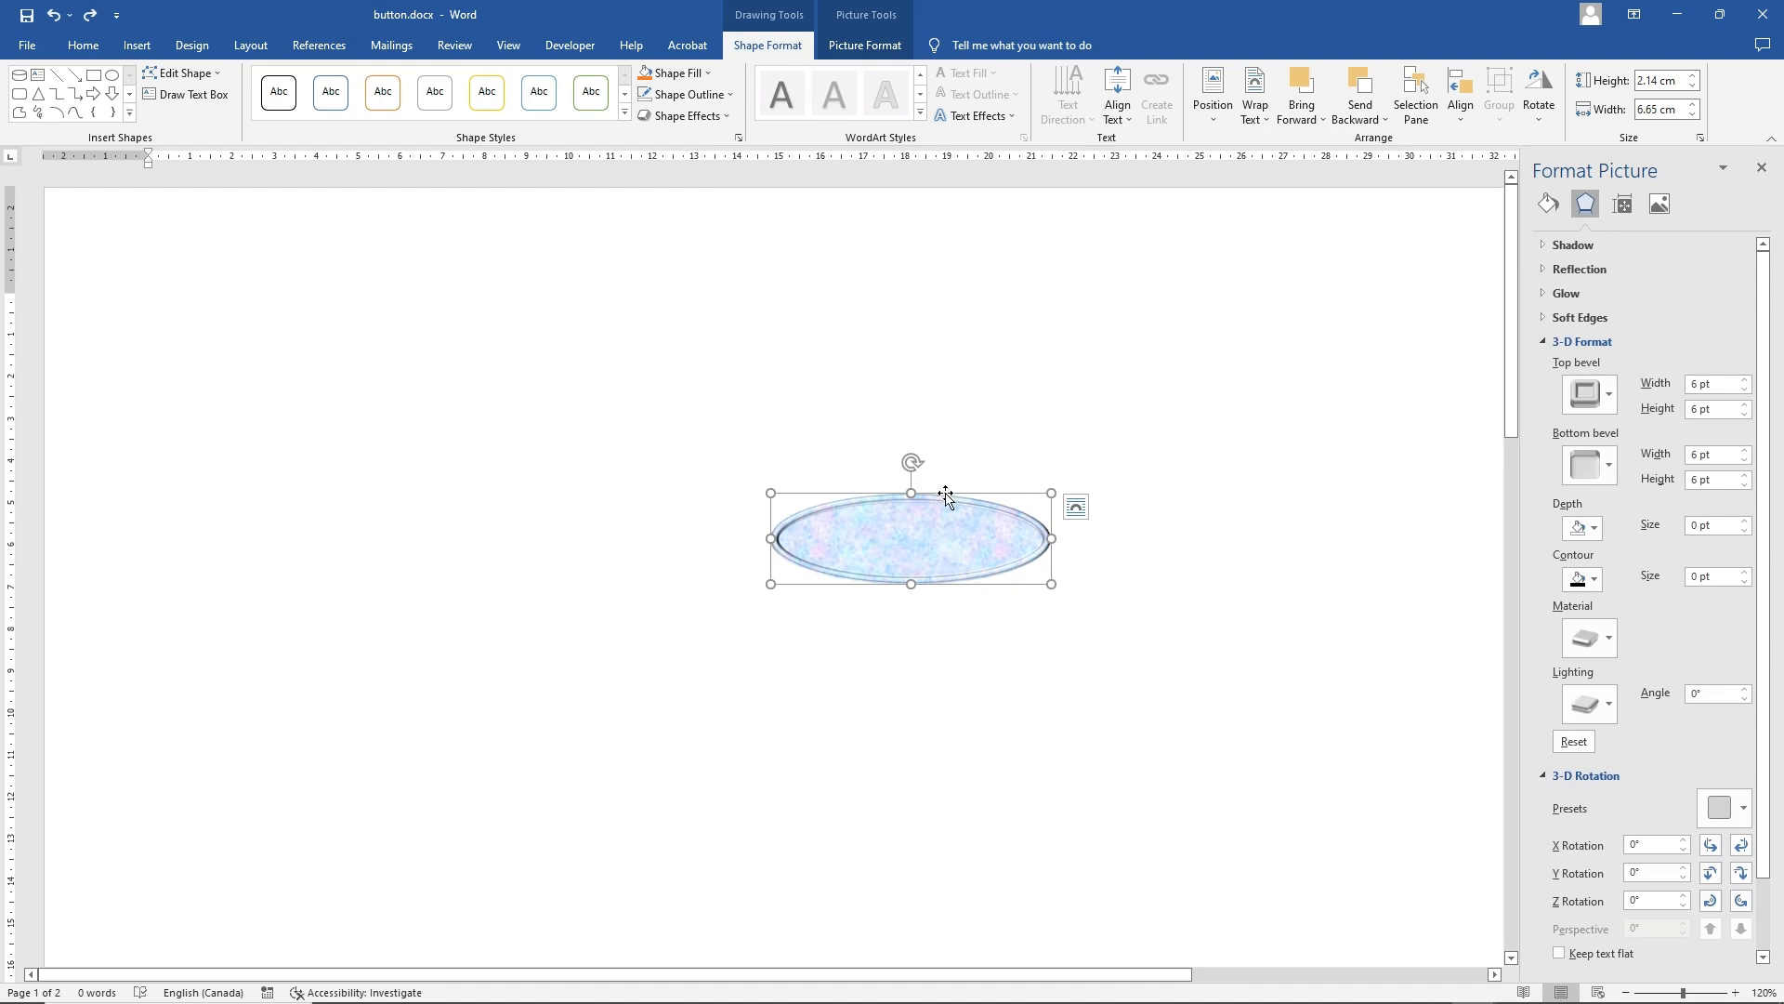
left_click_drag(911, 493, 922, 399)
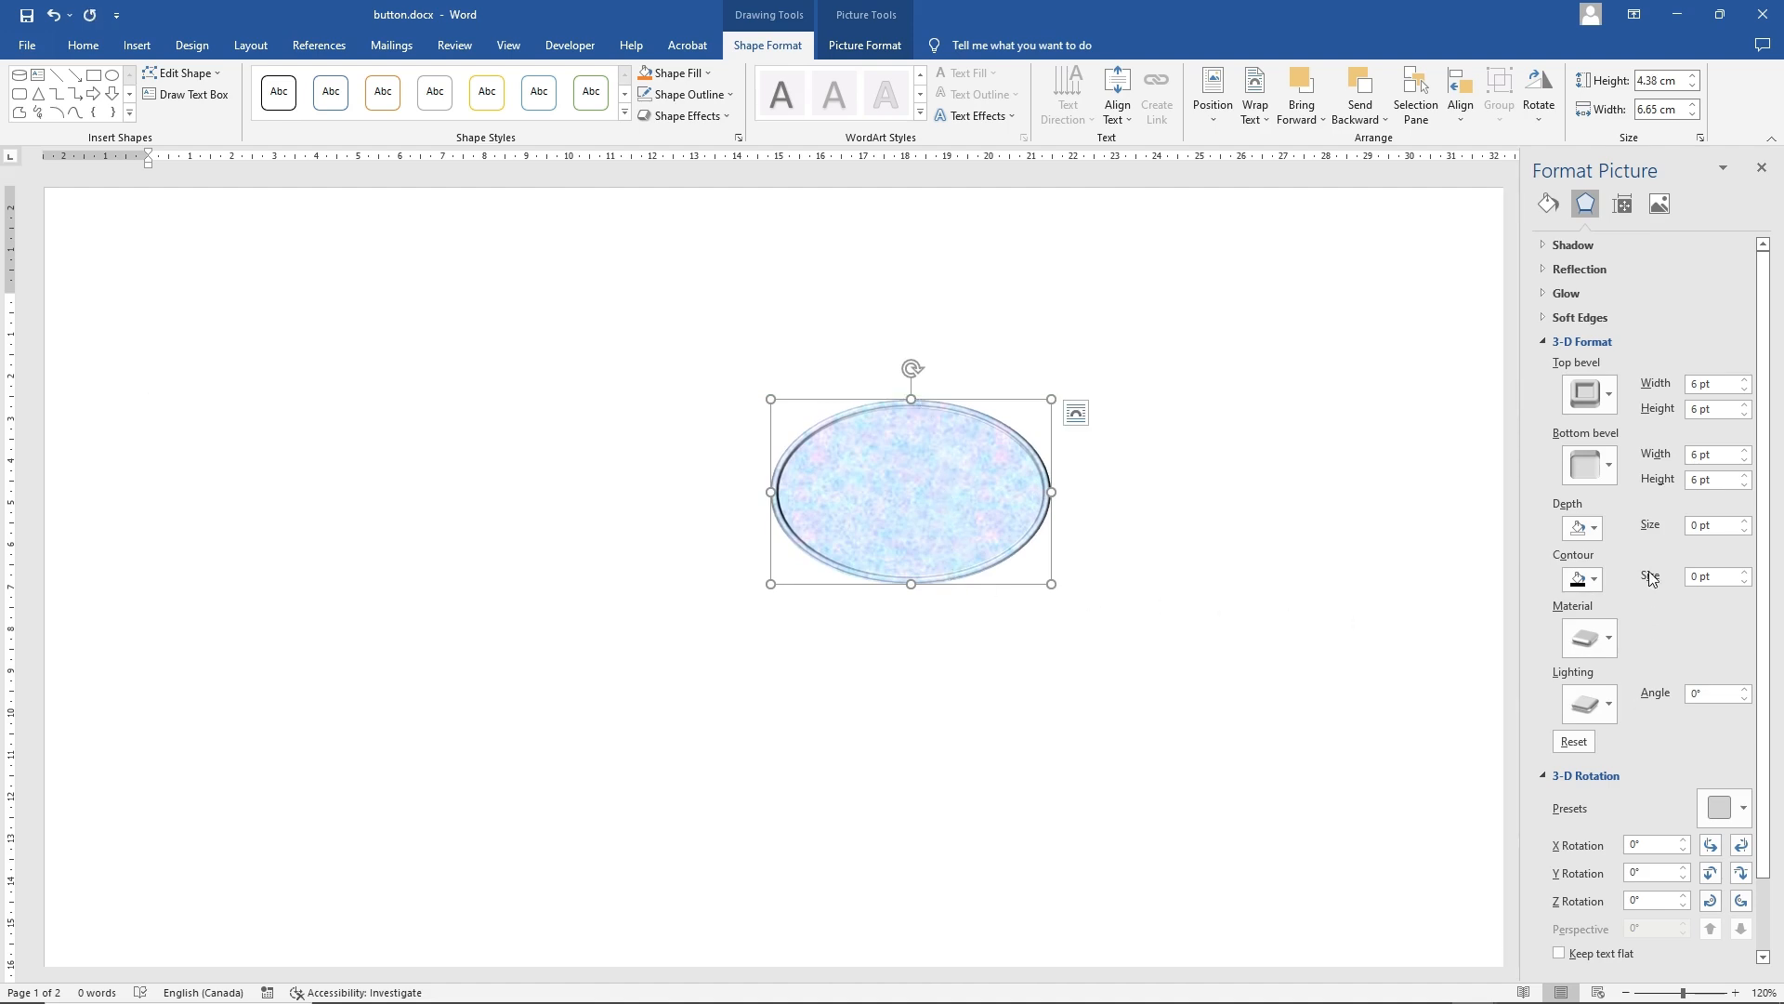
Set the oval's top bevel height to 7.5 pt and its bottom bevel height to 12 pt
left_click(1744, 405)
left_click(1744, 405)
left_click(1745, 407)
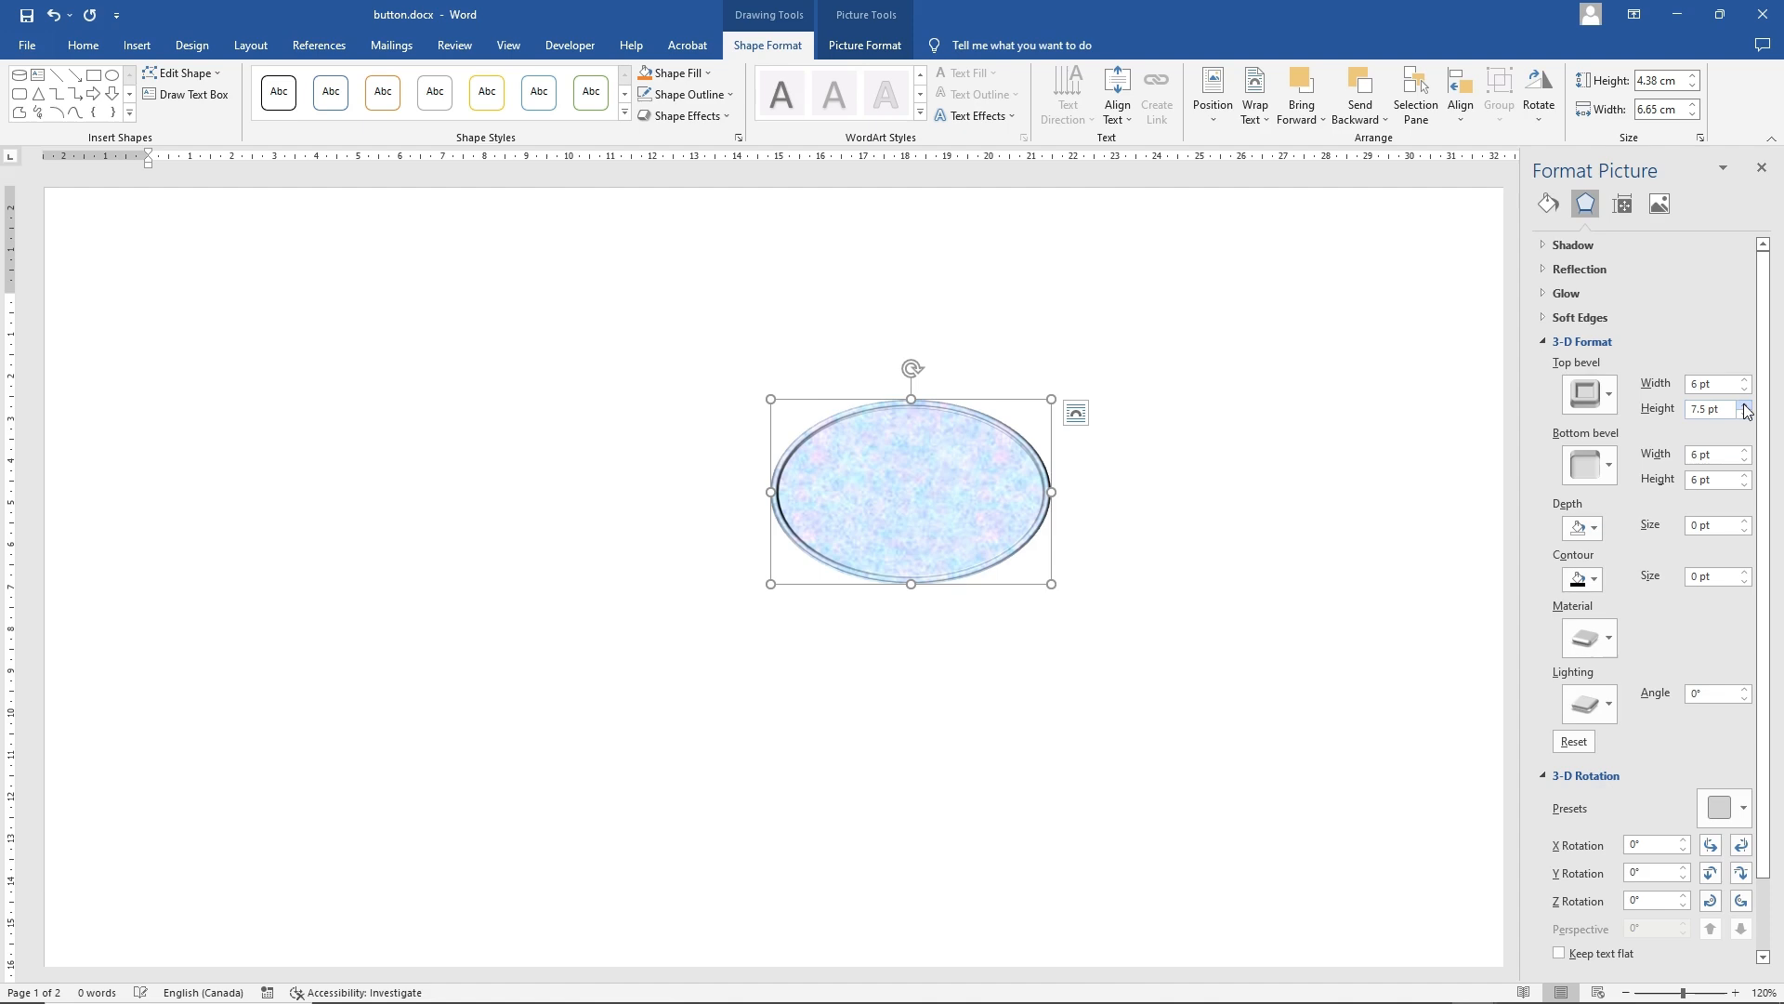
left_click(1745, 475)
left_click(1745, 476)
left_click(1745, 475)
left_click(1745, 476)
Set the oval's Y rotation to 300° and its lighting angle to 150°
left_click(1741, 874)
left_click(1740, 873)
left_click(1741, 873)
left_click(1741, 874)
left_click(1740, 873)
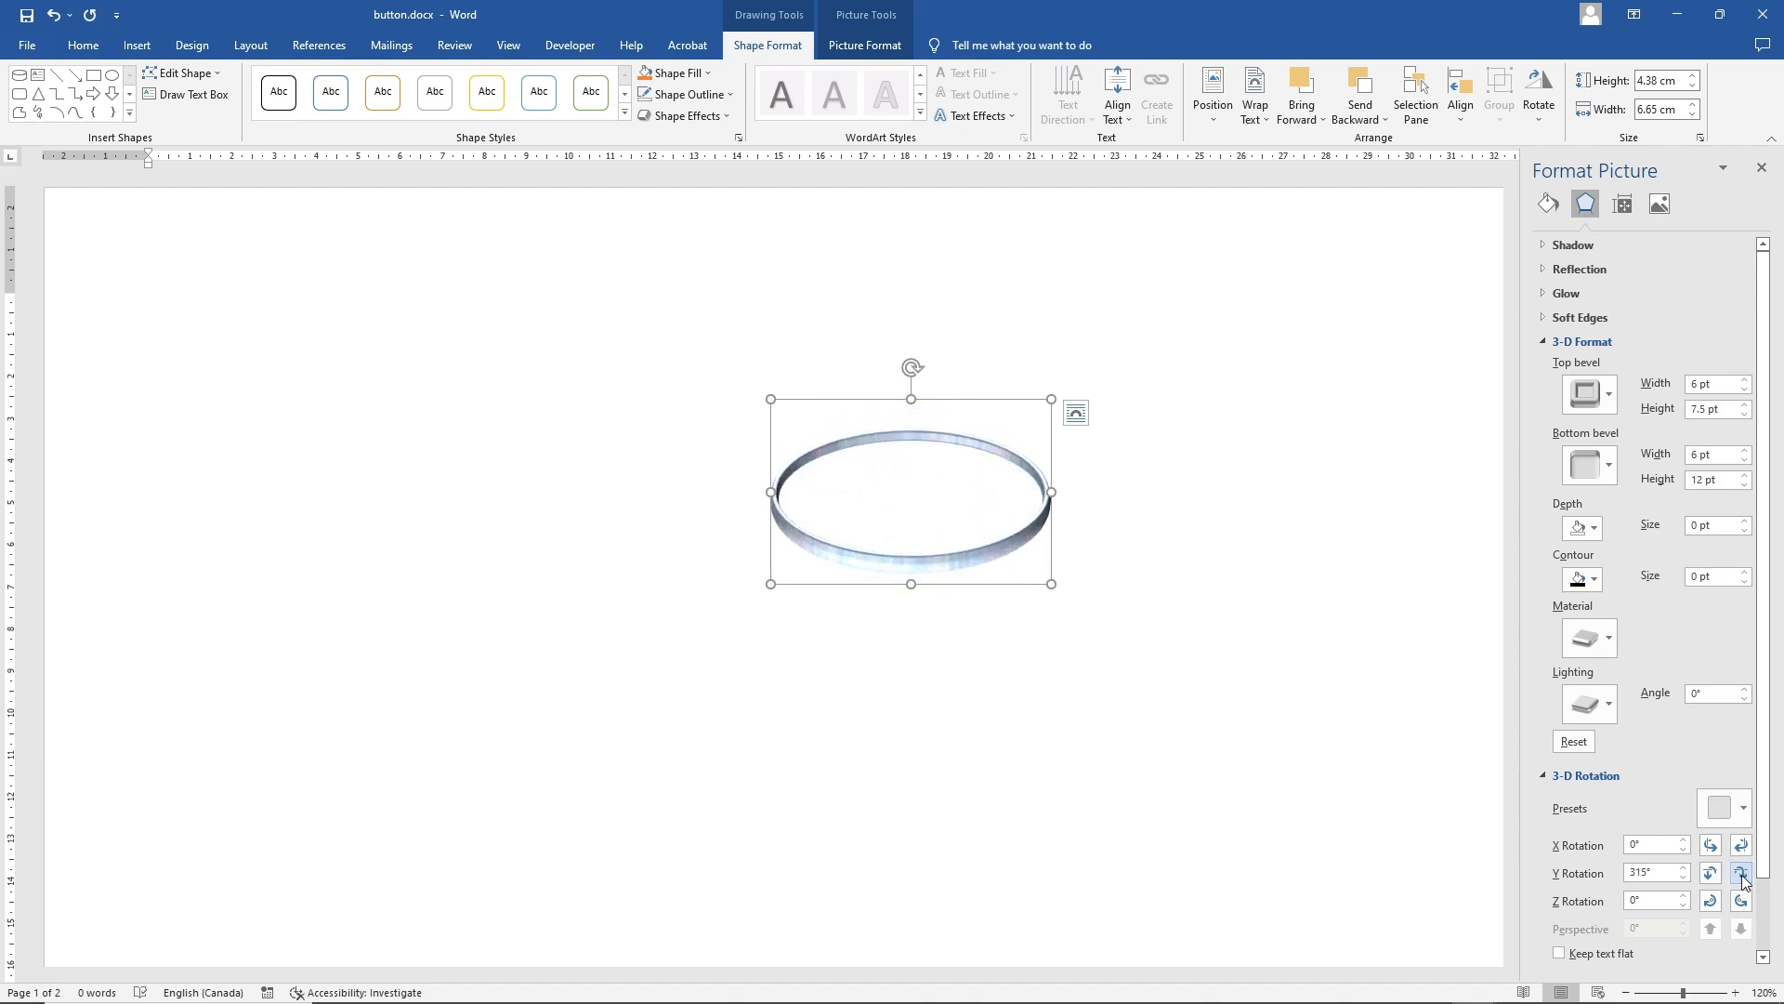
left_click(1741, 873)
left_click(1740, 874)
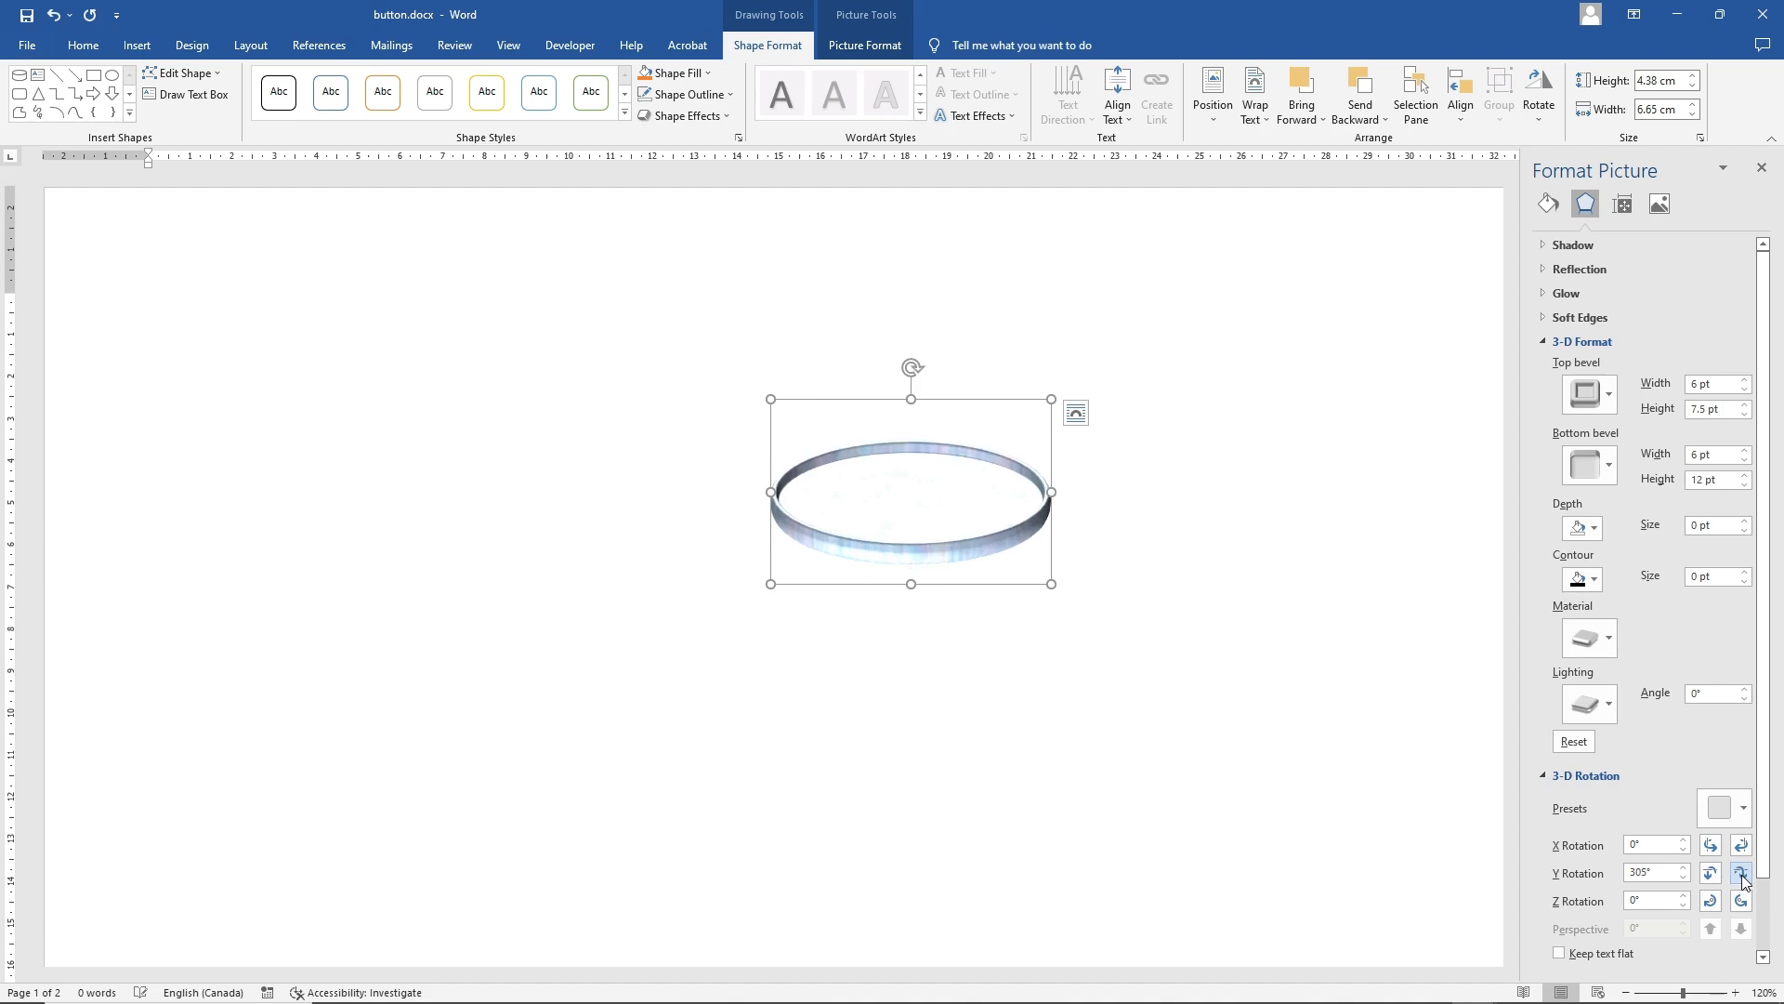
left_click(1740, 873)
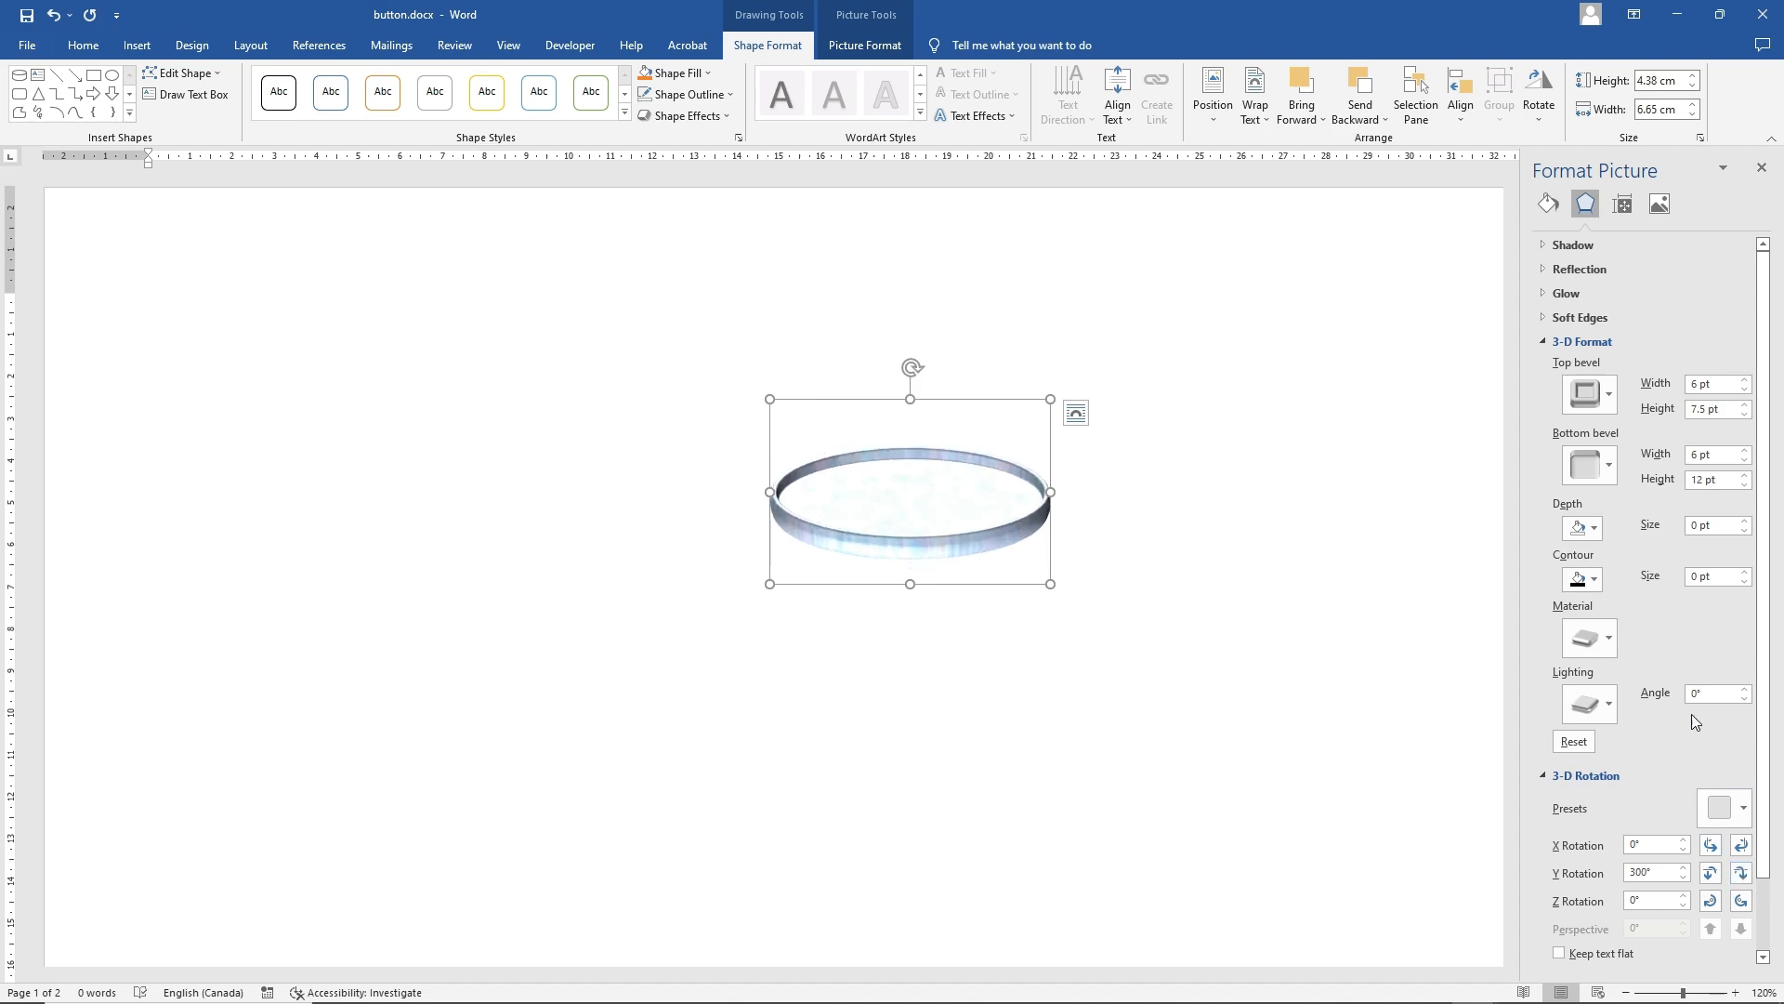
left_click(1744, 689)
left_click(1744, 689)
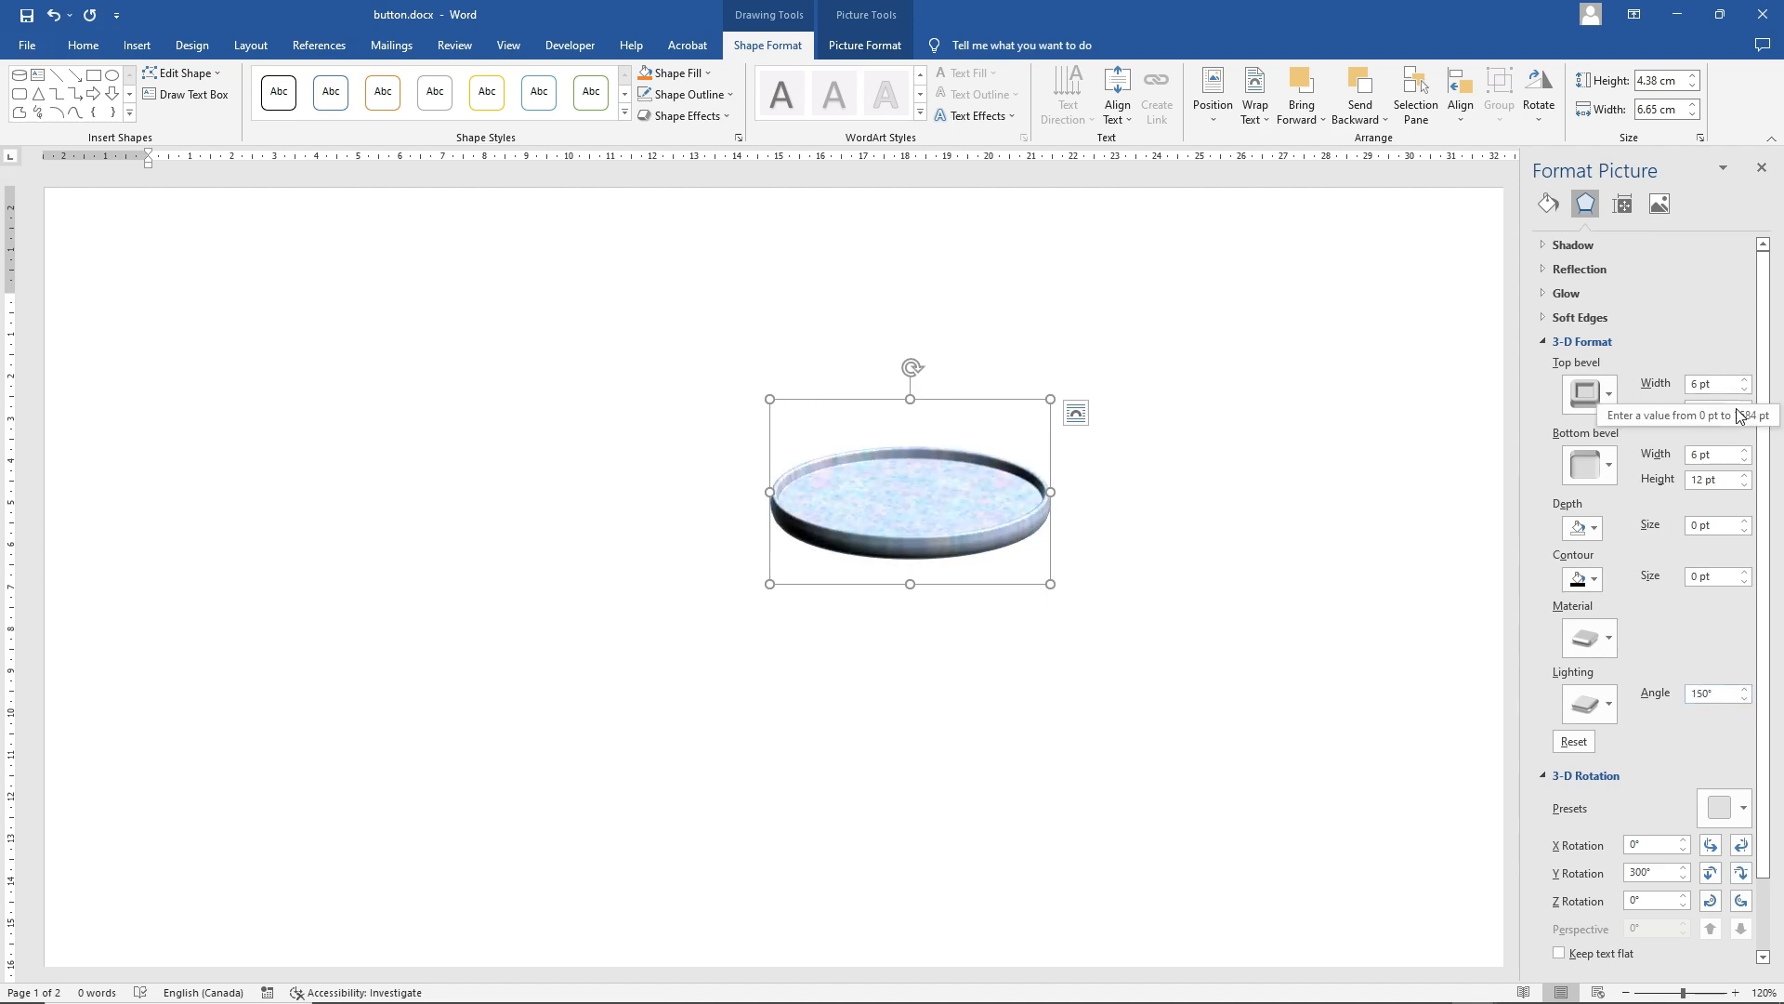
Widen the oval's raised rim by setting the top bevel width to 21 pt
left_click(1744, 380)
left_click(1744, 380)
left_click(1744, 380)
left_click(1744, 381)
left_click(1744, 380)
left_click(1744, 380)
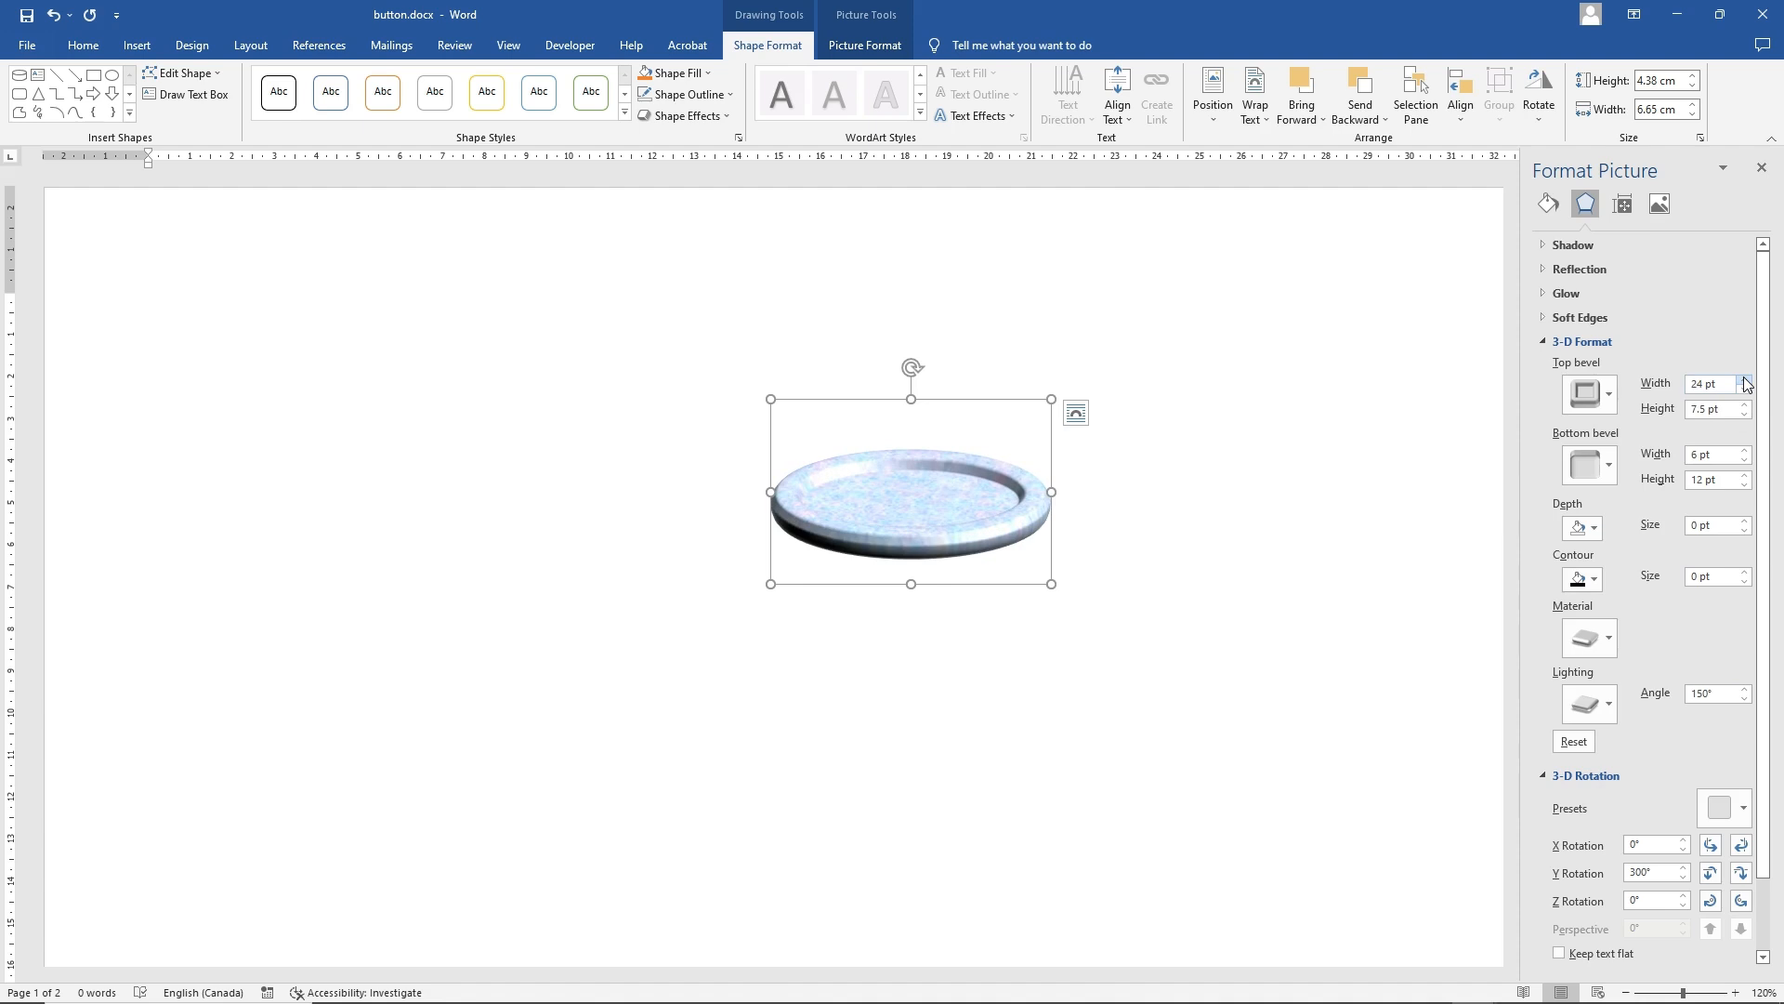
left_click(1744, 379)
left_click(1747, 389)
left_click(1746, 390)
left_click(1746, 390)
left_click(1746, 390)
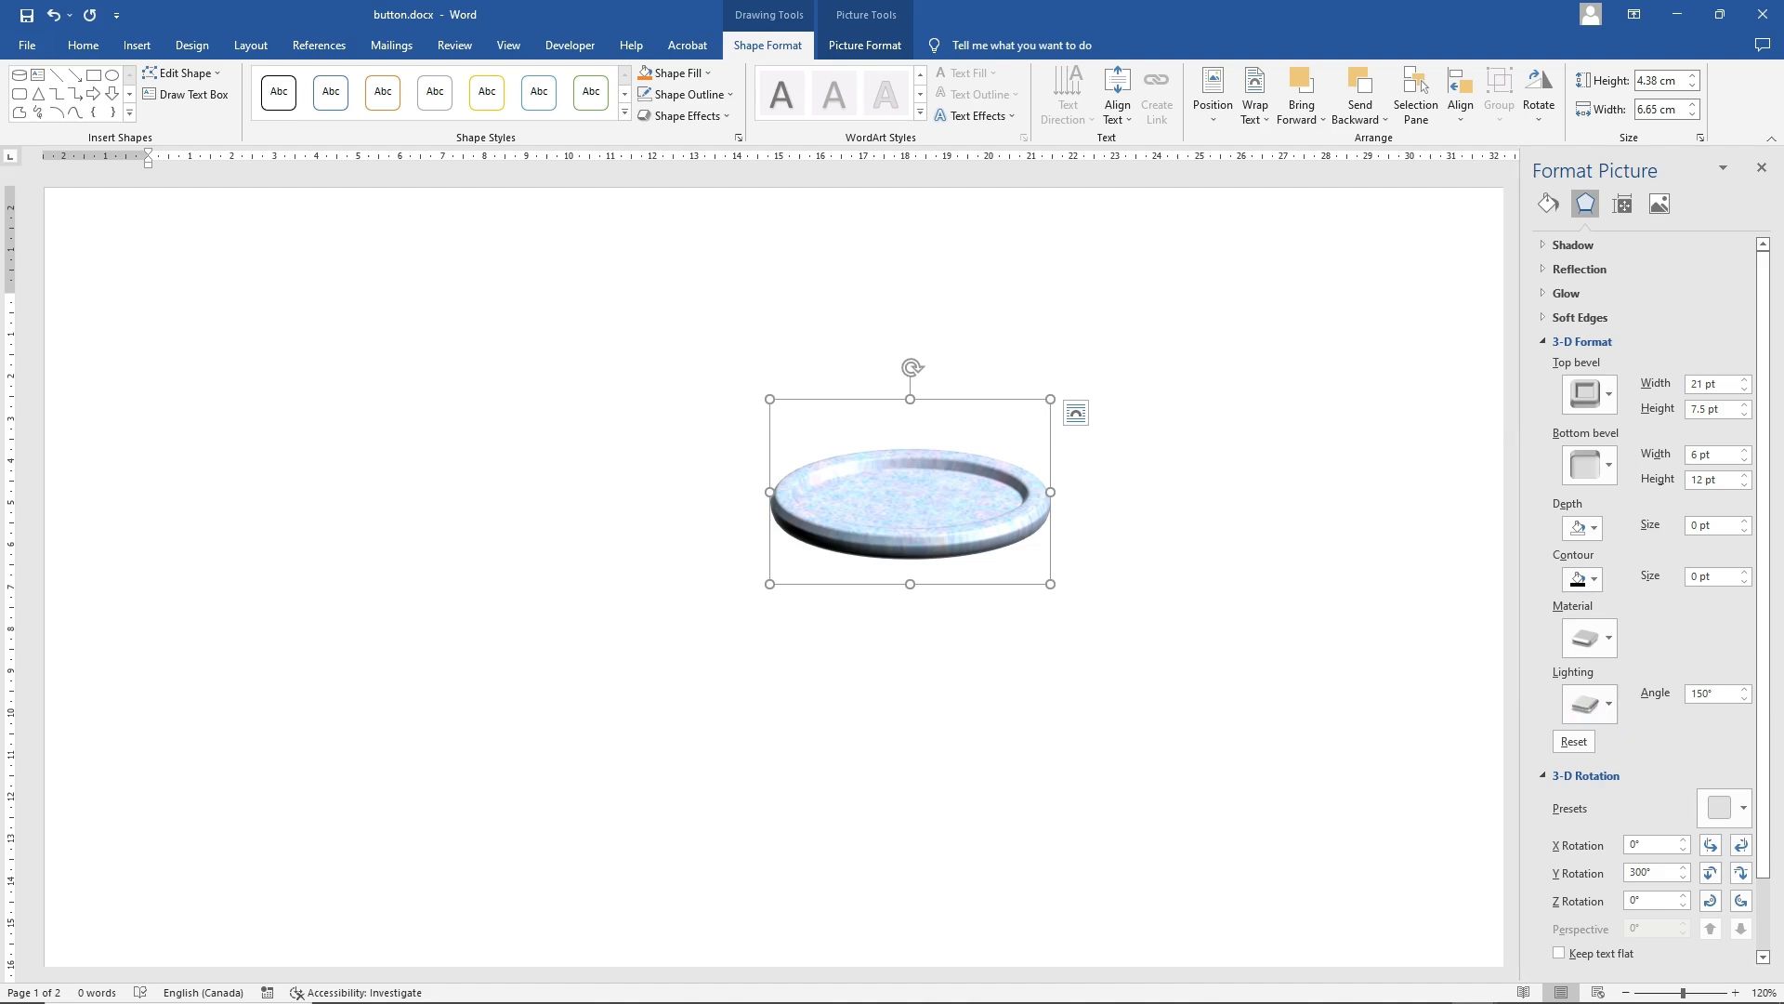
Change the oval's 3-D material to the Flat special effect
left_click(1611, 640)
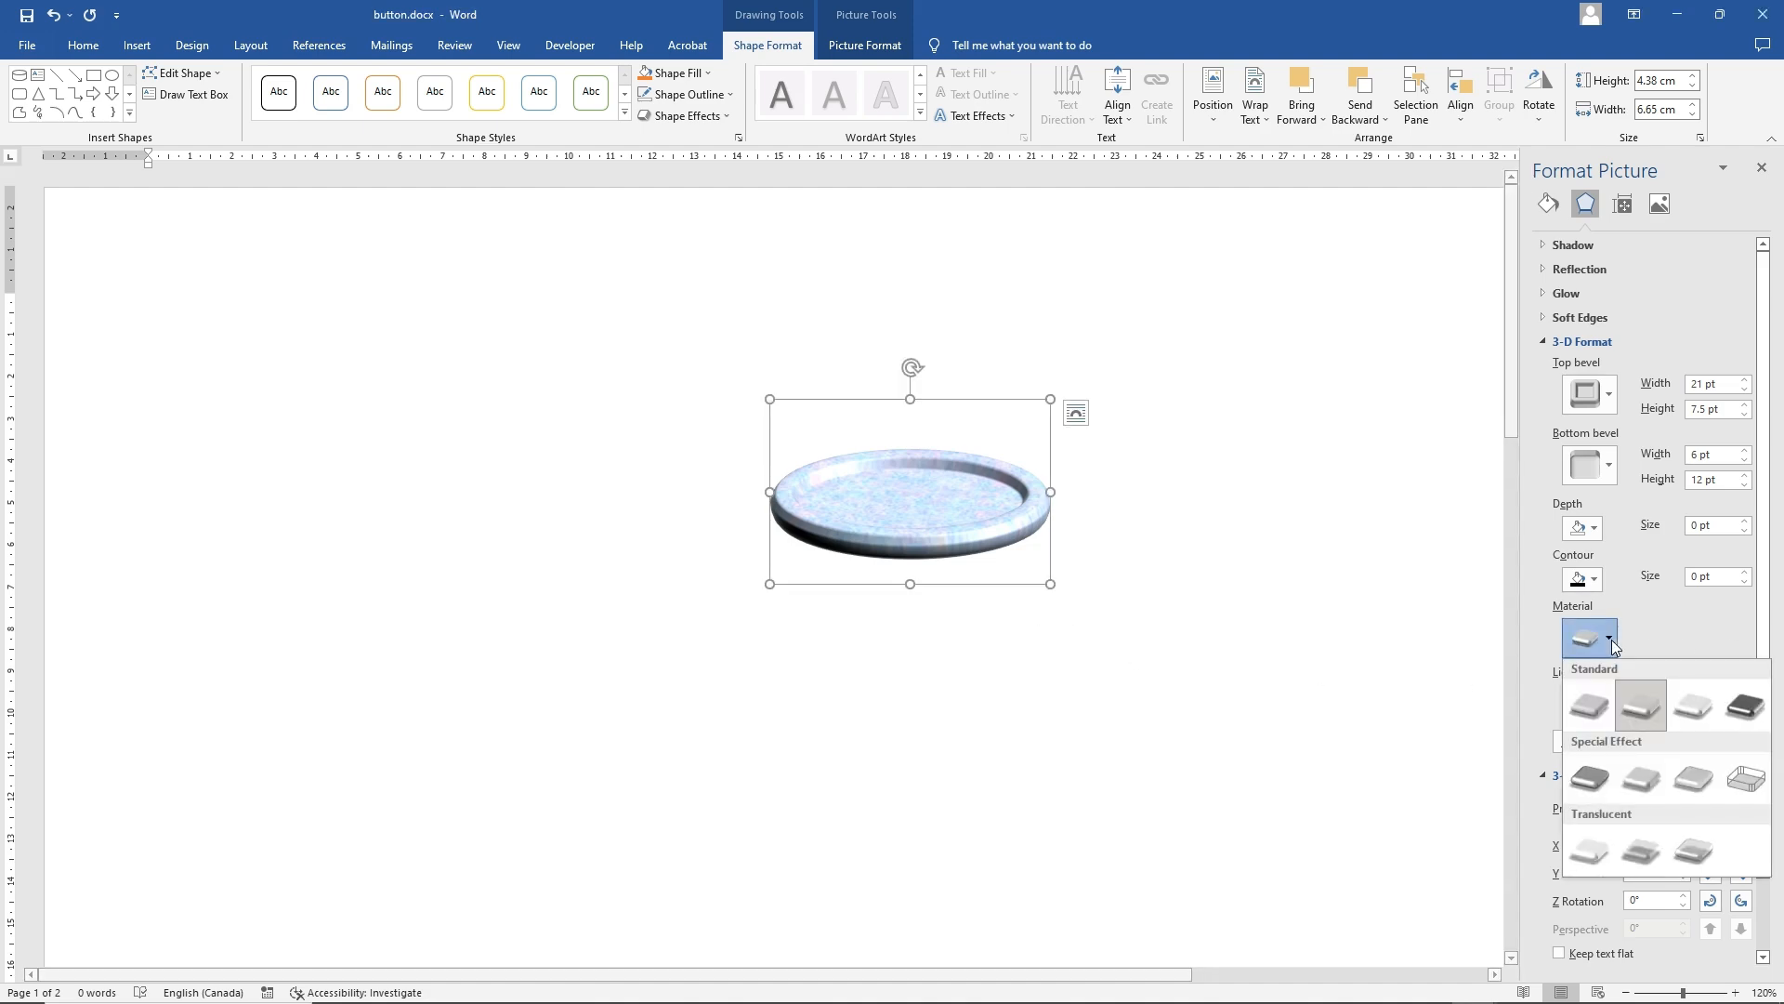
left_click(1694, 777)
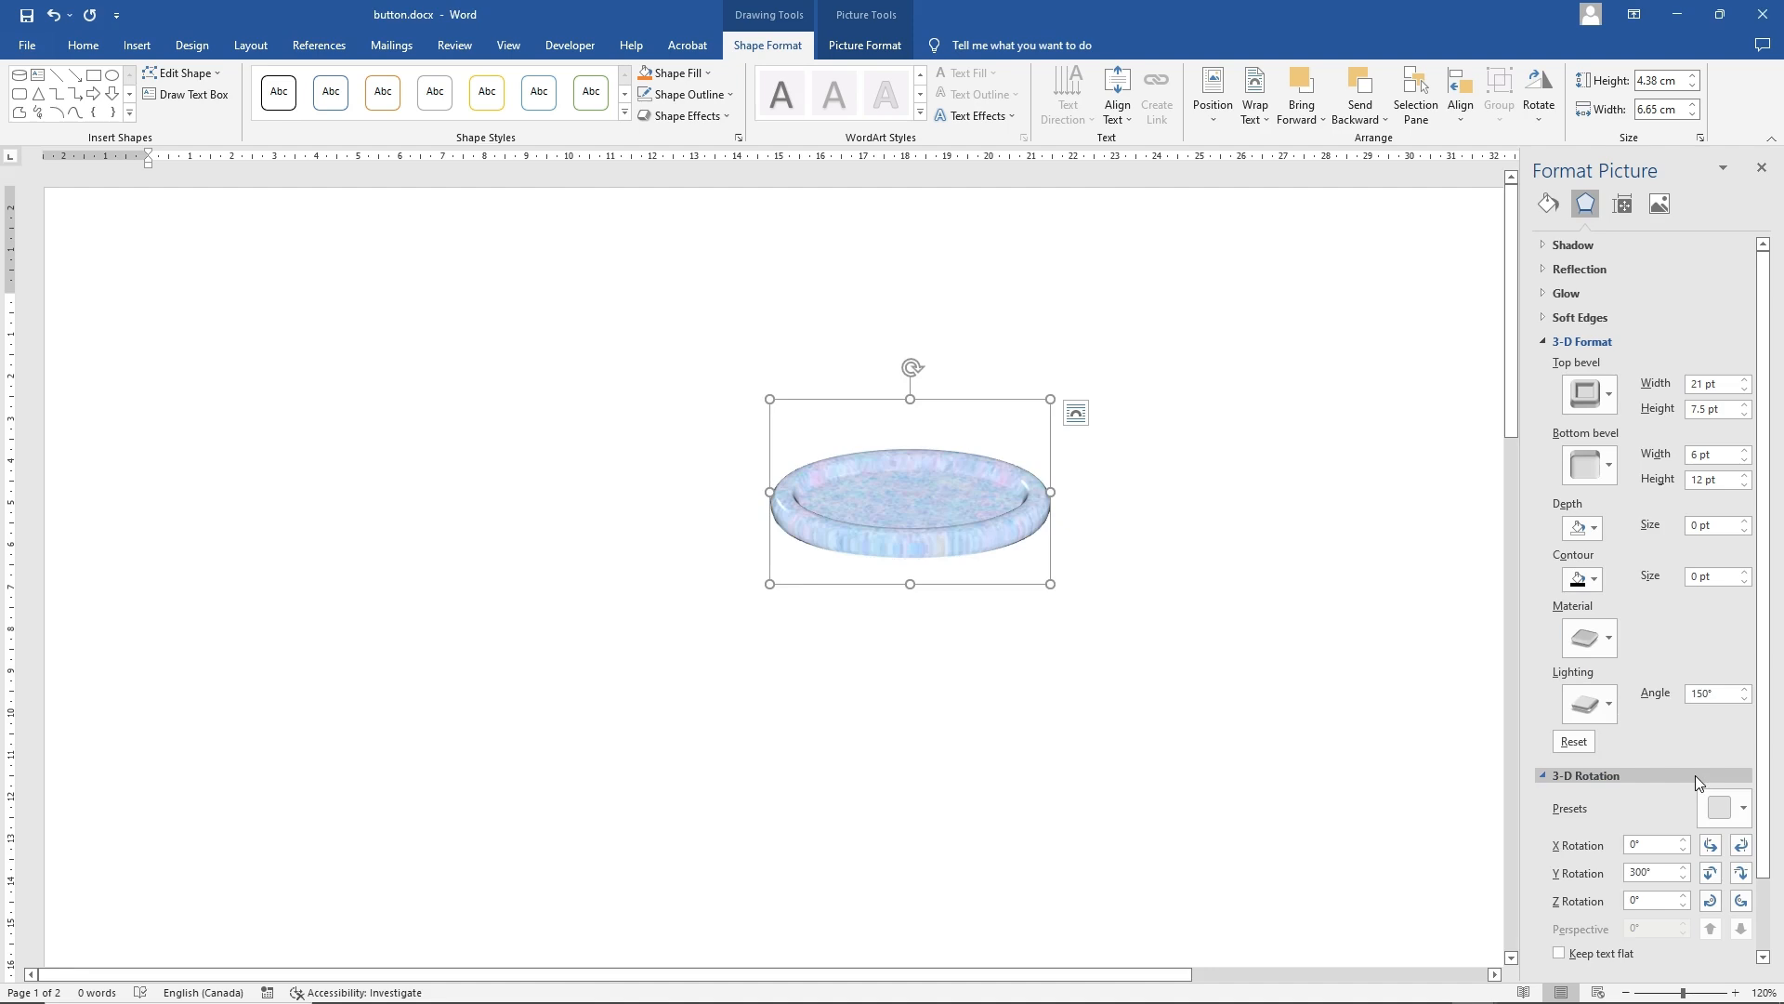
left_click(1611, 637)
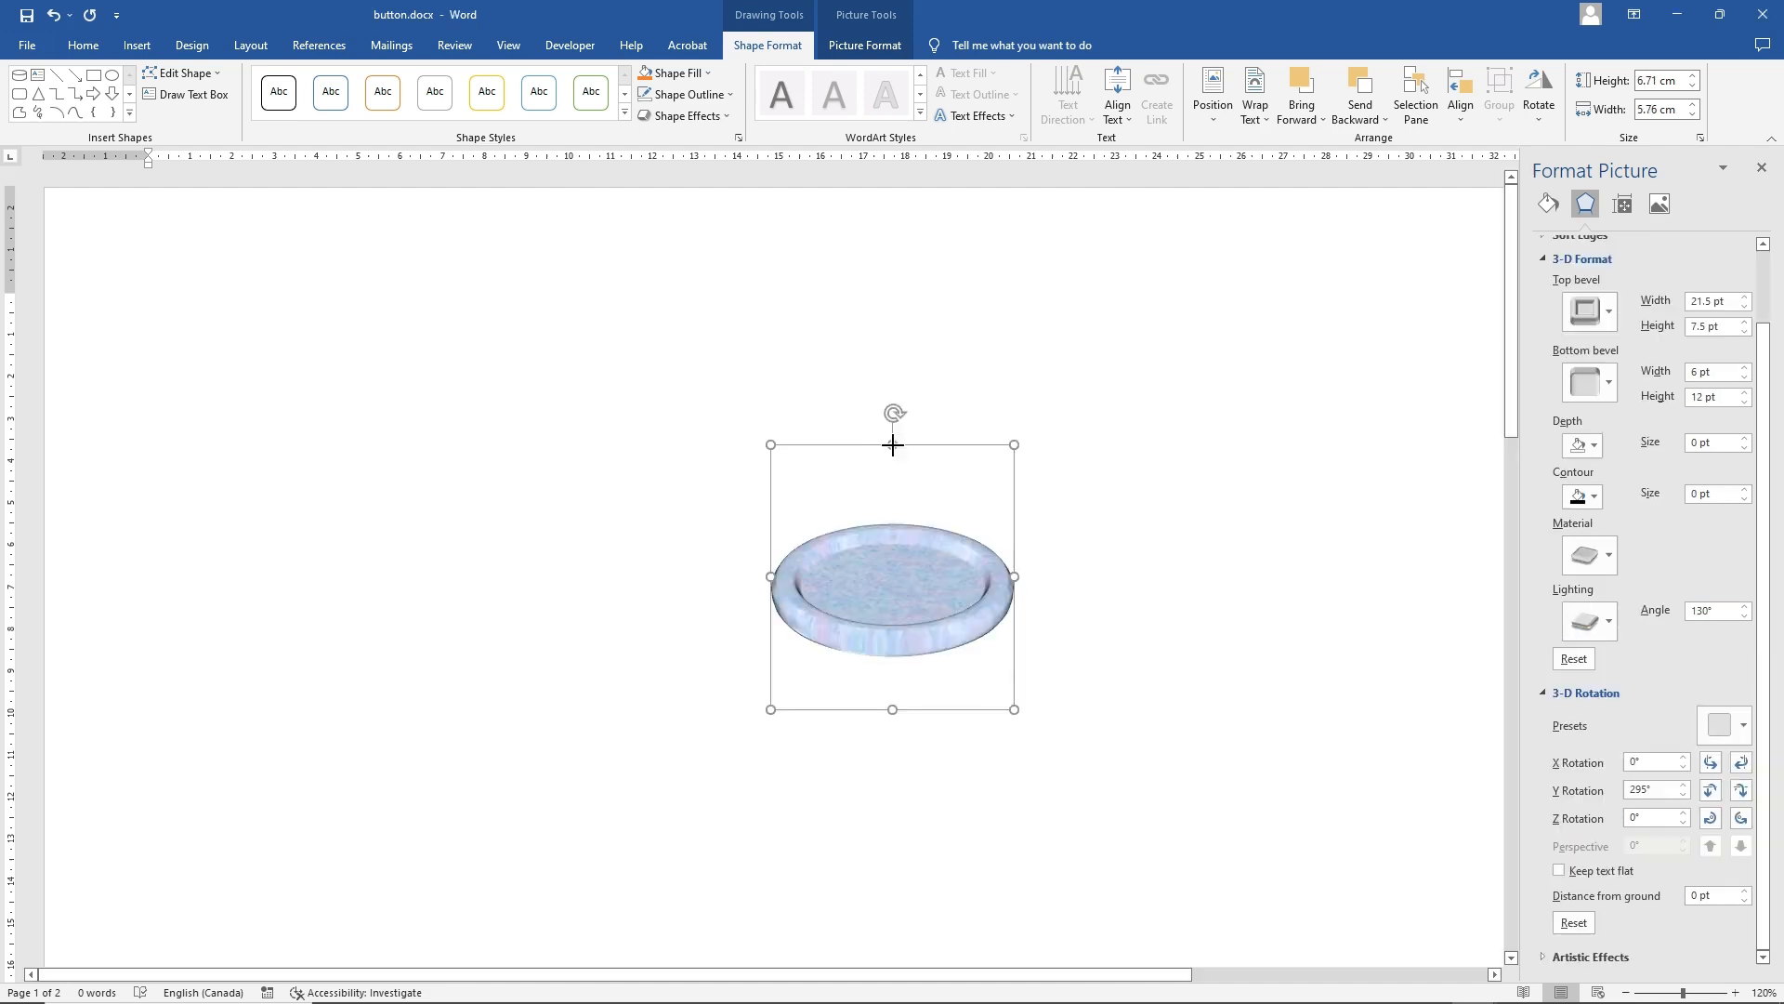
Resize the oval to about 7.17 cm high and 6.05 cm wide, and set its lighting angle to 140°
left_click_drag(893, 442, 899, 405)
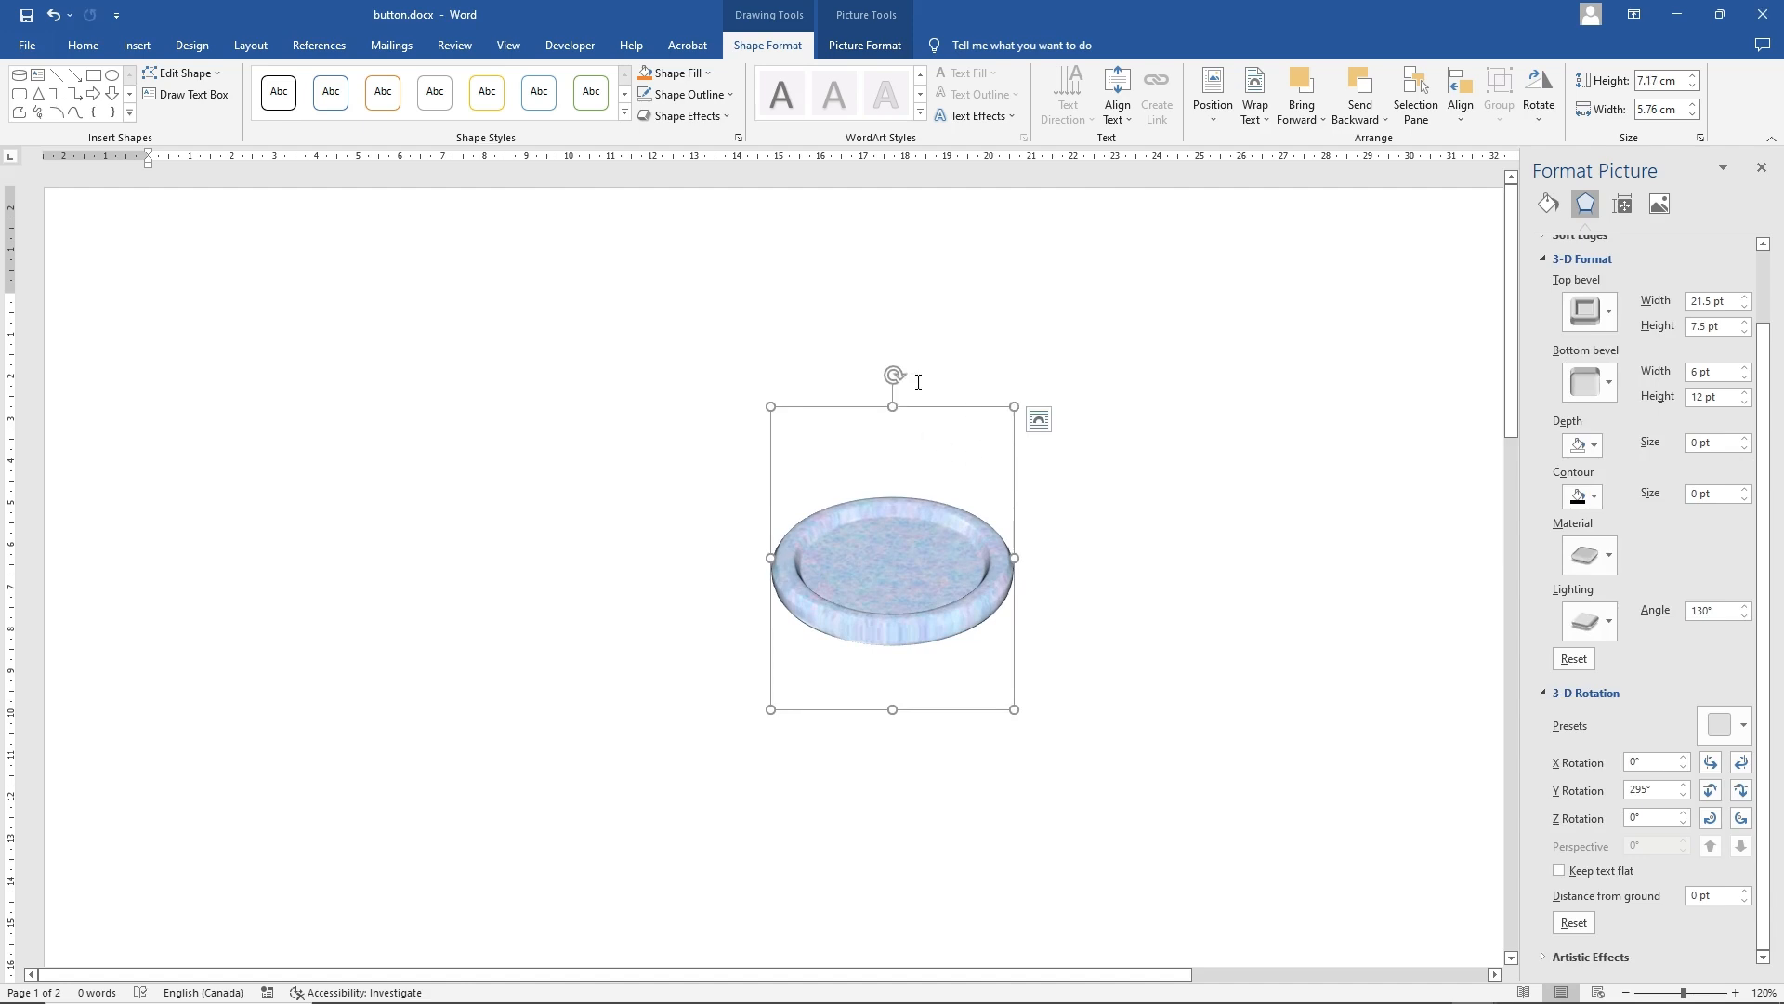
left_click_drag(1014, 558, 1025, 557)
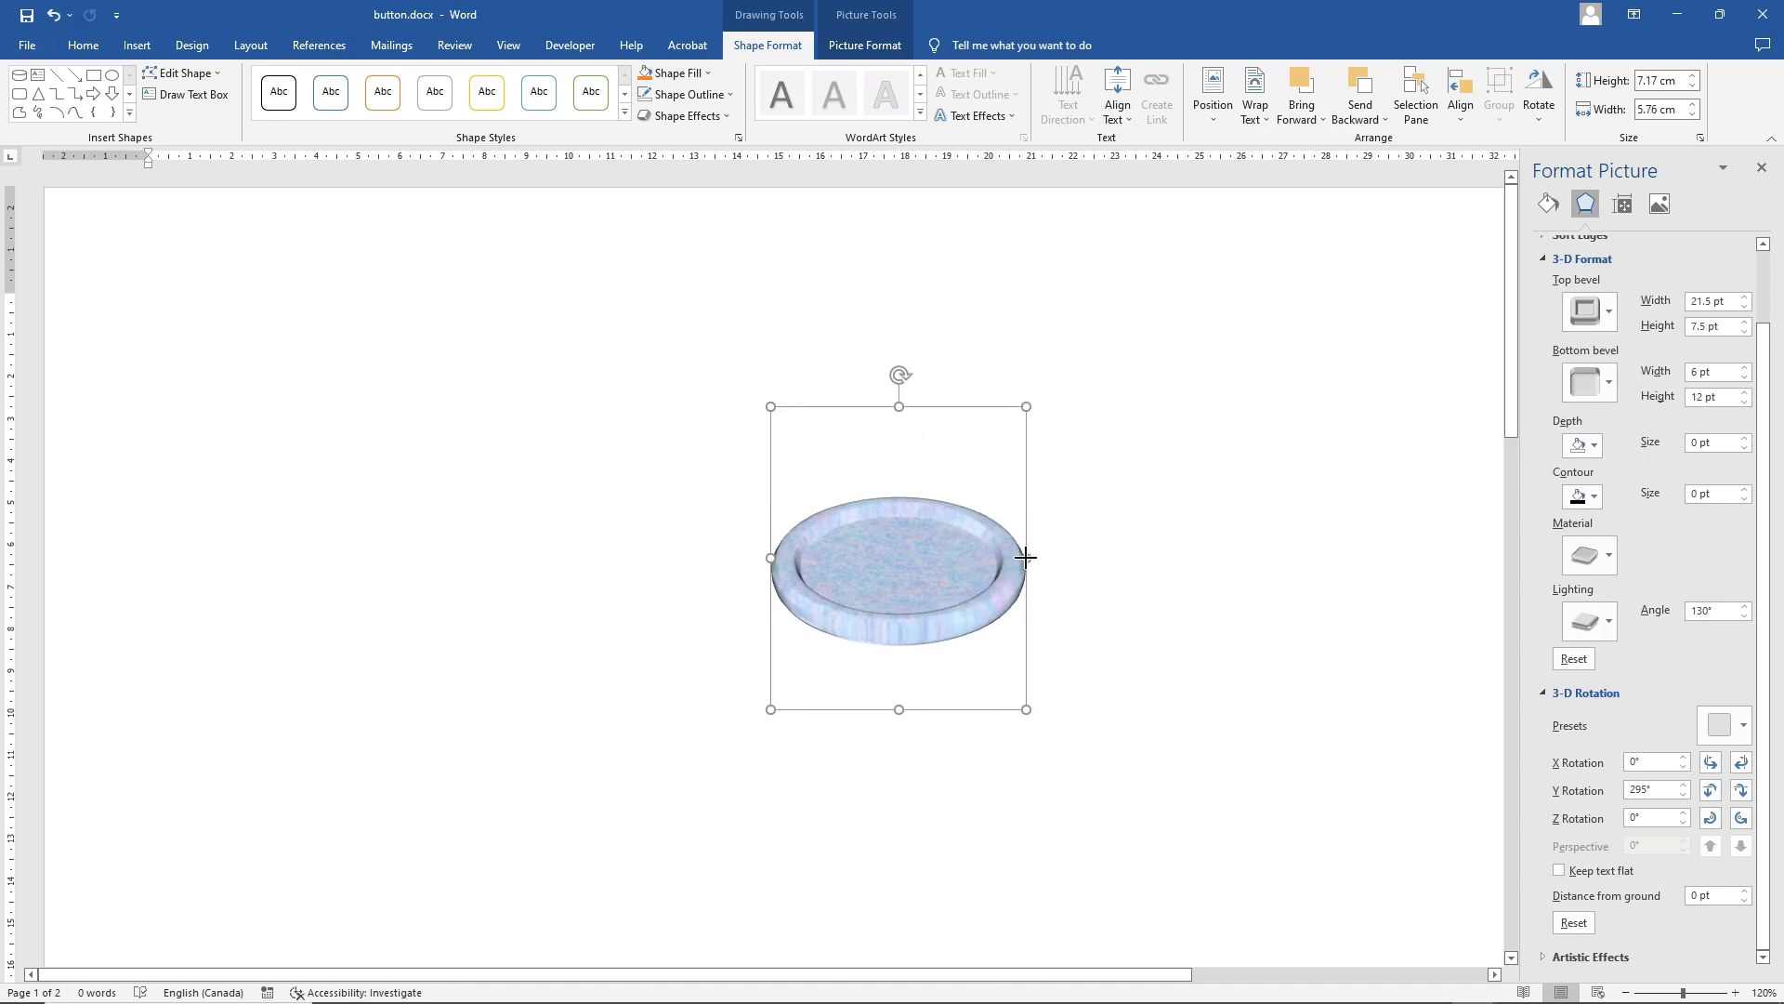
left_click(1744, 606)
left_click(1745, 607)
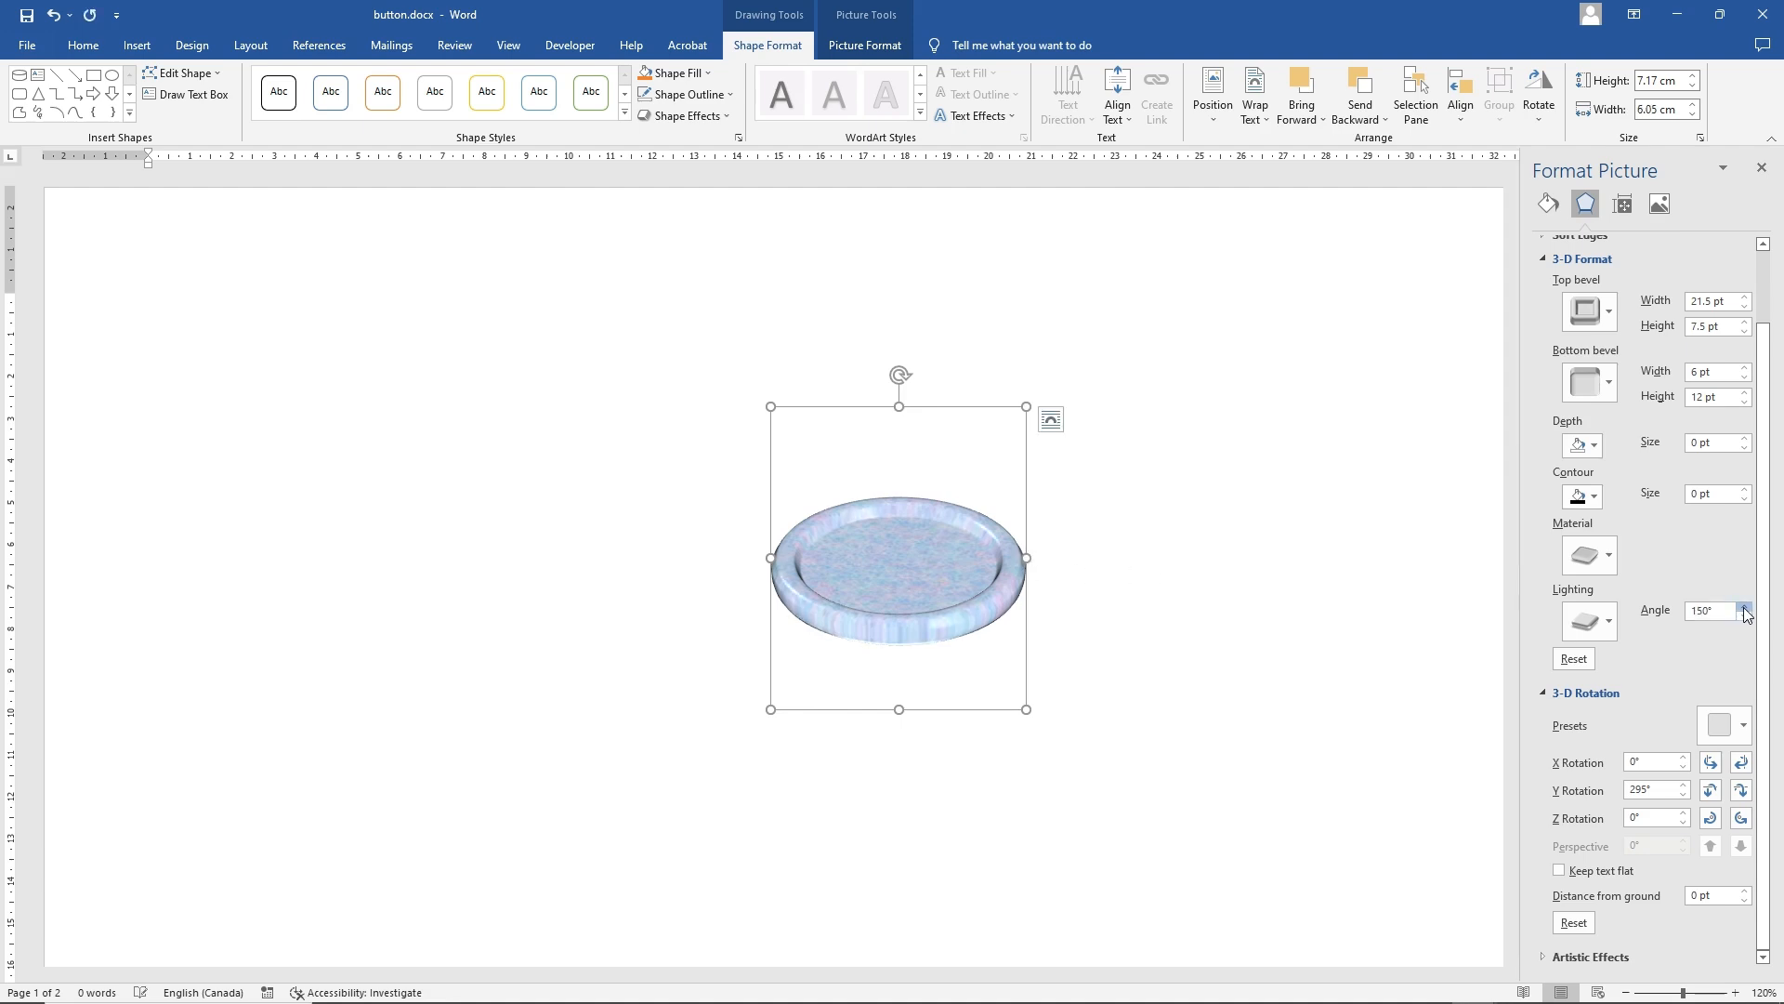
left_click(1745, 617)
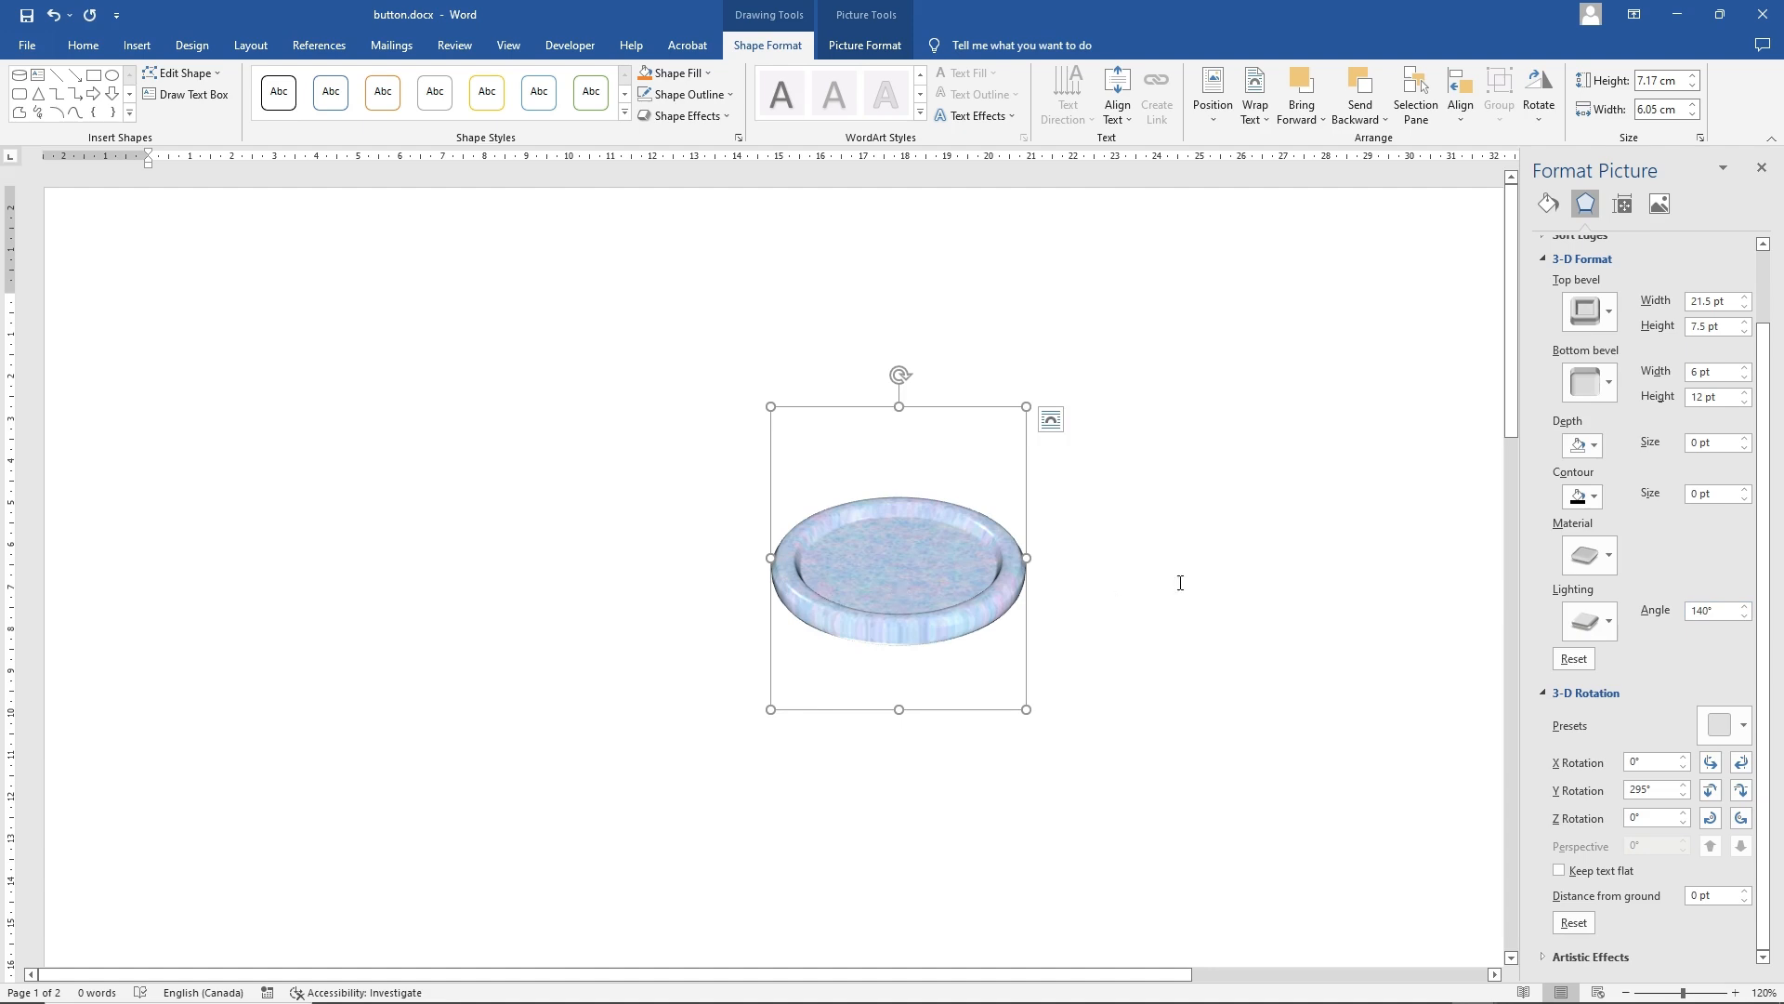
Draw a small oval about 0.44 cm high and 1.04 cm wide above and to the right of the button shape
left_click(403, 267)
left_click(137, 44)
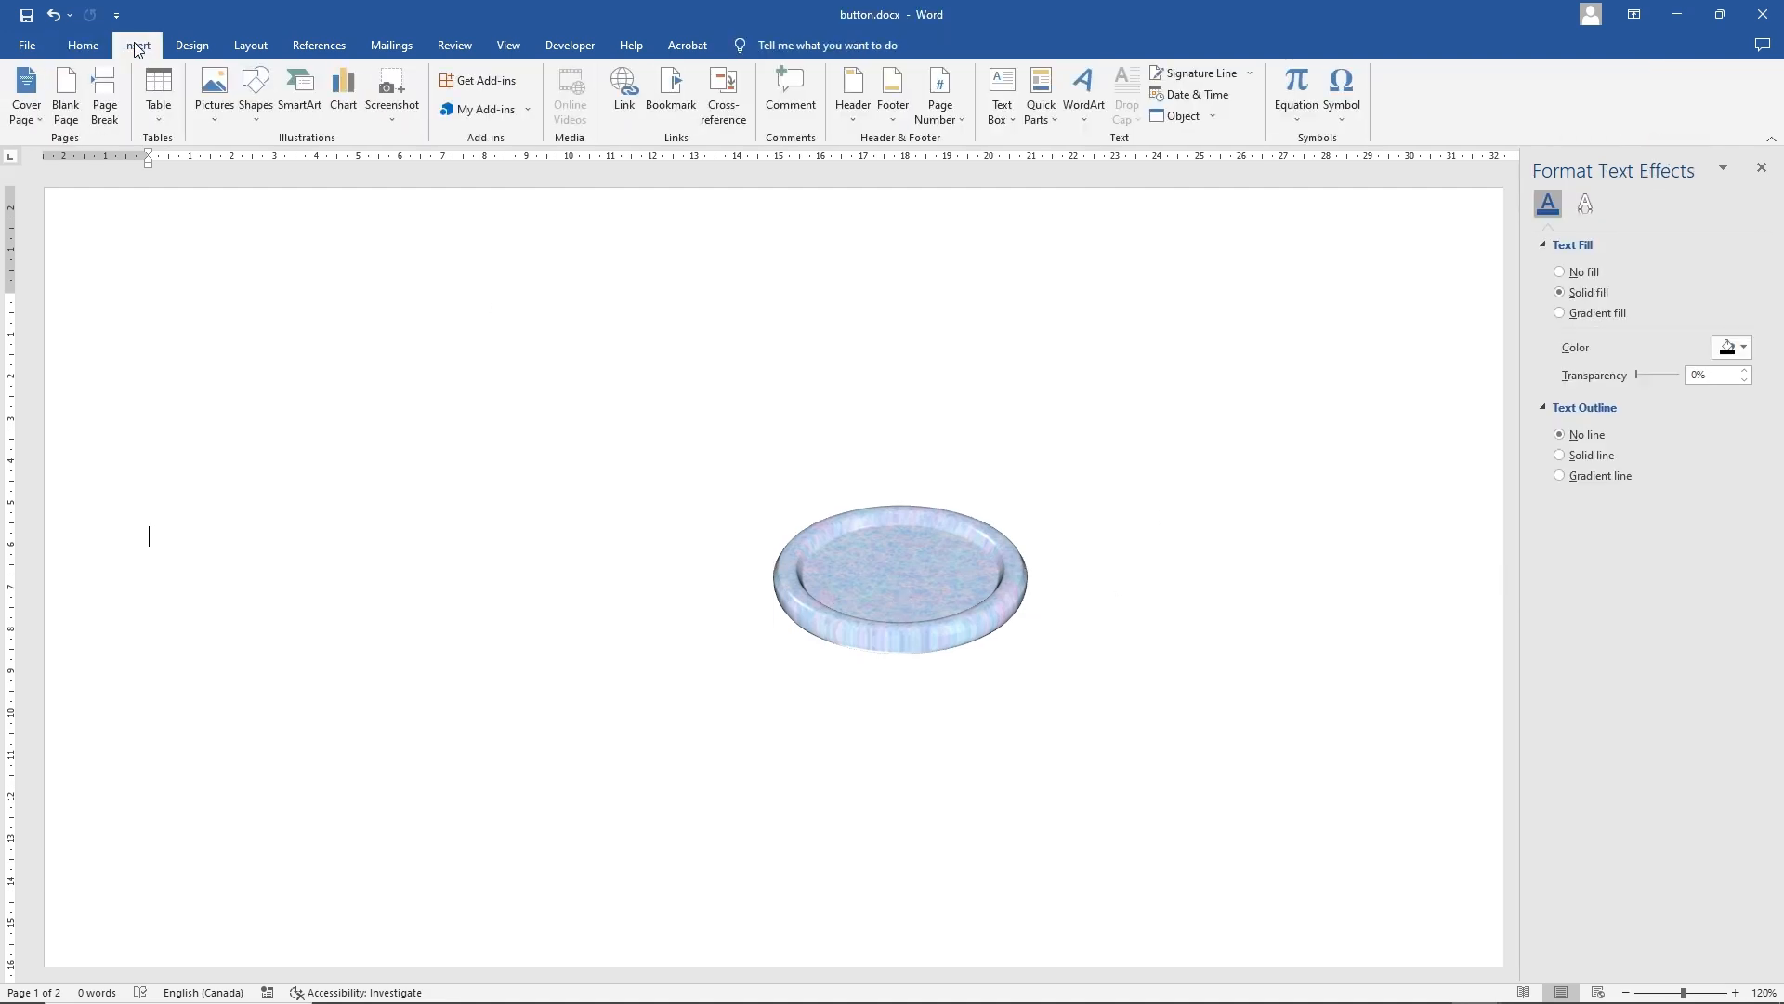
left_click(270, 105)
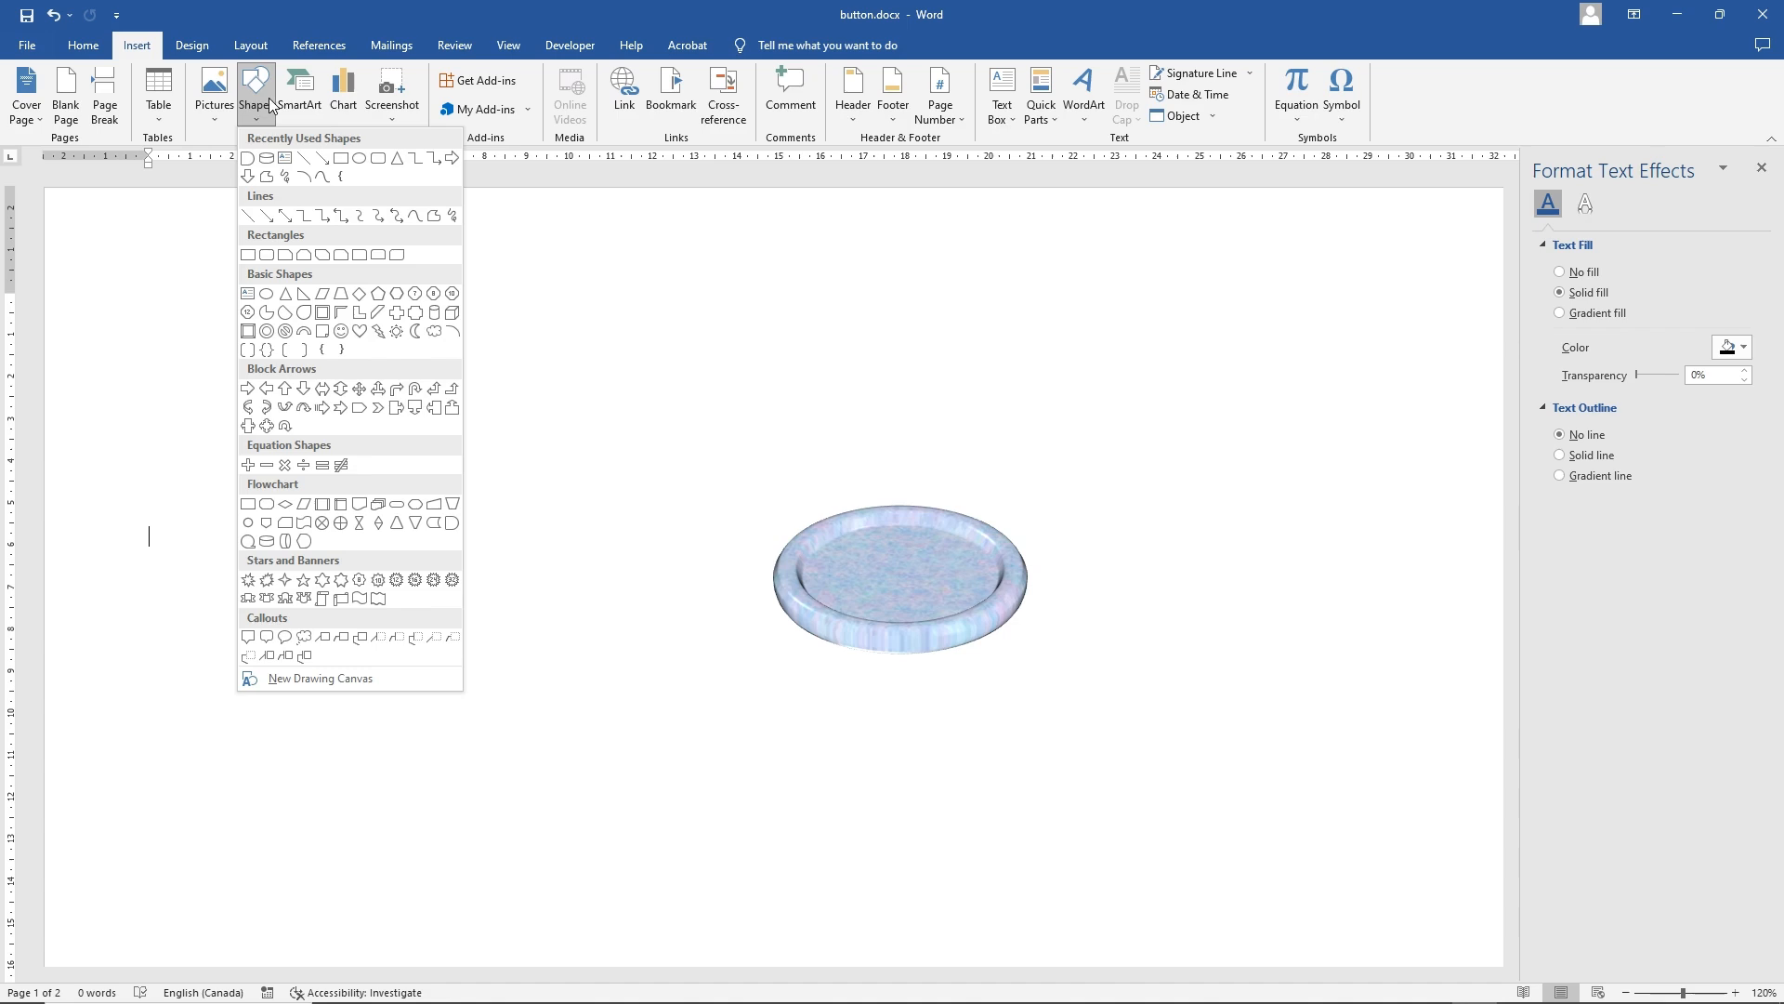
left_click(358, 161)
left_click_drag(1192, 409, 1235, 431)
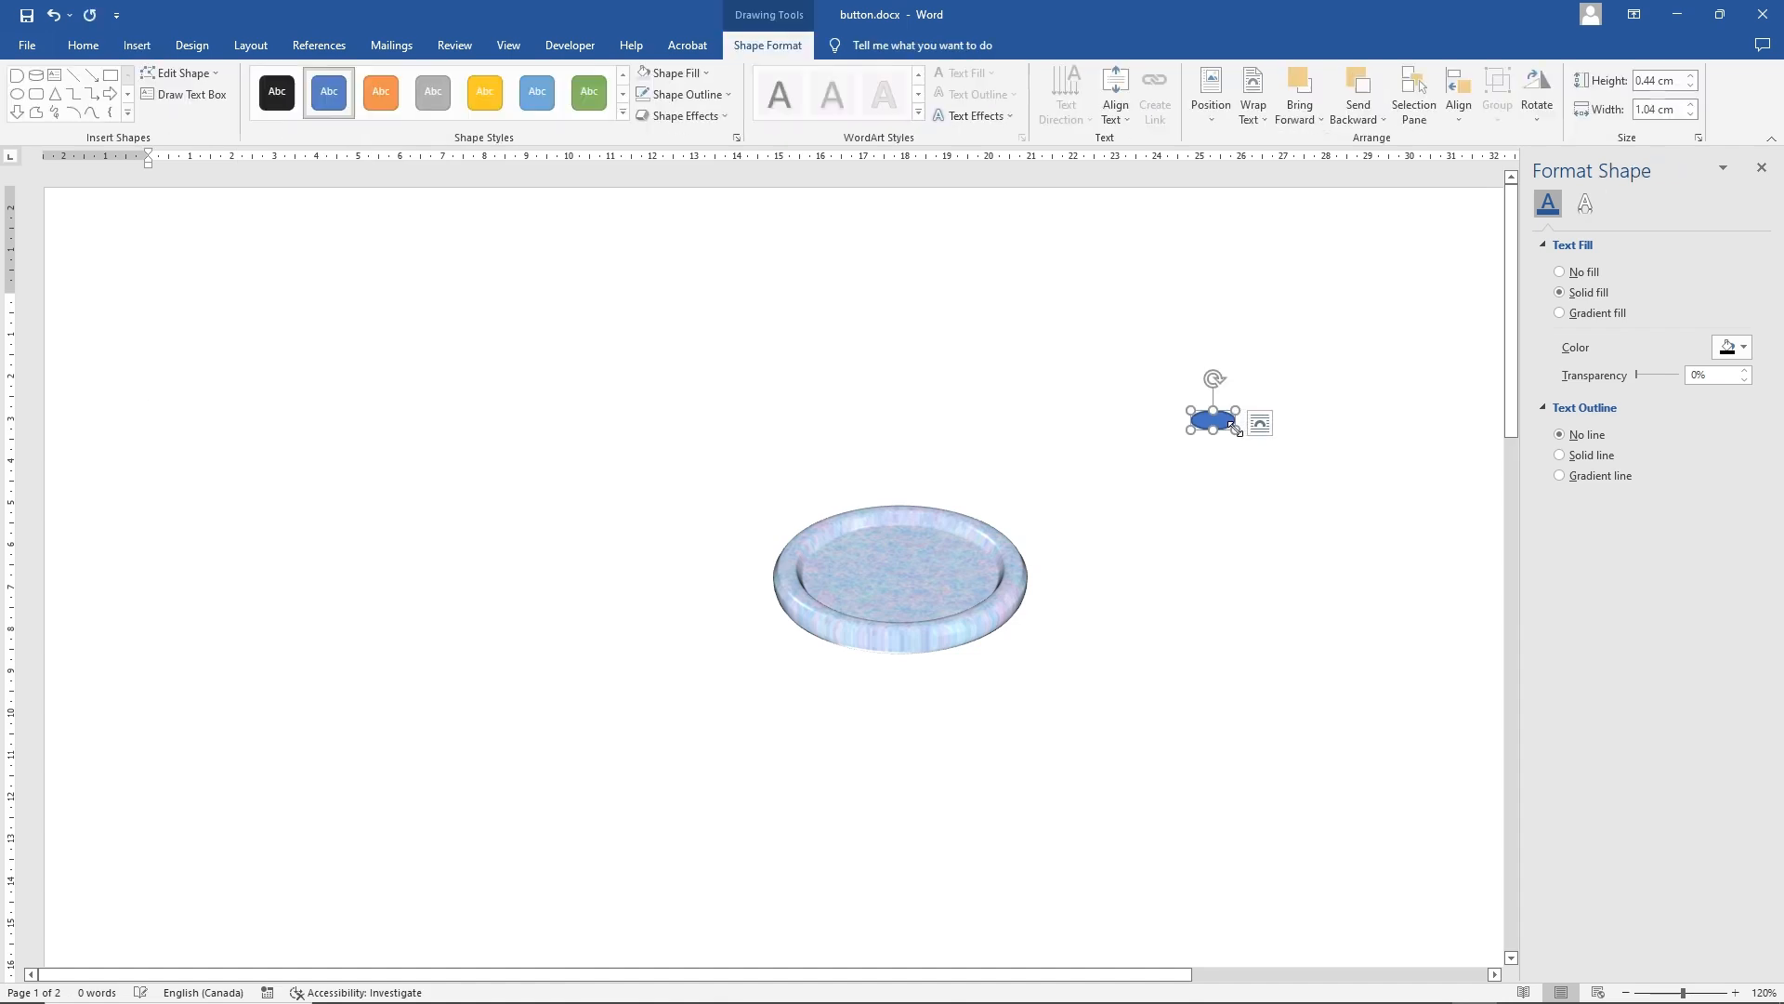
Fill the small oval with the lightest blue theme shade and set its outline weight to 0.25 pt
left_click(688, 75)
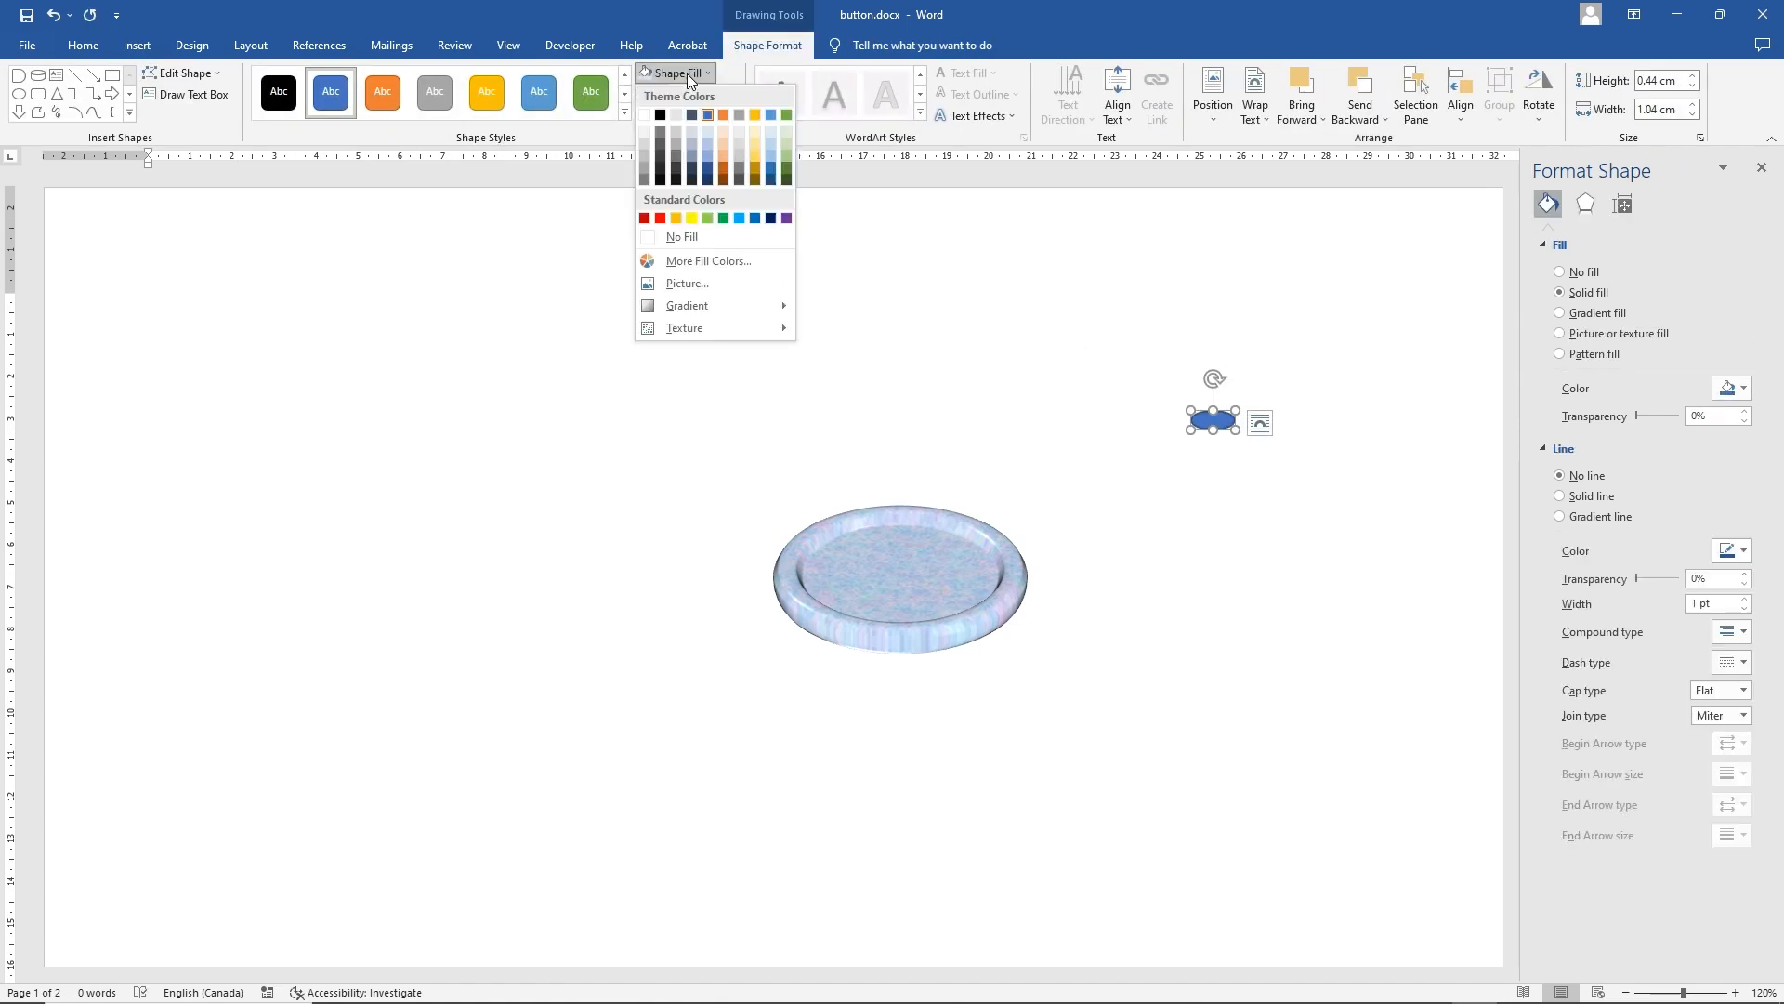
left_click(706, 132)
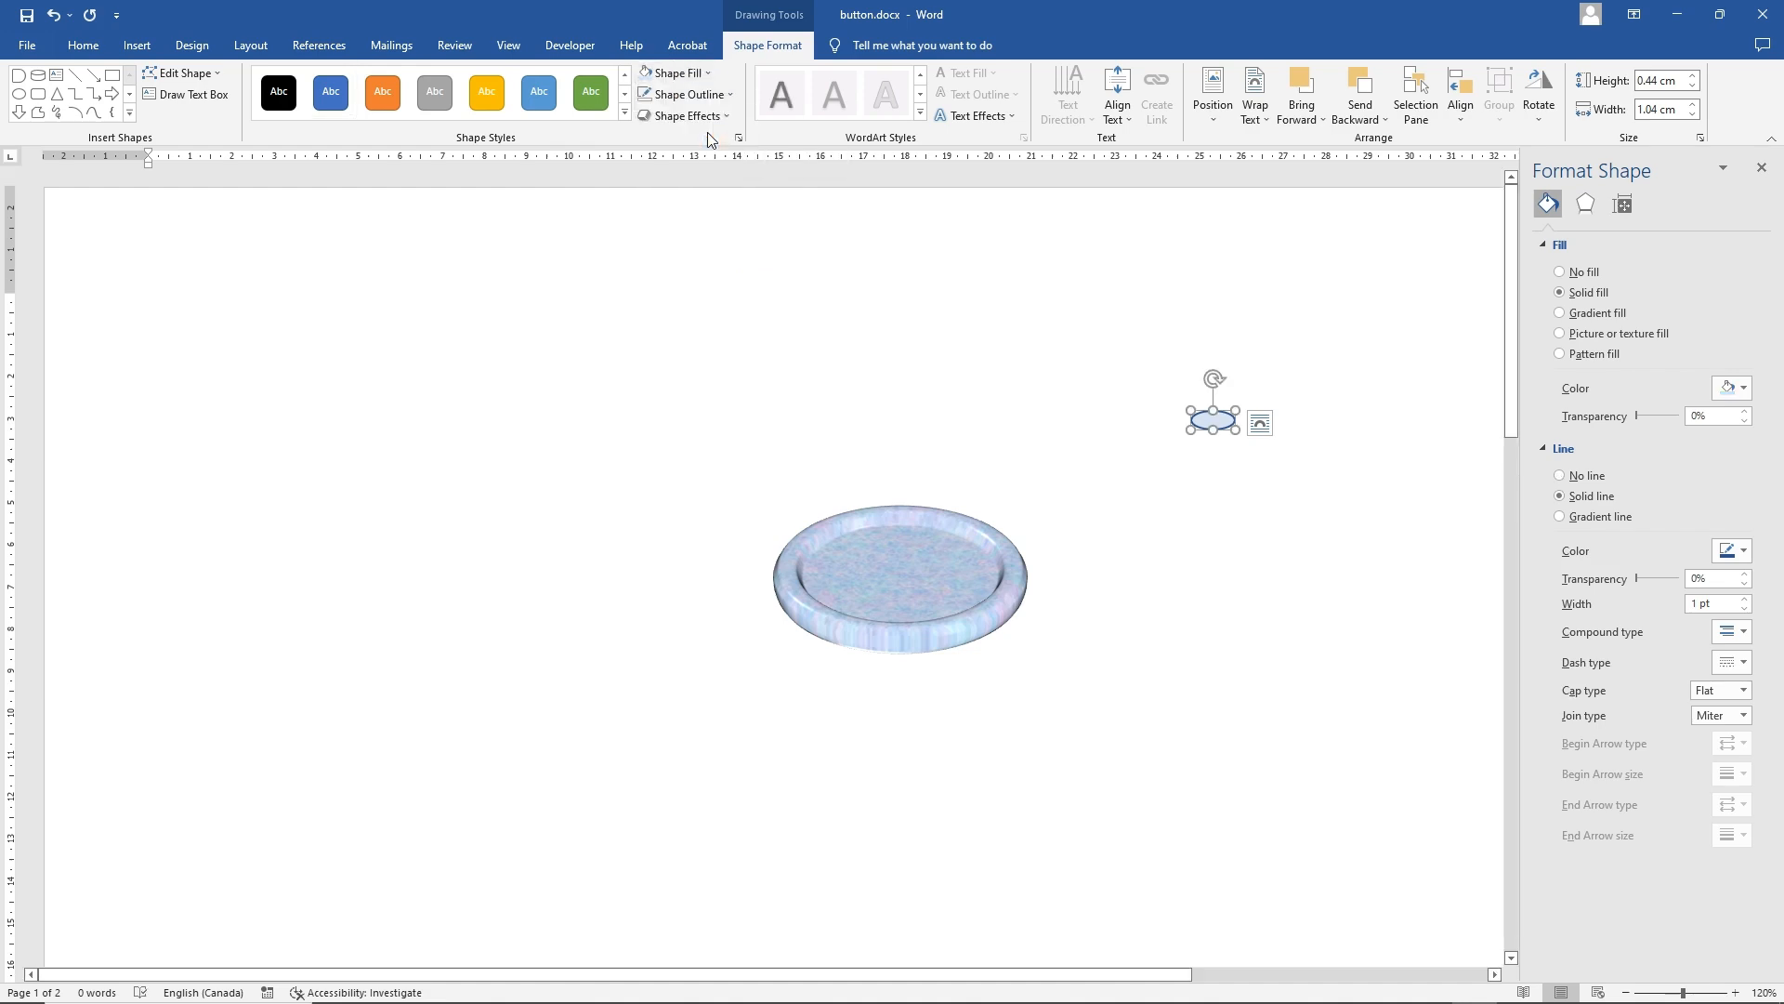
left_click(701, 96)
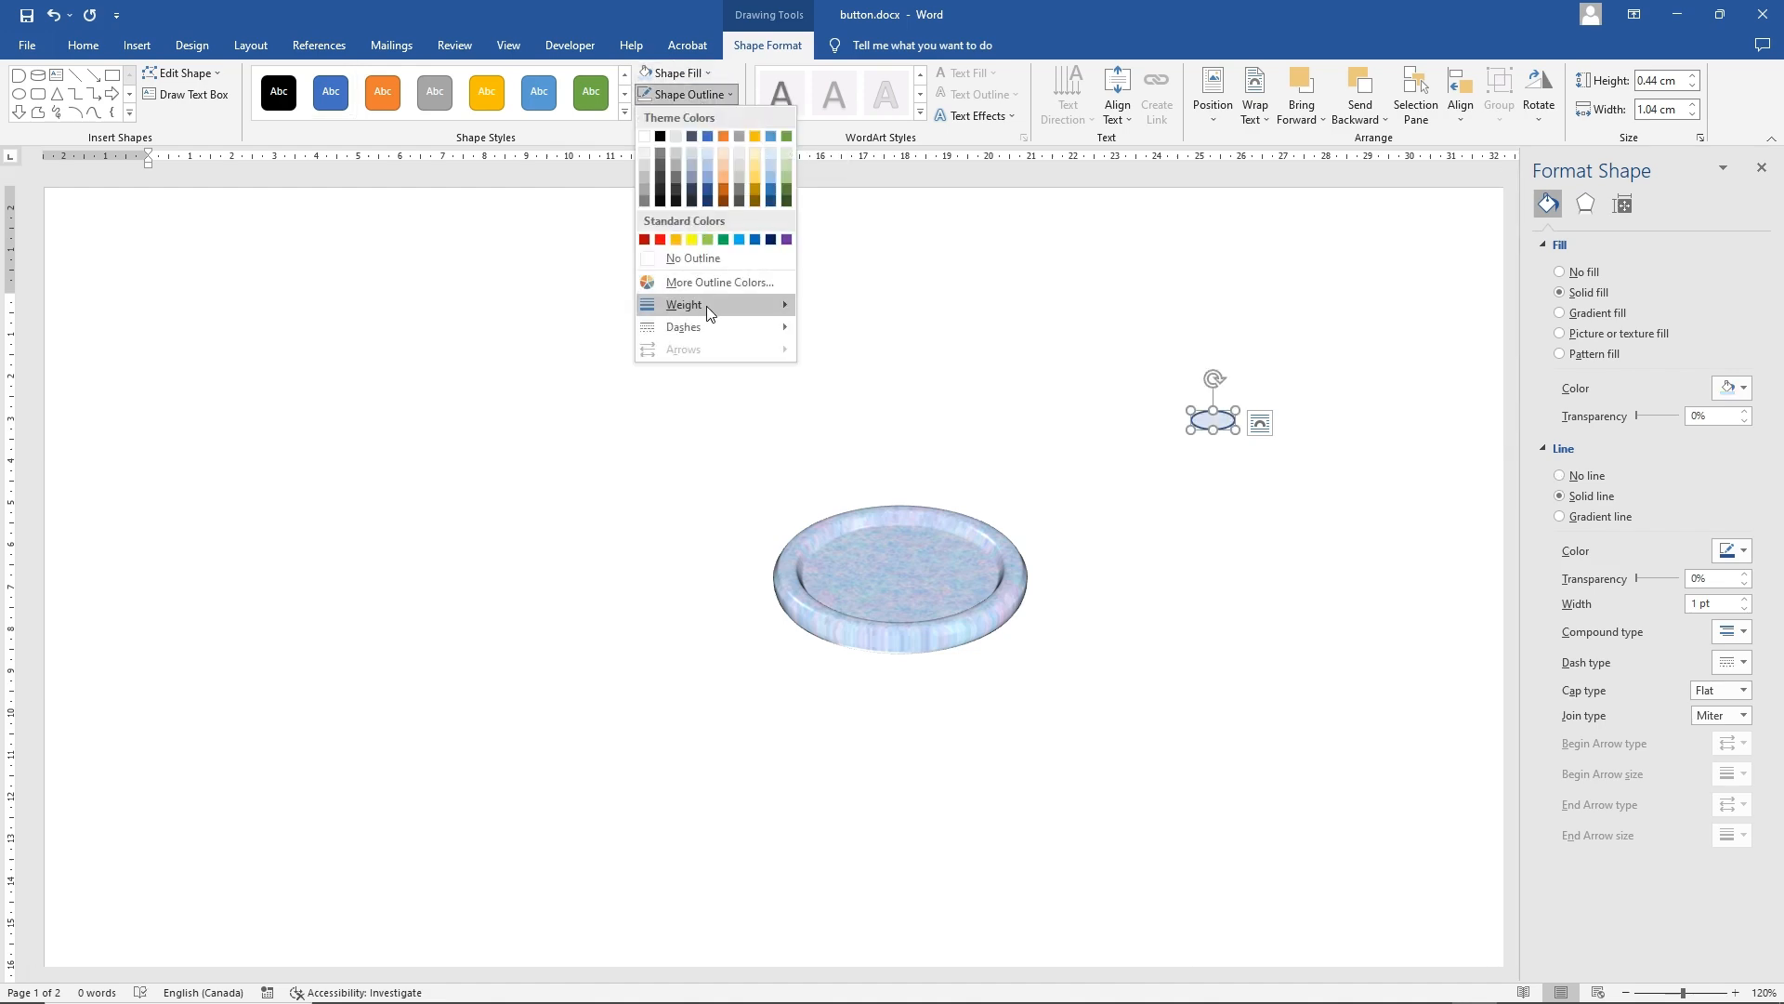
mouse_move(706, 304)
left_click(860, 311)
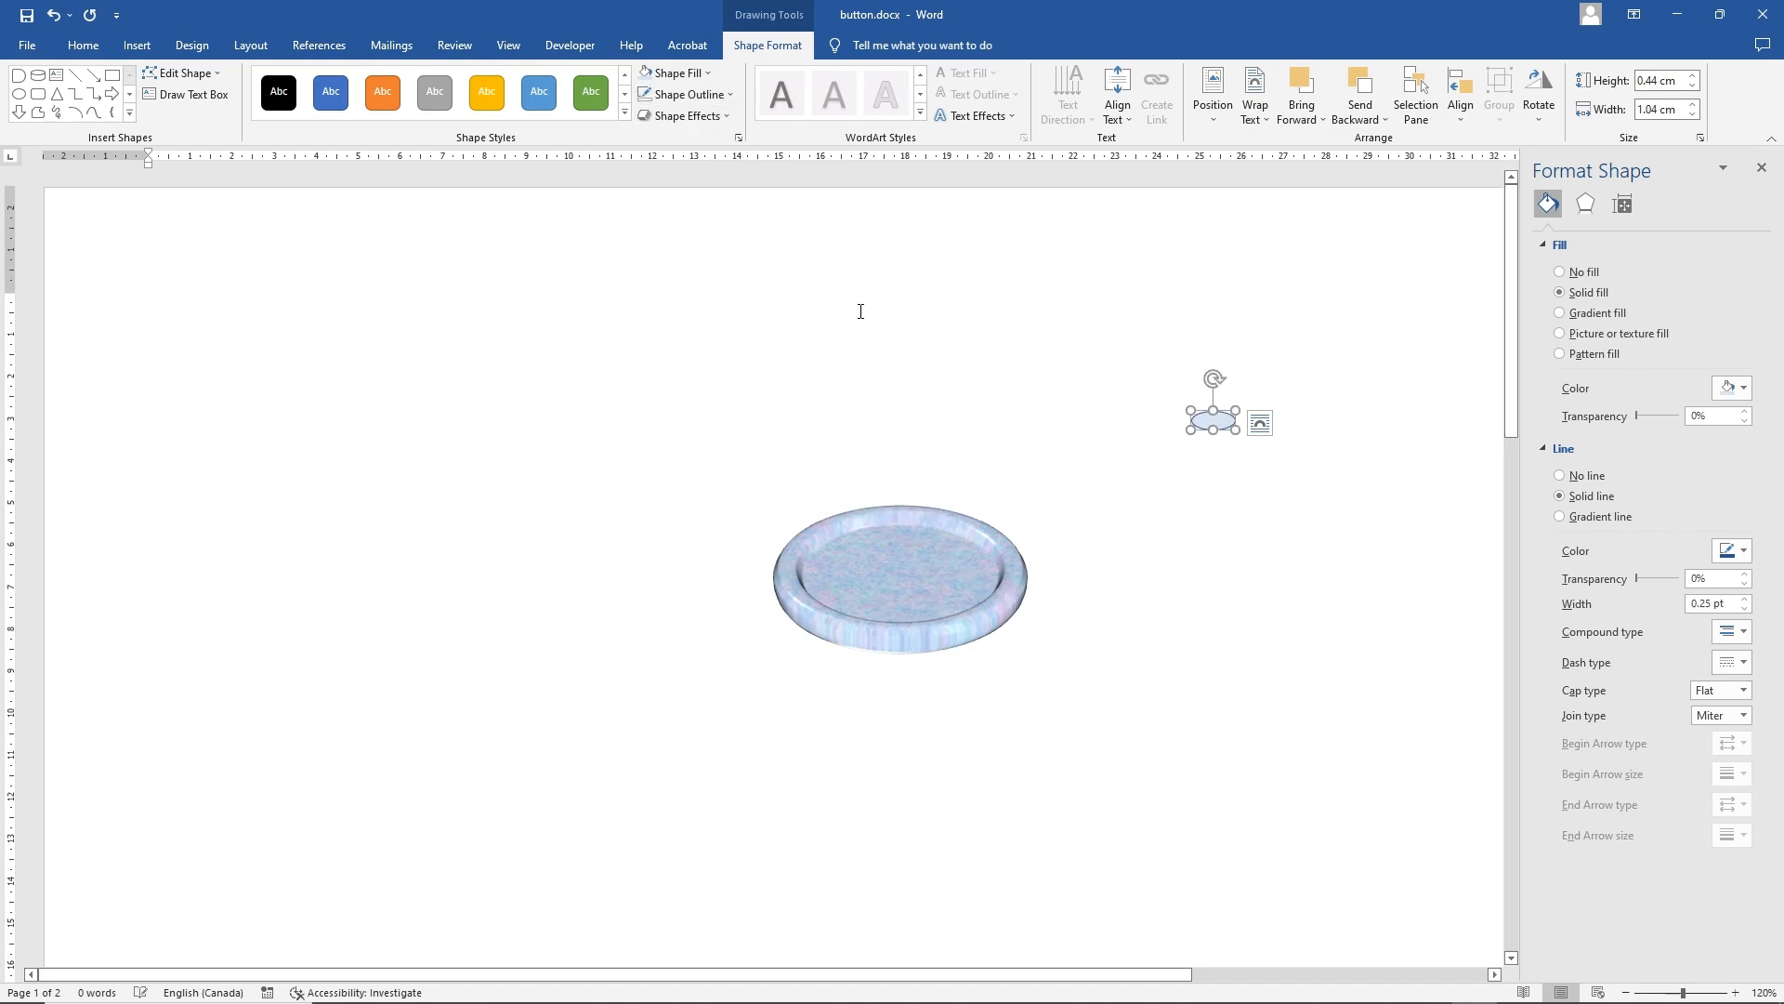
Apply a from-centre radial gradient to the small oval and colour its end stop the 25% darker blue theme shade
left_click(683, 72)
mouse_move(687, 305)
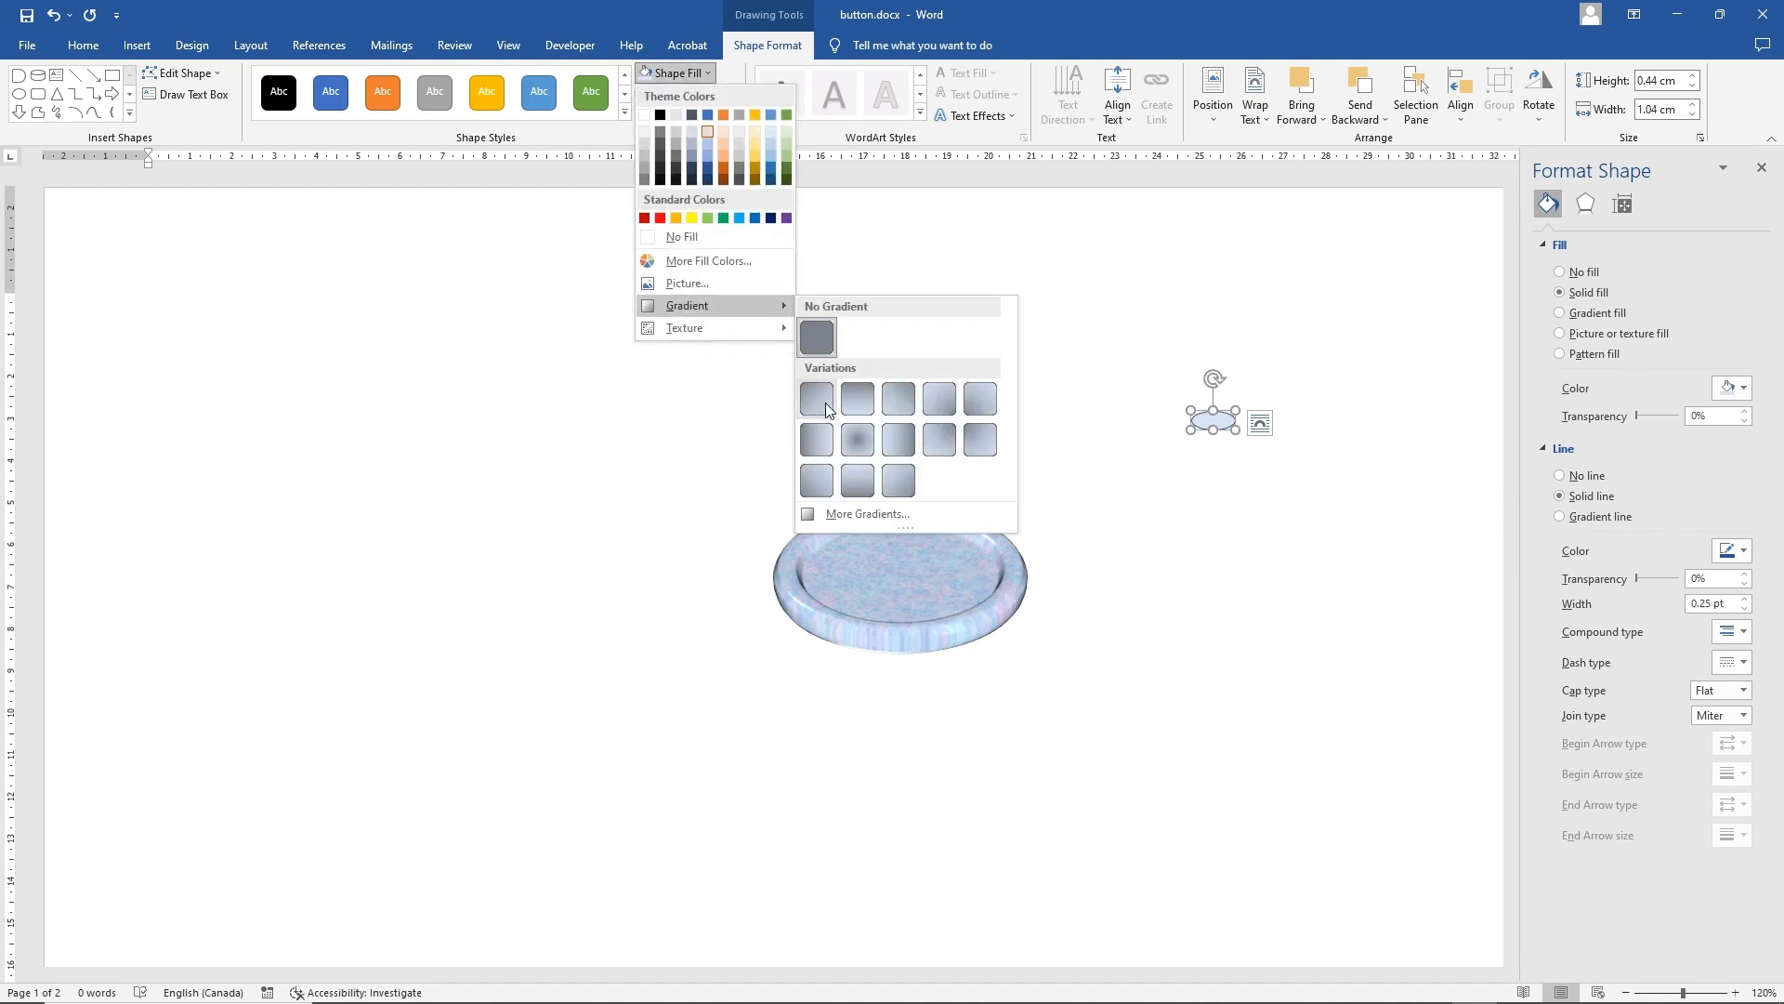
left_click(857, 442)
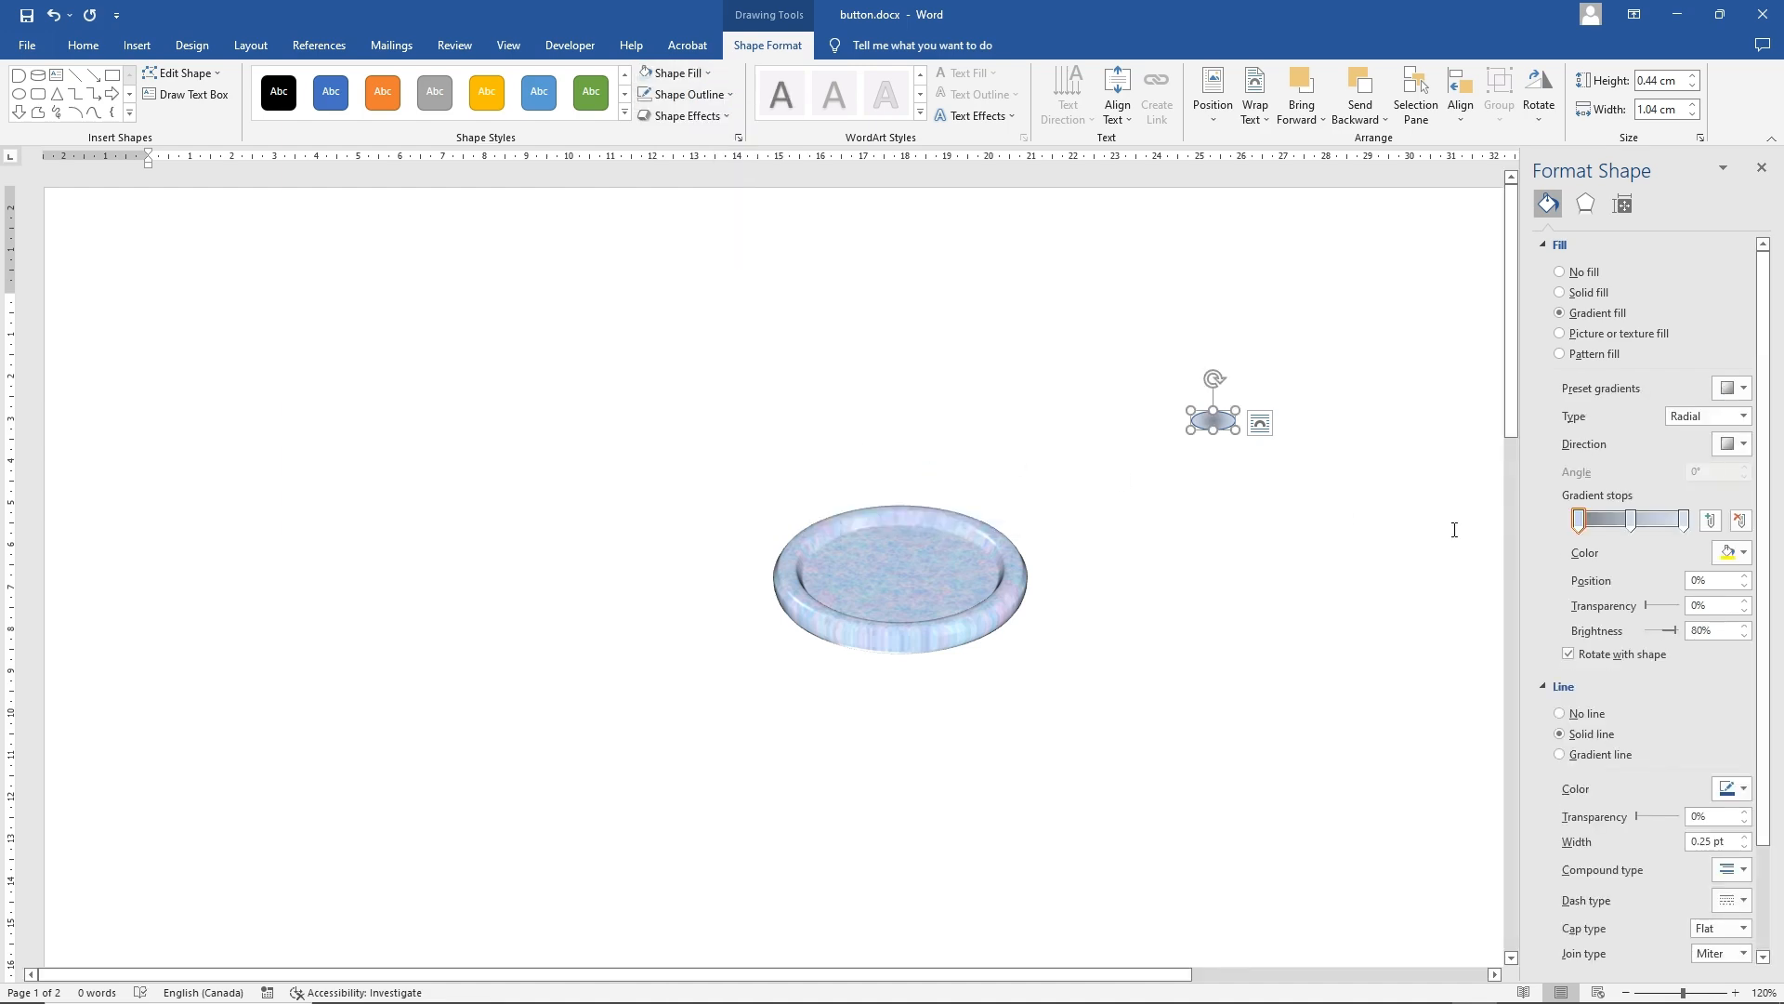
left_click(1684, 522)
left_click(1734, 553)
left_click(1692, 648)
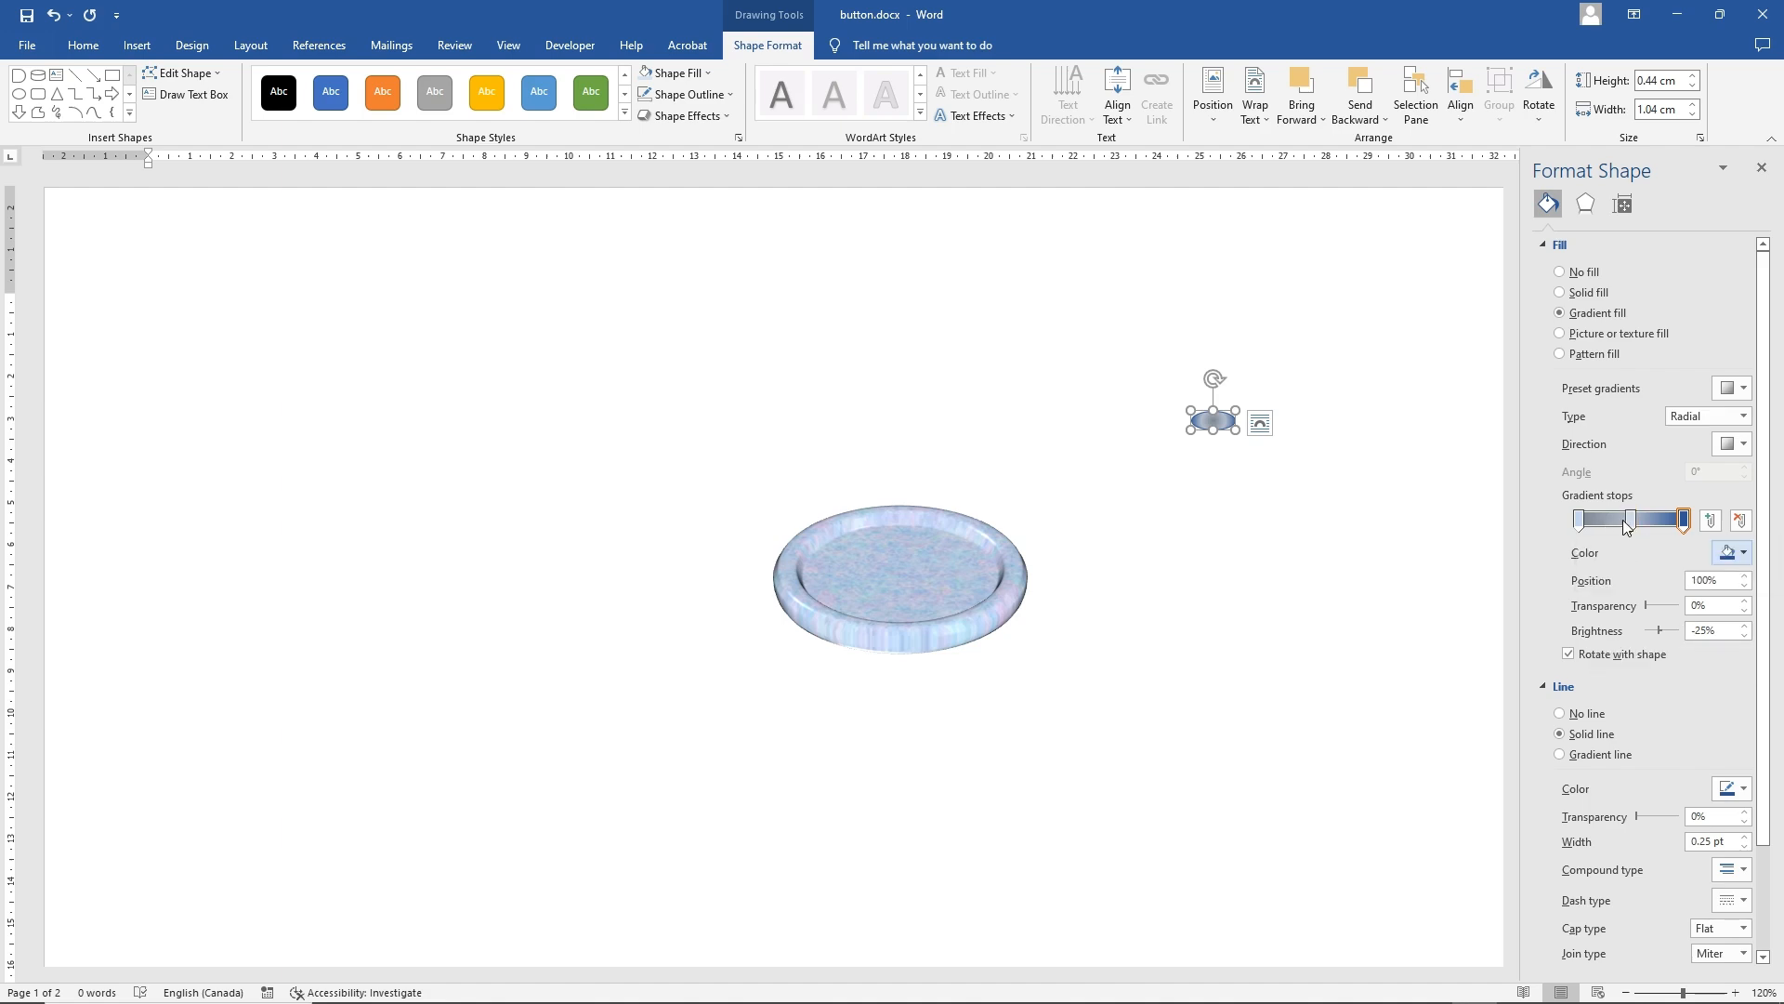
Move the gradient's middle stop to 26%, add a stop past the midpoint, and add one at 17% in the lightest blue theme shade
left_click_drag(1624, 525, 1605, 530)
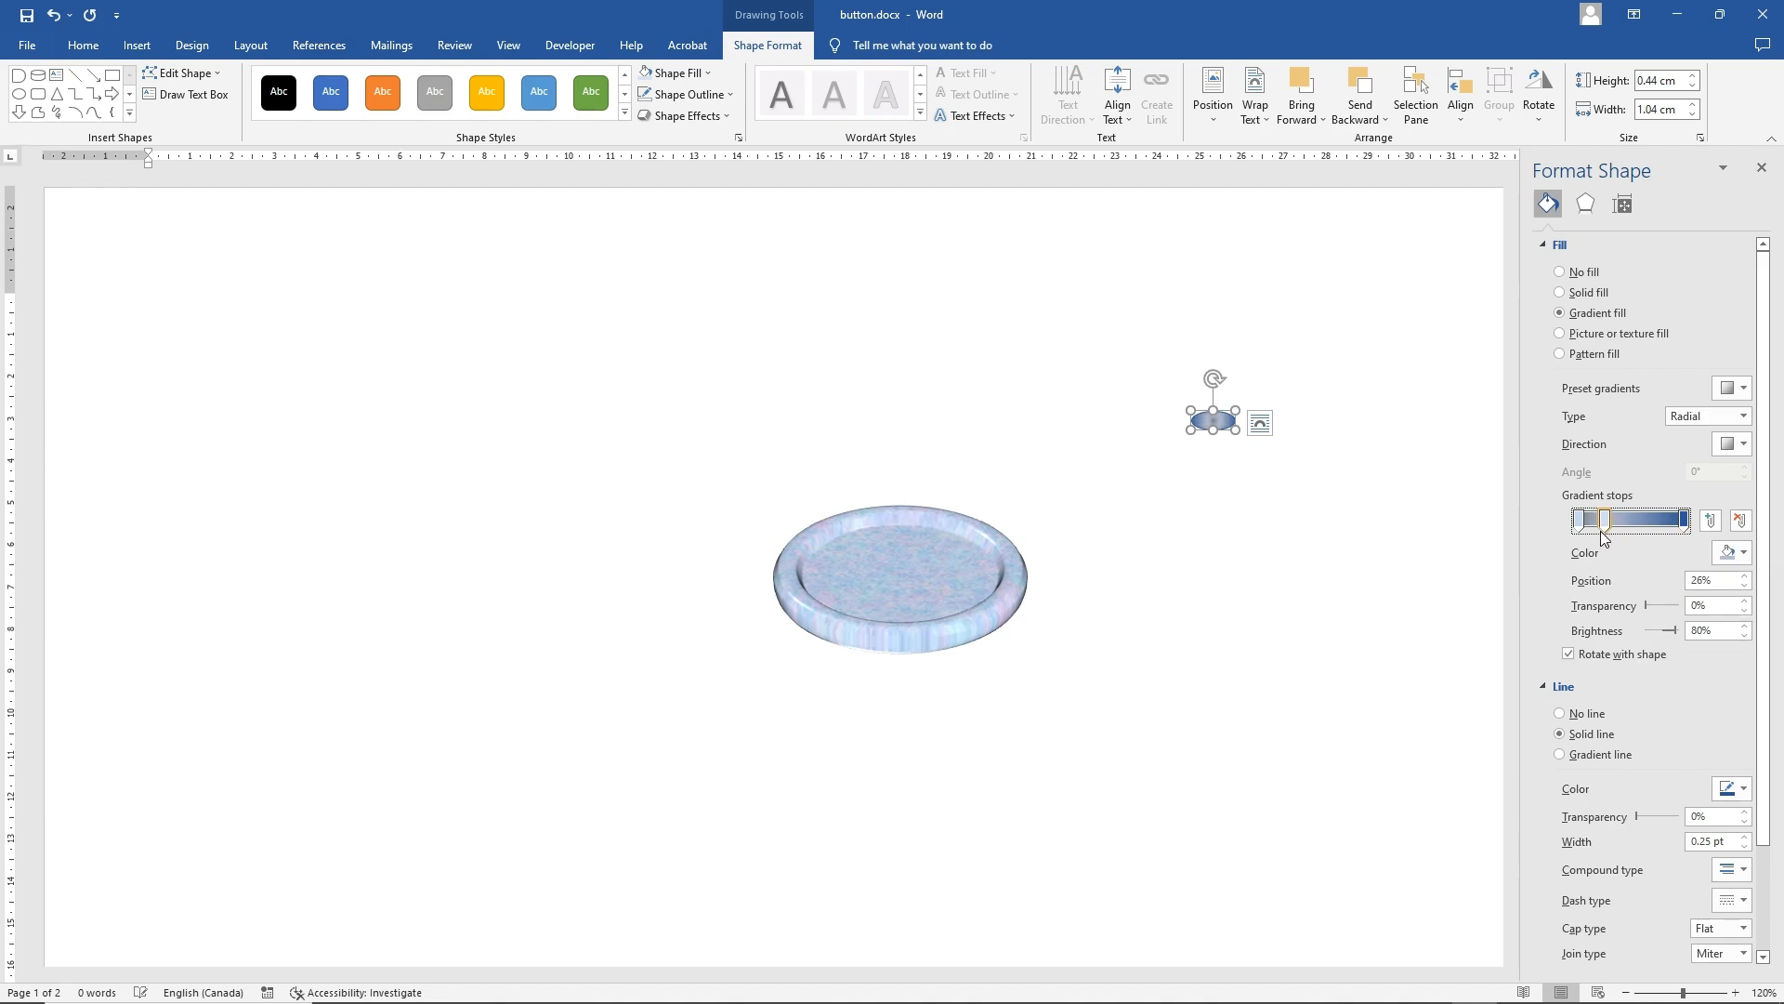
left_click(1643, 524)
left_click_drag(1643, 527, 1641, 529)
left_click(1597, 521)
left_click(1743, 554)
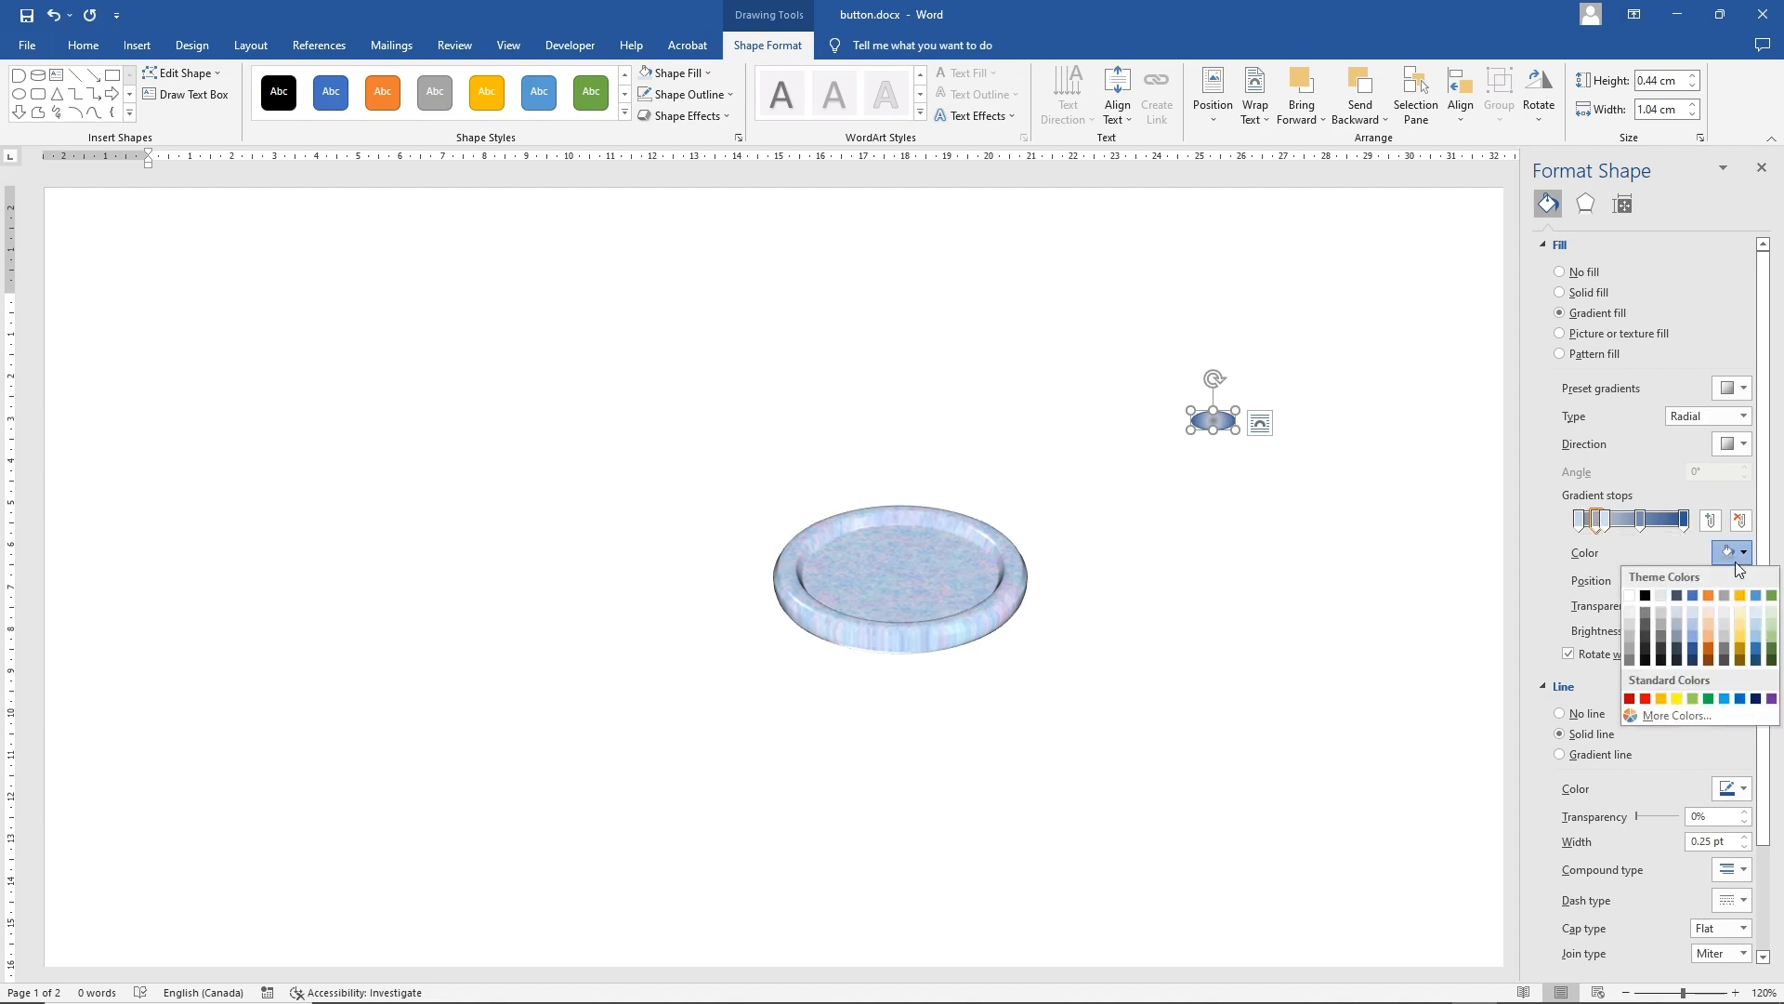
left_click(1692, 613)
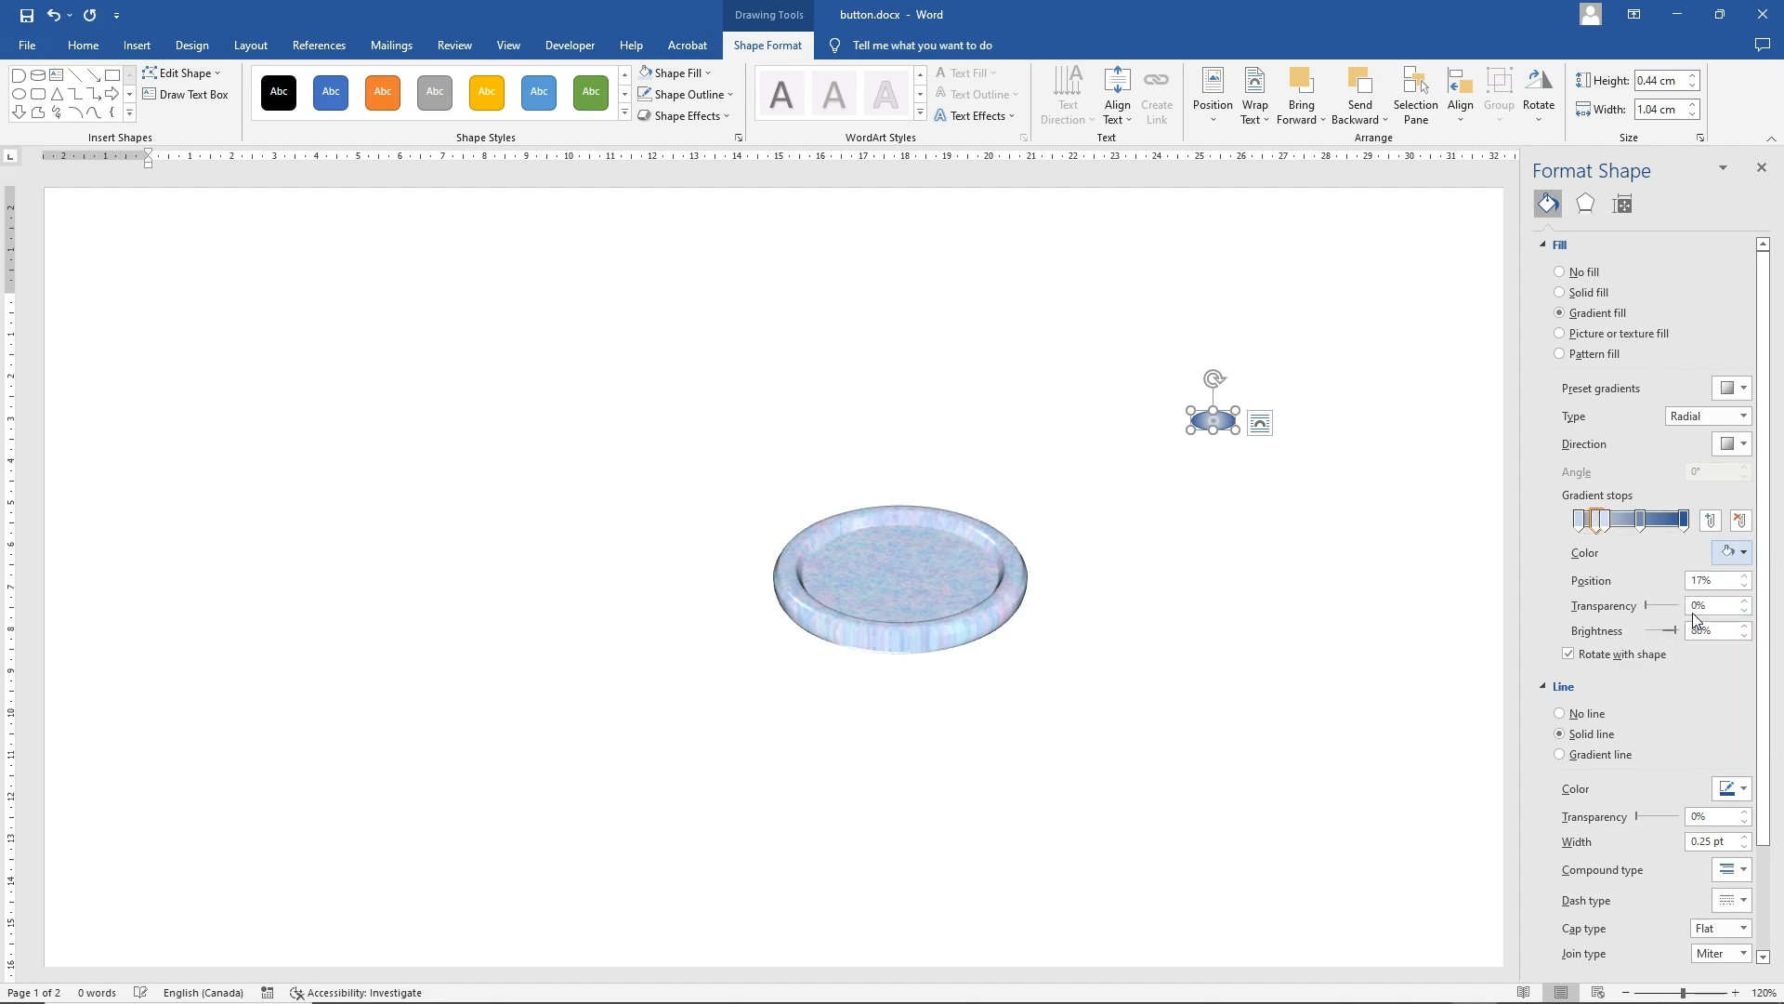
Change the small oval's gradient type to Linear and shift two of its stops to 45% and 70%
left_click(1743, 416)
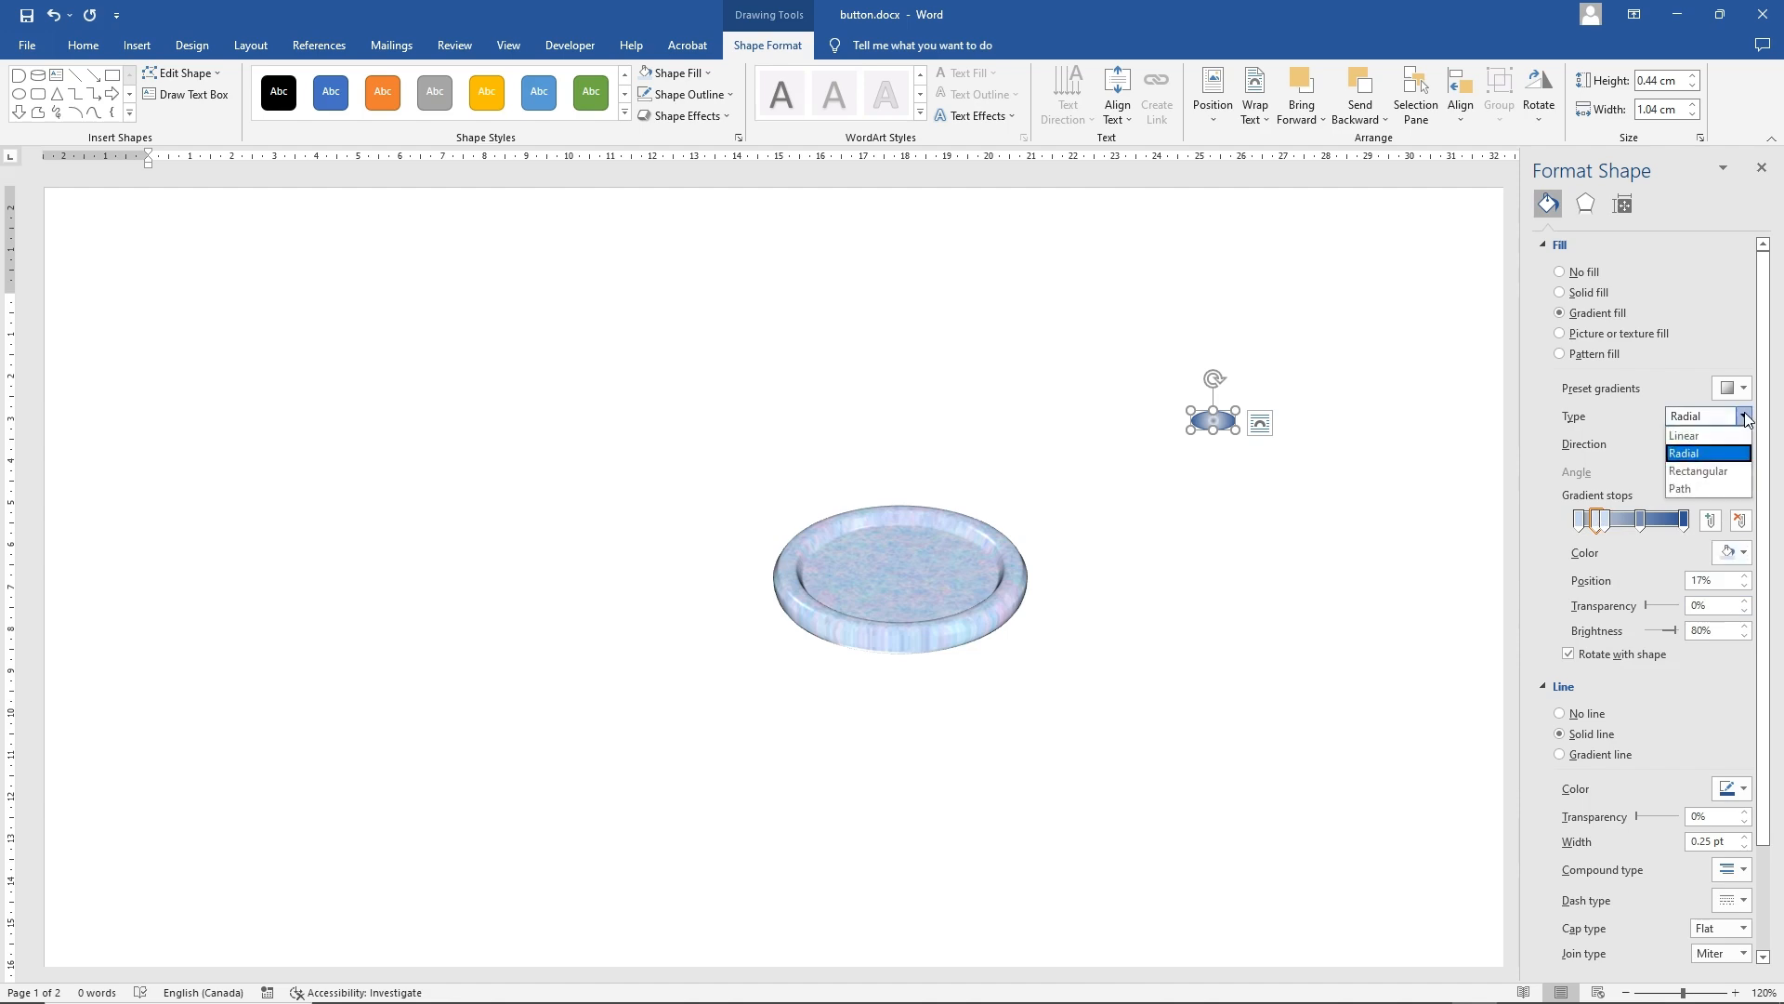
left_click(1719, 436)
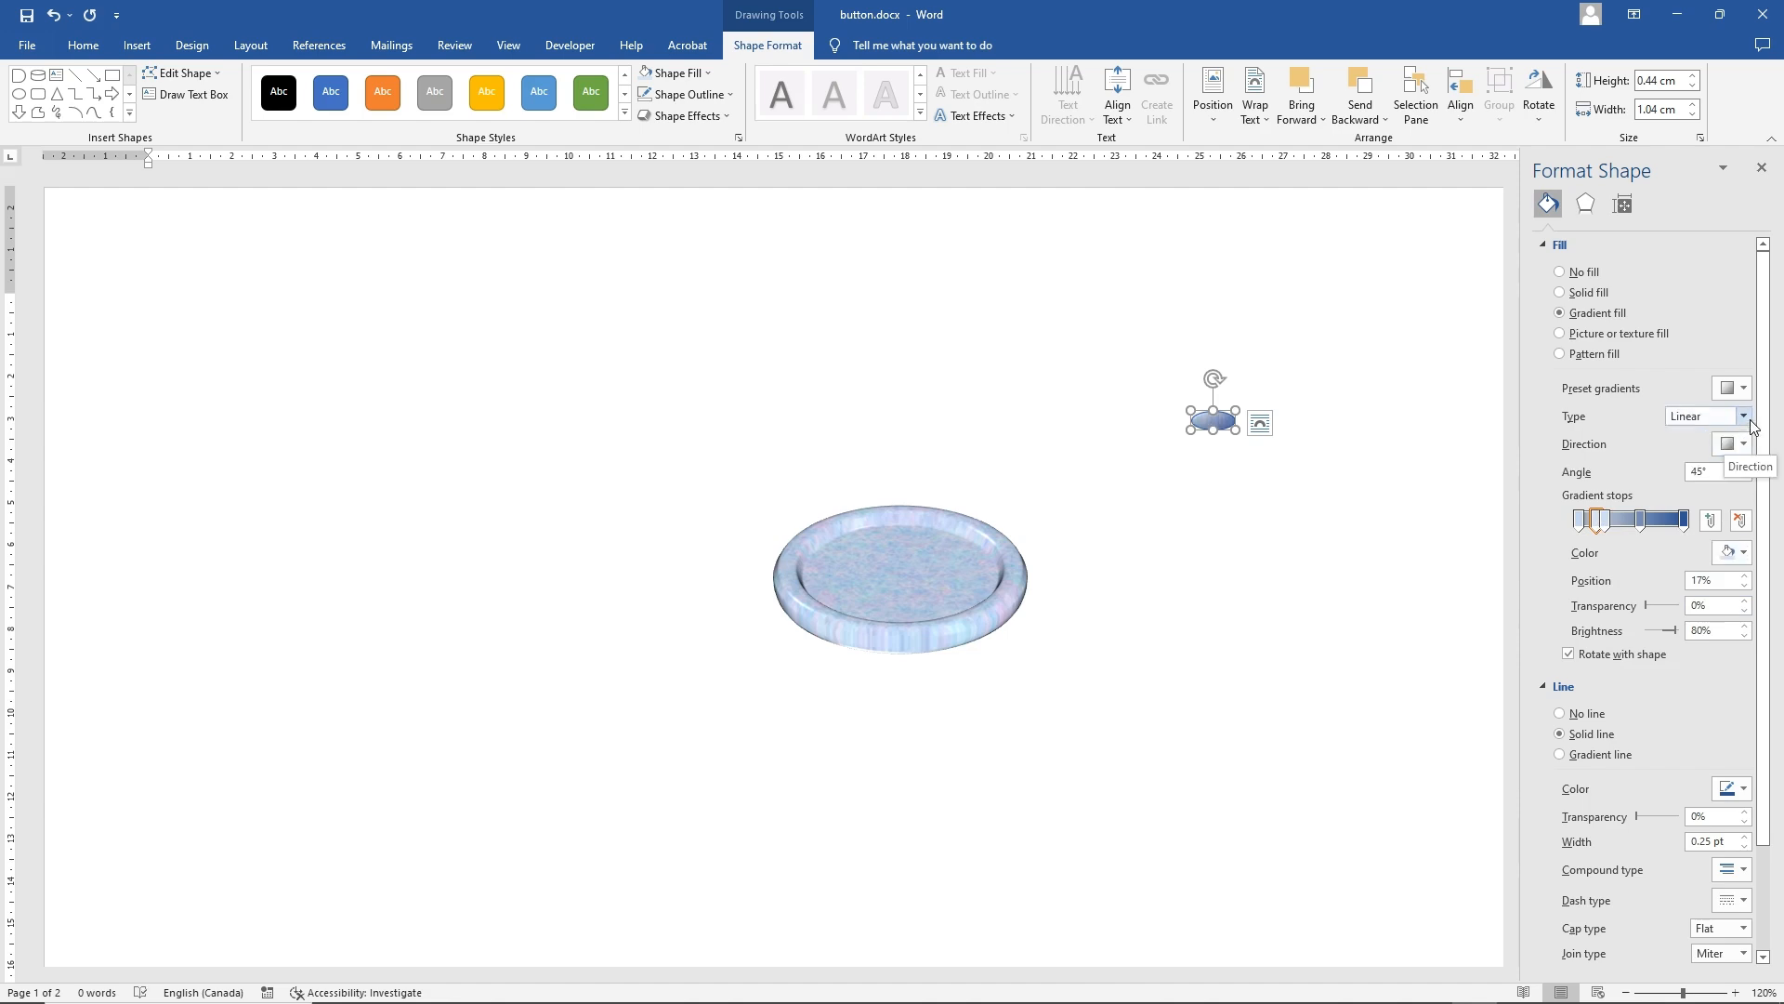
left_click_drag(1598, 520, 1628, 521)
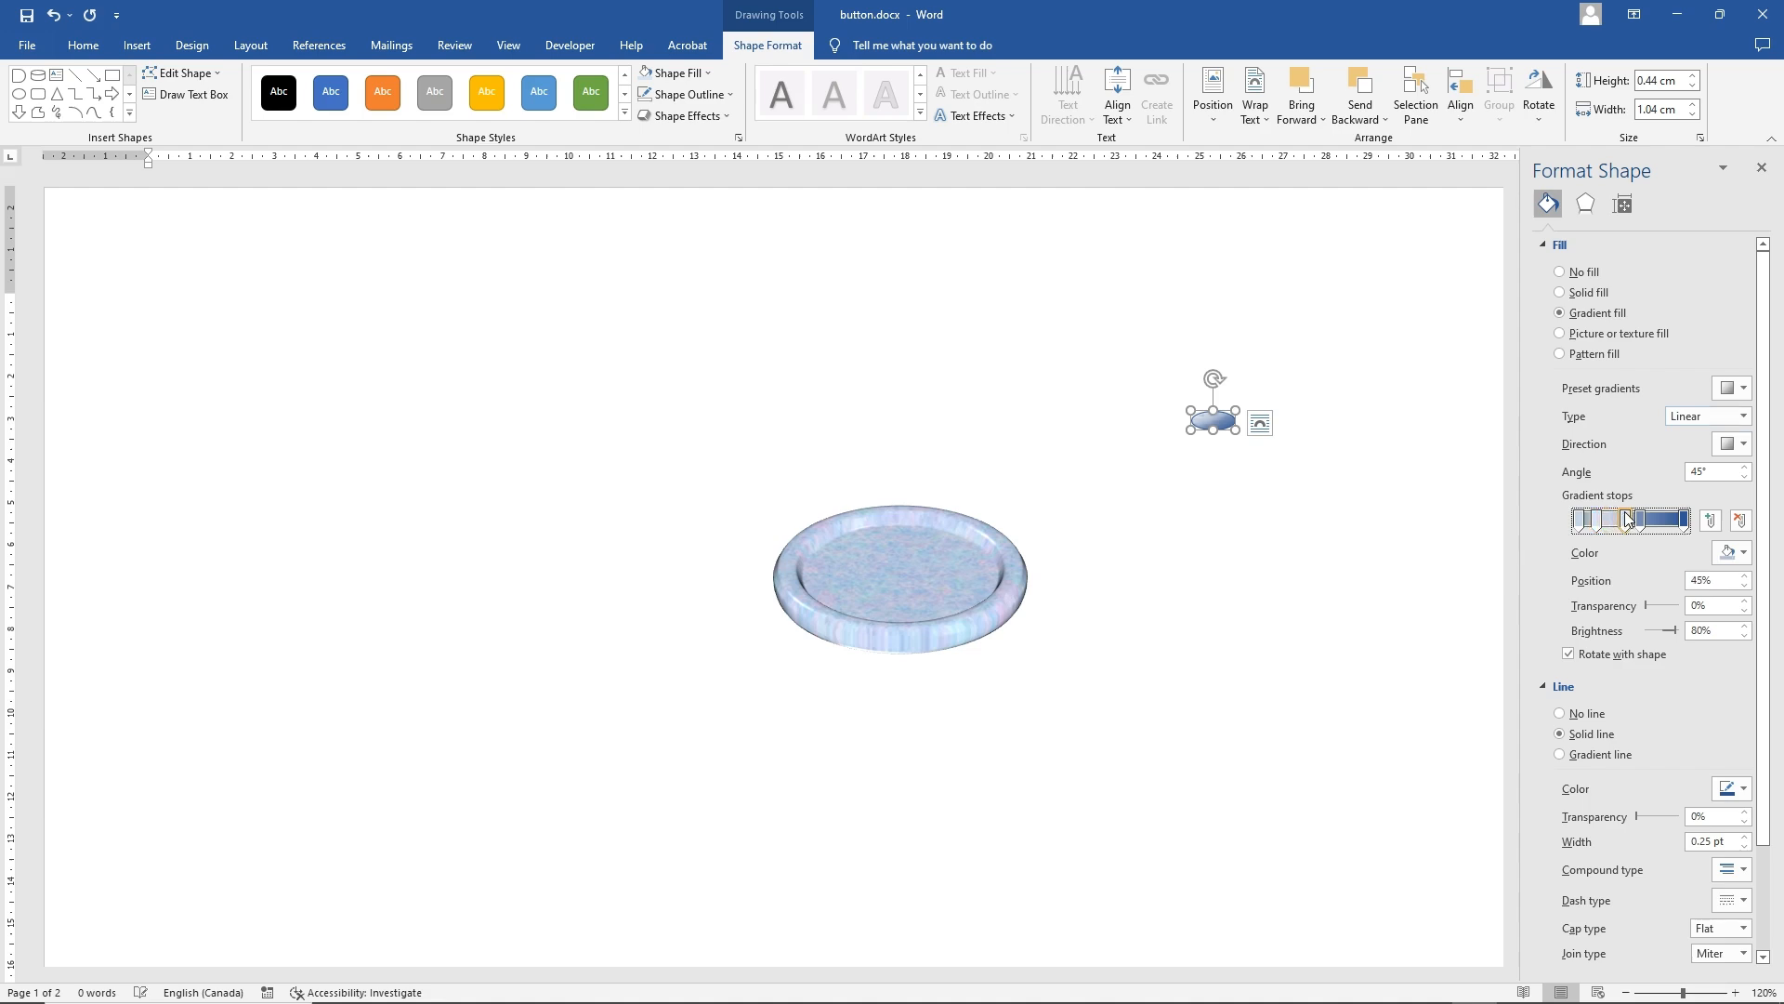
left_click(1641, 521)
left_click_drag(1642, 524, 1655, 525)
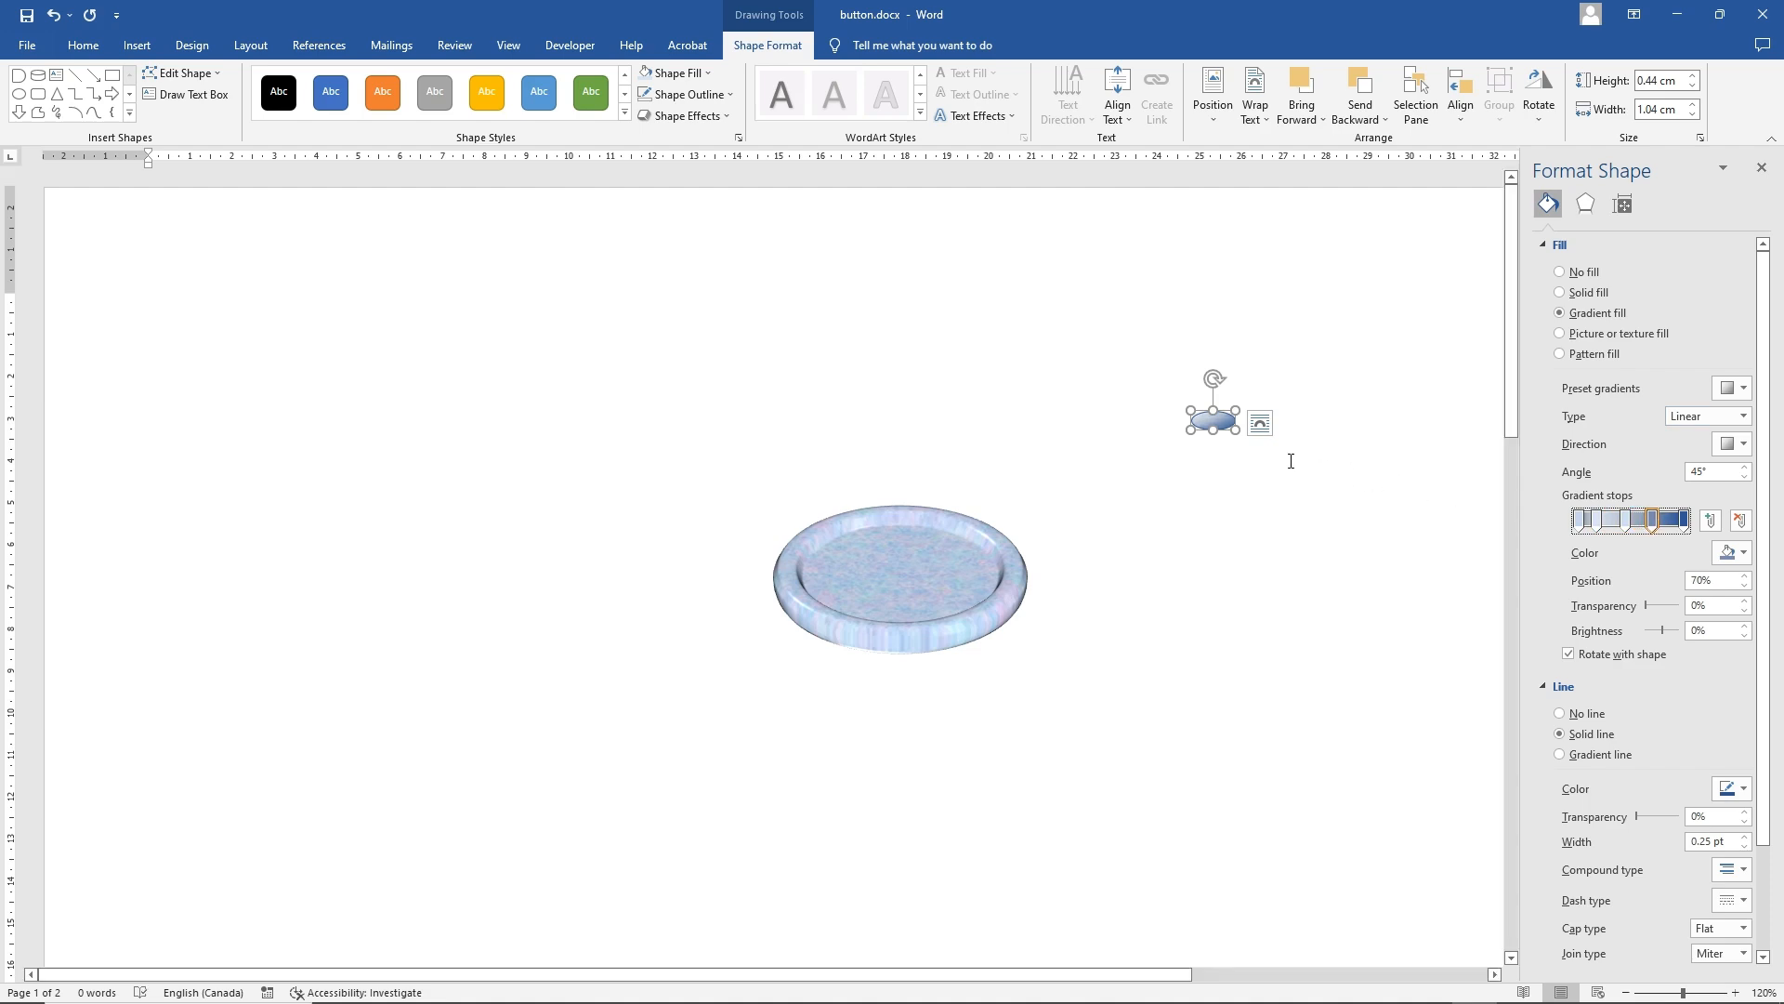
Place the small oval near the upper middle of the button's inner face and recolour its outline with the second-lightest blue theme shade
left_click_drag(1214, 420, 901, 543)
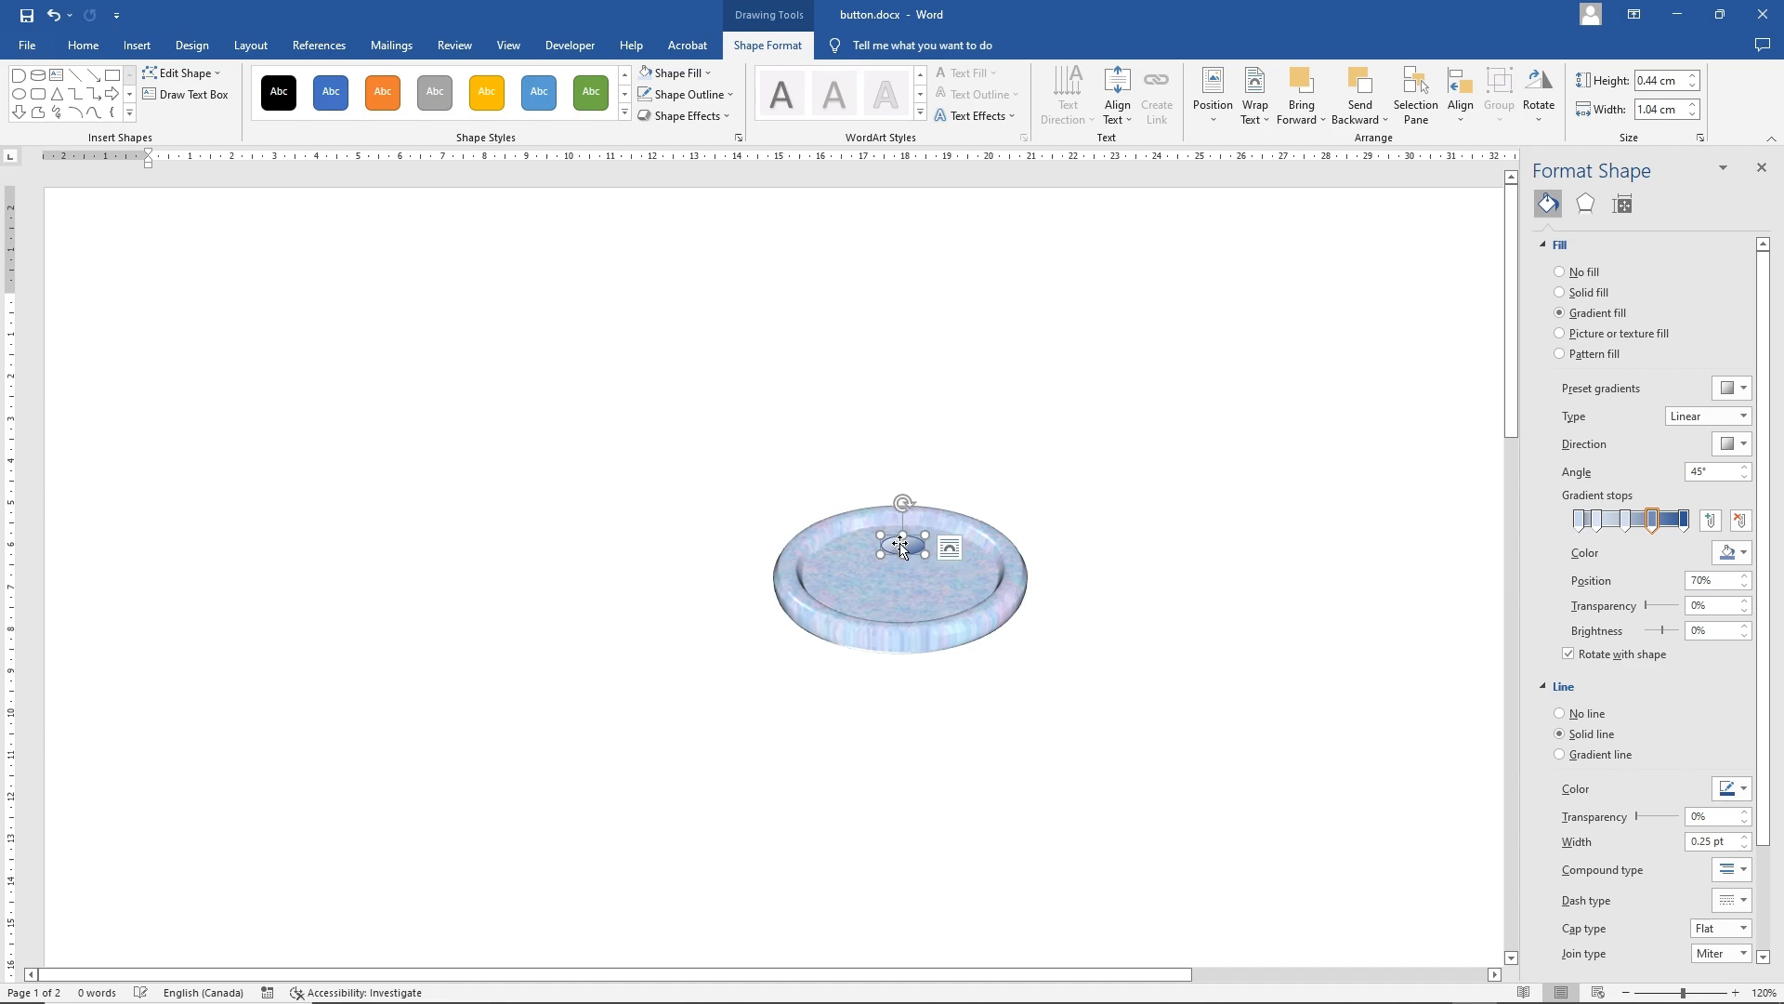
left_click(679, 94)
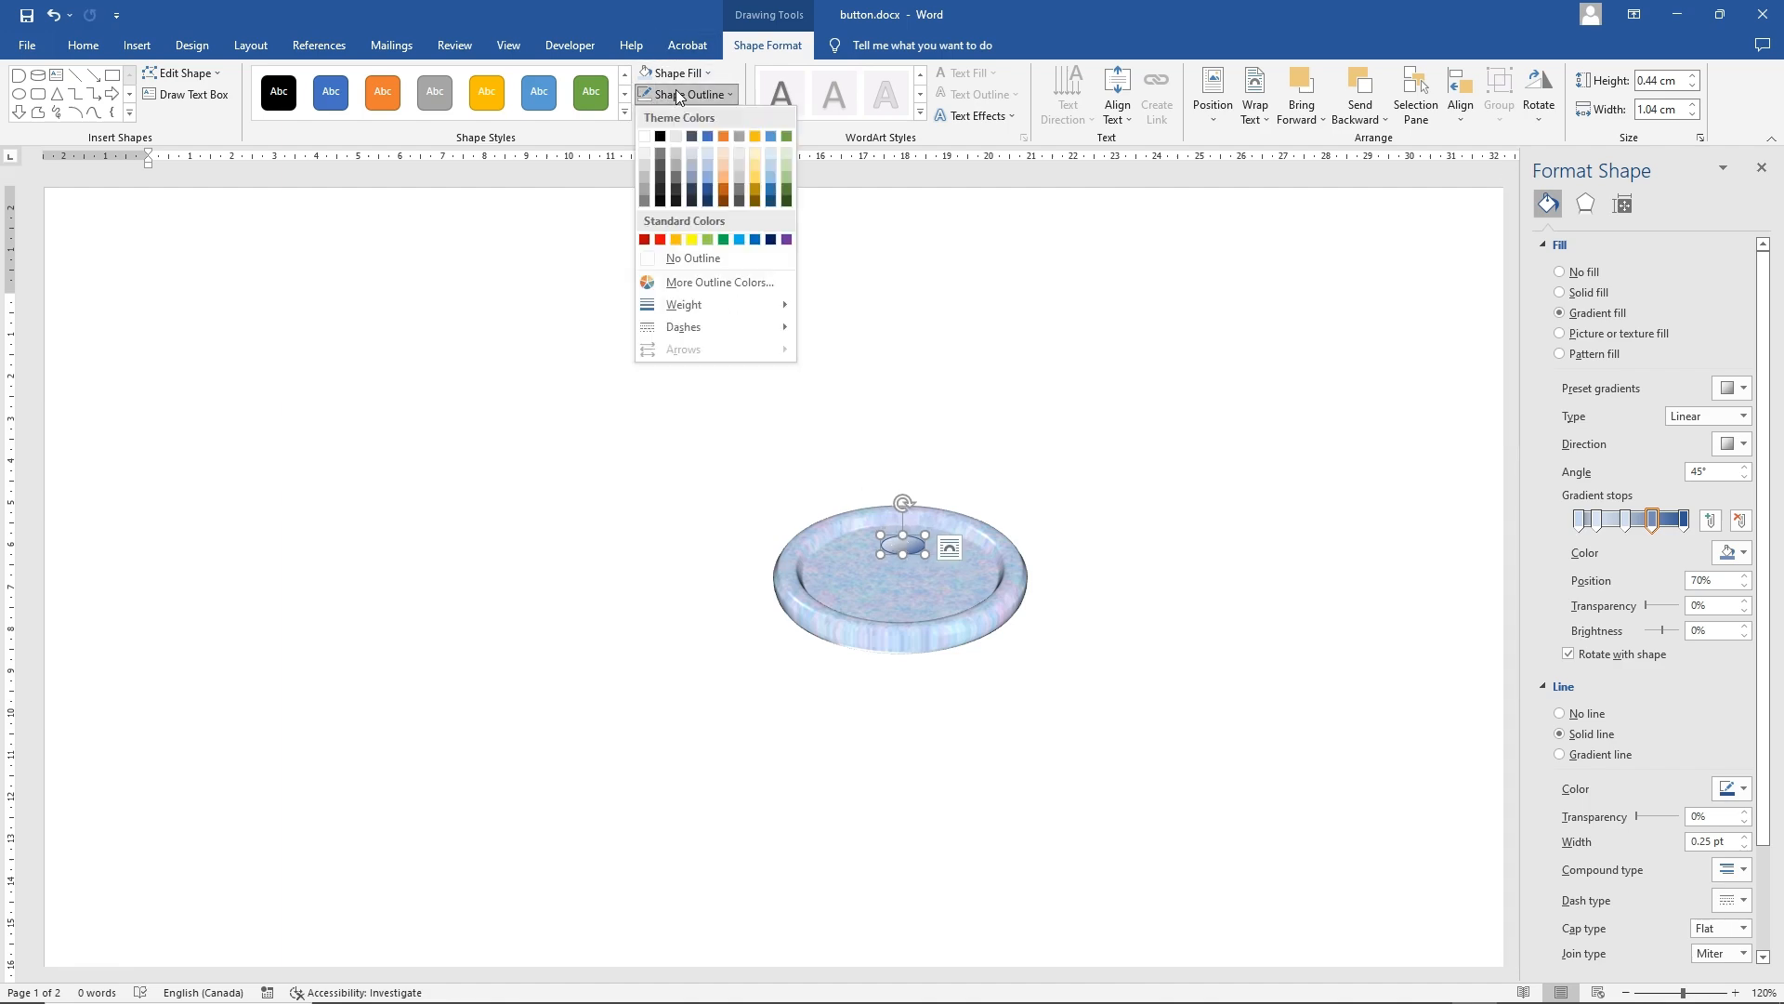
left_click(710, 163)
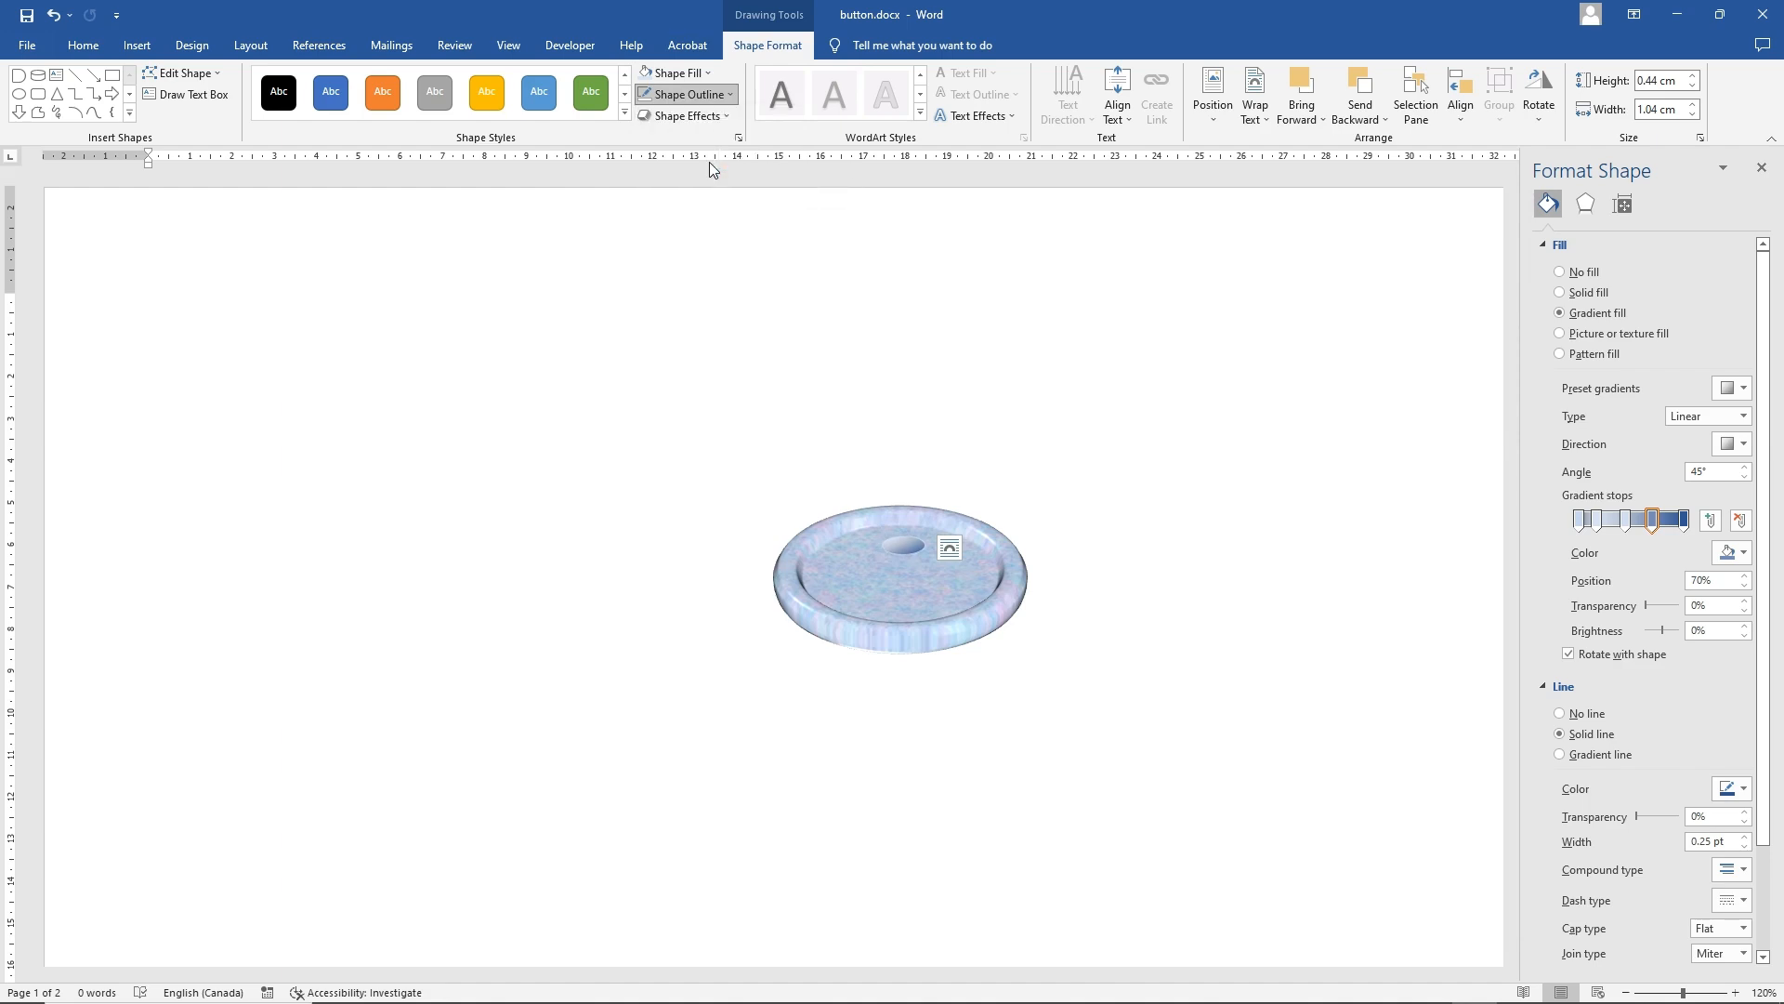
Try a 270° gradient direction on the small oval, and set the linear direction to 90°
left_click(1745, 444)
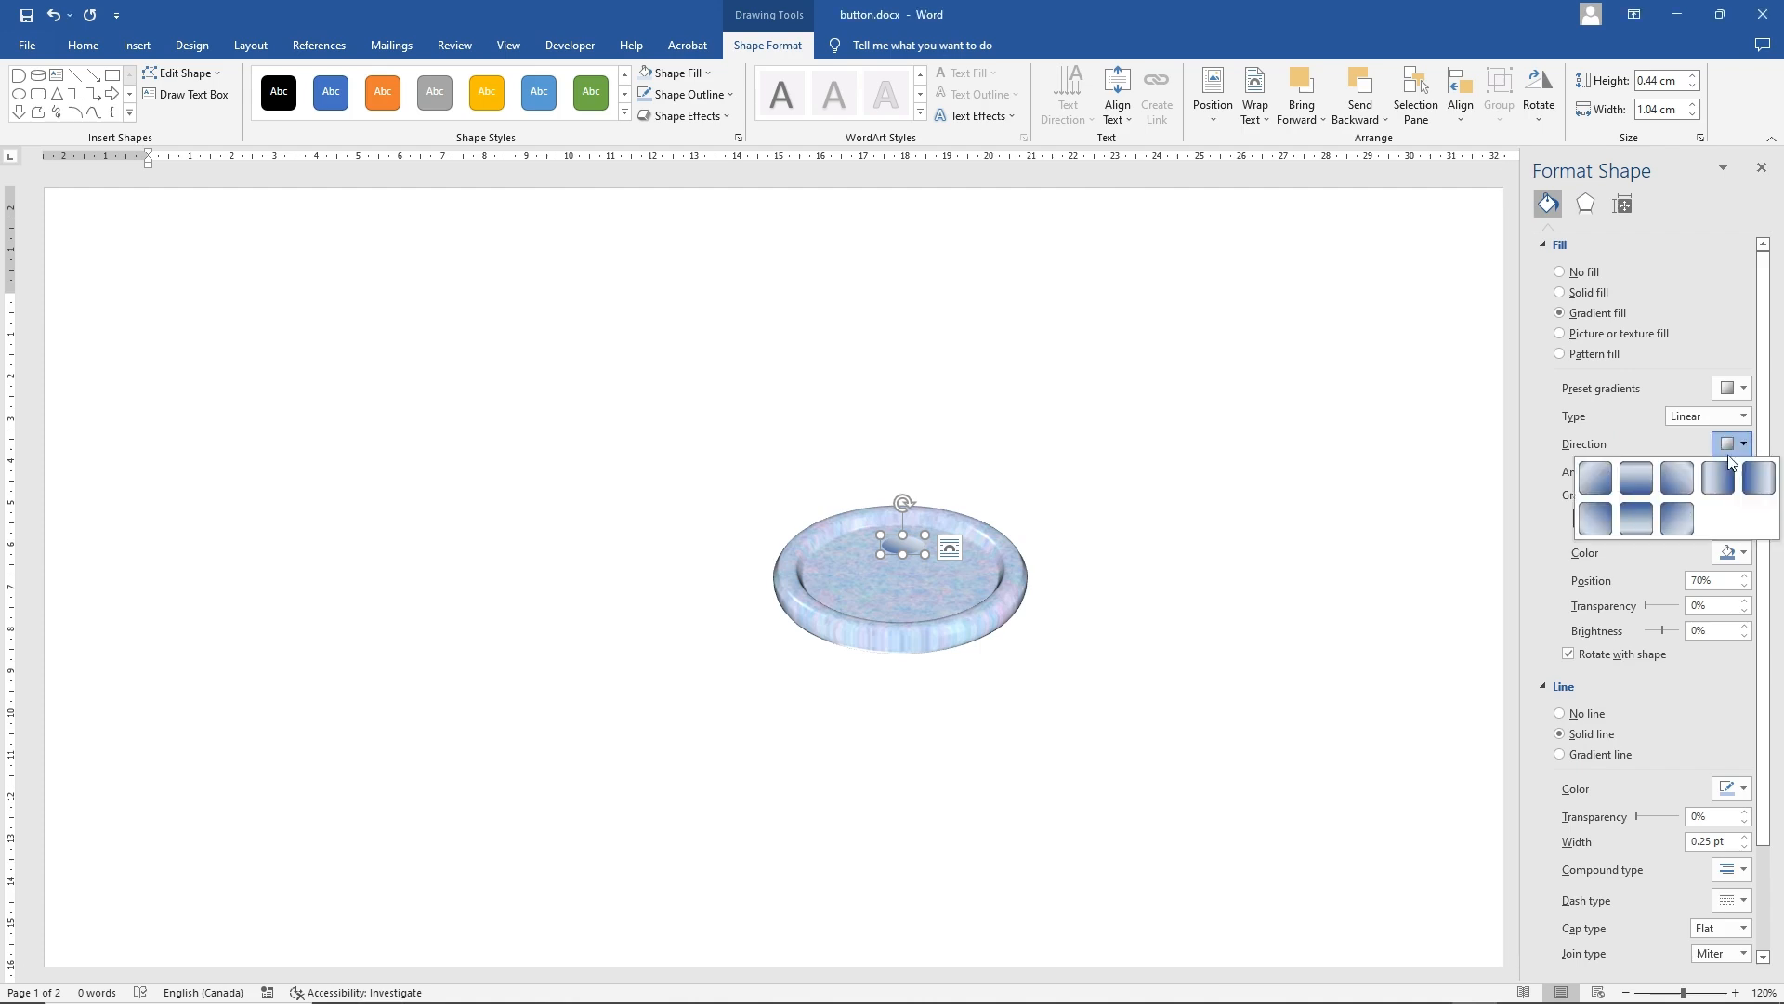
left_click(1637, 520)
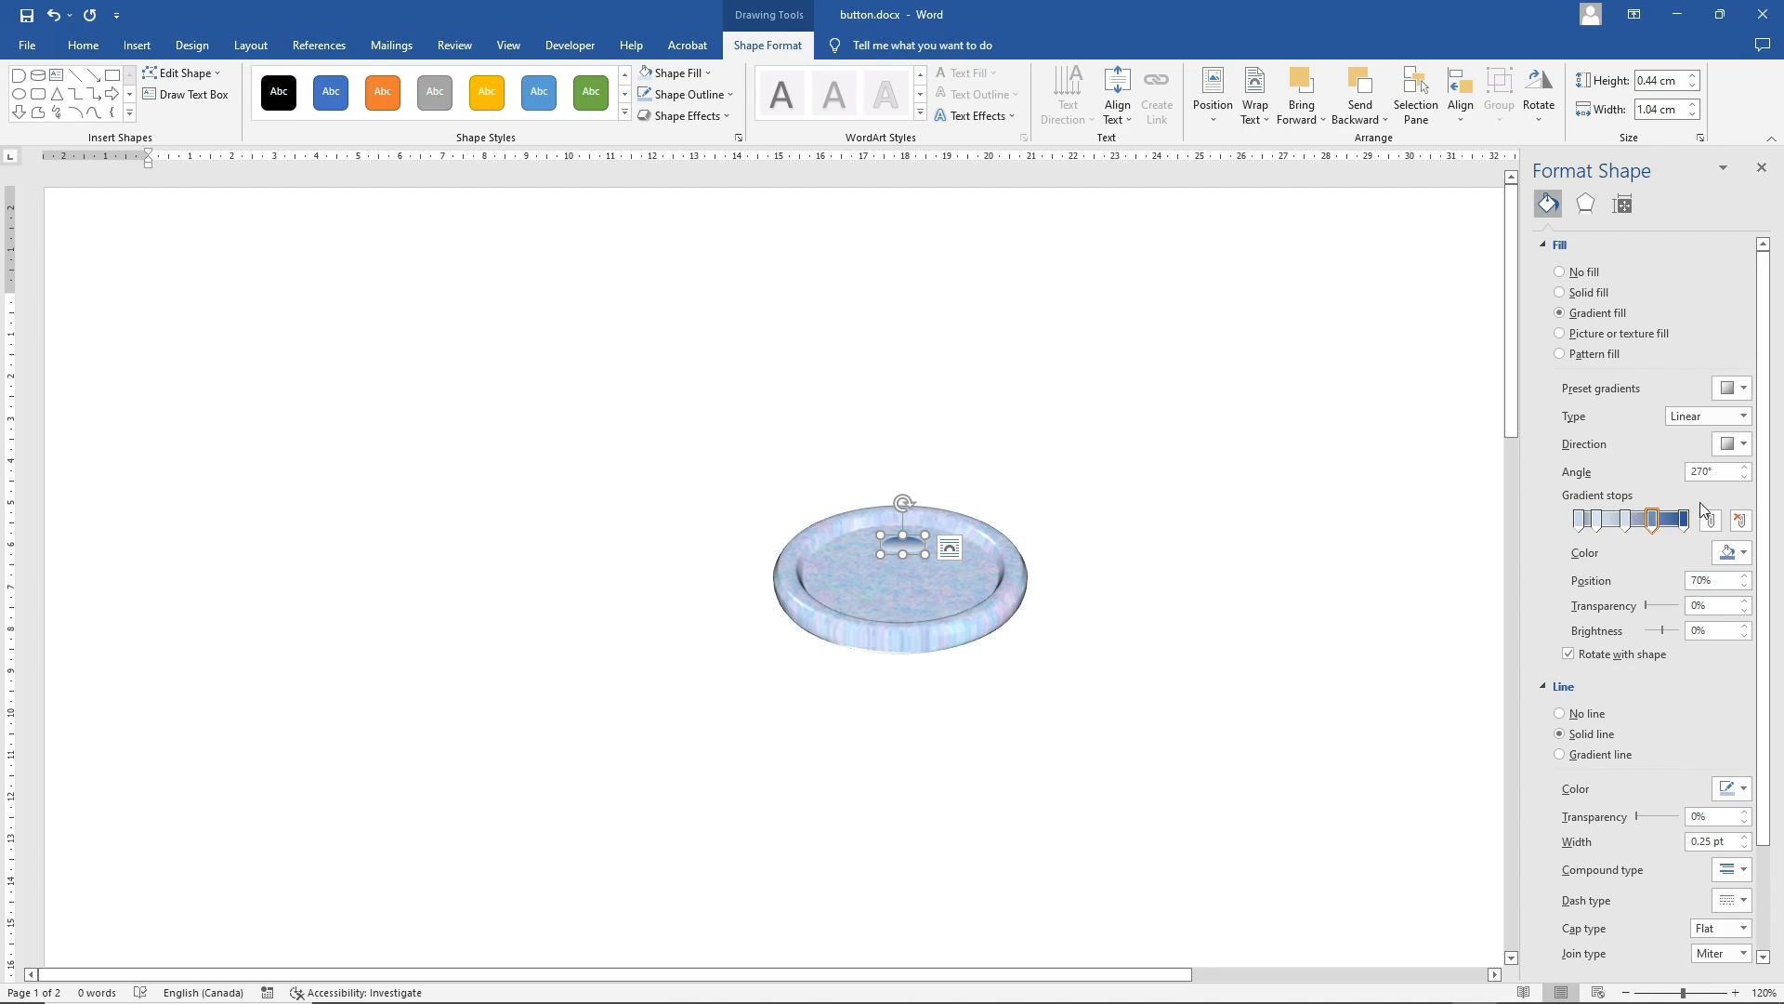
left_click(1746, 444)
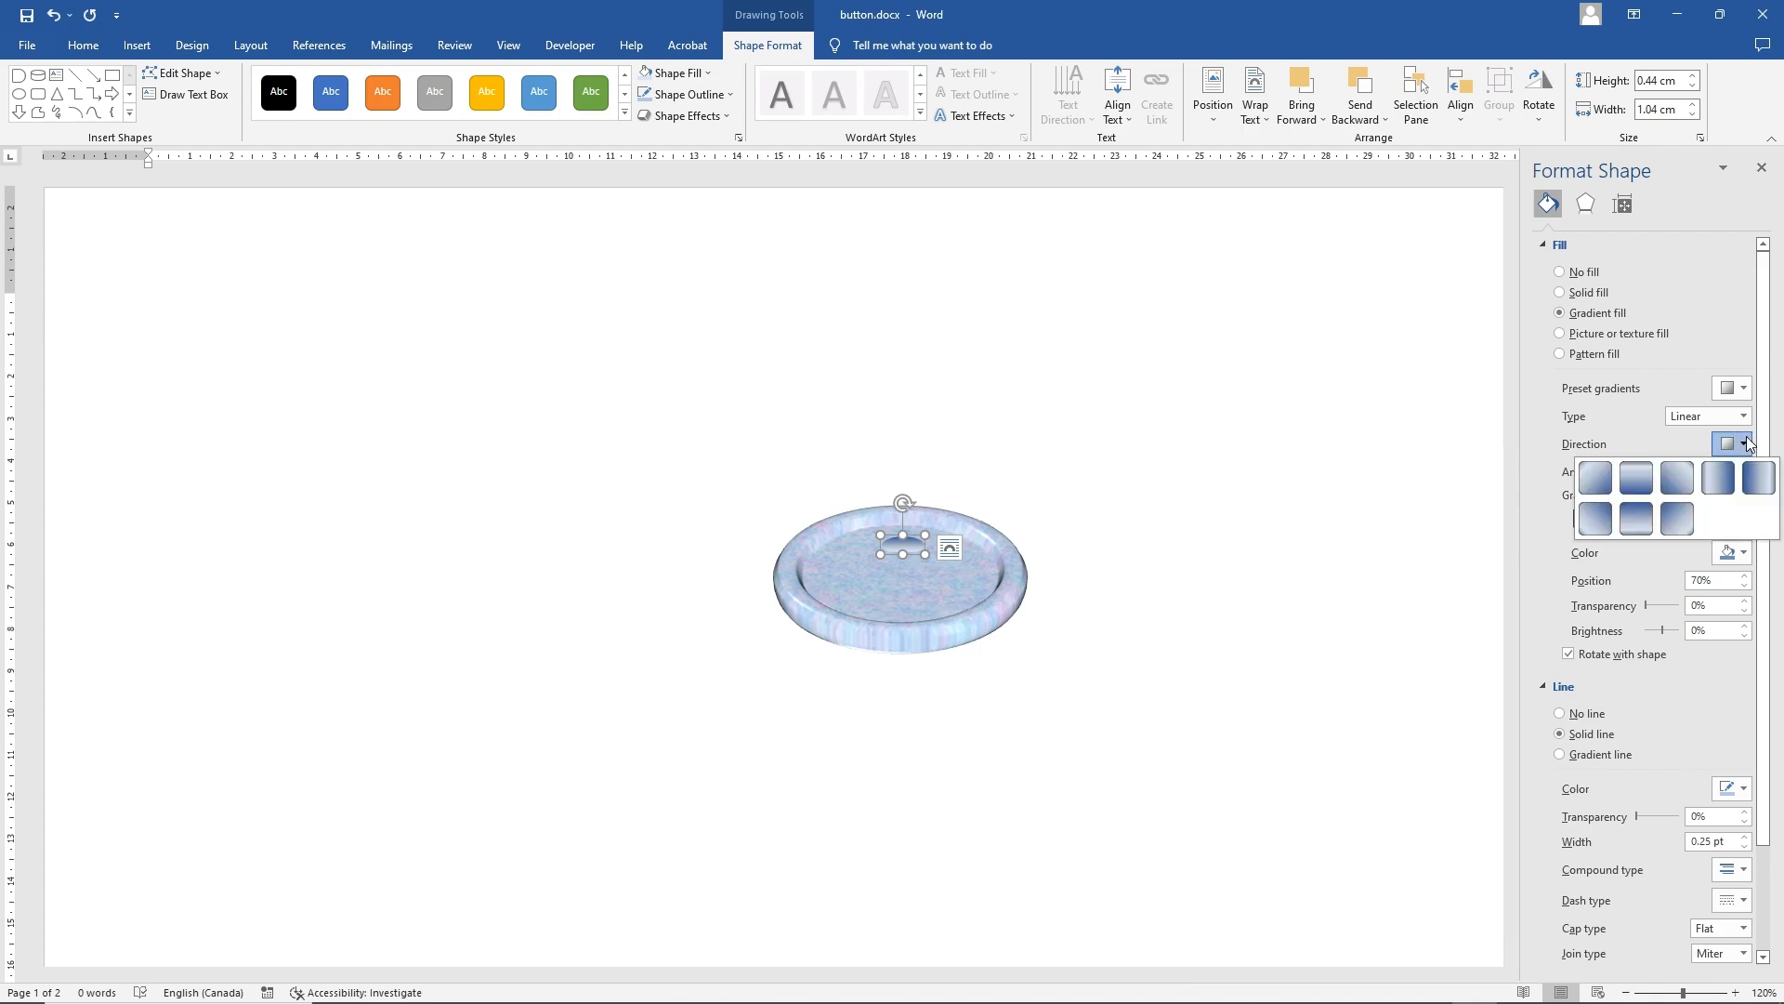
left_click(1635, 479)
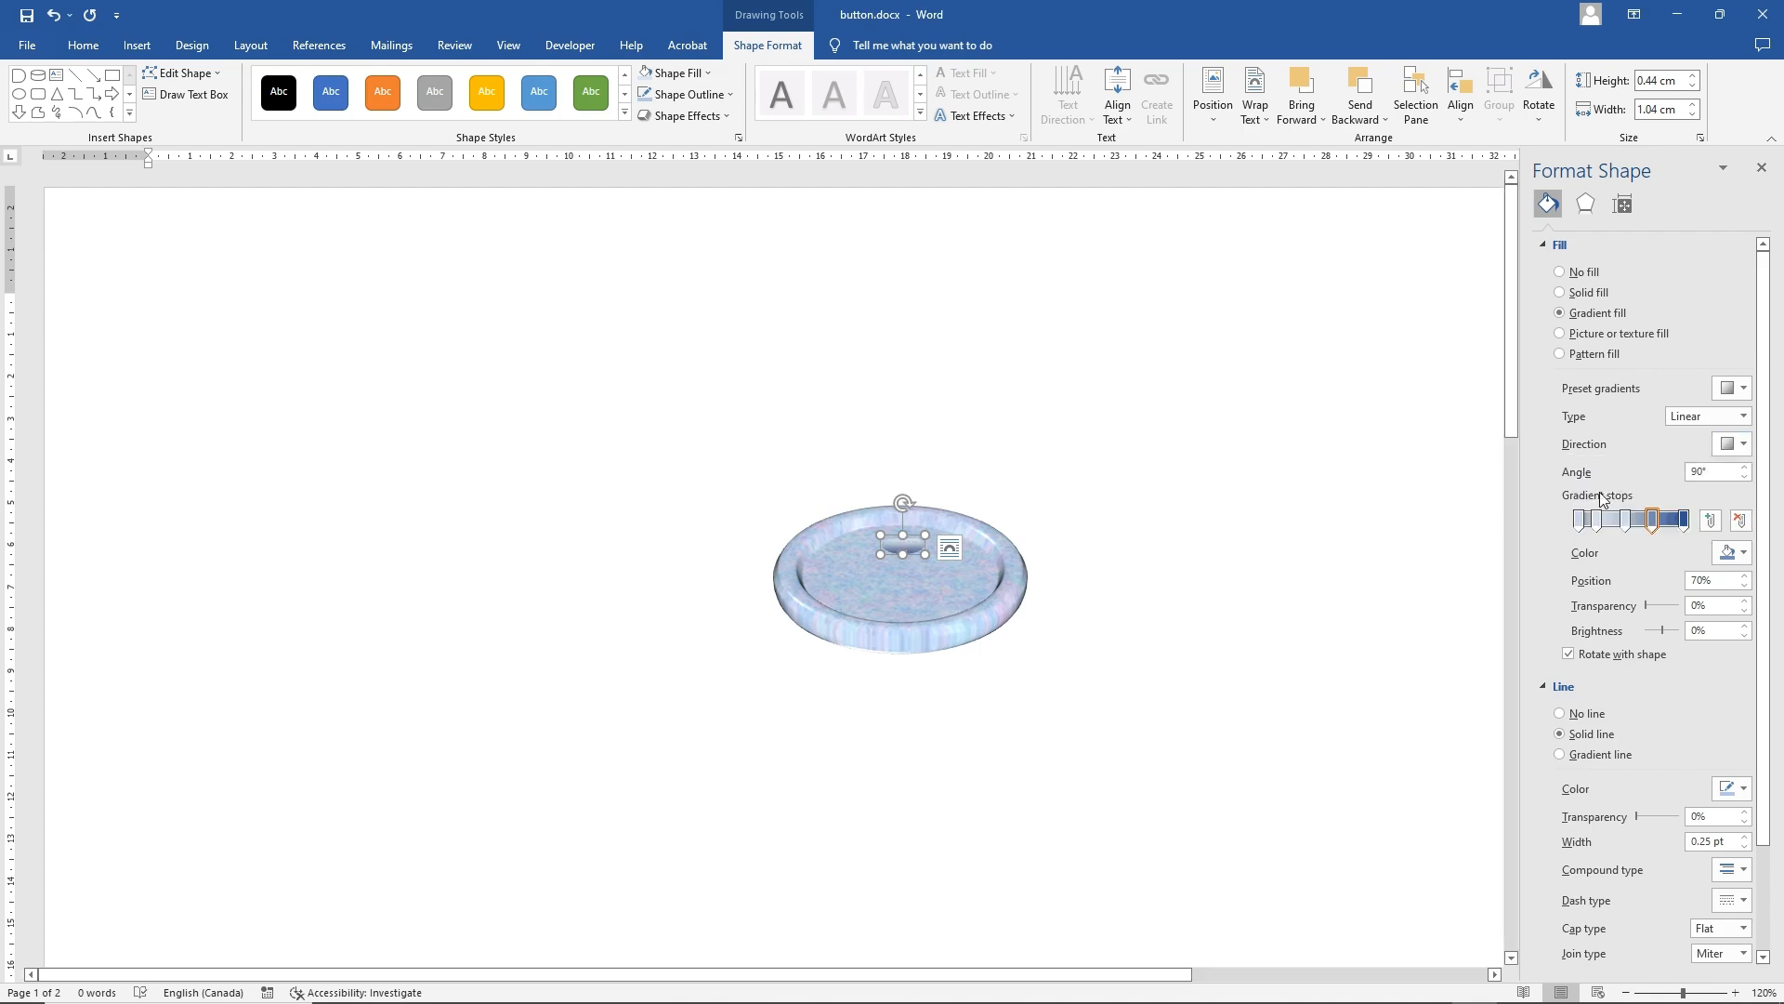
left_click(1158, 578)
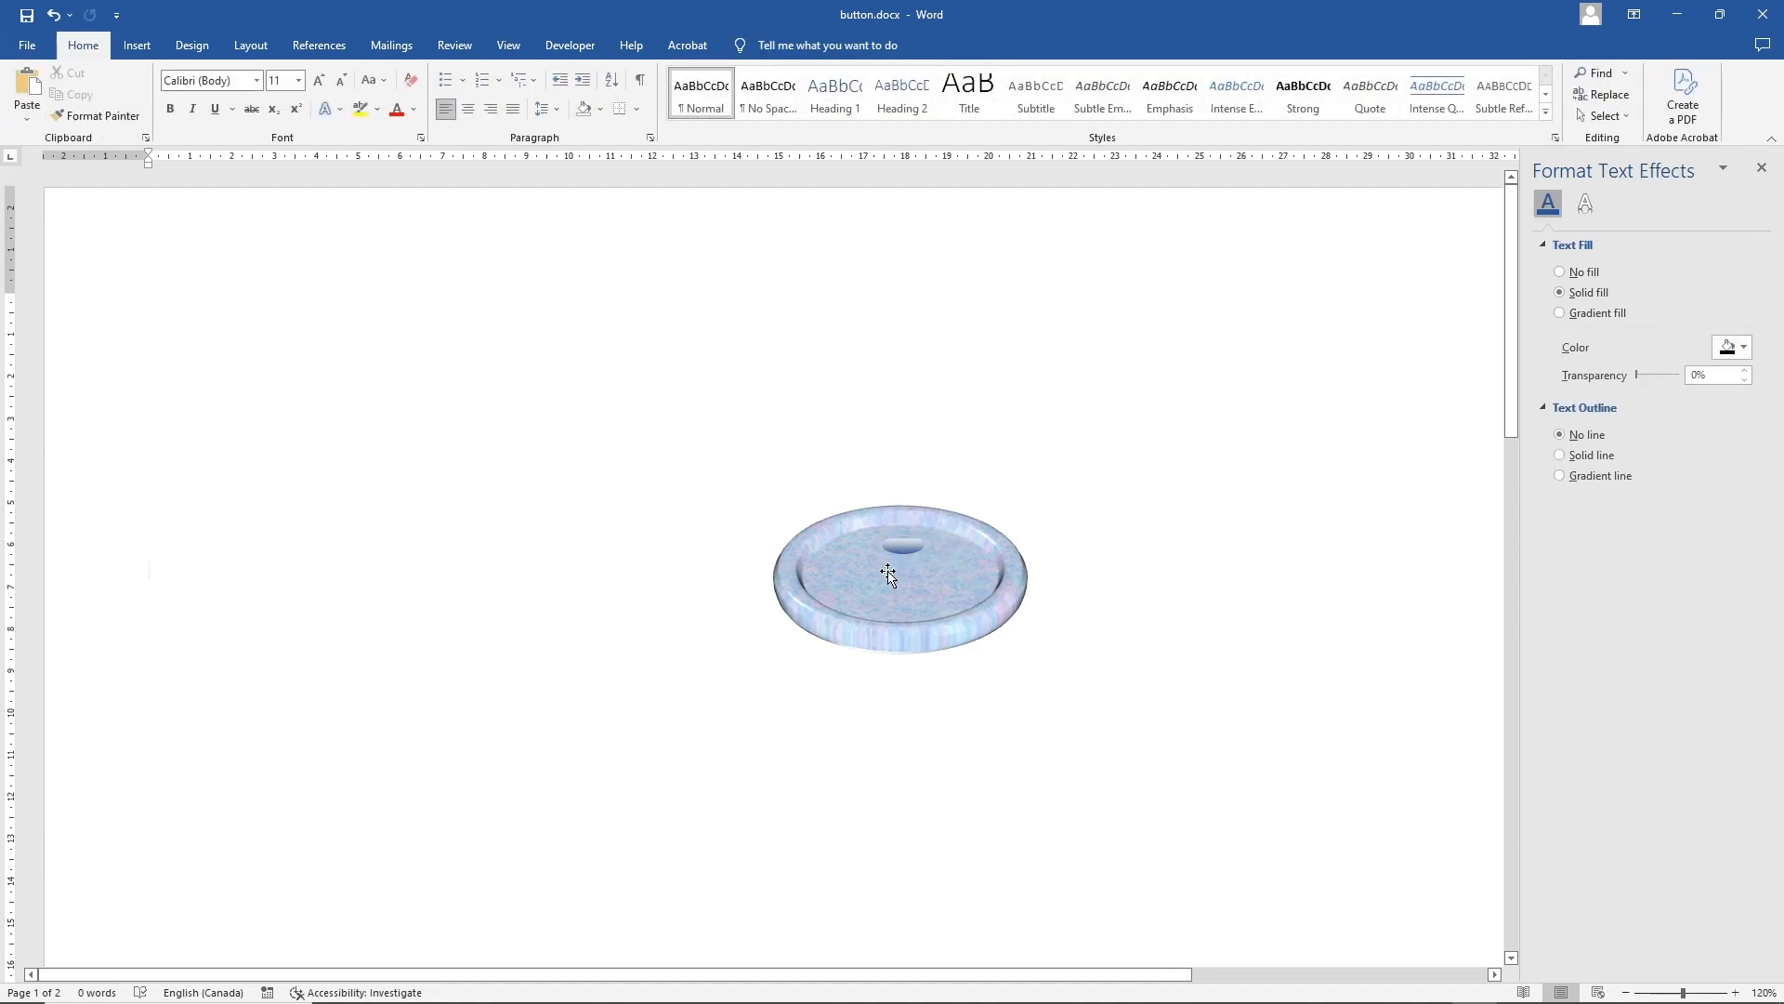
Move the small oval's 70% gradient stop to 82% and remove the stop at 45%
left_click(904, 546)
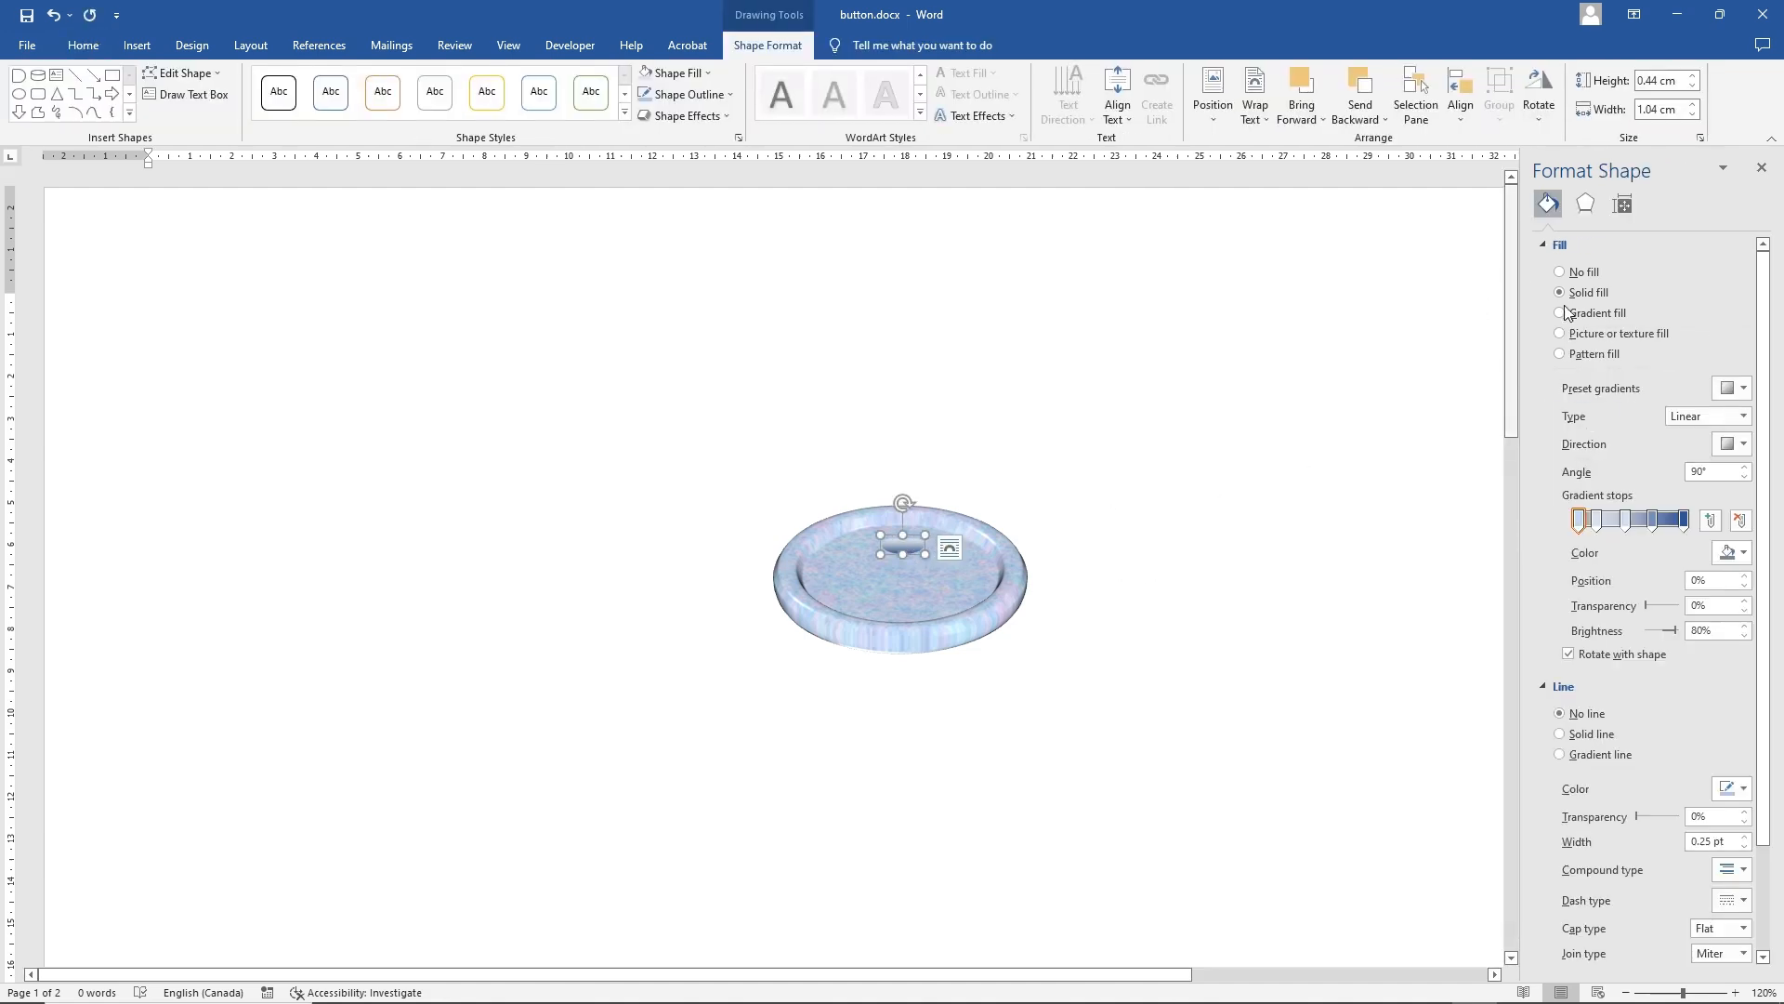
left_click(1667, 520)
left_click(1628, 523)
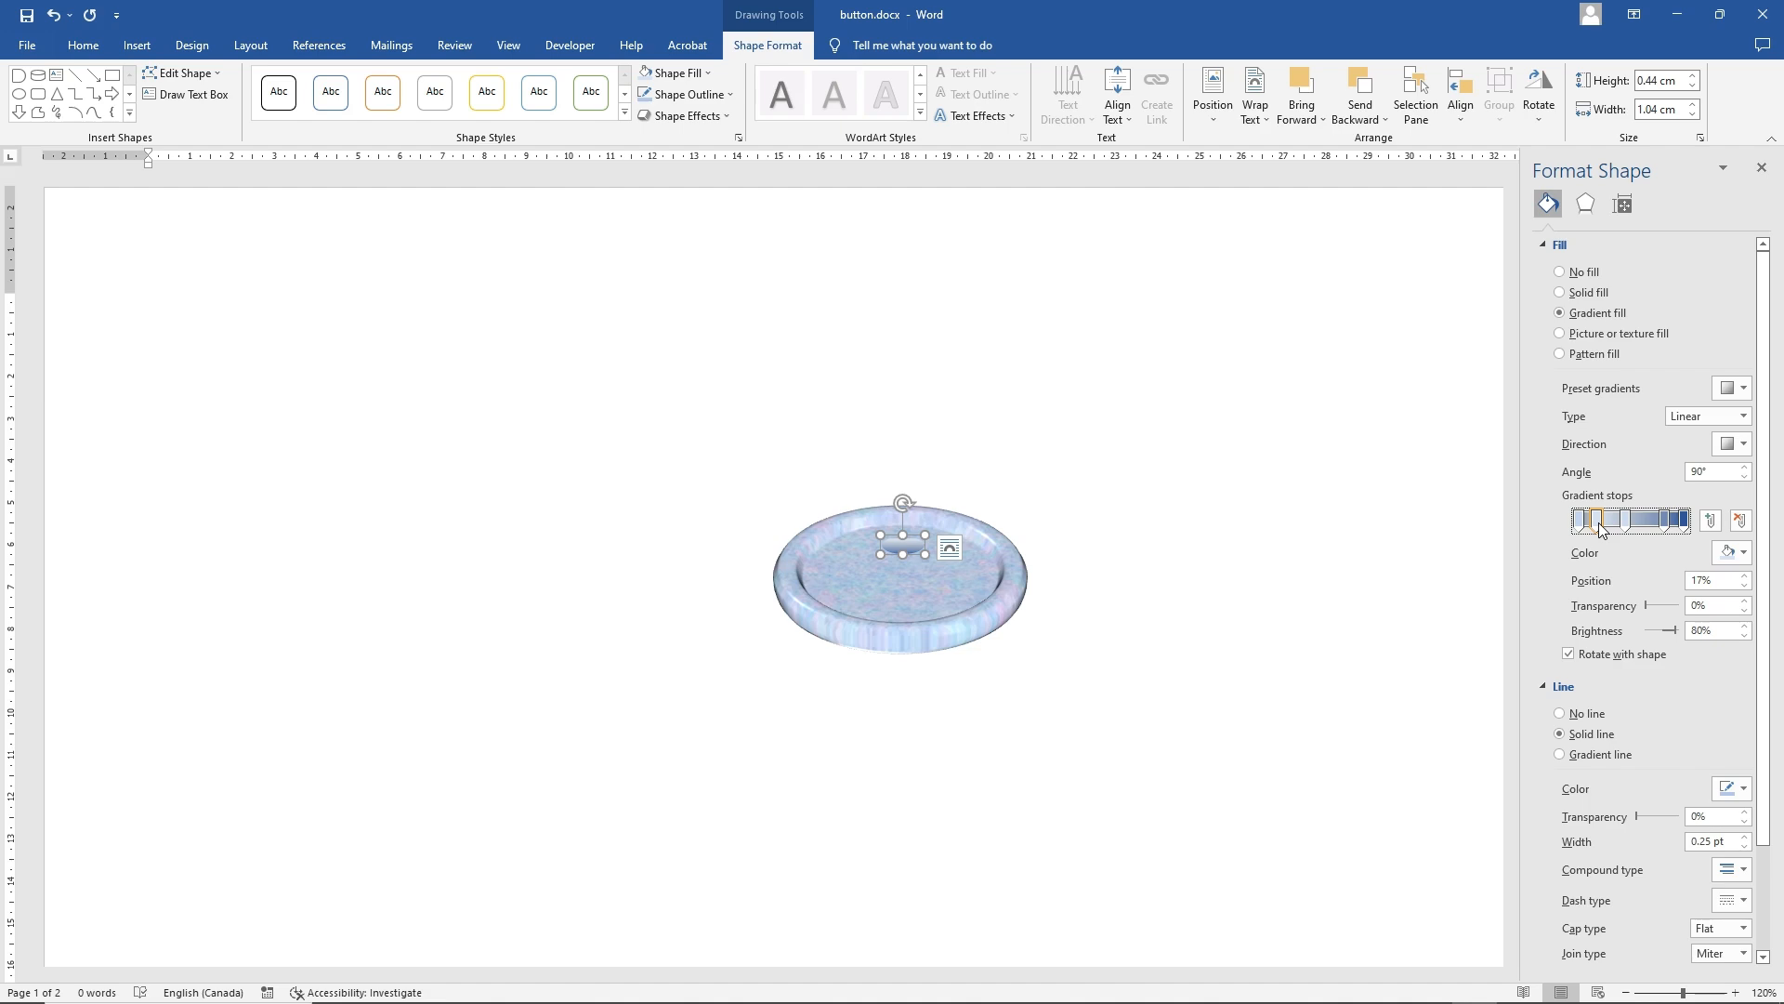
left_click(1626, 523)
left_click(1228, 537)
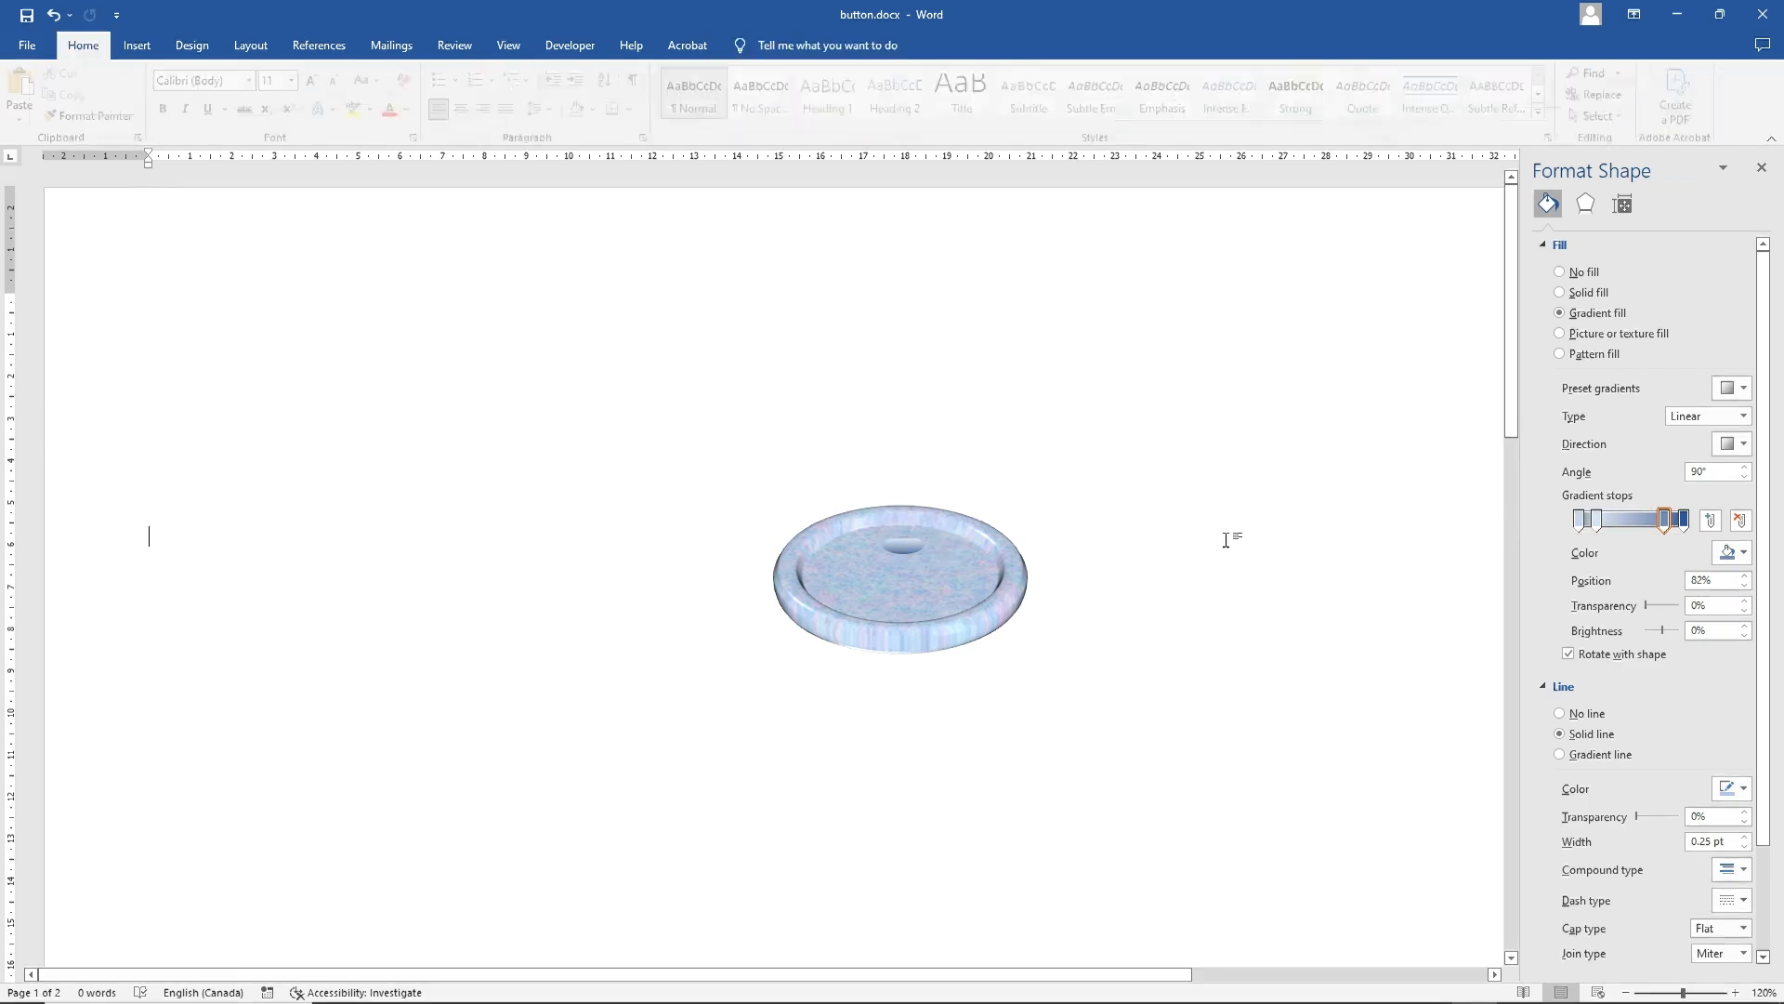
left_click(904, 547)
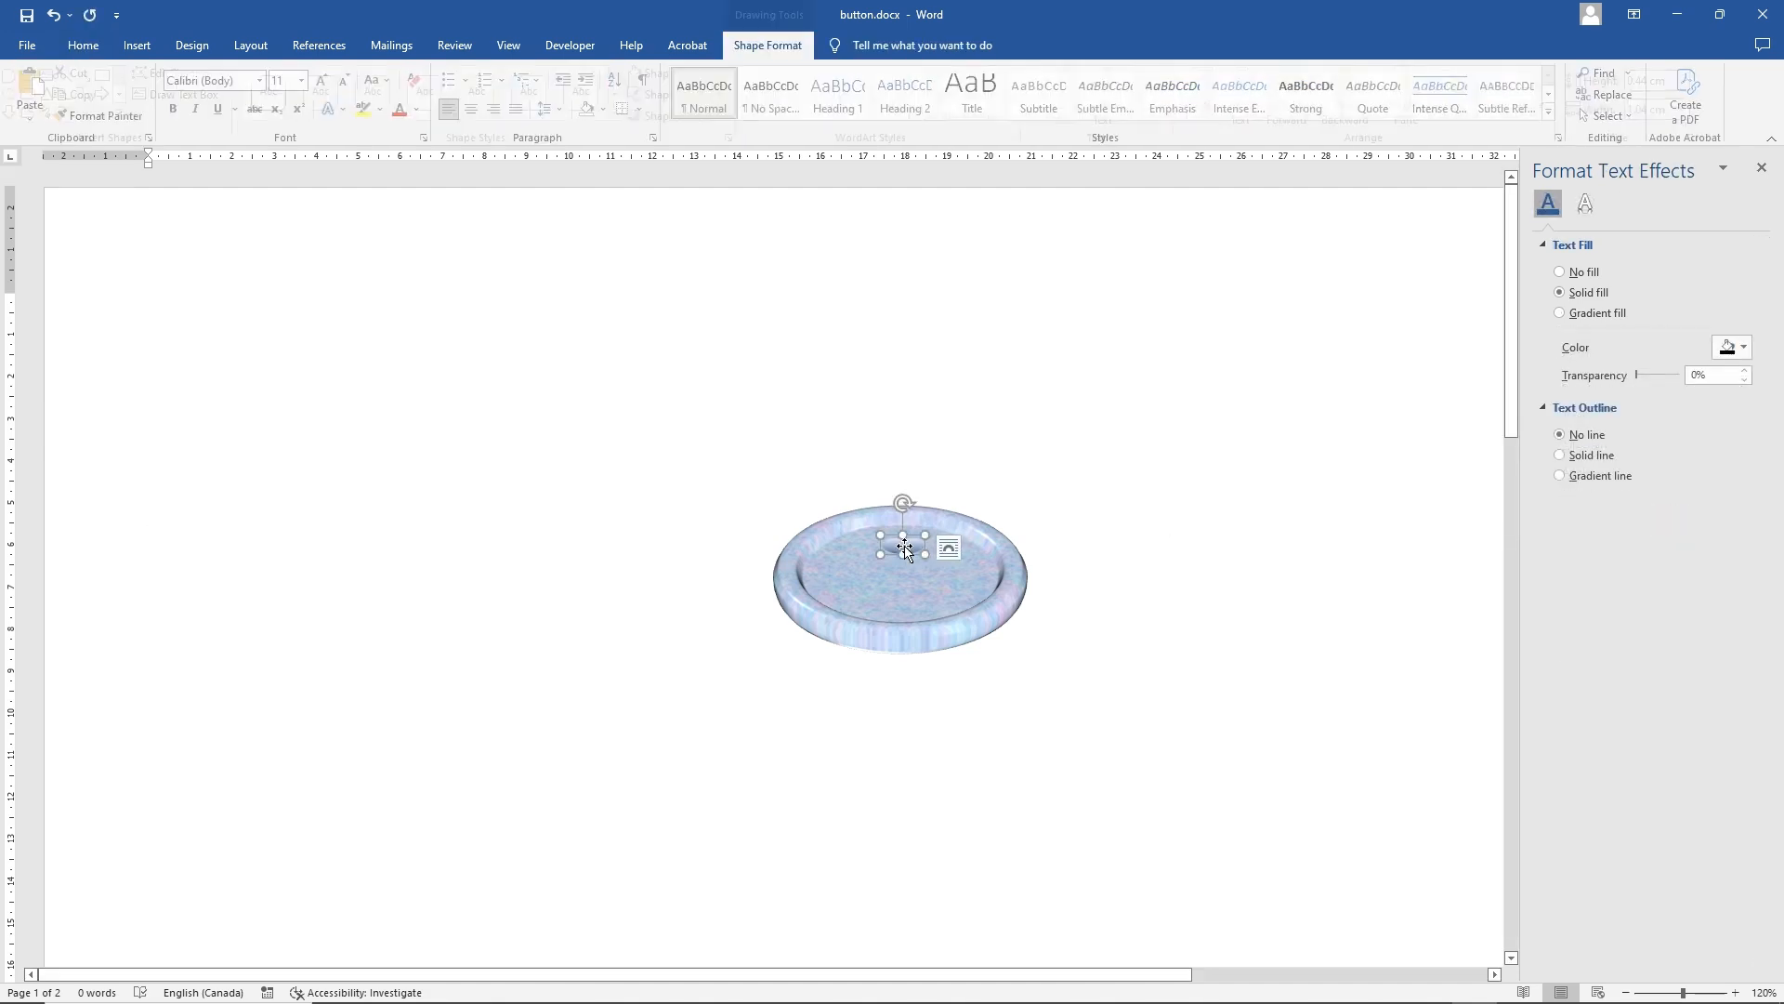
left_click(1127, 538)
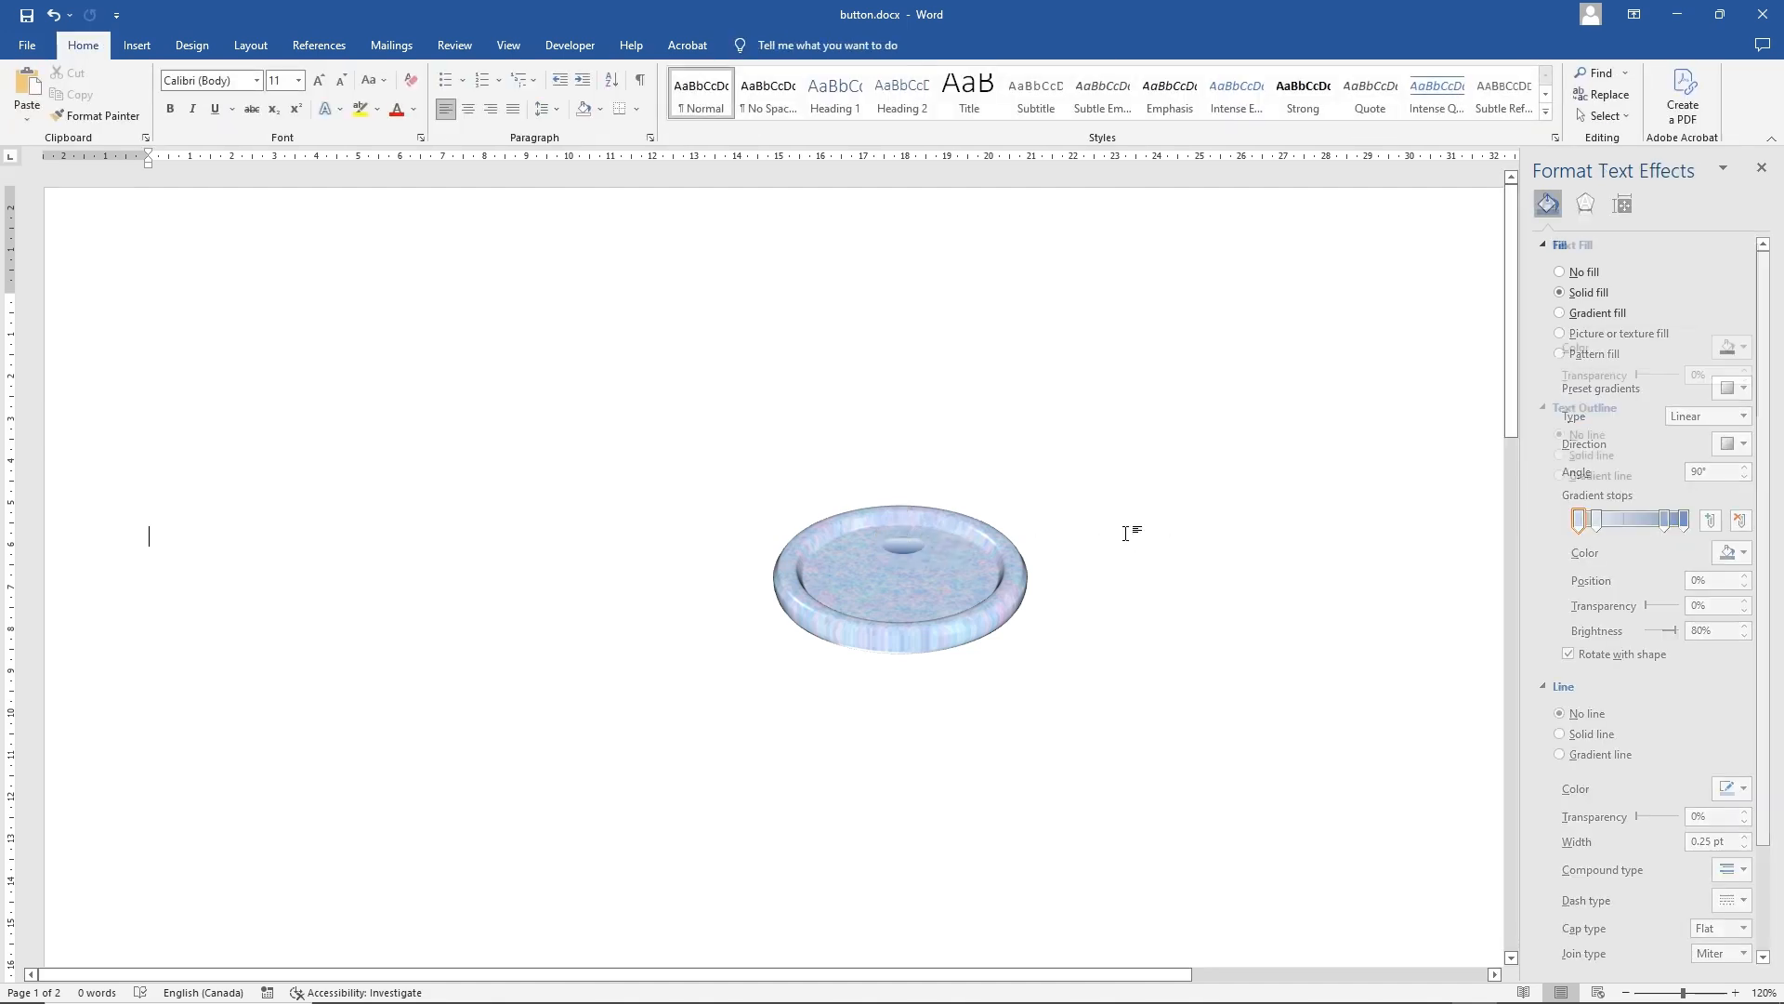
Change the small oval's gradient type to Path
left_click(904, 546)
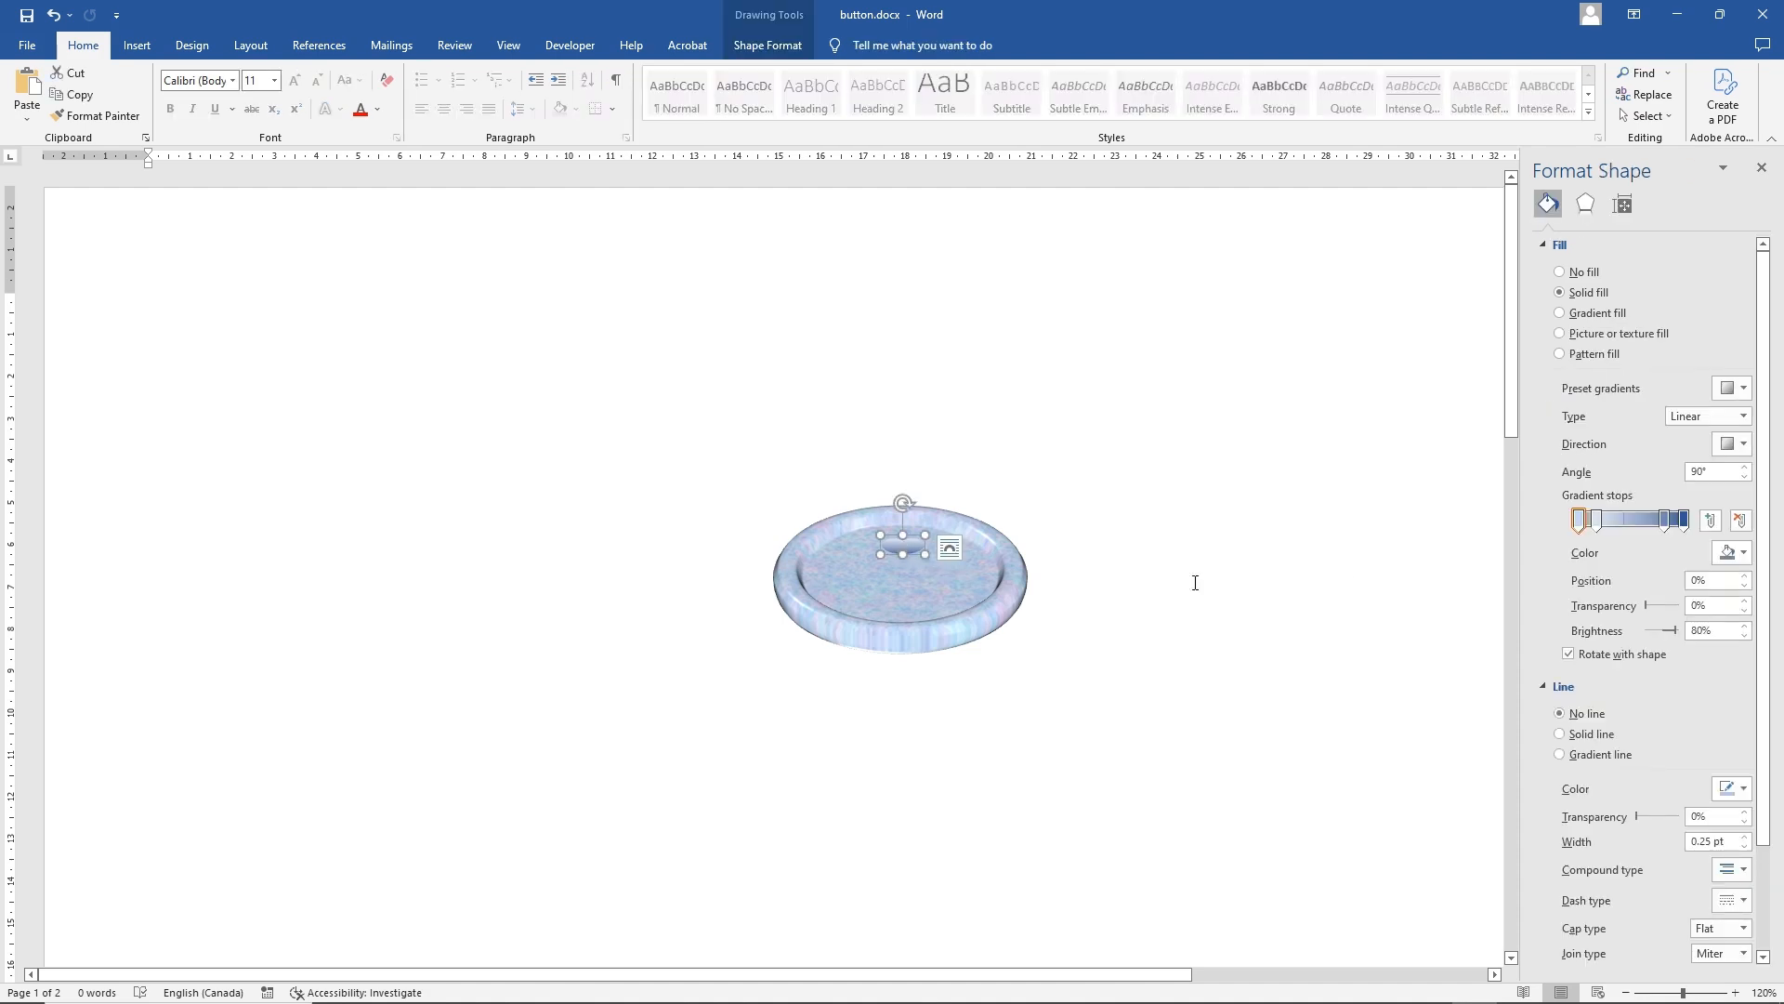
left_click(1744, 416)
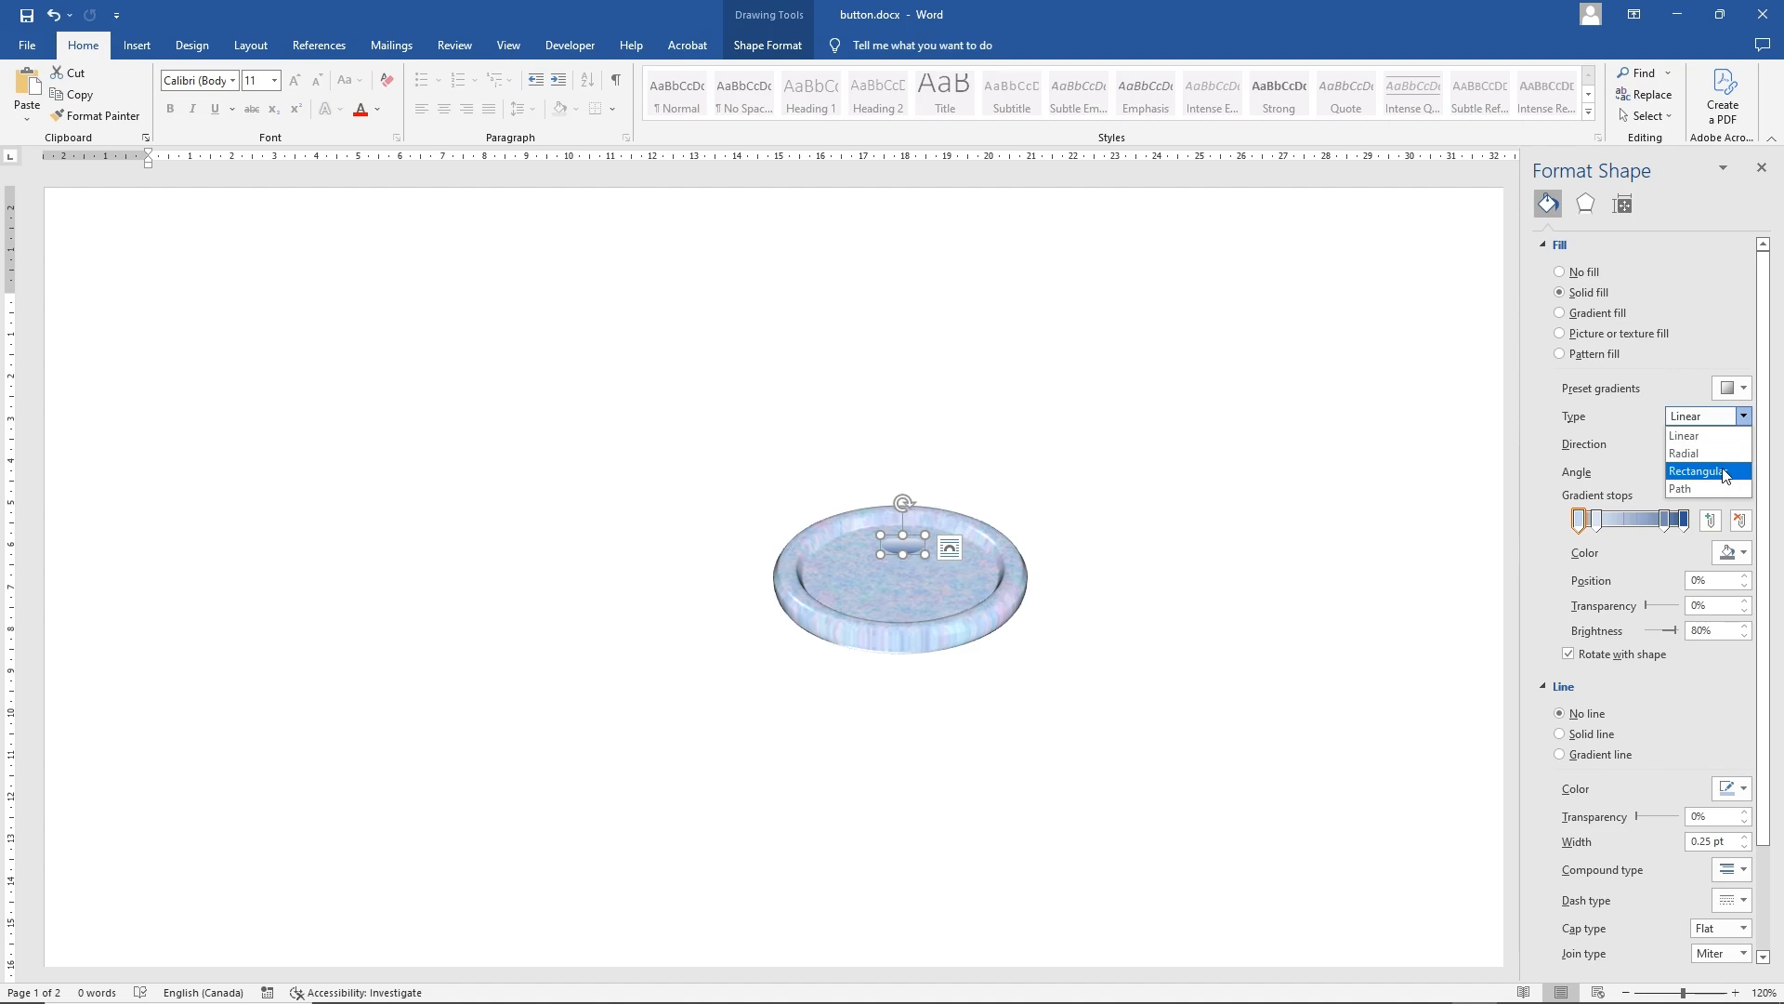
left_click(1699, 489)
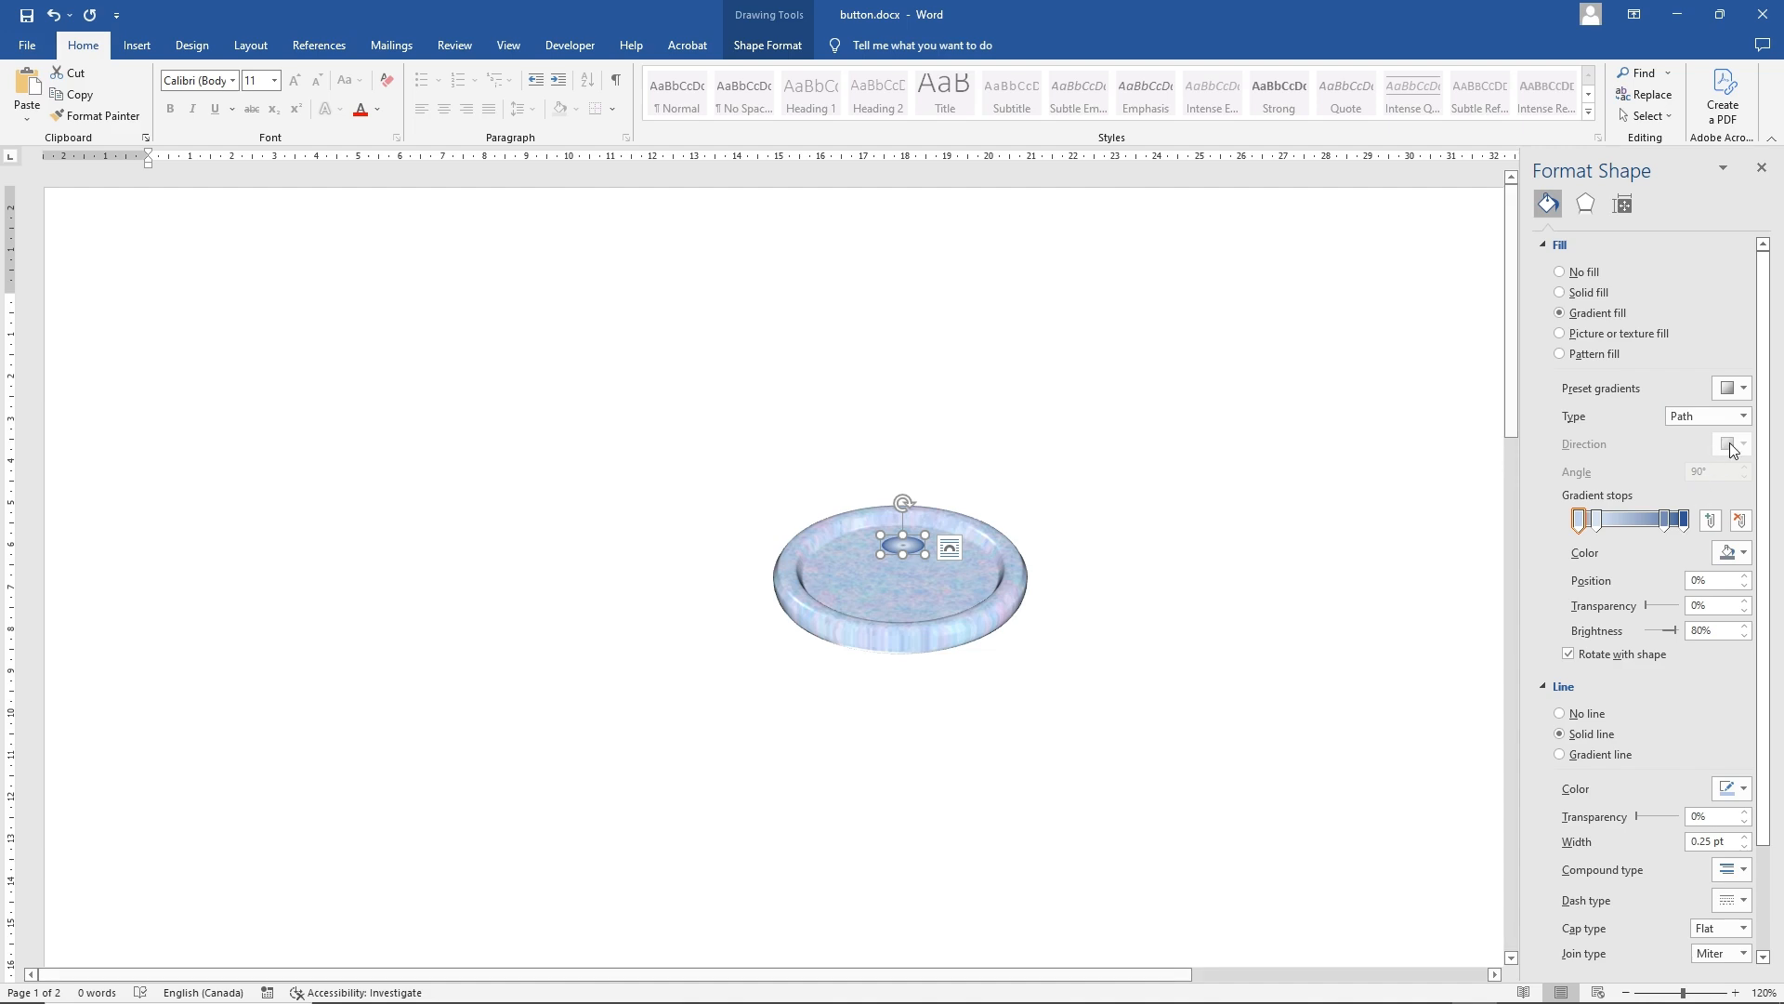
Try several blue preset gradients on the small oval, including light linear, radial and darker linear ones
left_click(1744, 390)
left_click(1744, 391)
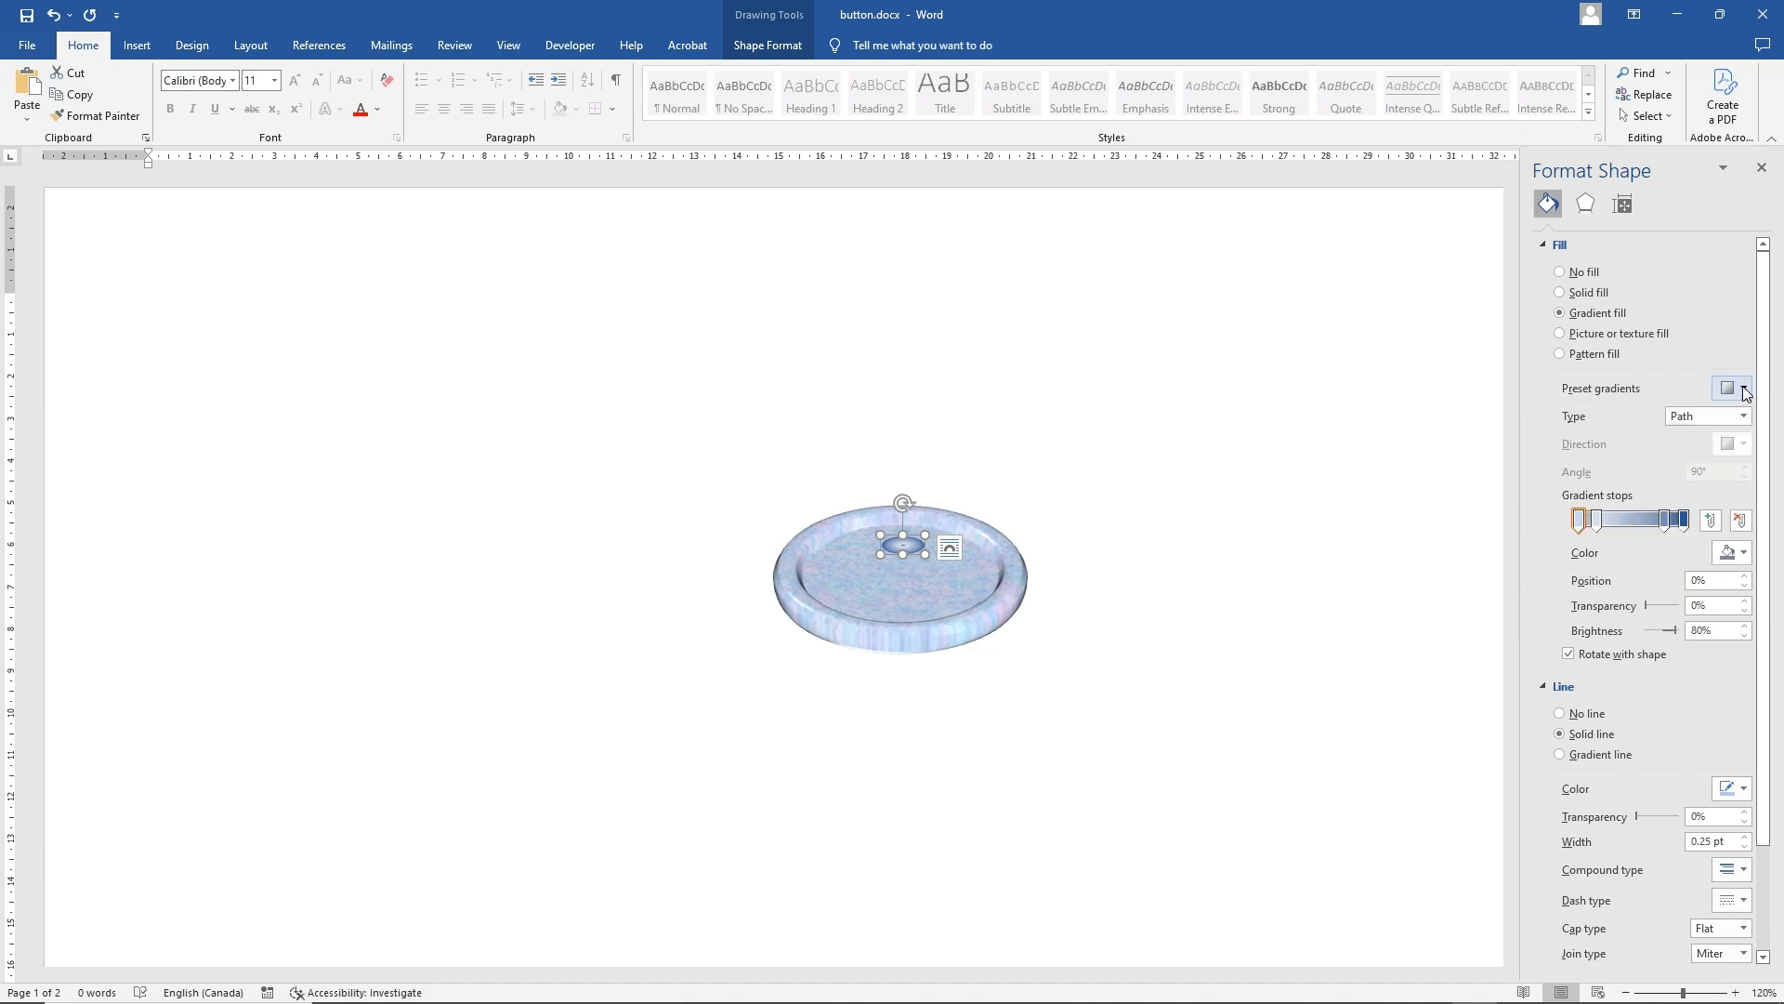
left_click(1744, 390)
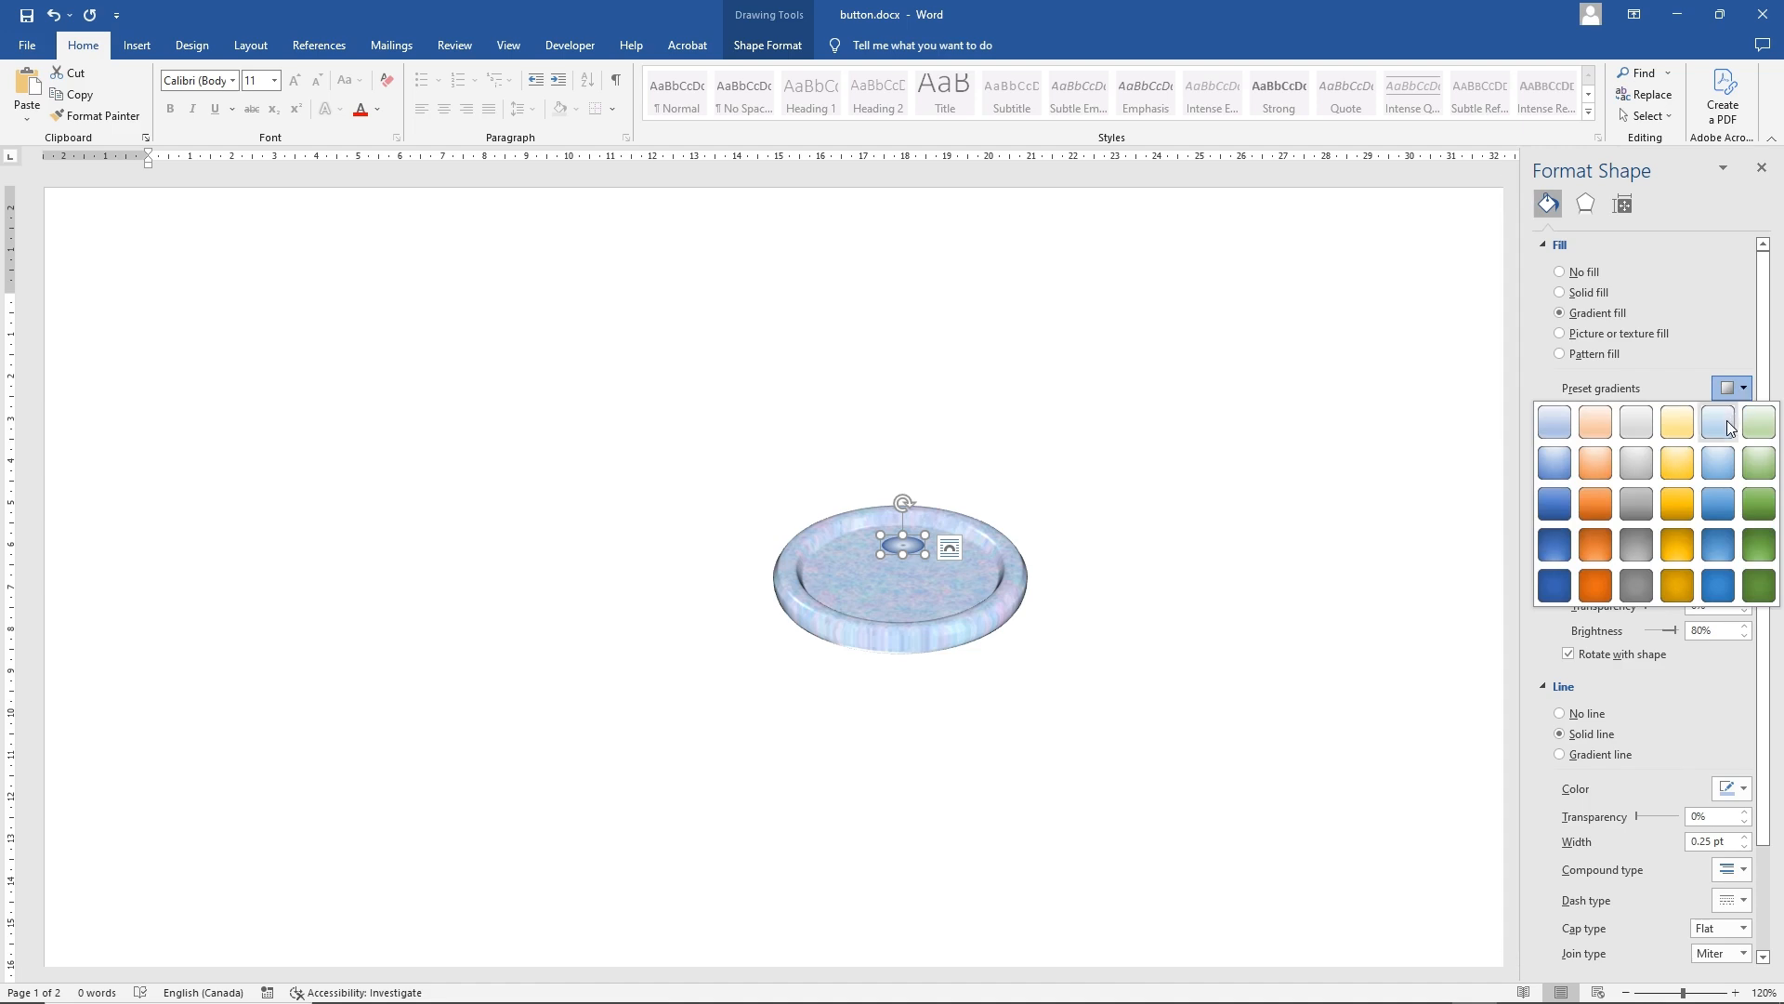
left_click(1728, 420)
left_click(1743, 389)
left_click(1726, 459)
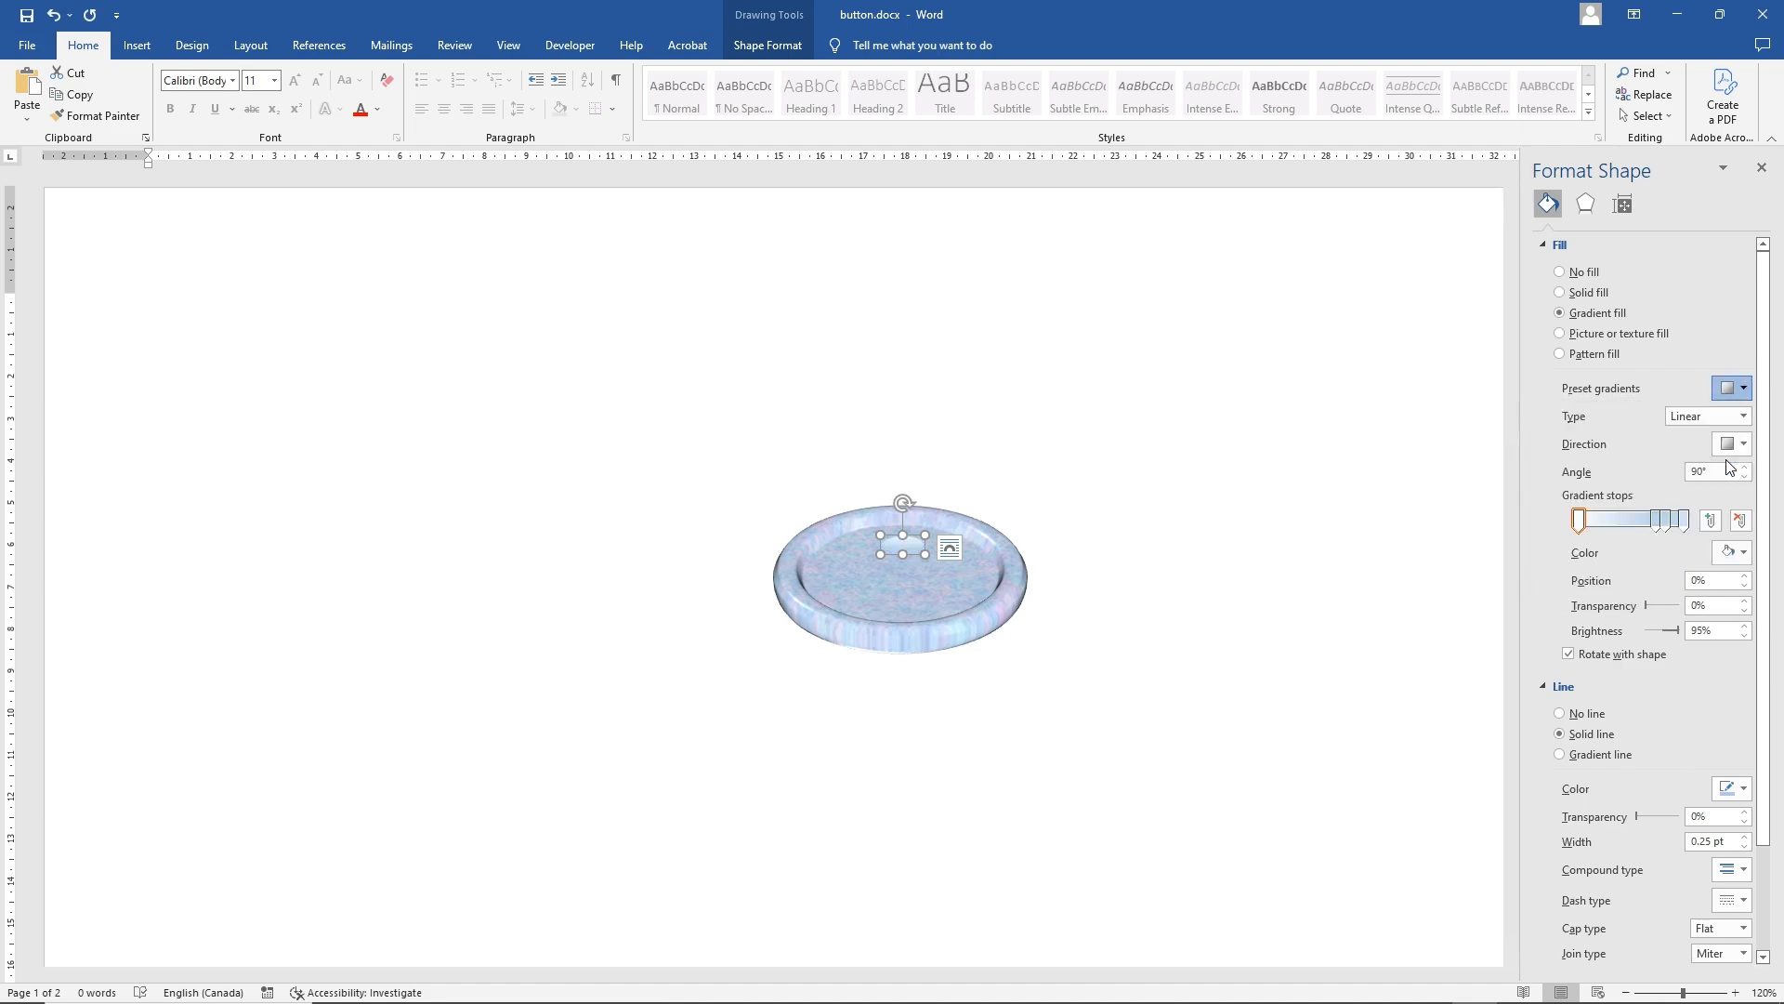
left_click(1743, 389)
left_click(1557, 465)
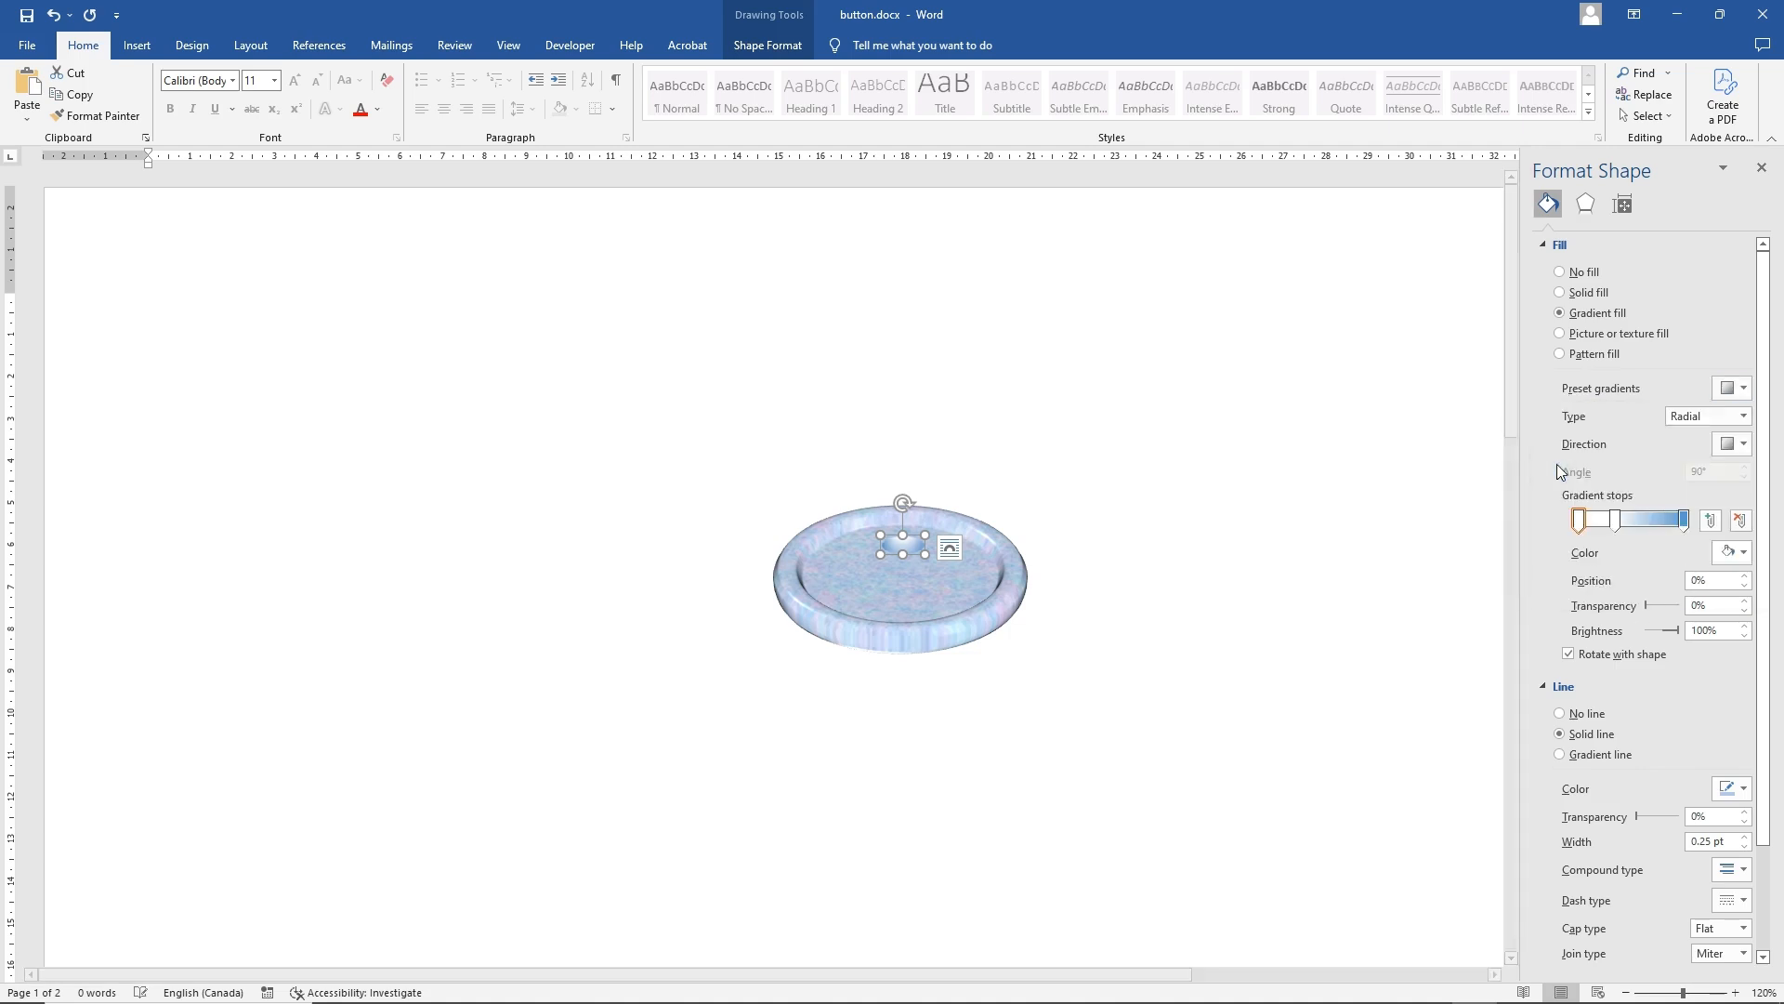
left_click(1744, 388)
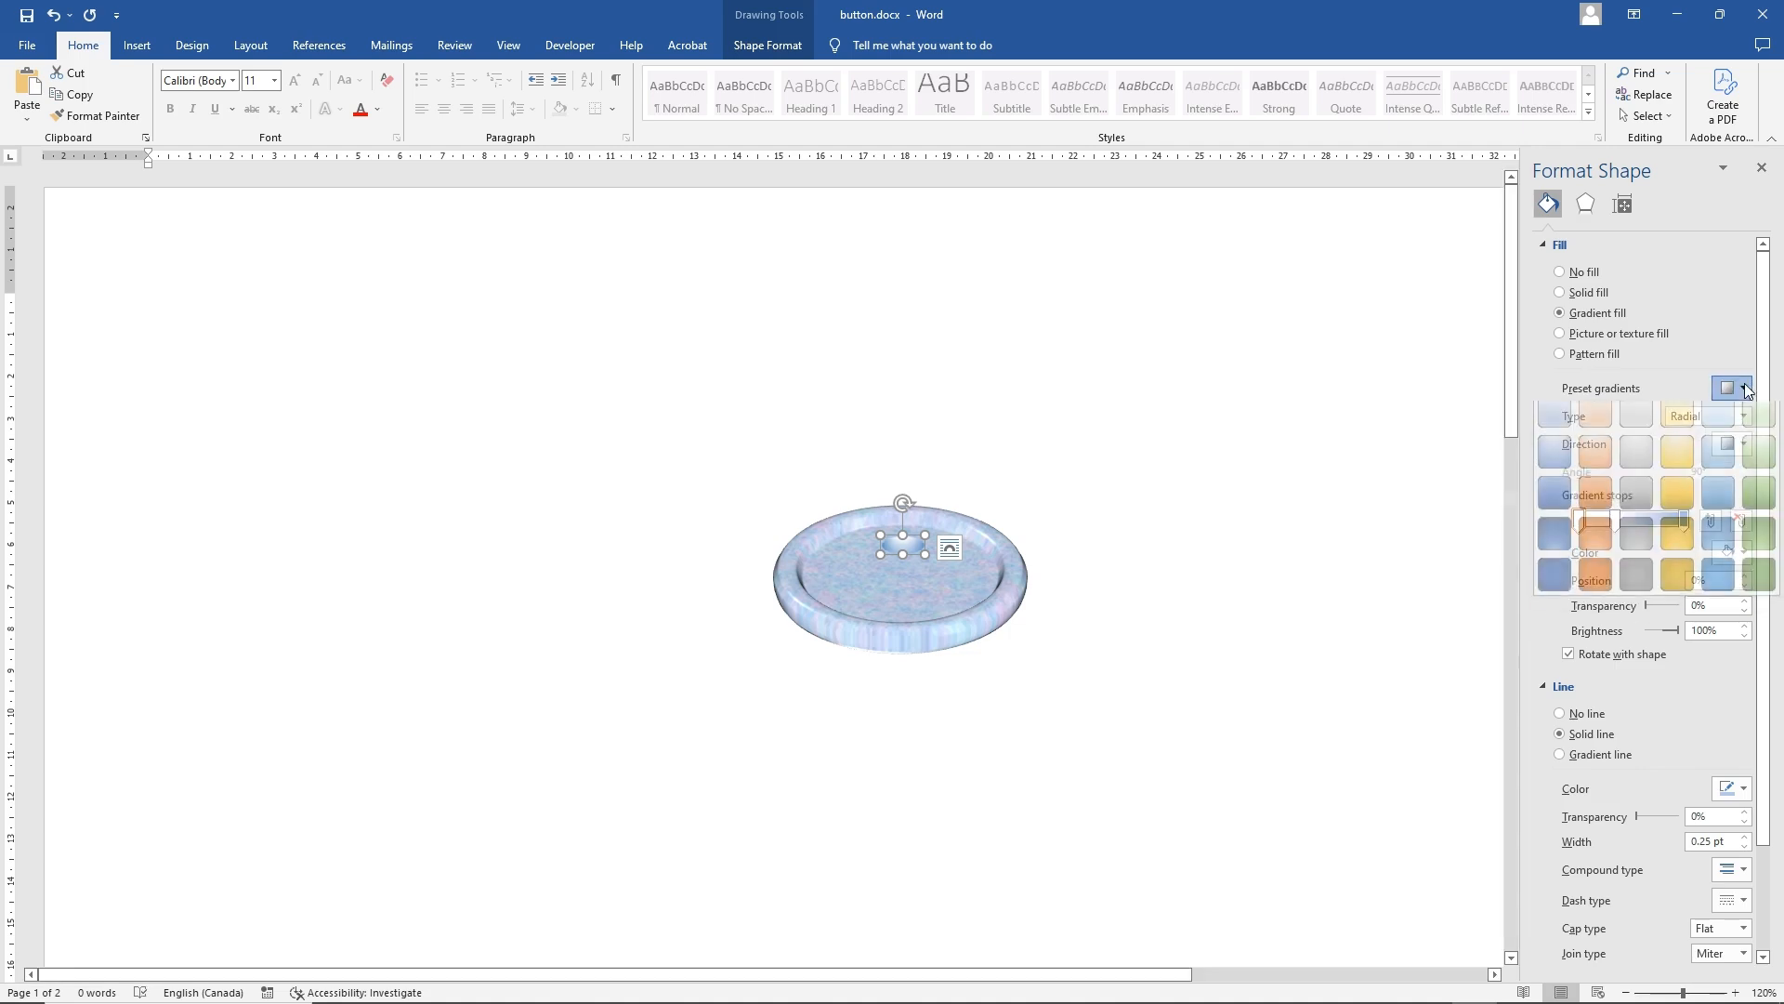
left_click(1555, 505)
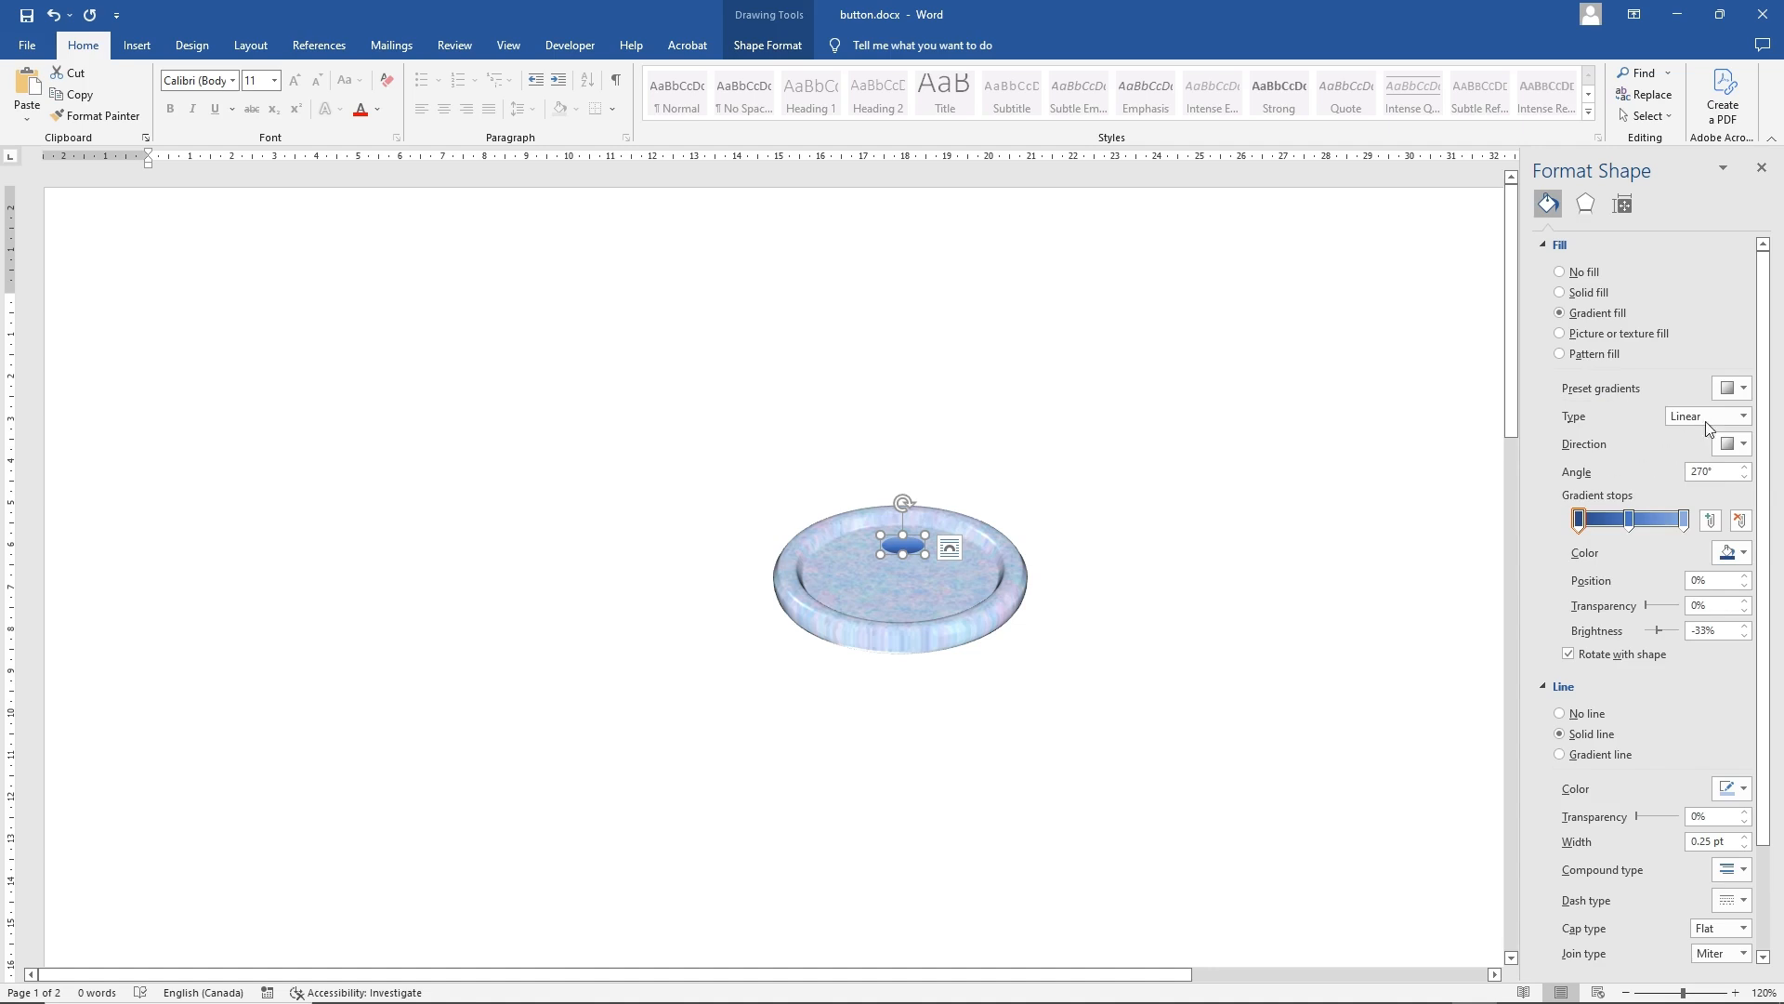
Apply the radial white-to-blue preset gradient to the small oval as its fill
left_click(1743, 388)
left_click(1556, 462)
left_click(1294, 546)
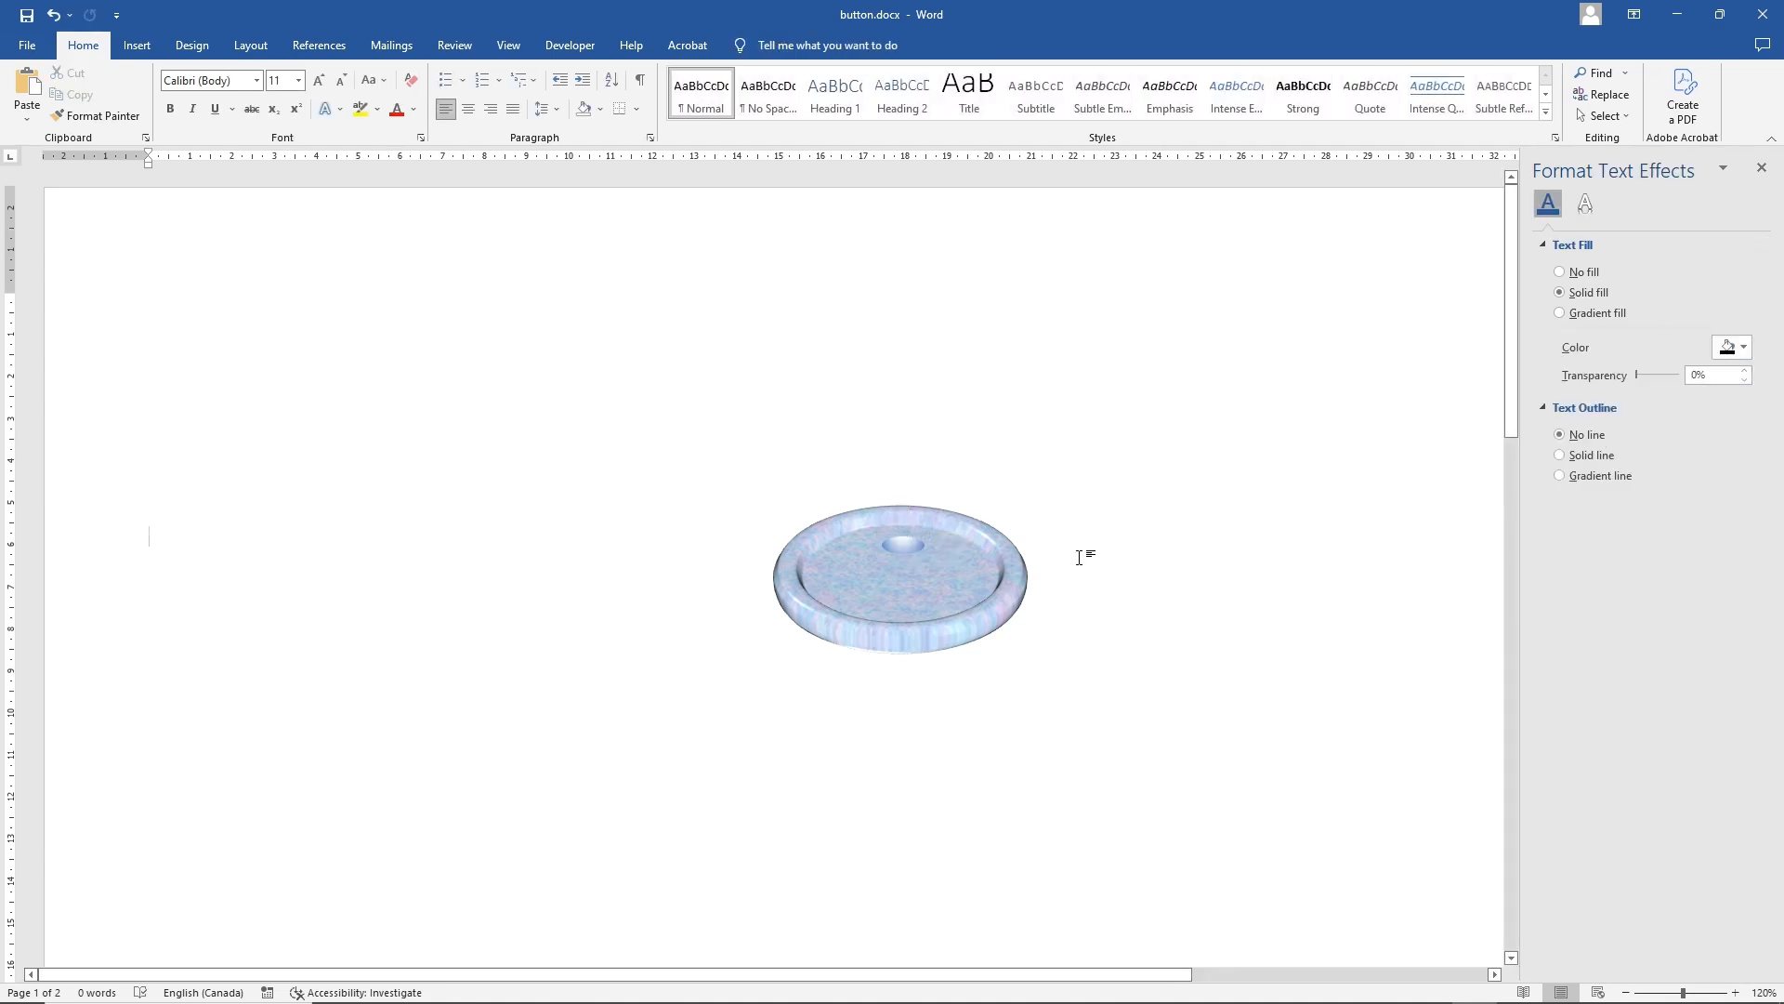
Try a blue, 40% lighter colour on the 100% gradient stop of the small oval
left_click(903, 545)
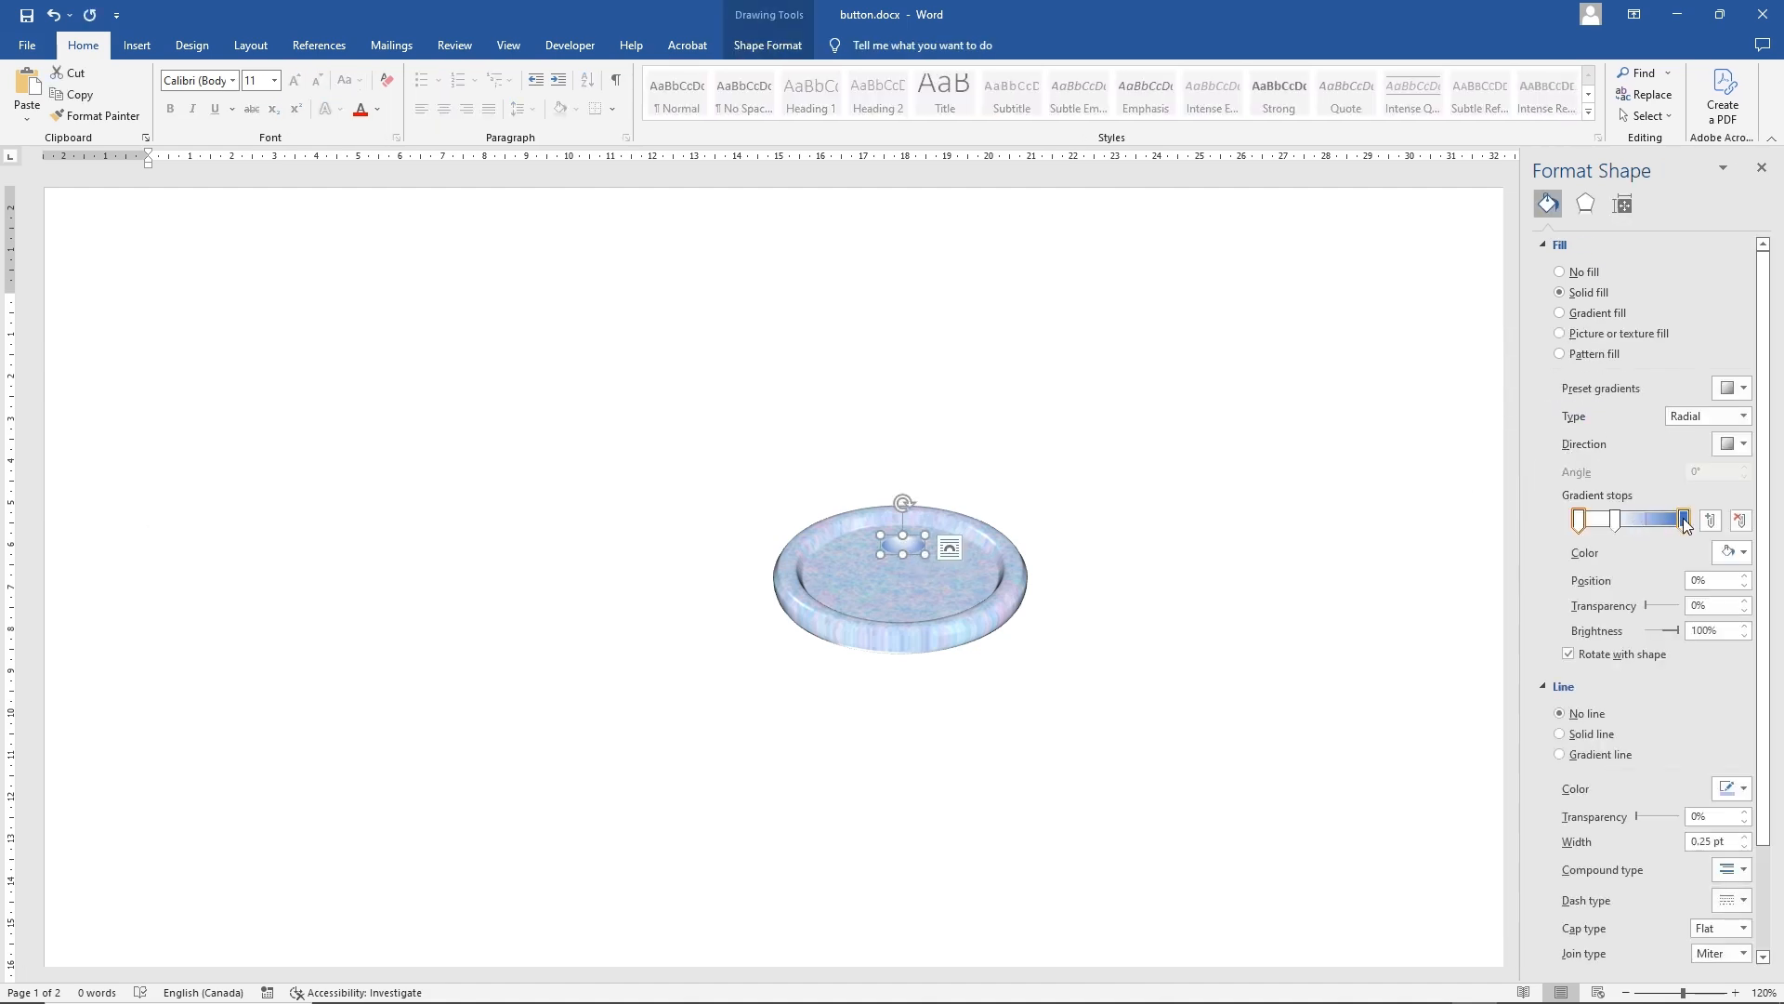
left_click(1683, 519)
left_click(1744, 555)
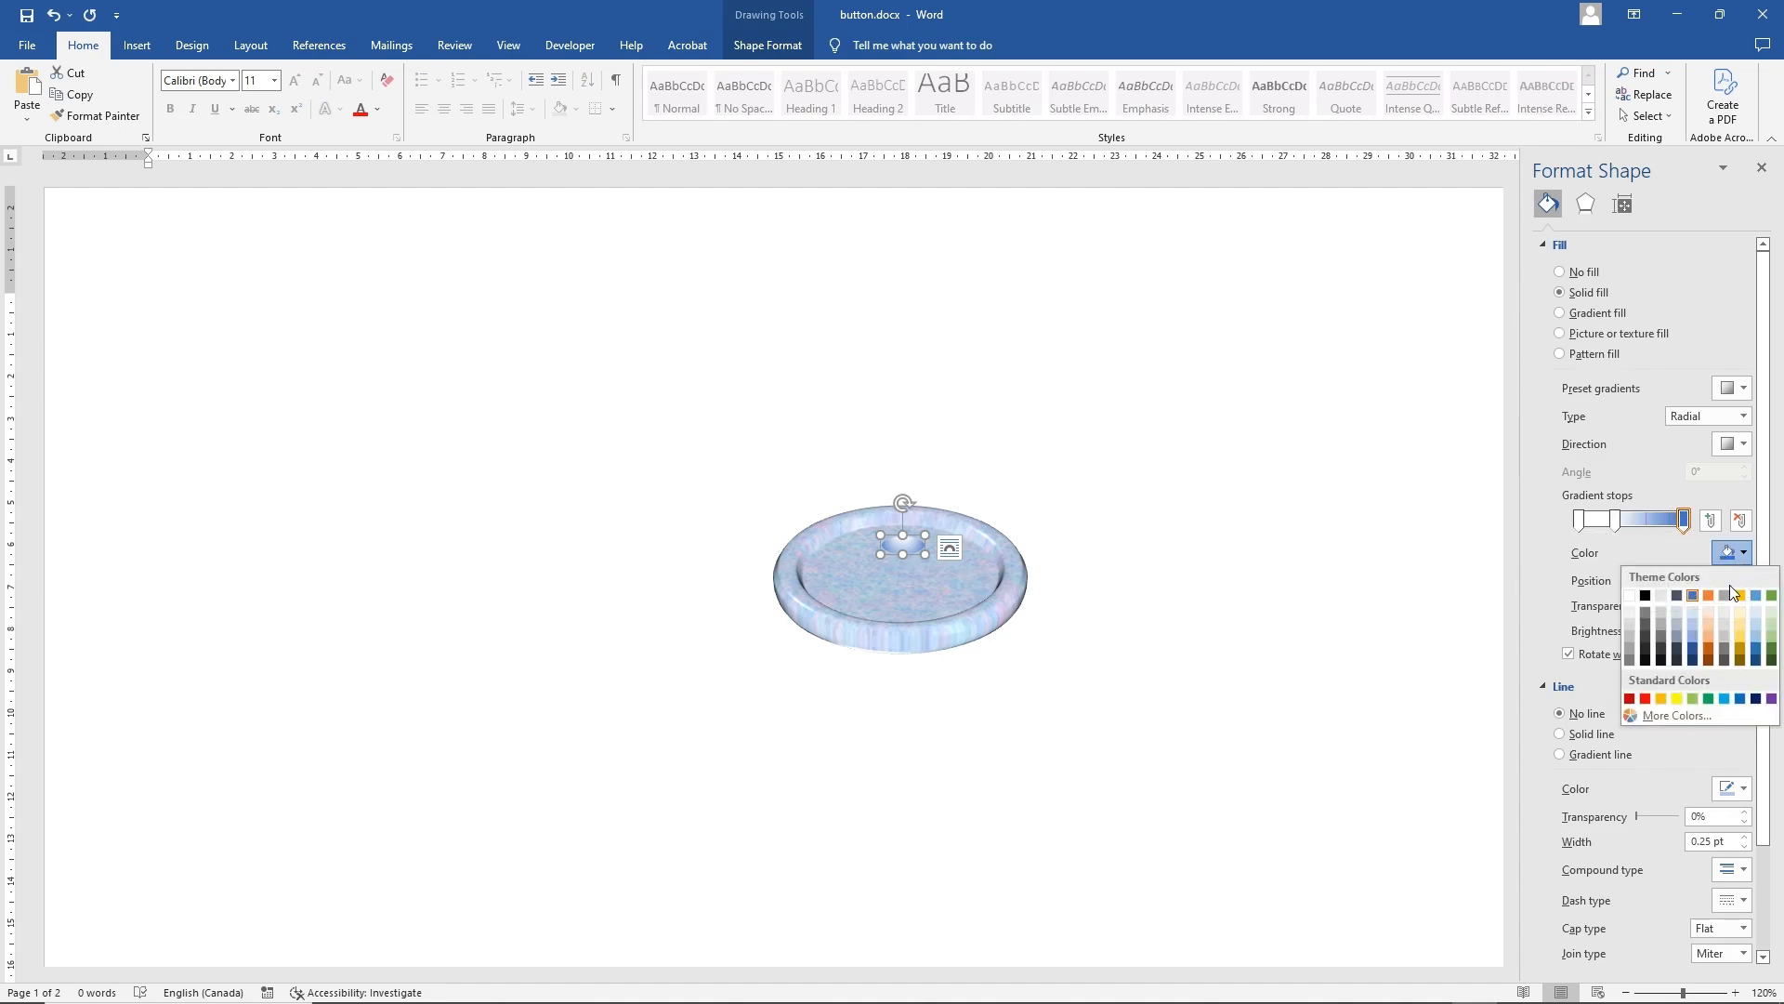
left_click(1691, 641)
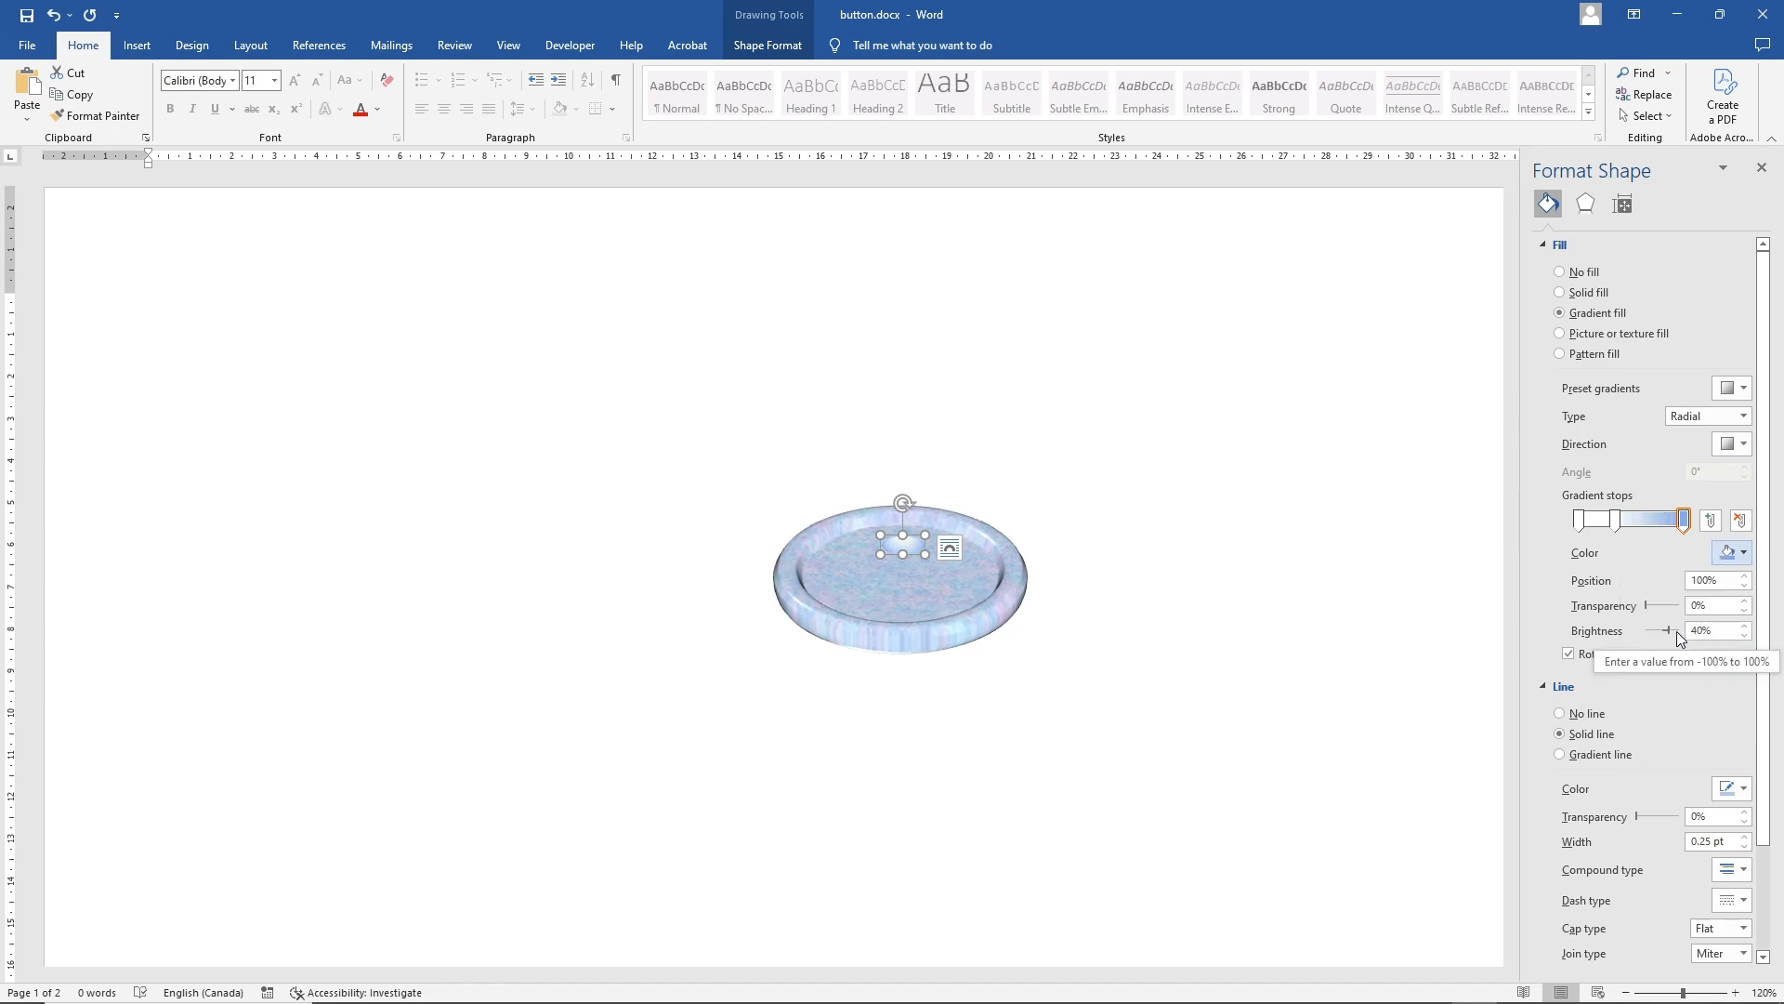
left_click(1327, 586)
Recolour the small oval's 100% gradient stop to the blue-grey theme colour, 40% lighter
left_click(908, 544)
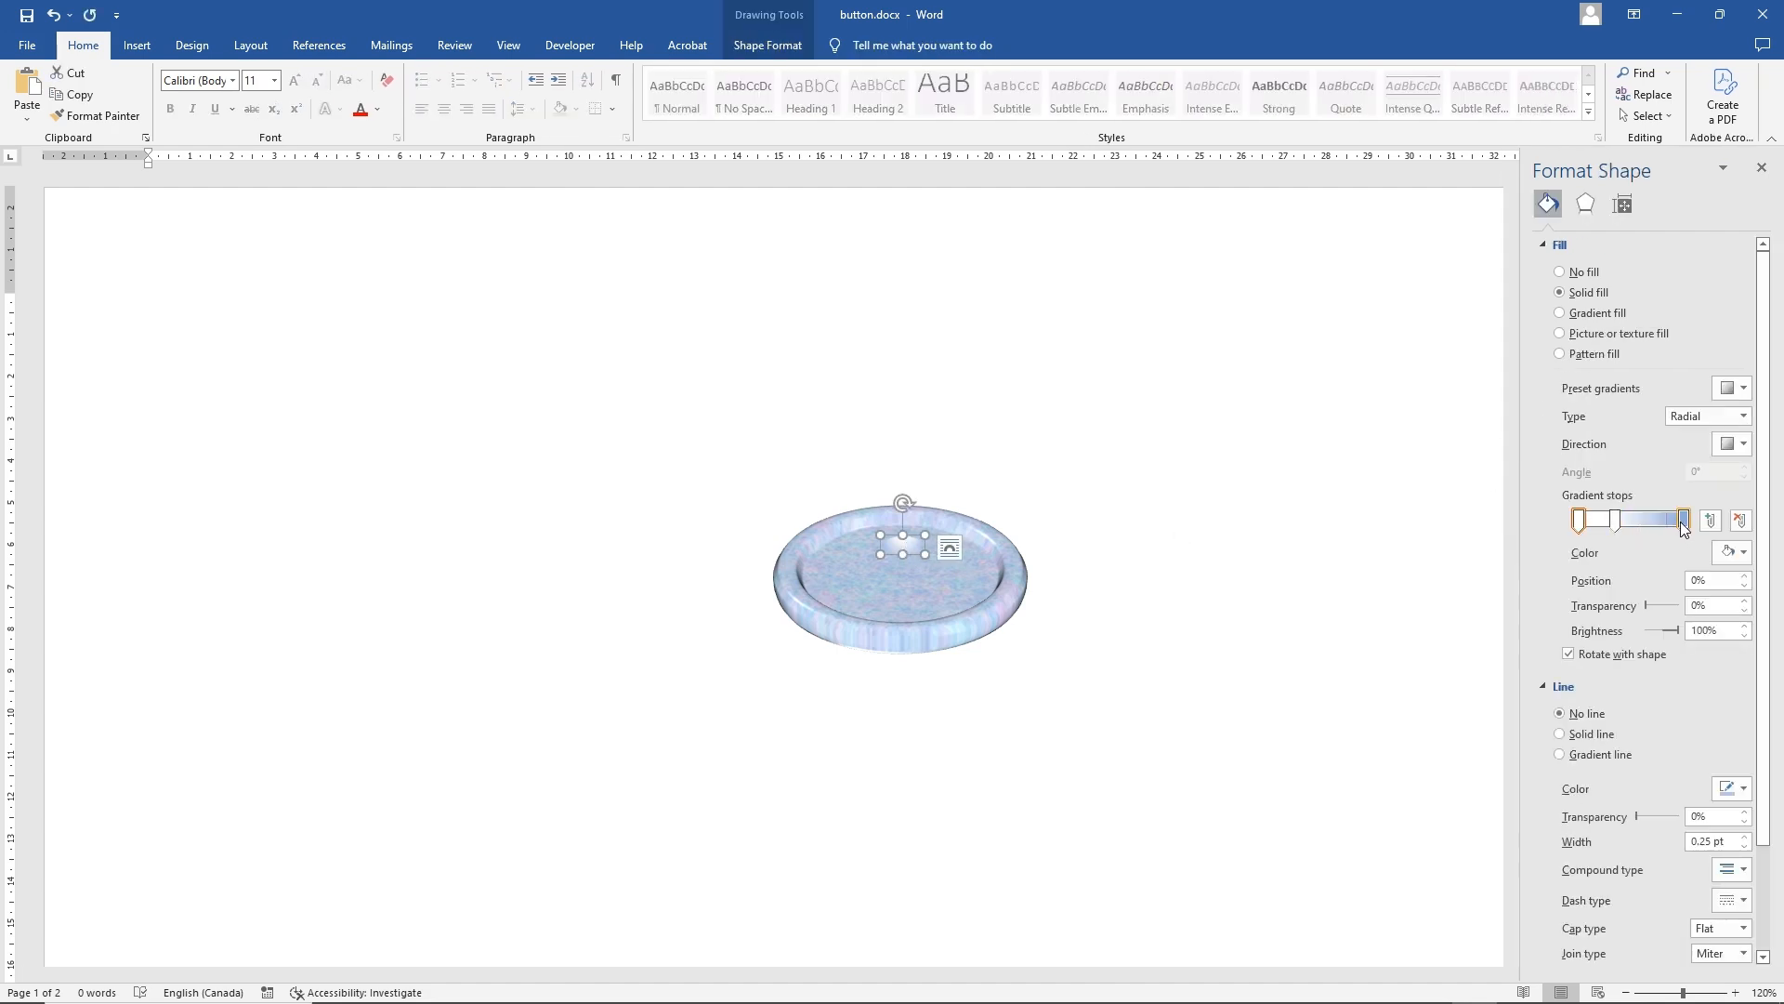
left_click(1685, 522)
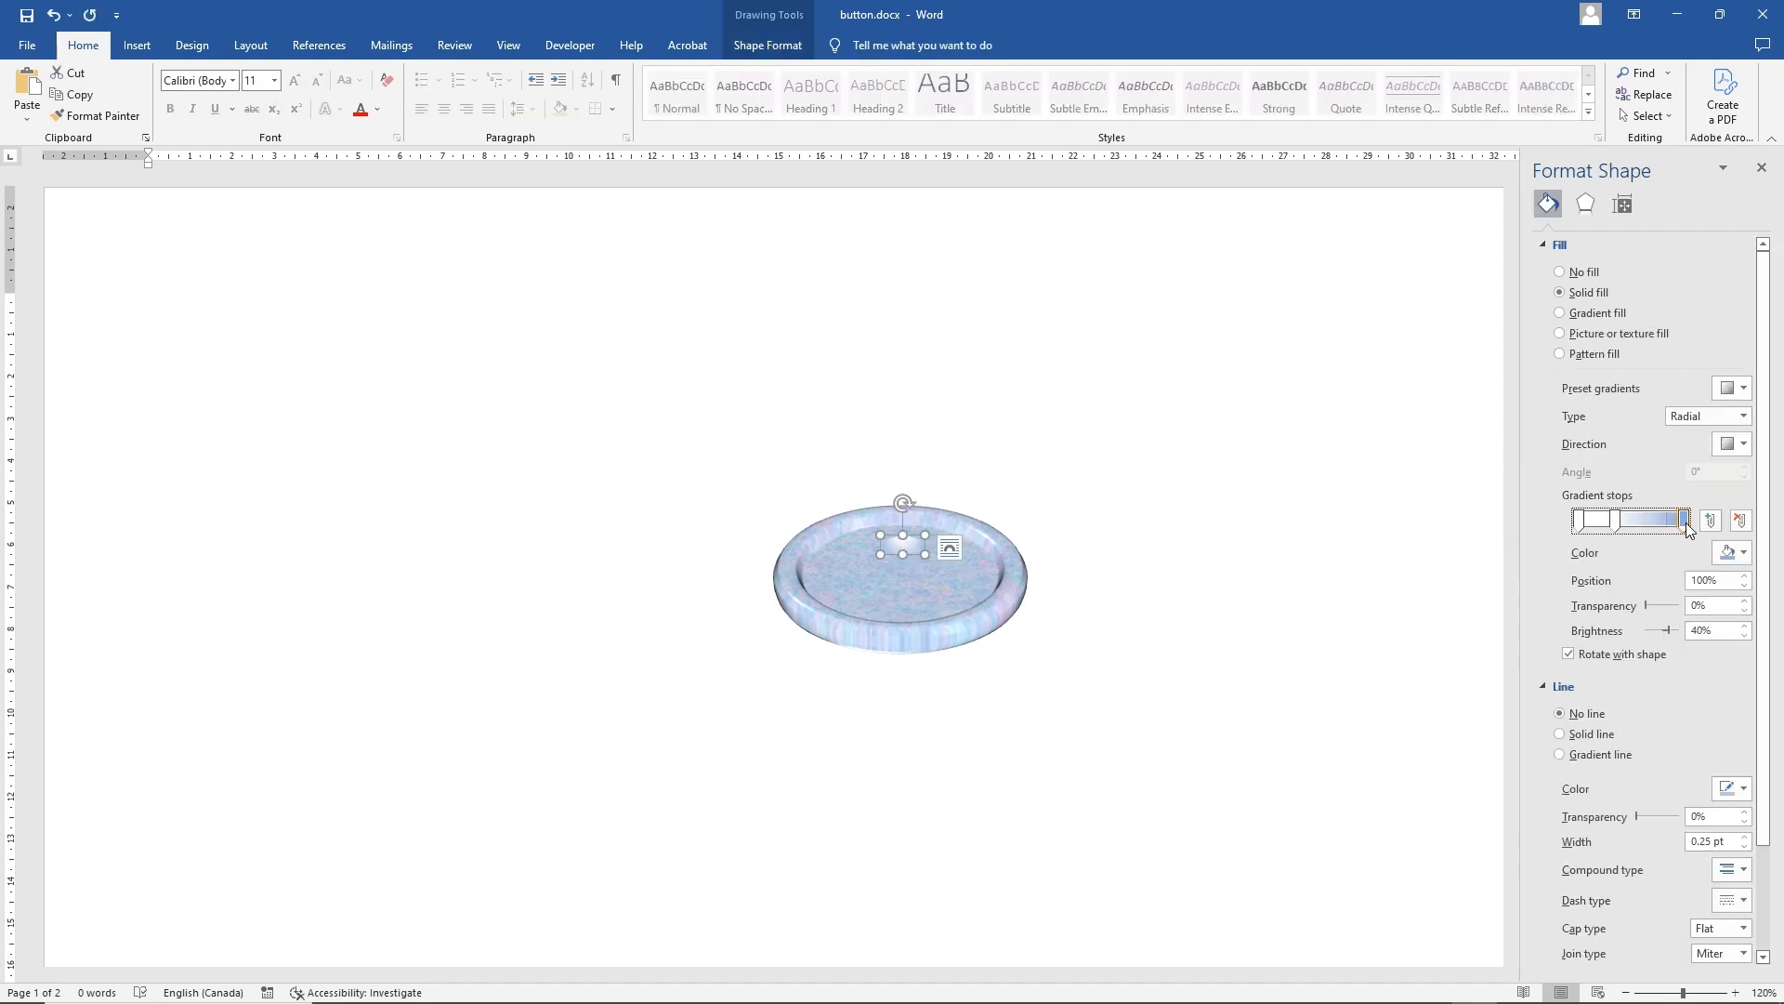
left_click(1745, 556)
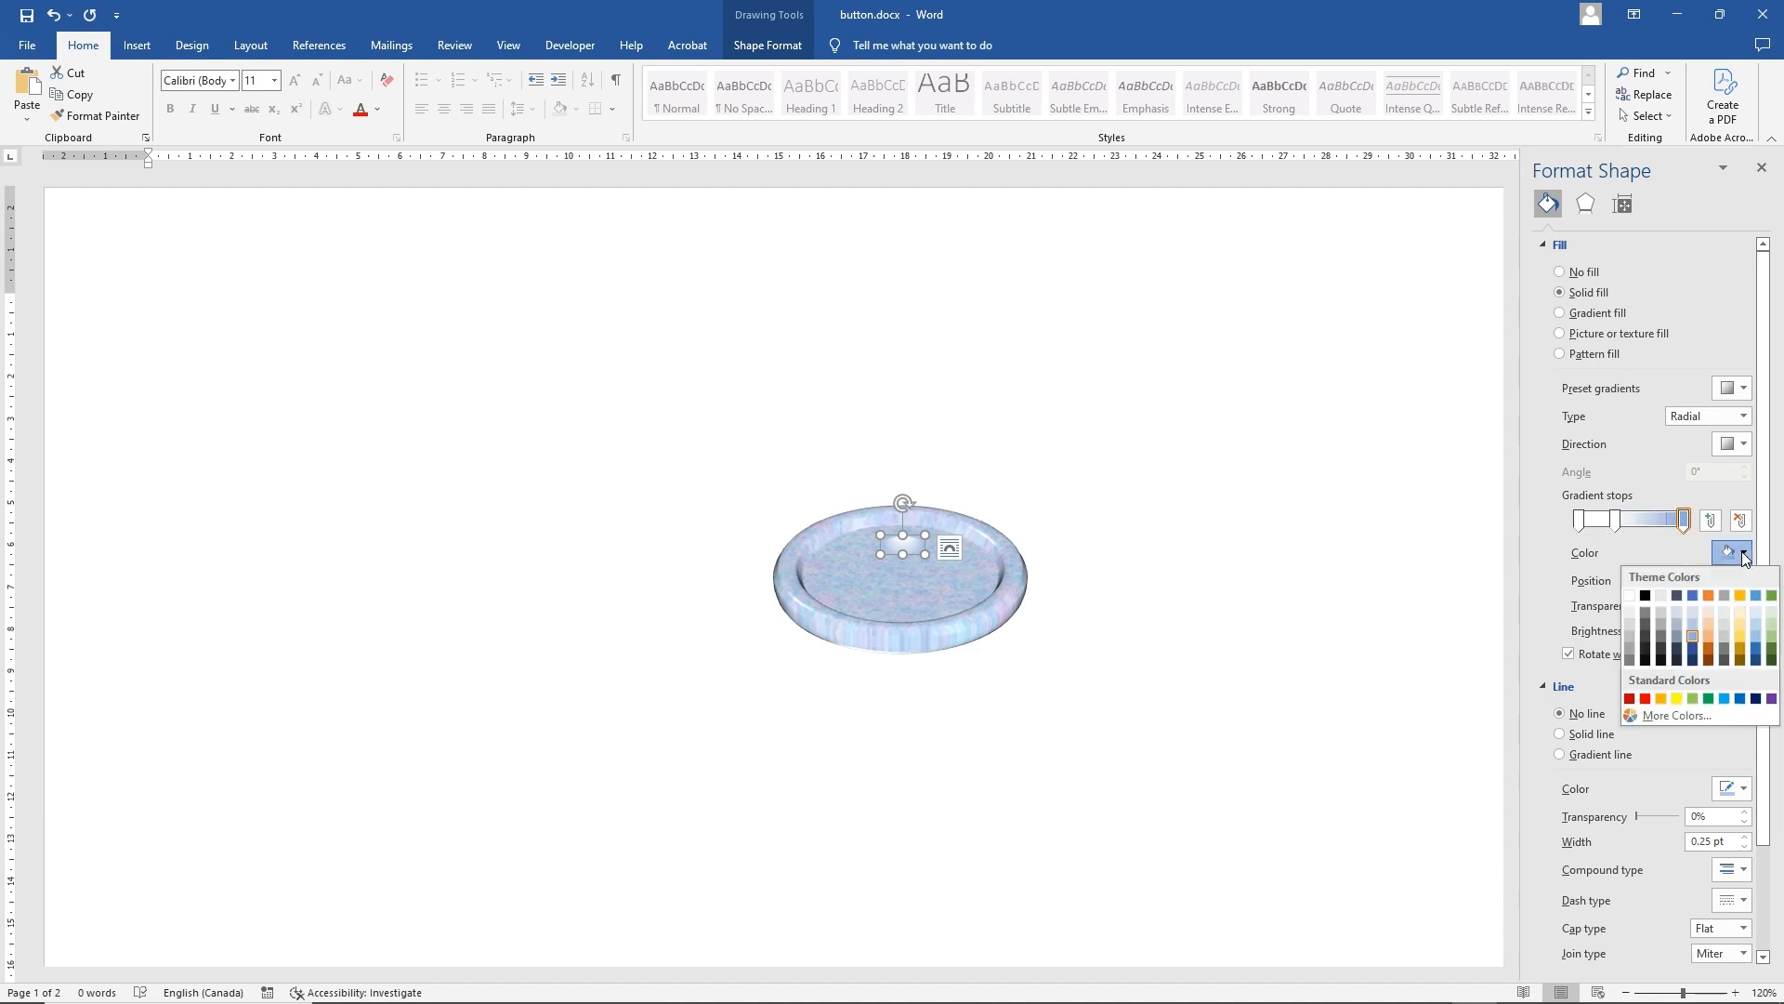
left_click(1678, 637)
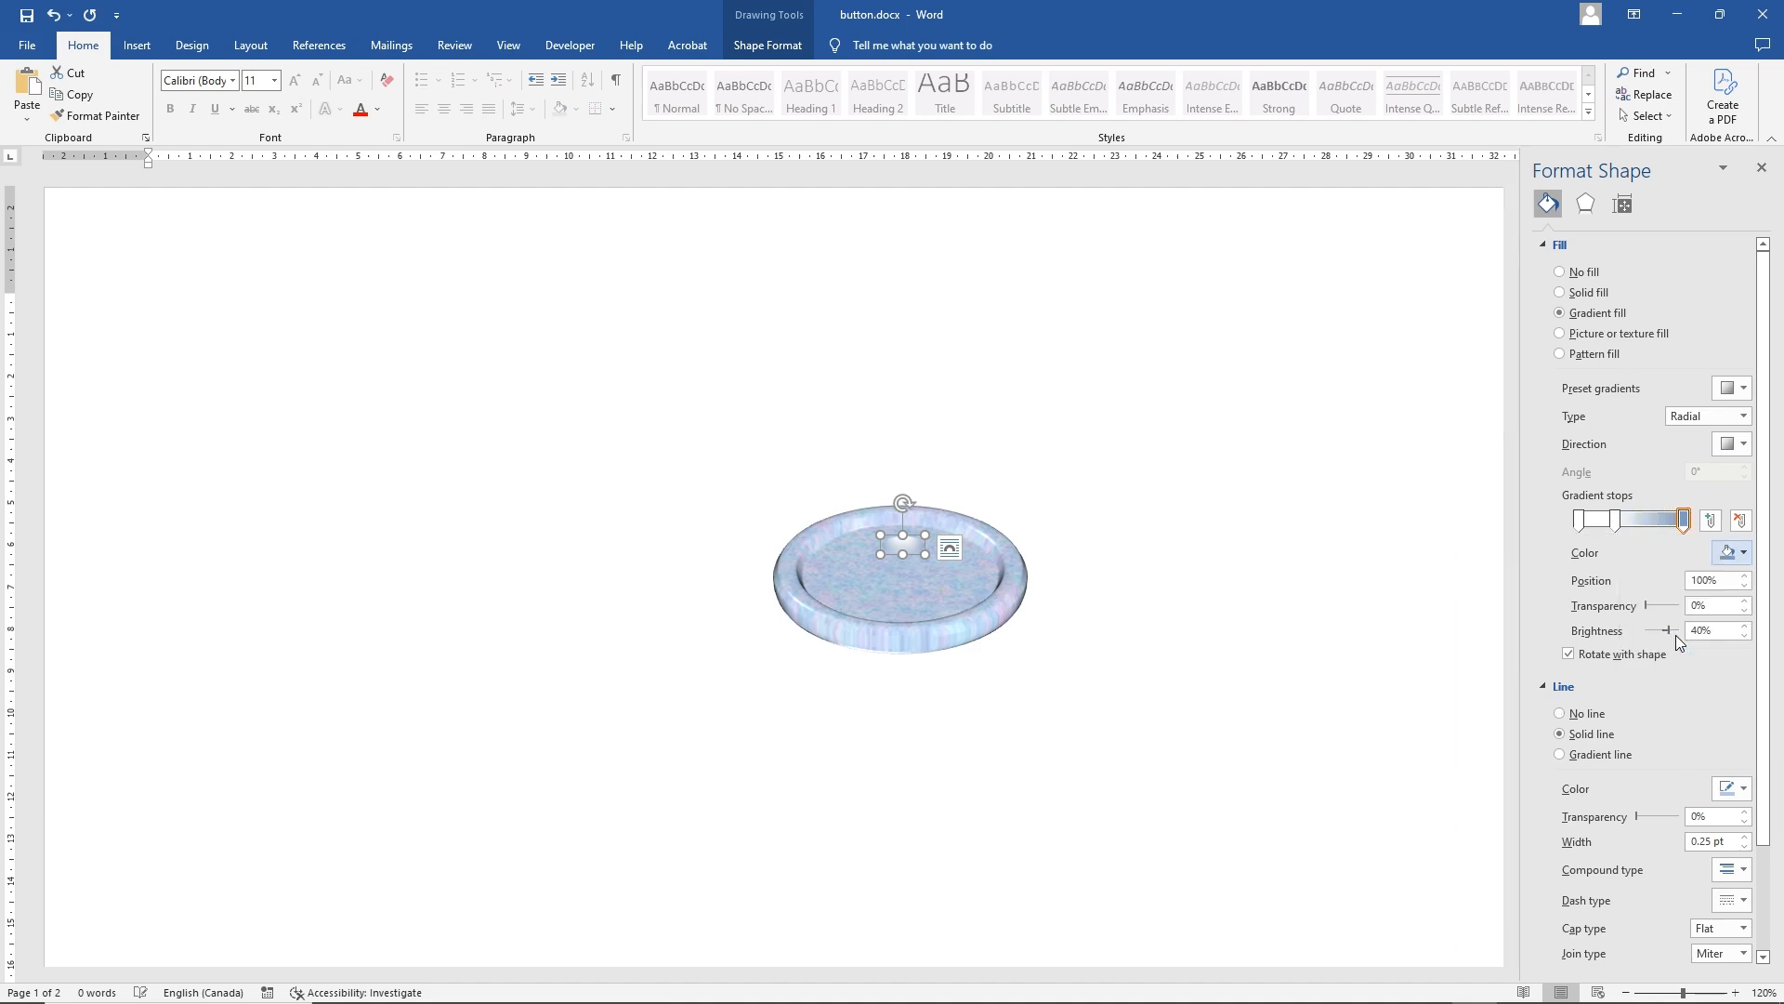
left_click(1366, 577)
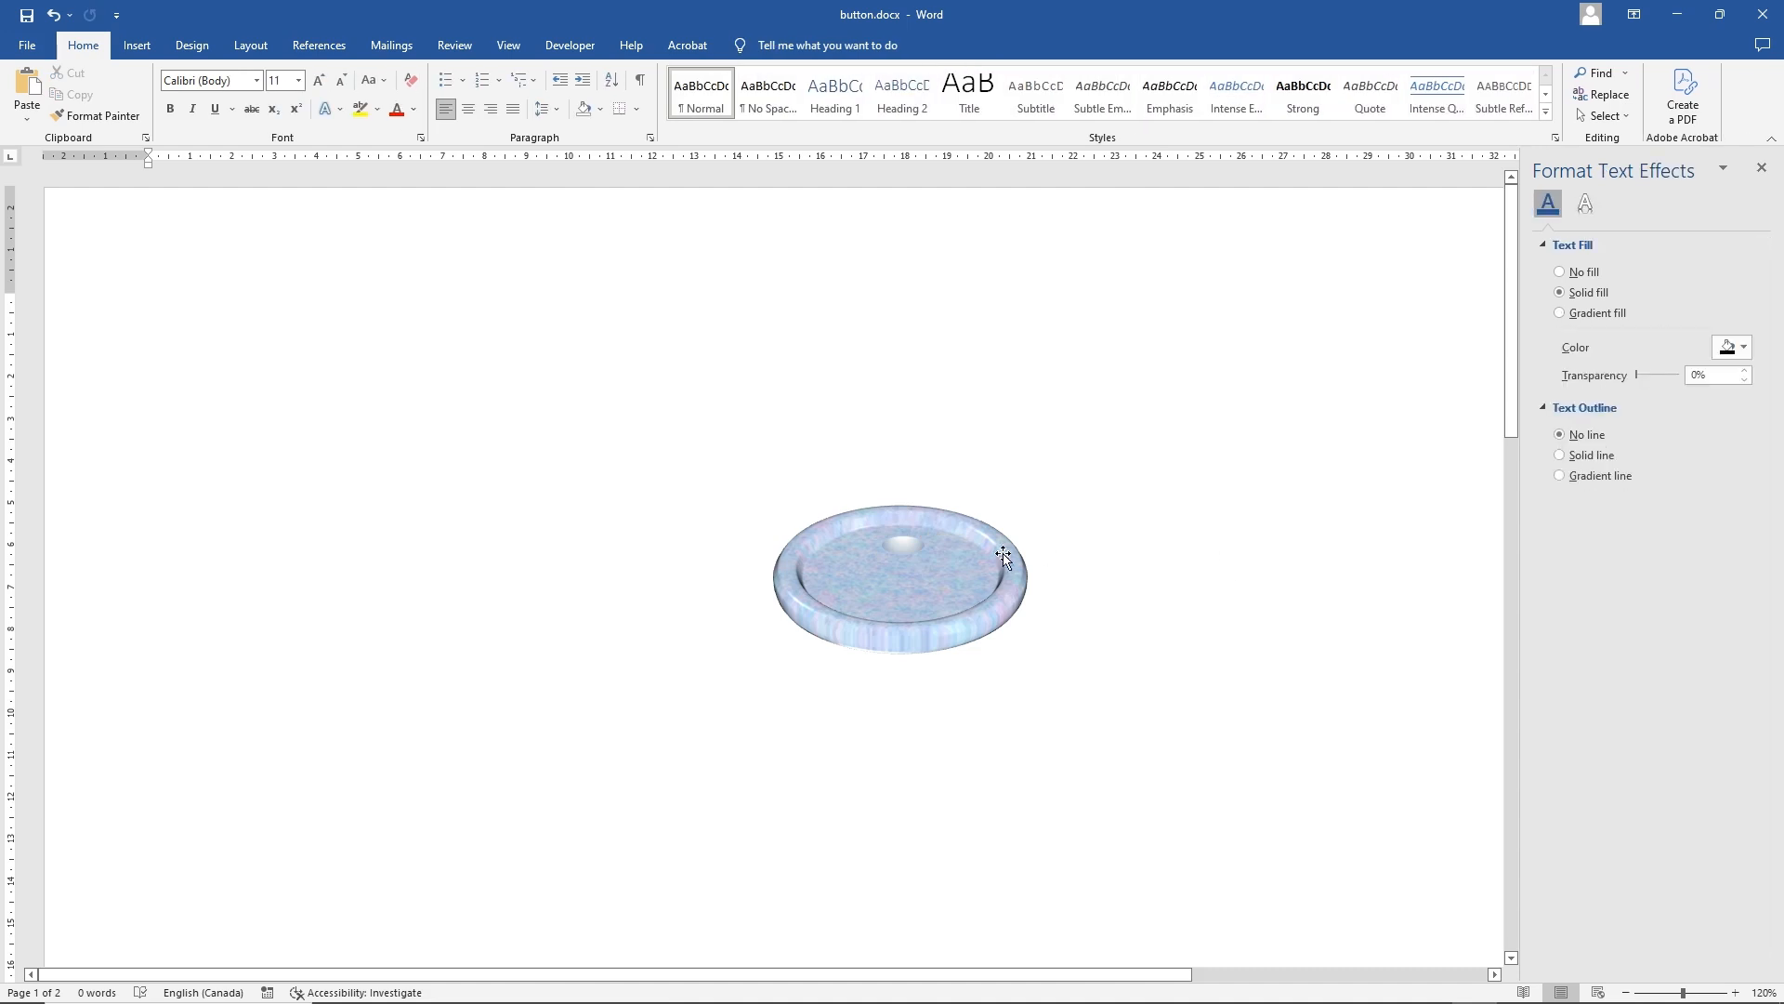
Try white darkened by 15% on the small oval's 35% gradient stop
left_click(909, 552)
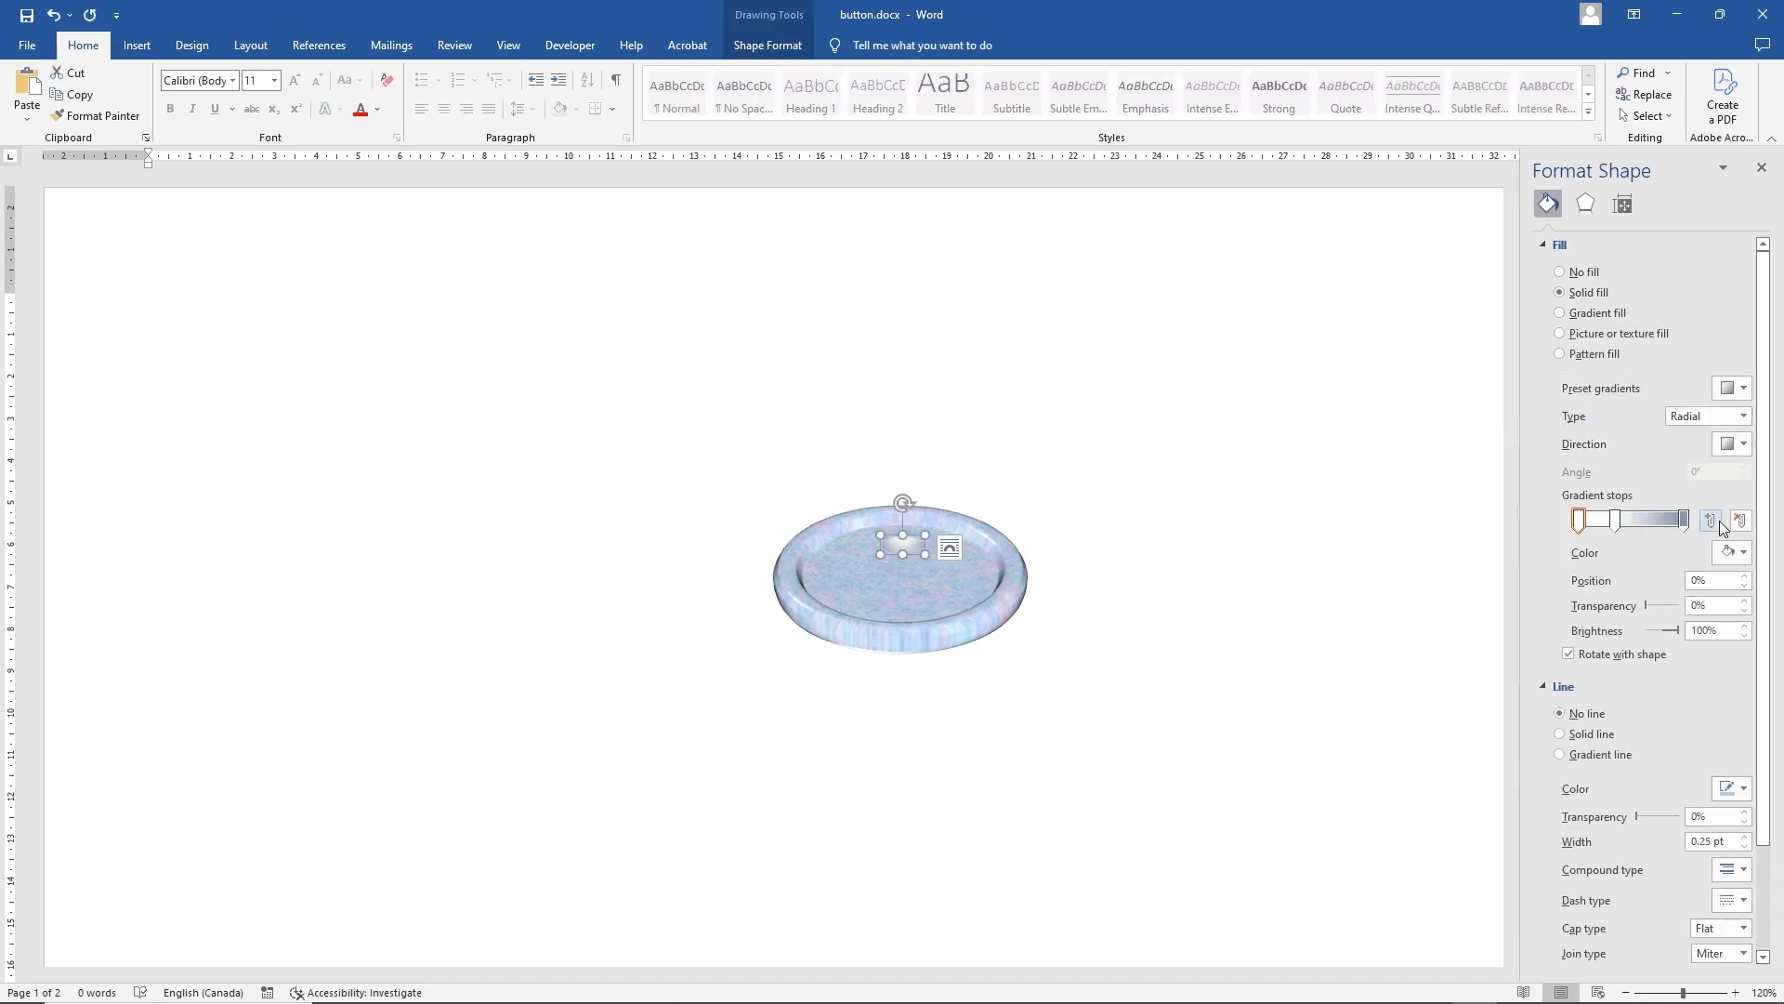
left_click(1615, 521)
left_click(1744, 552)
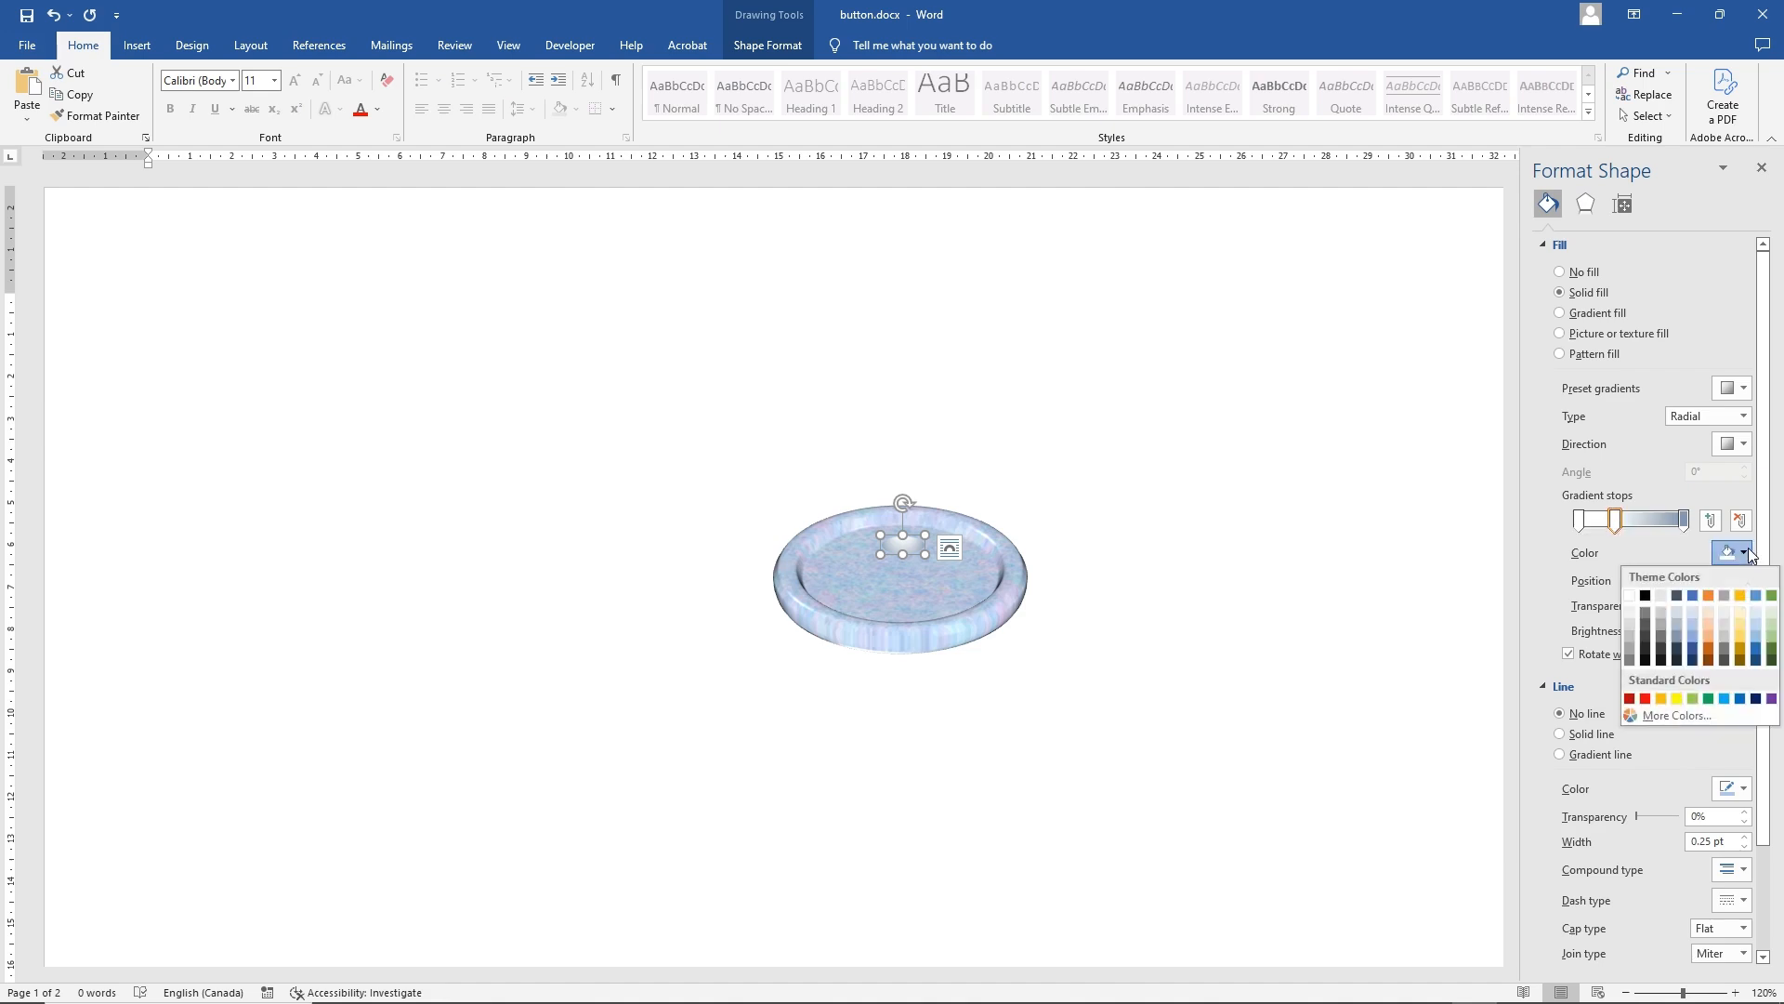
left_click(1633, 631)
left_click(1240, 553)
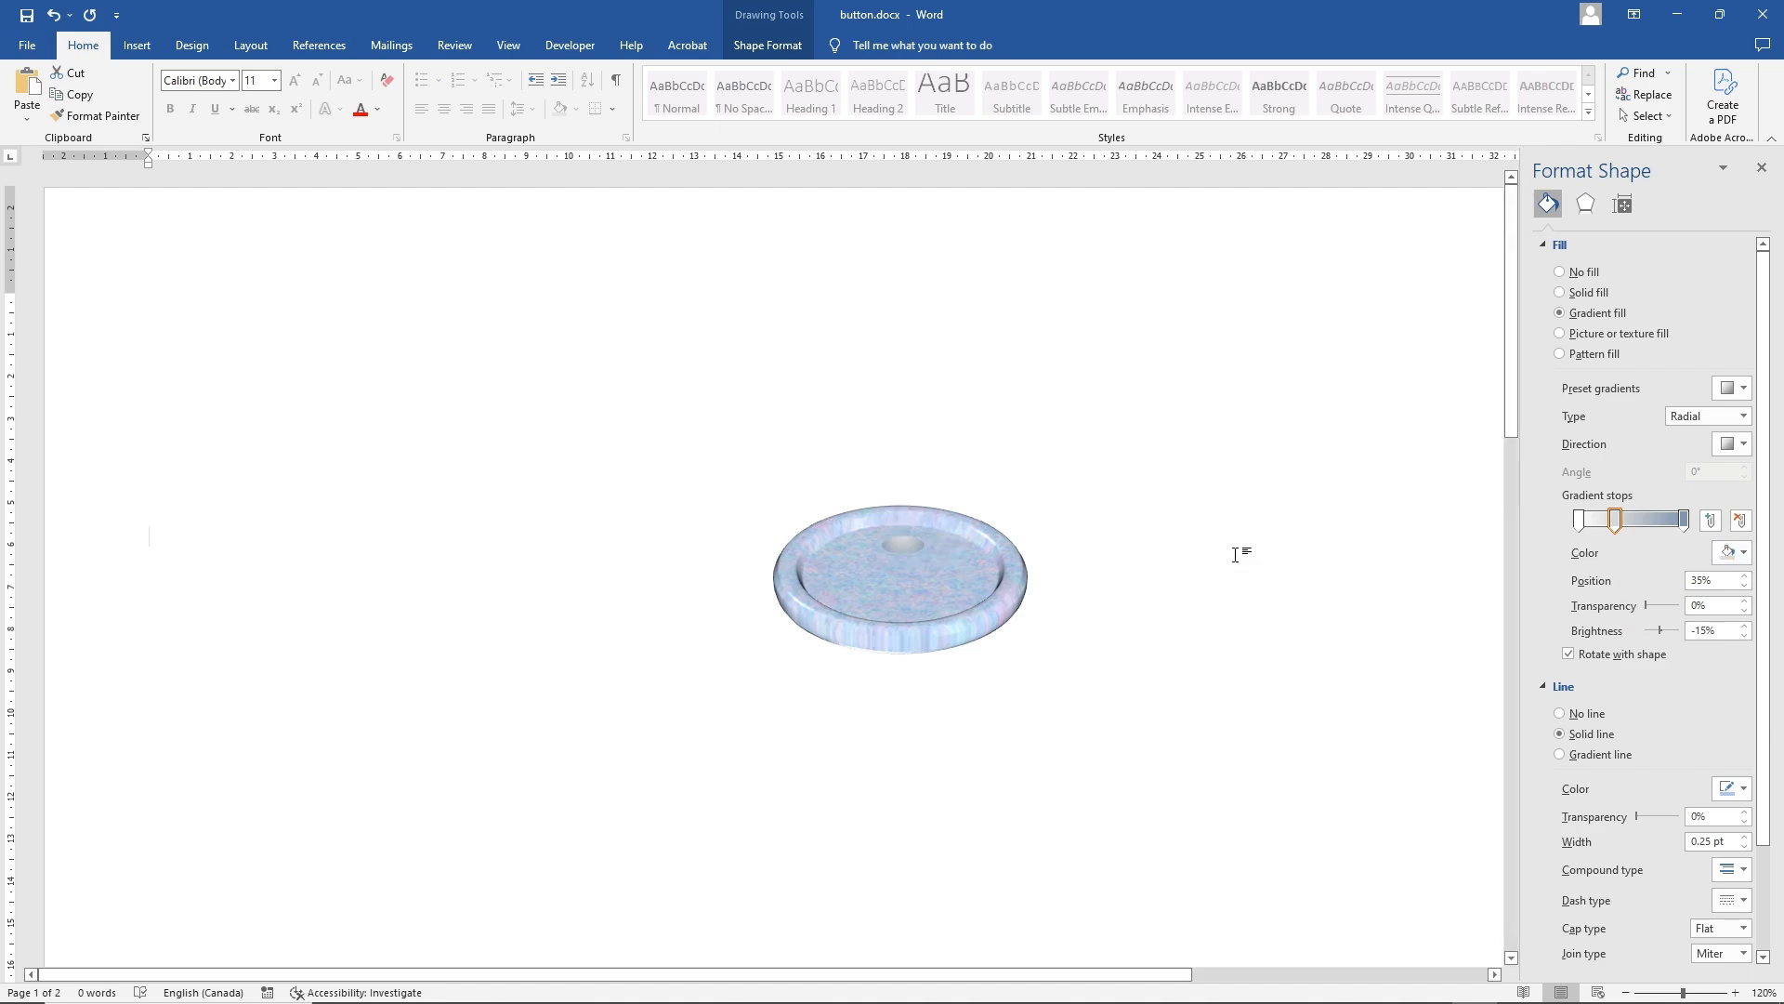
Lower the brightness of the small oval's first gradient stop to -10% and recolour the 35% stop white
left_click(906, 545)
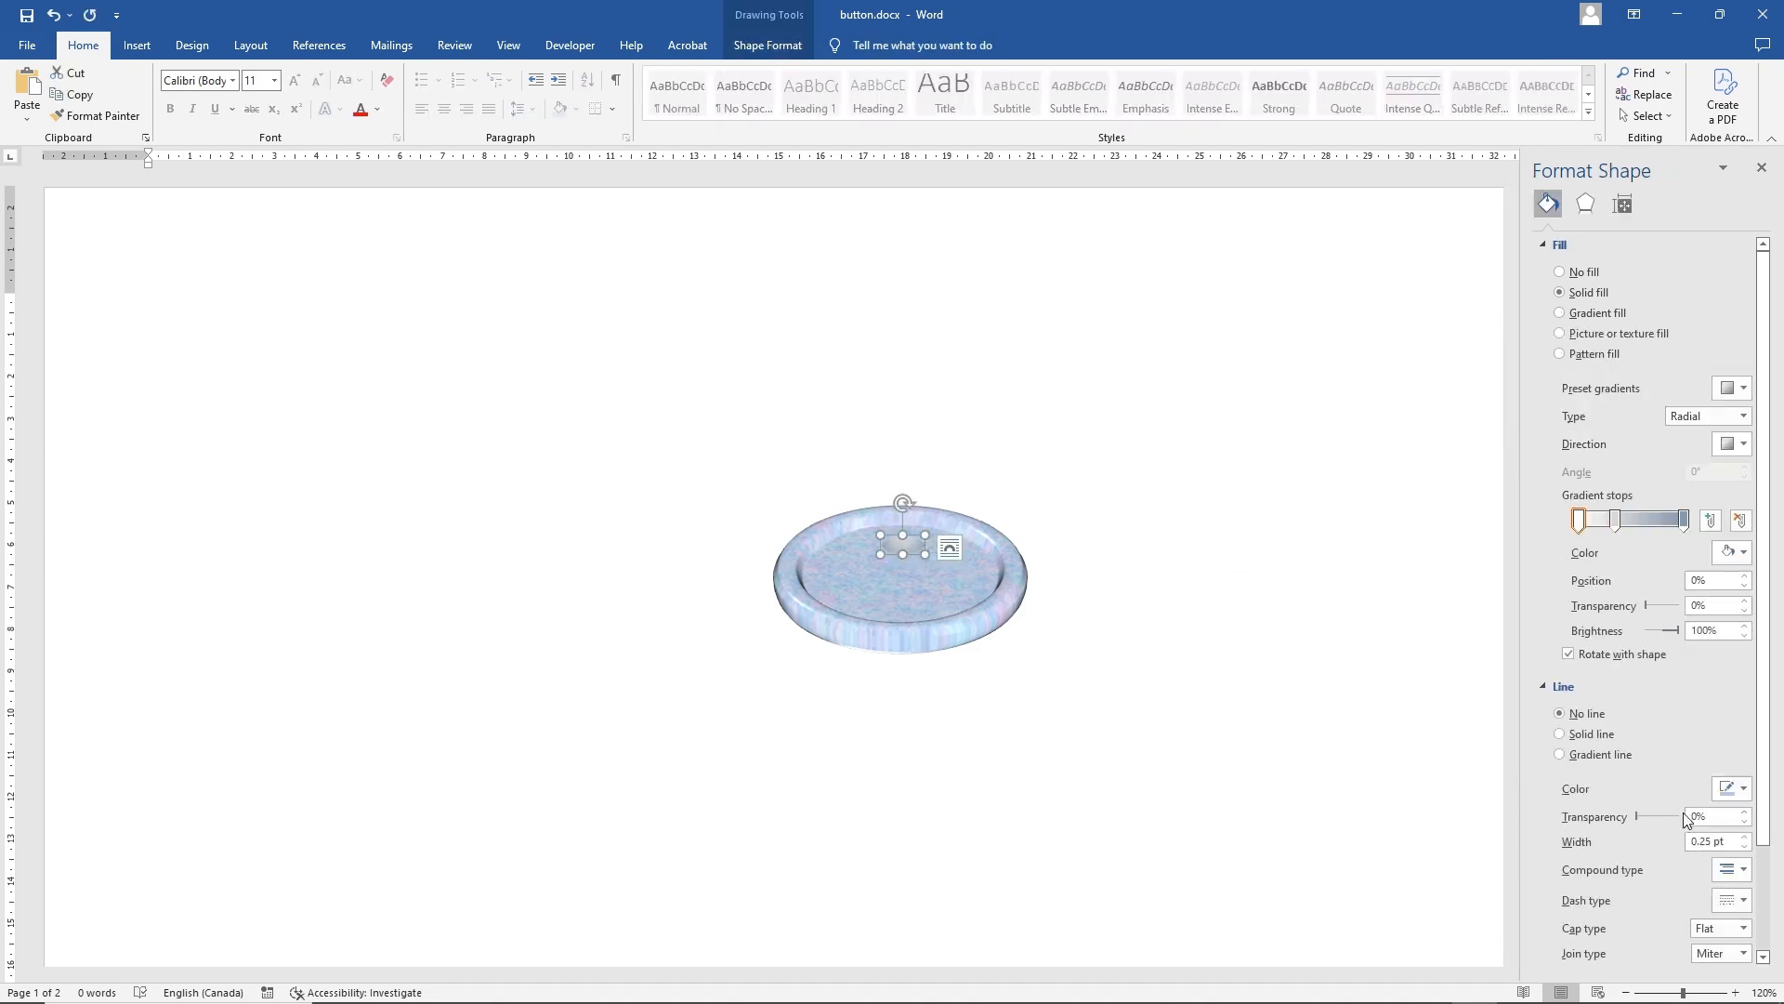
left_click_drag(1676, 632, 1659, 636)
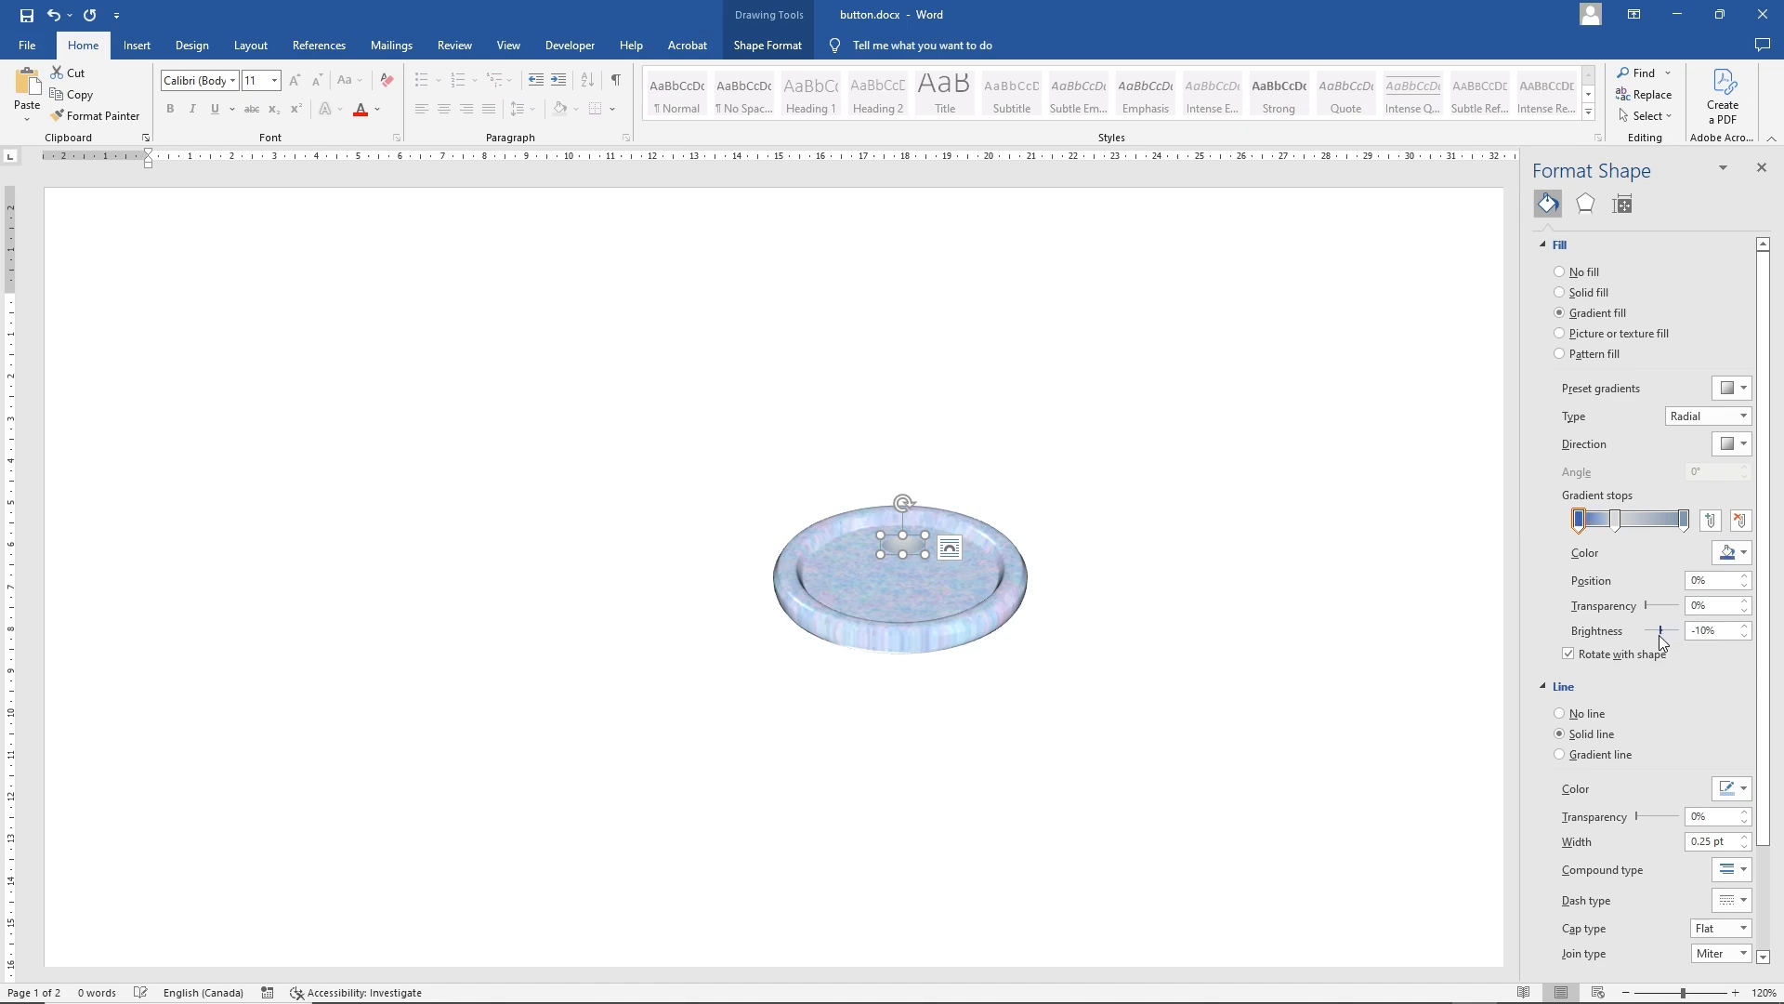
left_click(1615, 525)
left_click(1730, 552)
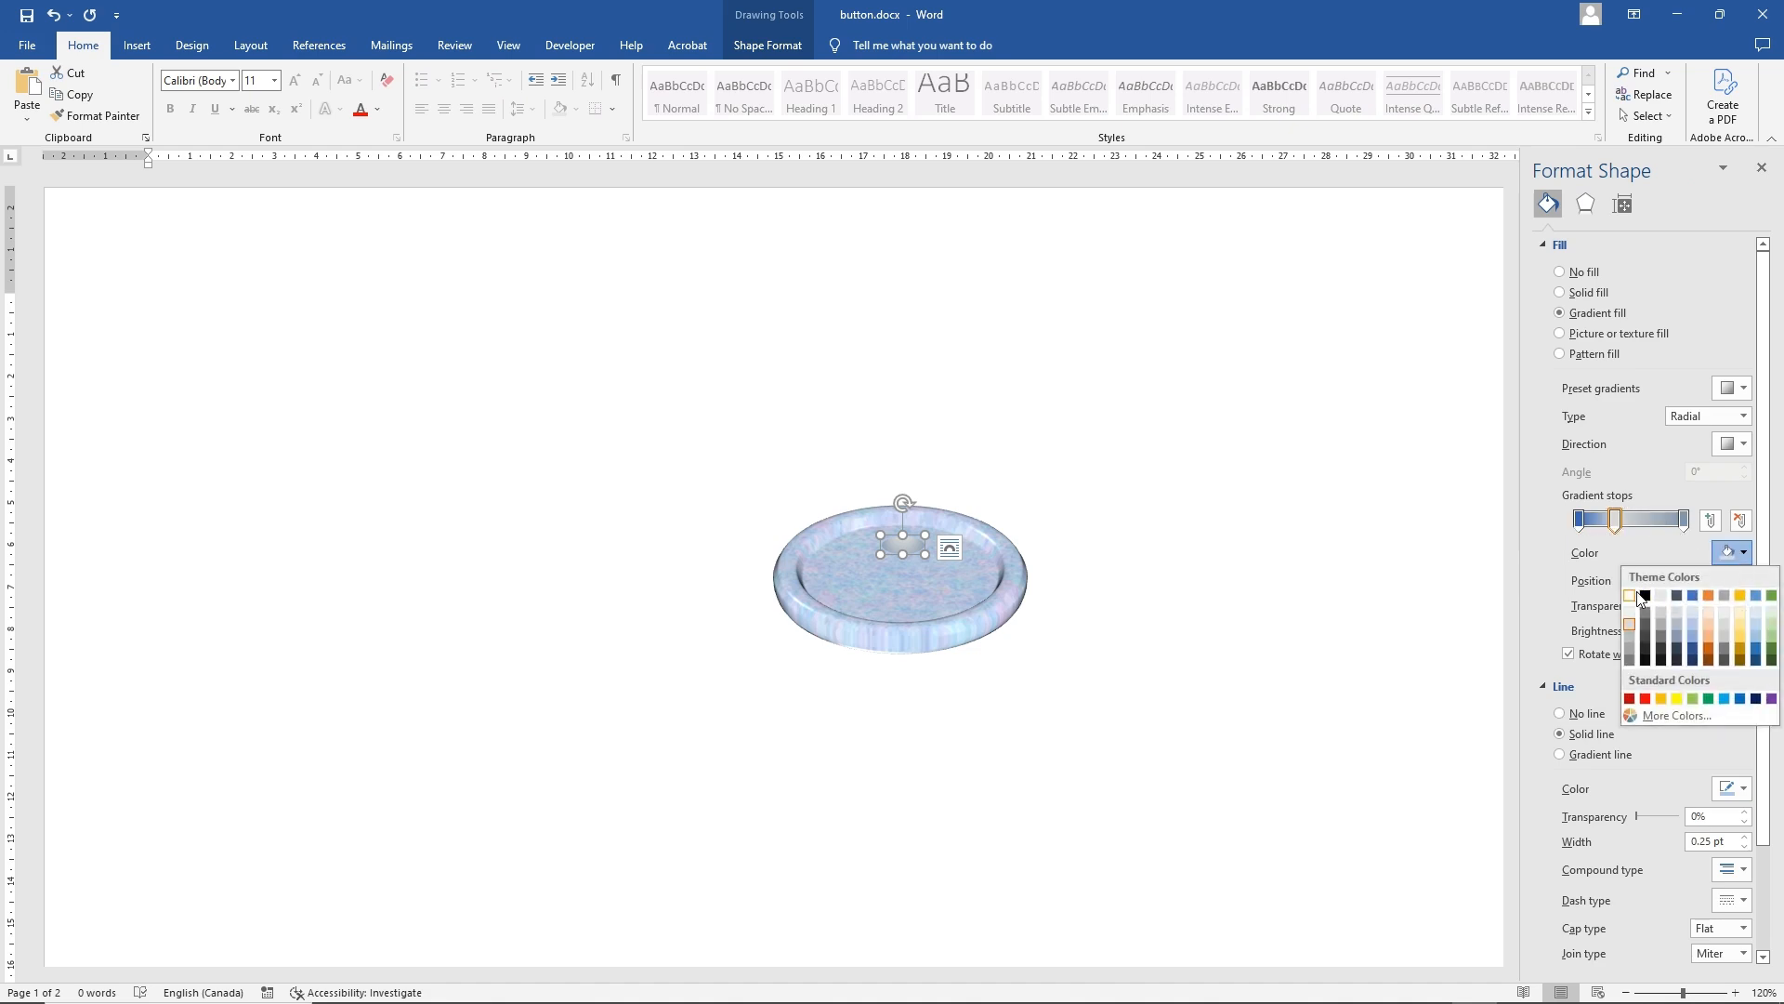
left_click(1631, 594)
left_click(1347, 595)
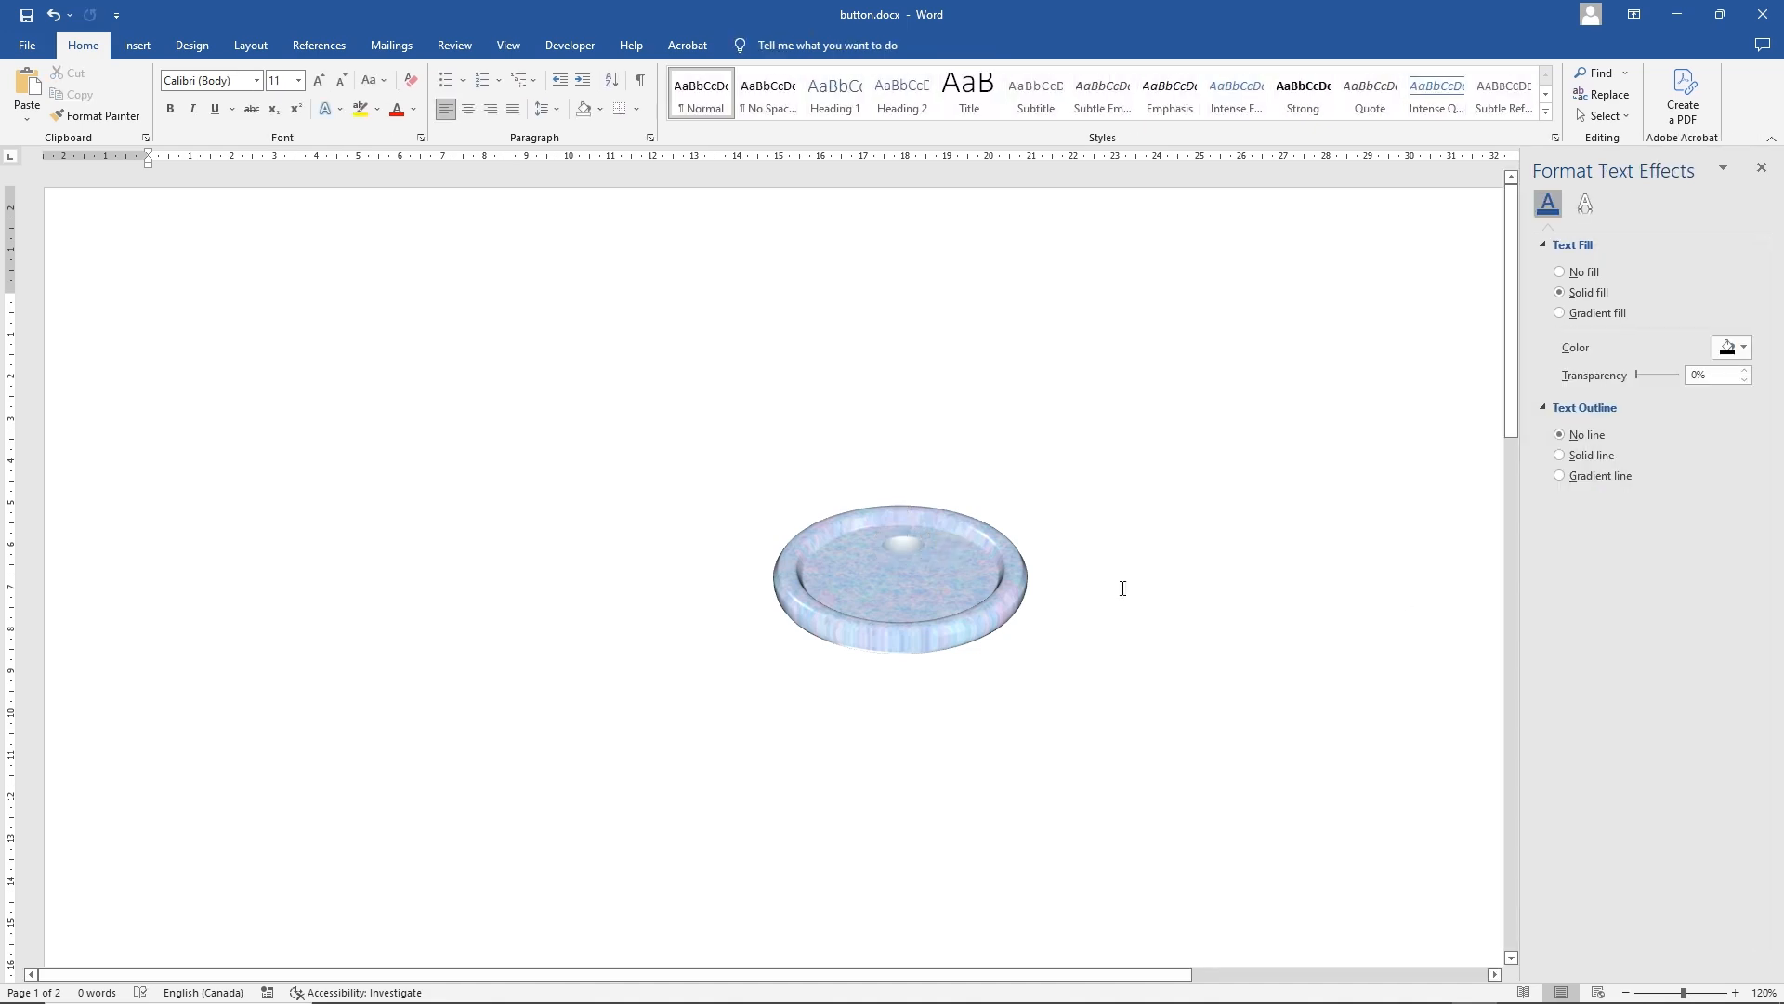
Move the small oval's dark blue gradient stop to 11% and the white stop to 32%
left_click(903, 544)
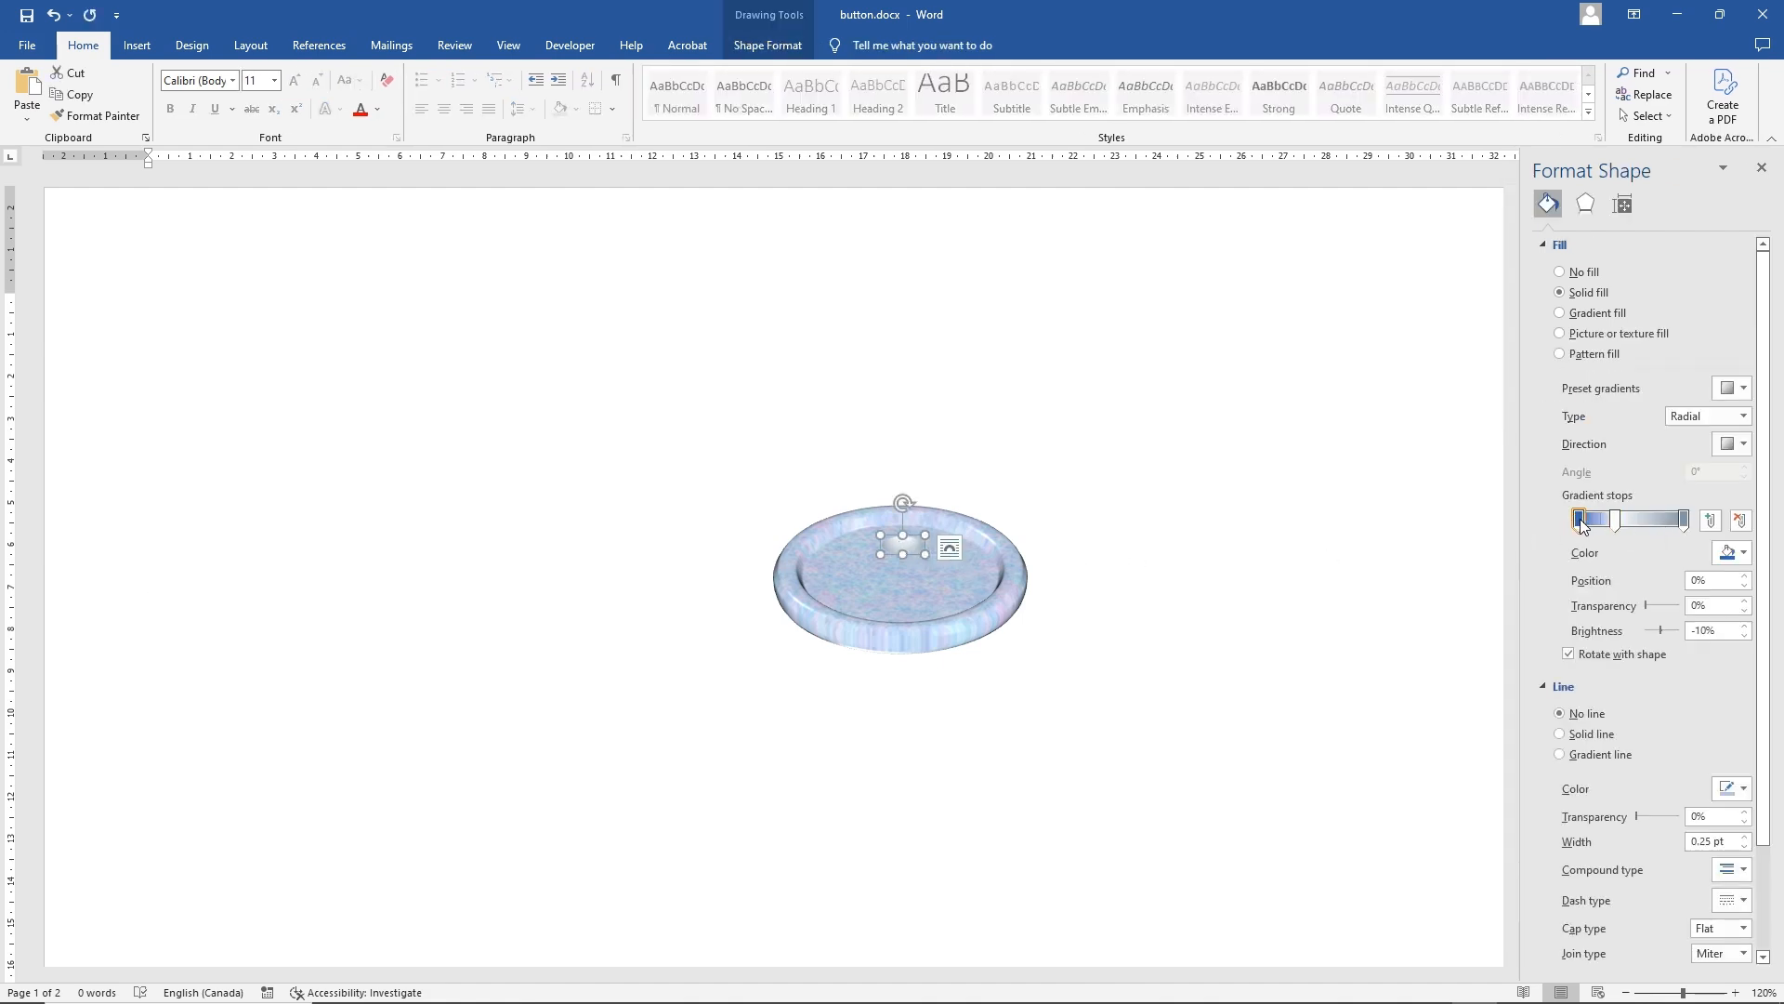
left_click_drag(1580, 523, 1592, 525)
left_click(941, 556)
left_click_drag(1620, 520, 1618, 527)
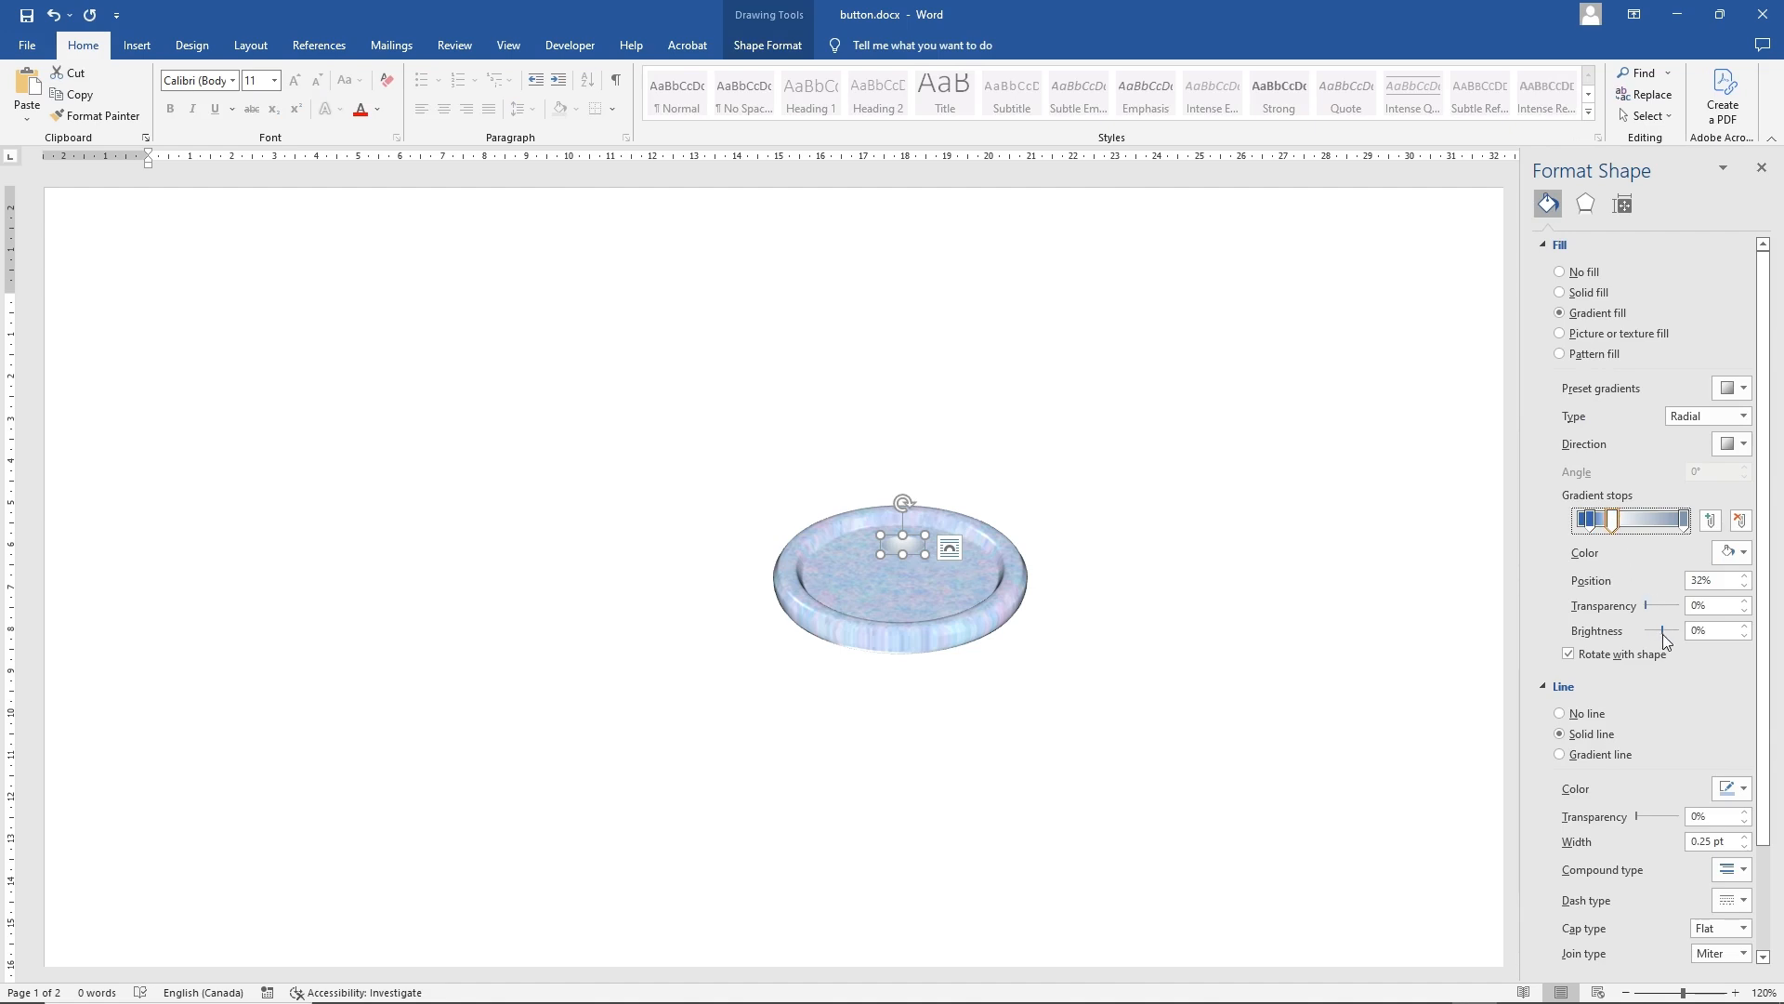
Set the white stop's brightness to -11% and shift the stop slightly towards the 100% end of the gradient
mouse_move(1663, 635)
left_mouse_down()
mouse_move(1639, 636)
mouse_move(1663, 634)
left_mouse_up()
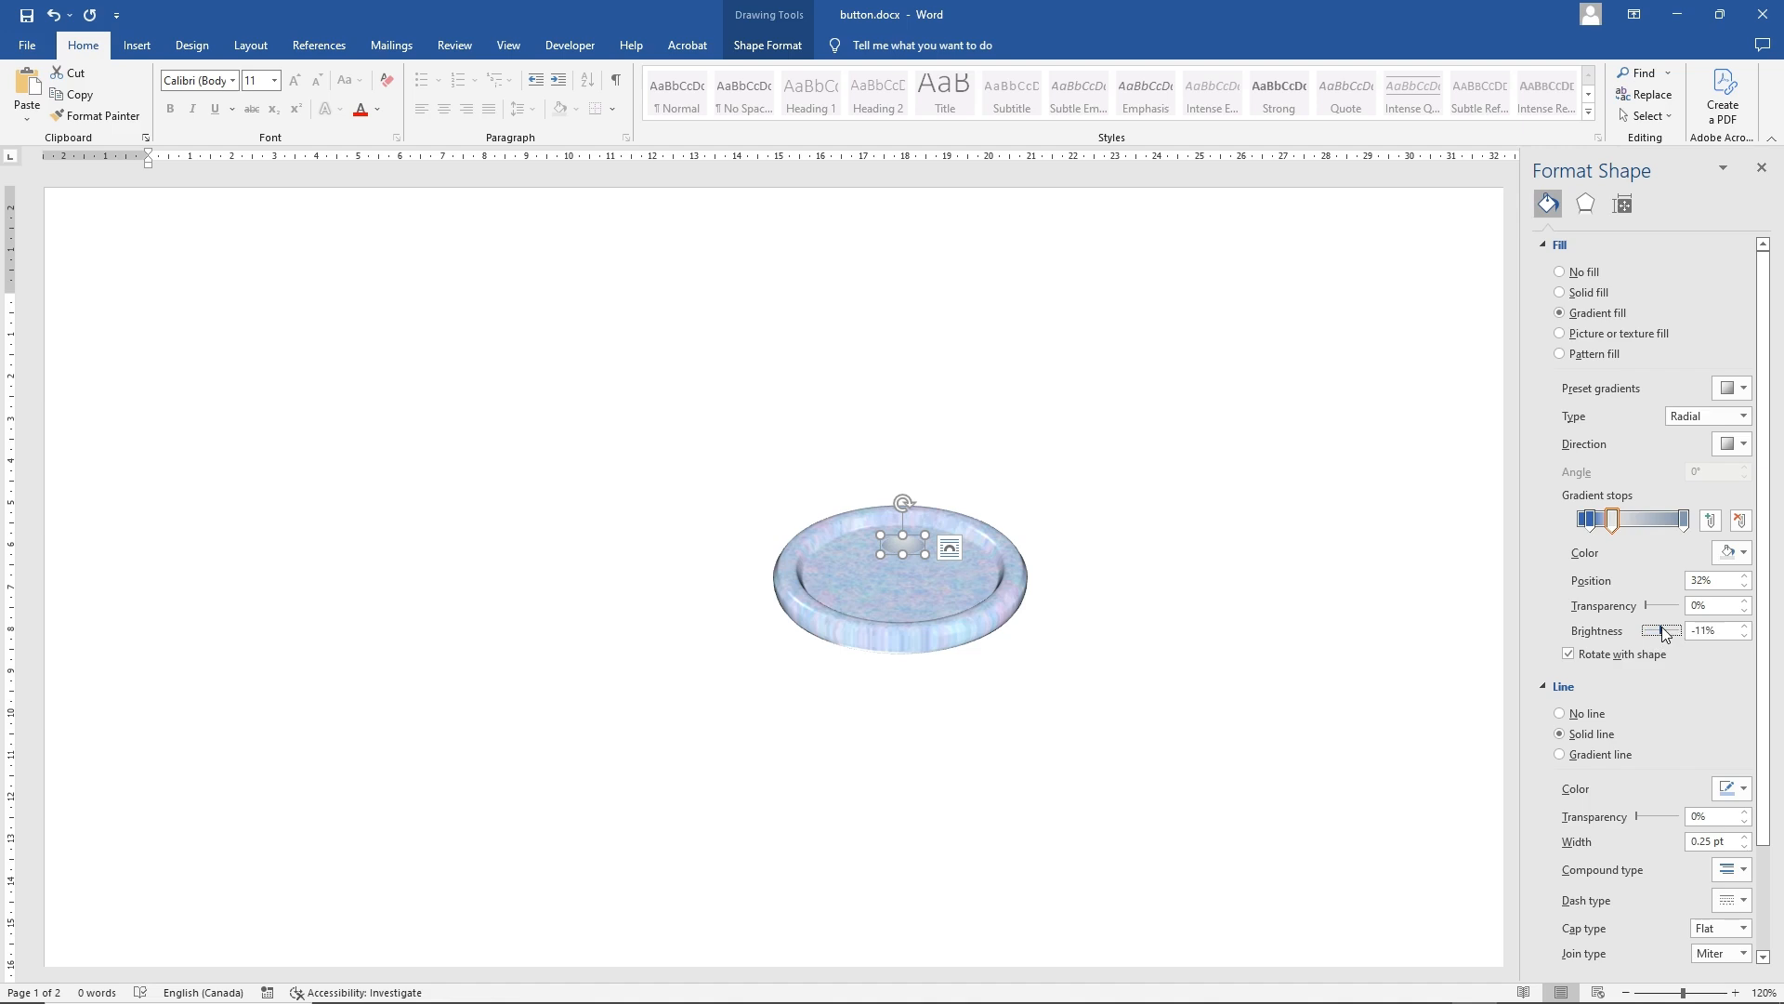
mouse_move(1647, 605)
left_mouse_down()
mouse_move(1663, 605)
mouse_move(1640, 609)
left_mouse_up()
mouse_move(1613, 520)
left_mouse_down()
mouse_move(1635, 527)
mouse_move(1620, 528)
left_mouse_up()
Recolour the small oval's 11% gradient stop to white darkened by 15%
left_click(1588, 520)
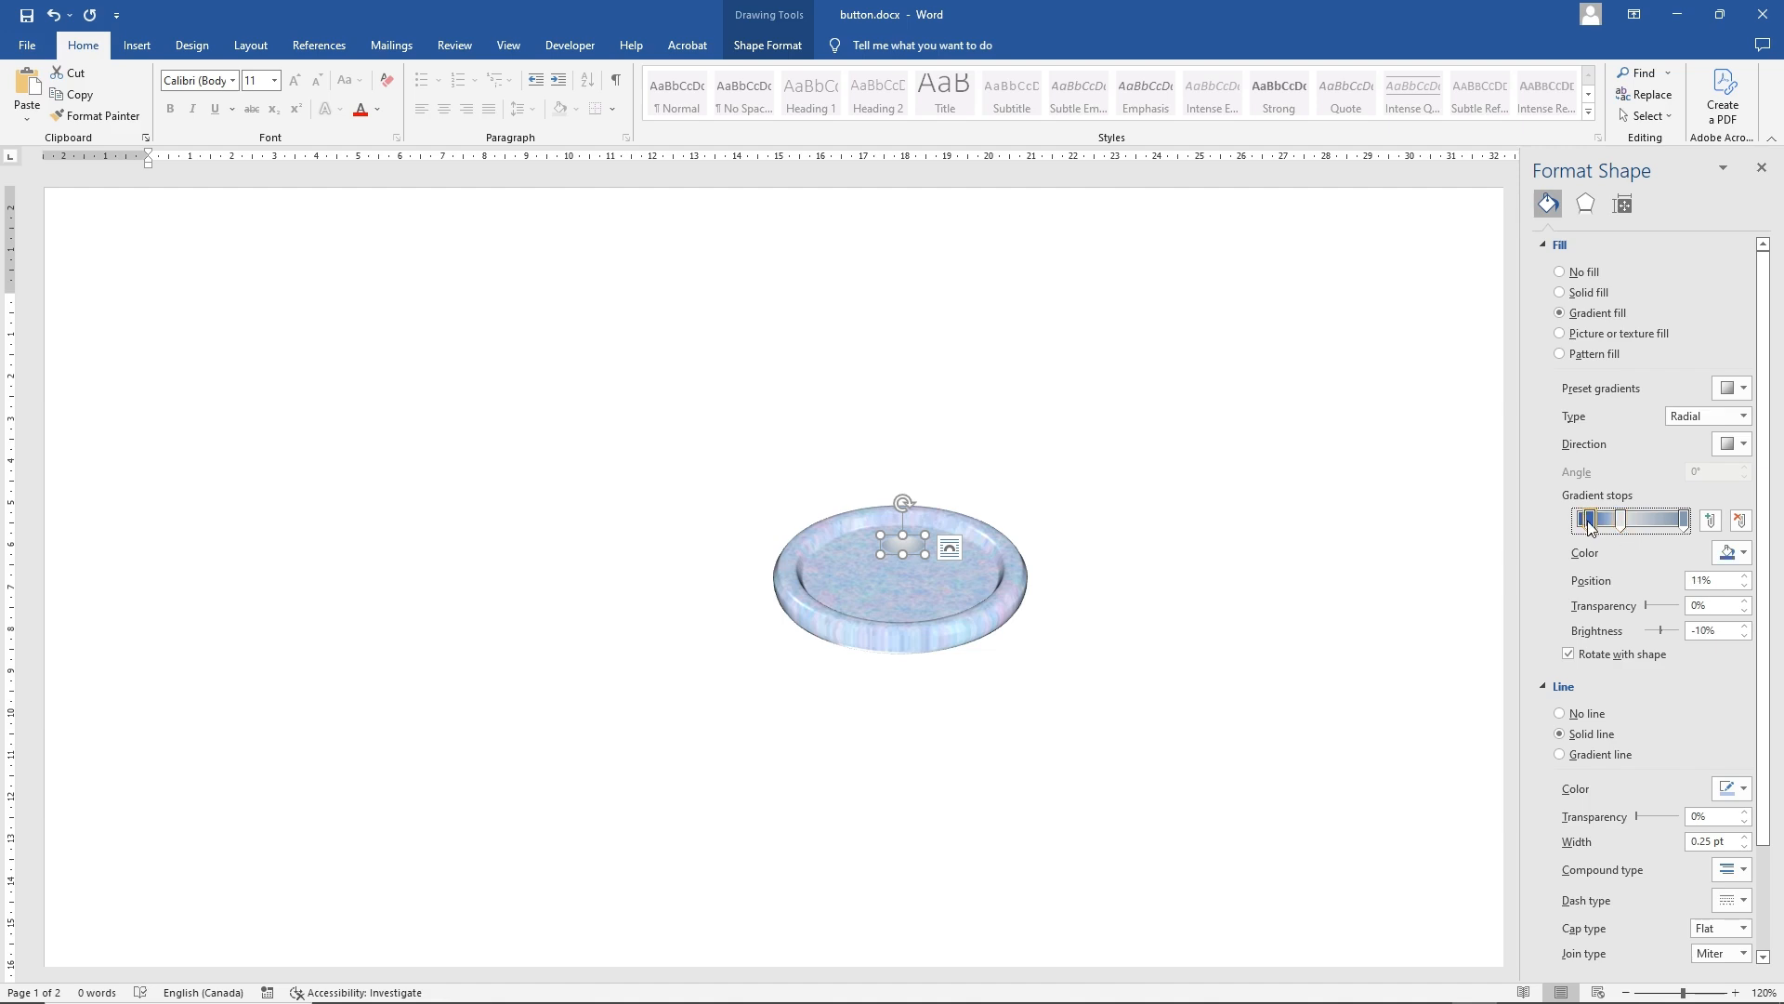
left_click(1731, 554)
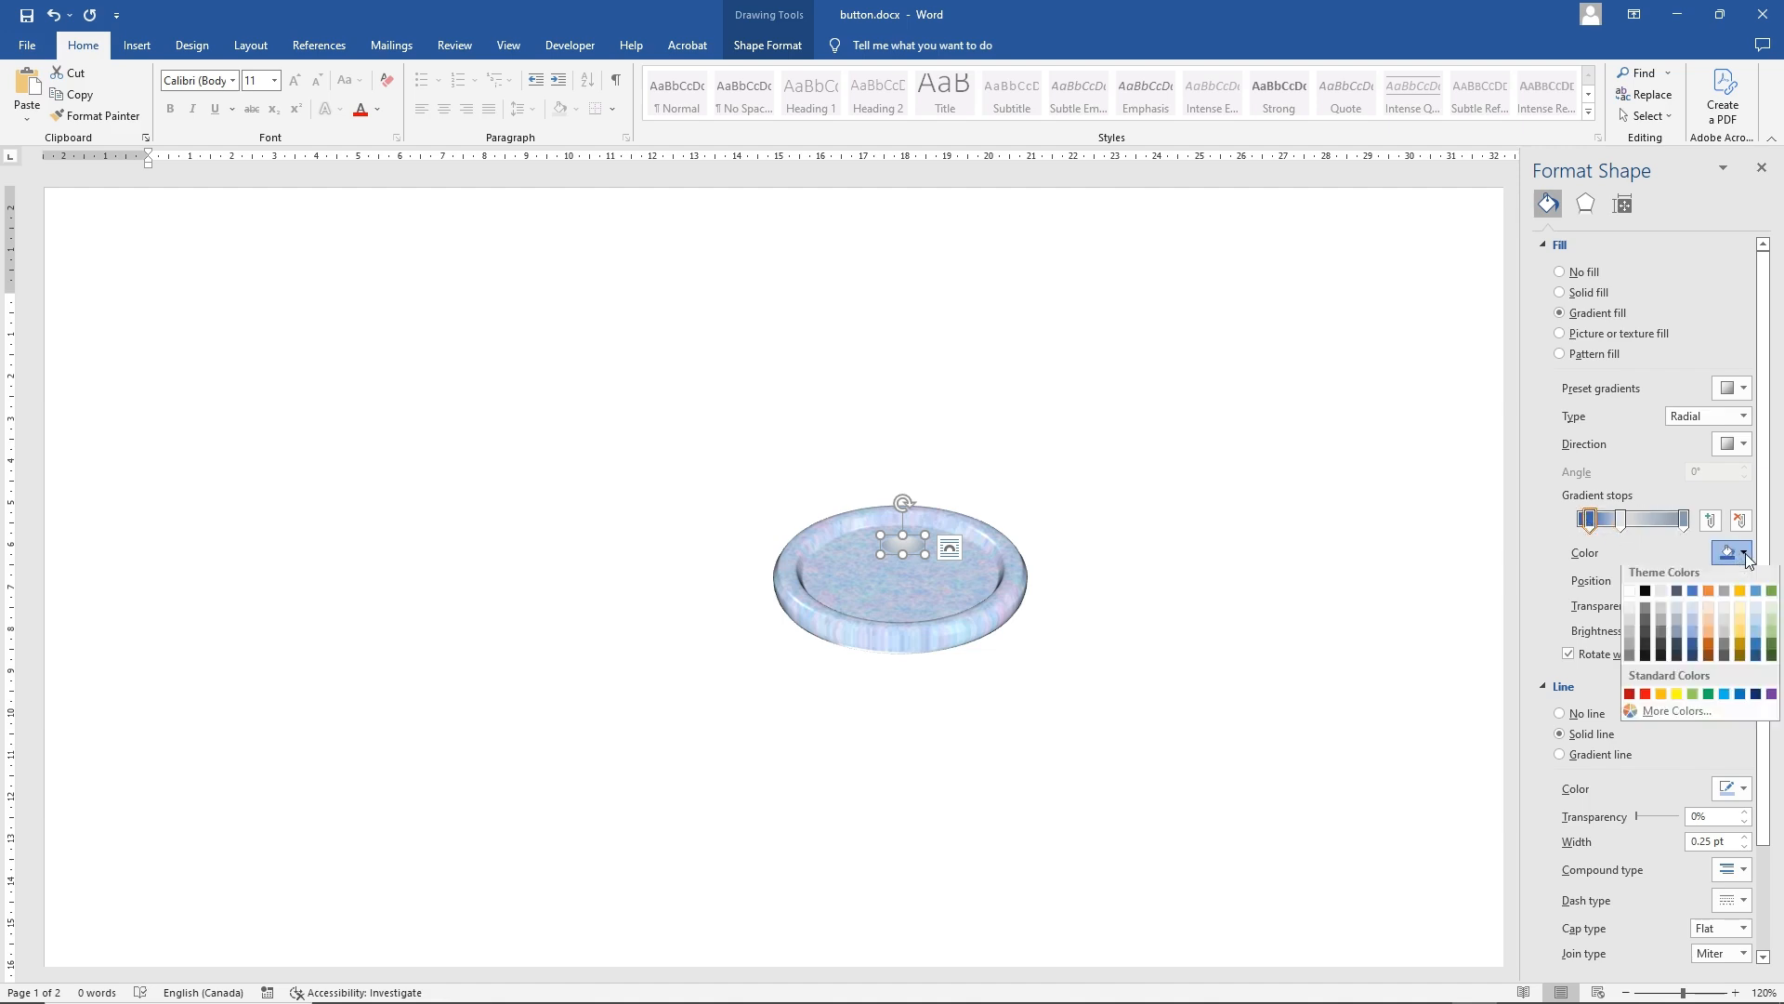
left_click(1631, 623)
Move the small oval's light grey gradient stop to 35% and the blue-grey end stop to 70%
left_click(1598, 525)
left_click_drag(1597, 521, 1655, 531)
left_click(1685, 520)
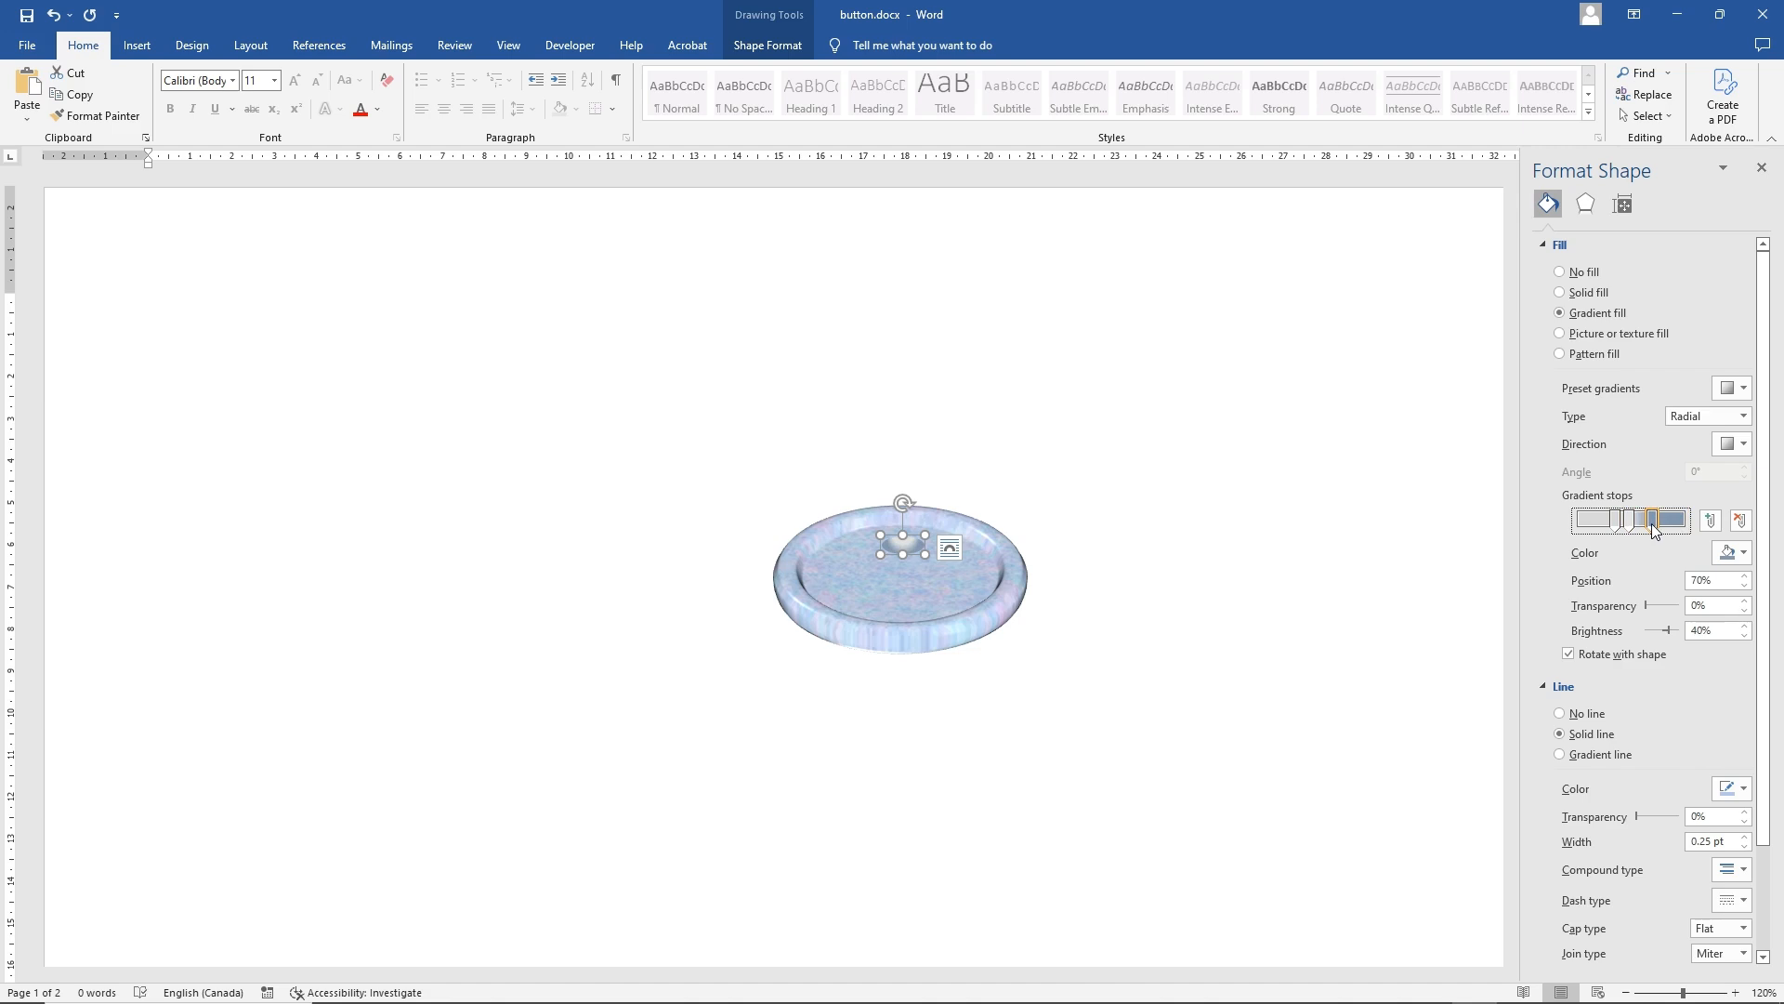
left_click(1271, 615)
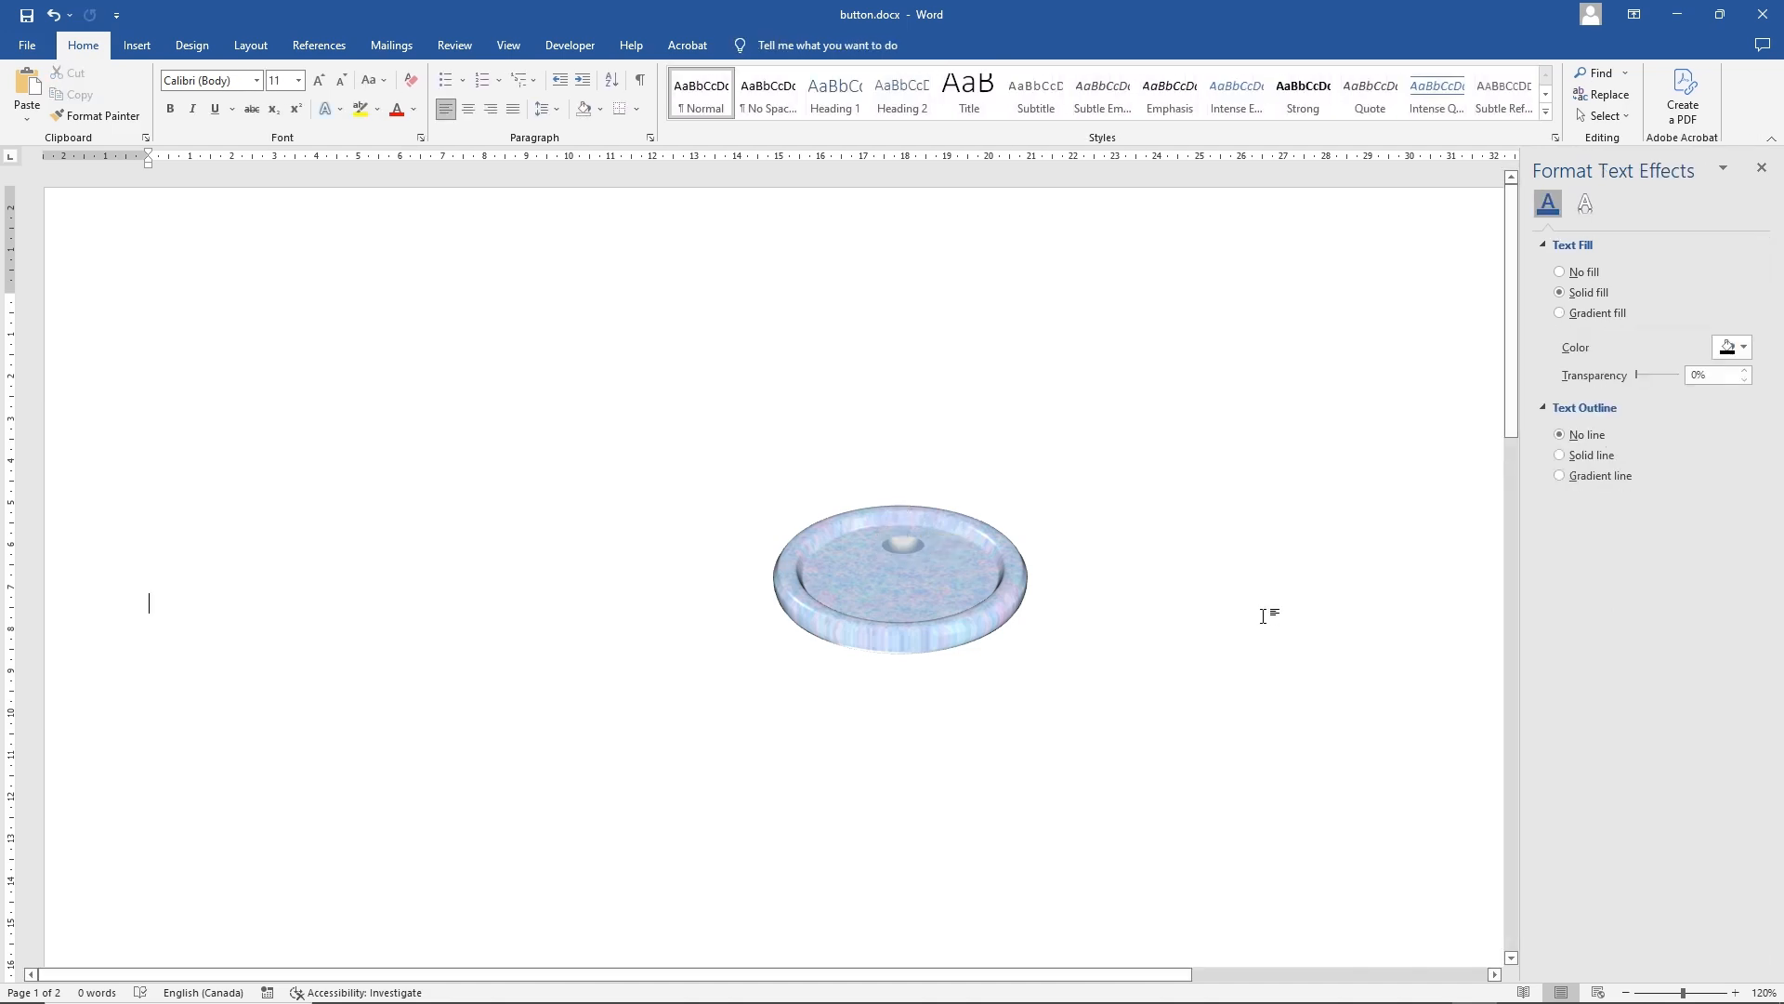
Copy and paste the small oval, place the copy beside the button and turn it upside down
left_click(907, 545)
right_click(909, 547)
left_click(952, 606)
right_click(1222, 545)
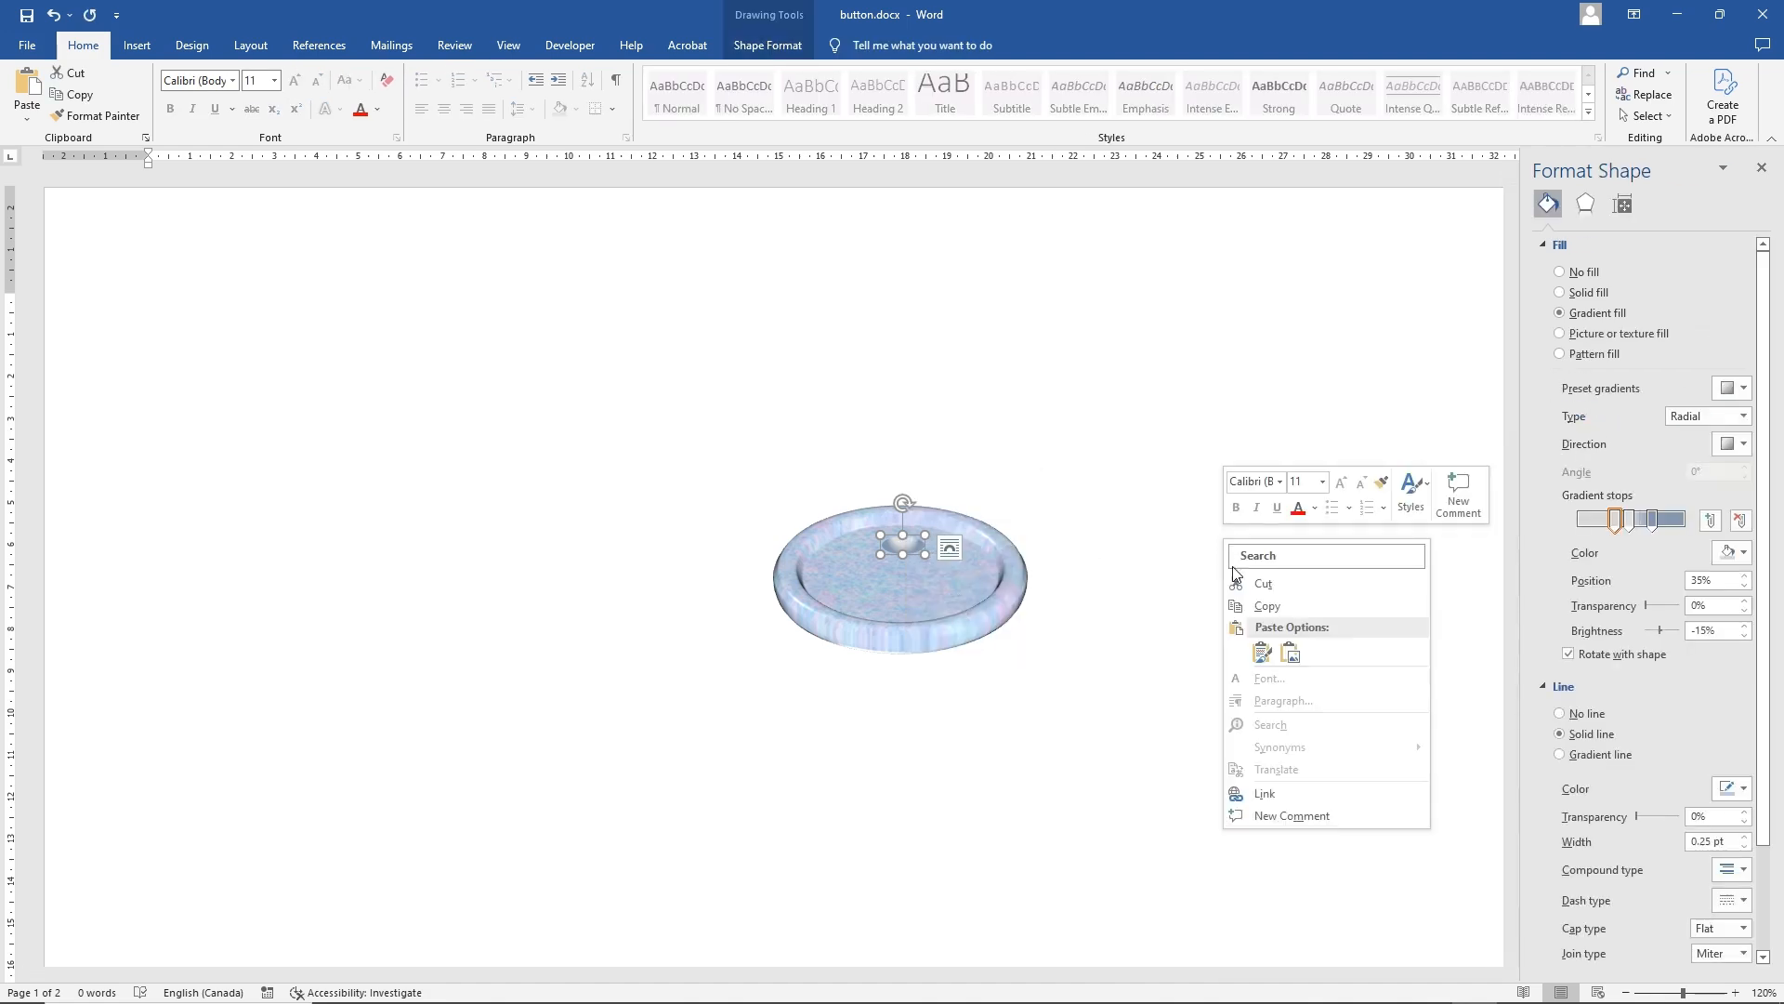
left_click(1262, 652)
left_click_drag(927, 567, 1227, 627)
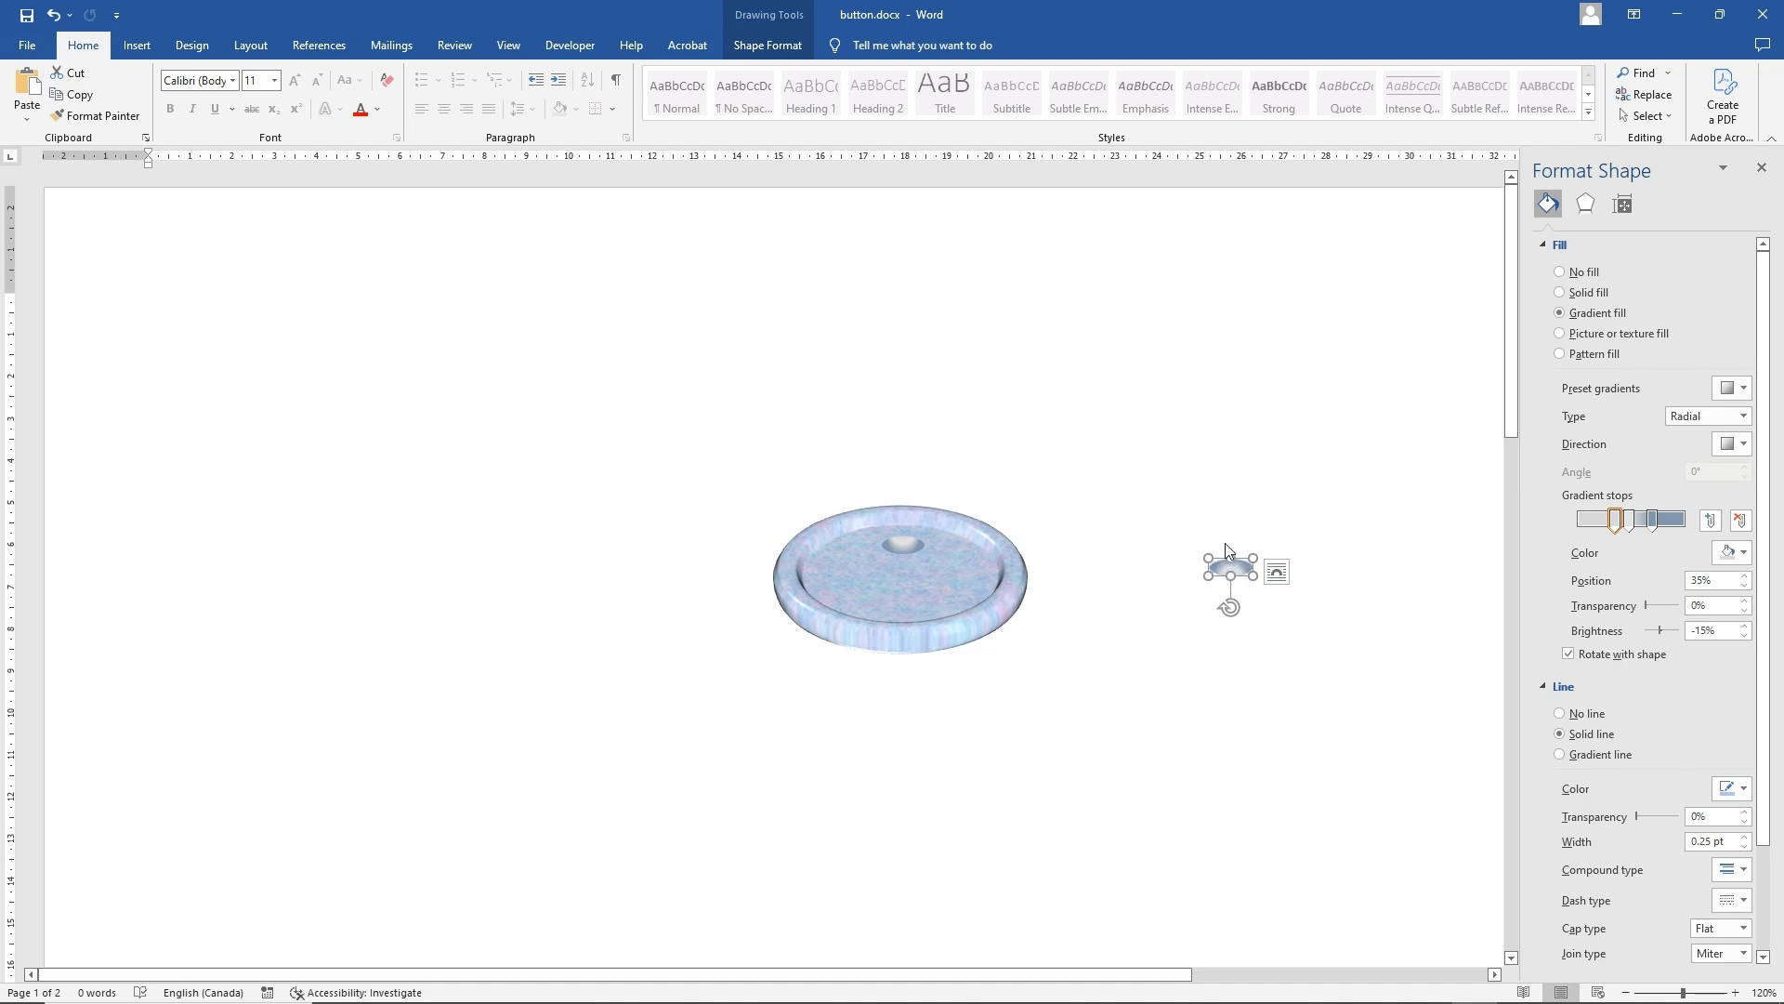
Undo the last change to the flipped oval copy and position it on the button directly below the first hole
left_click(51, 15)
left_click(1276, 571)
left_click(1276, 571)
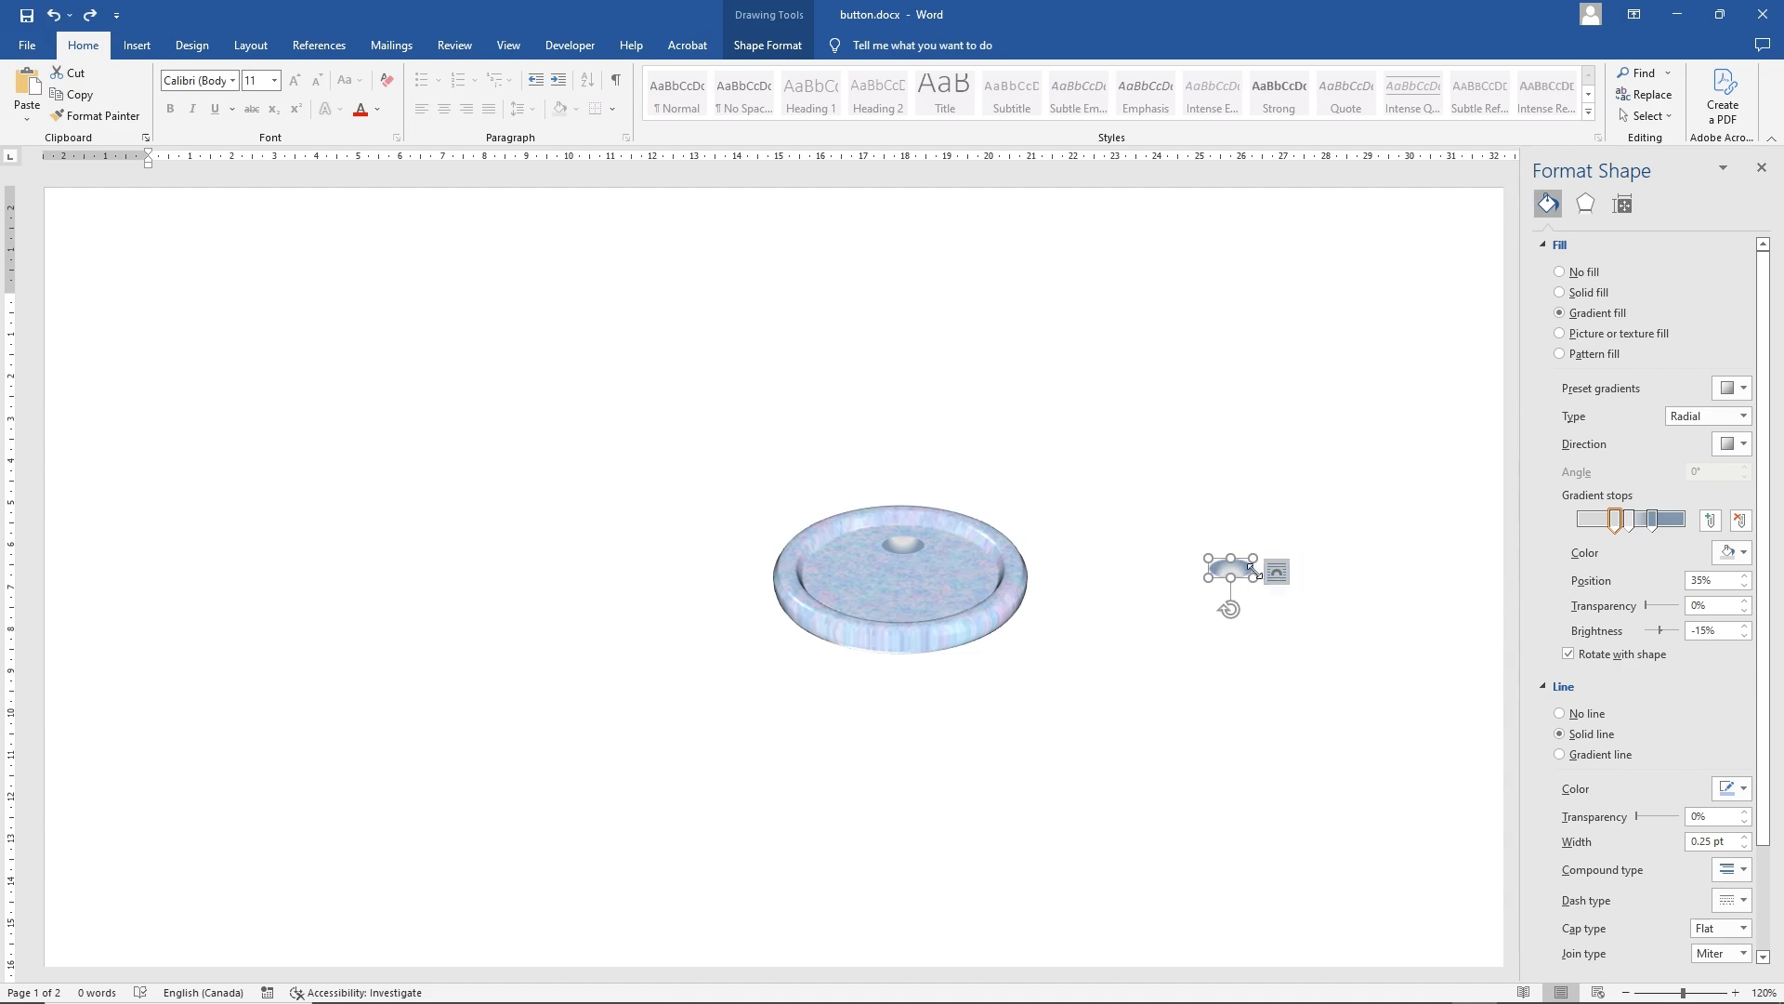
mouse_move(1233, 569)
left_mouse_down()
mouse_move(864, 595)
mouse_move(906, 578)
left_mouse_up()
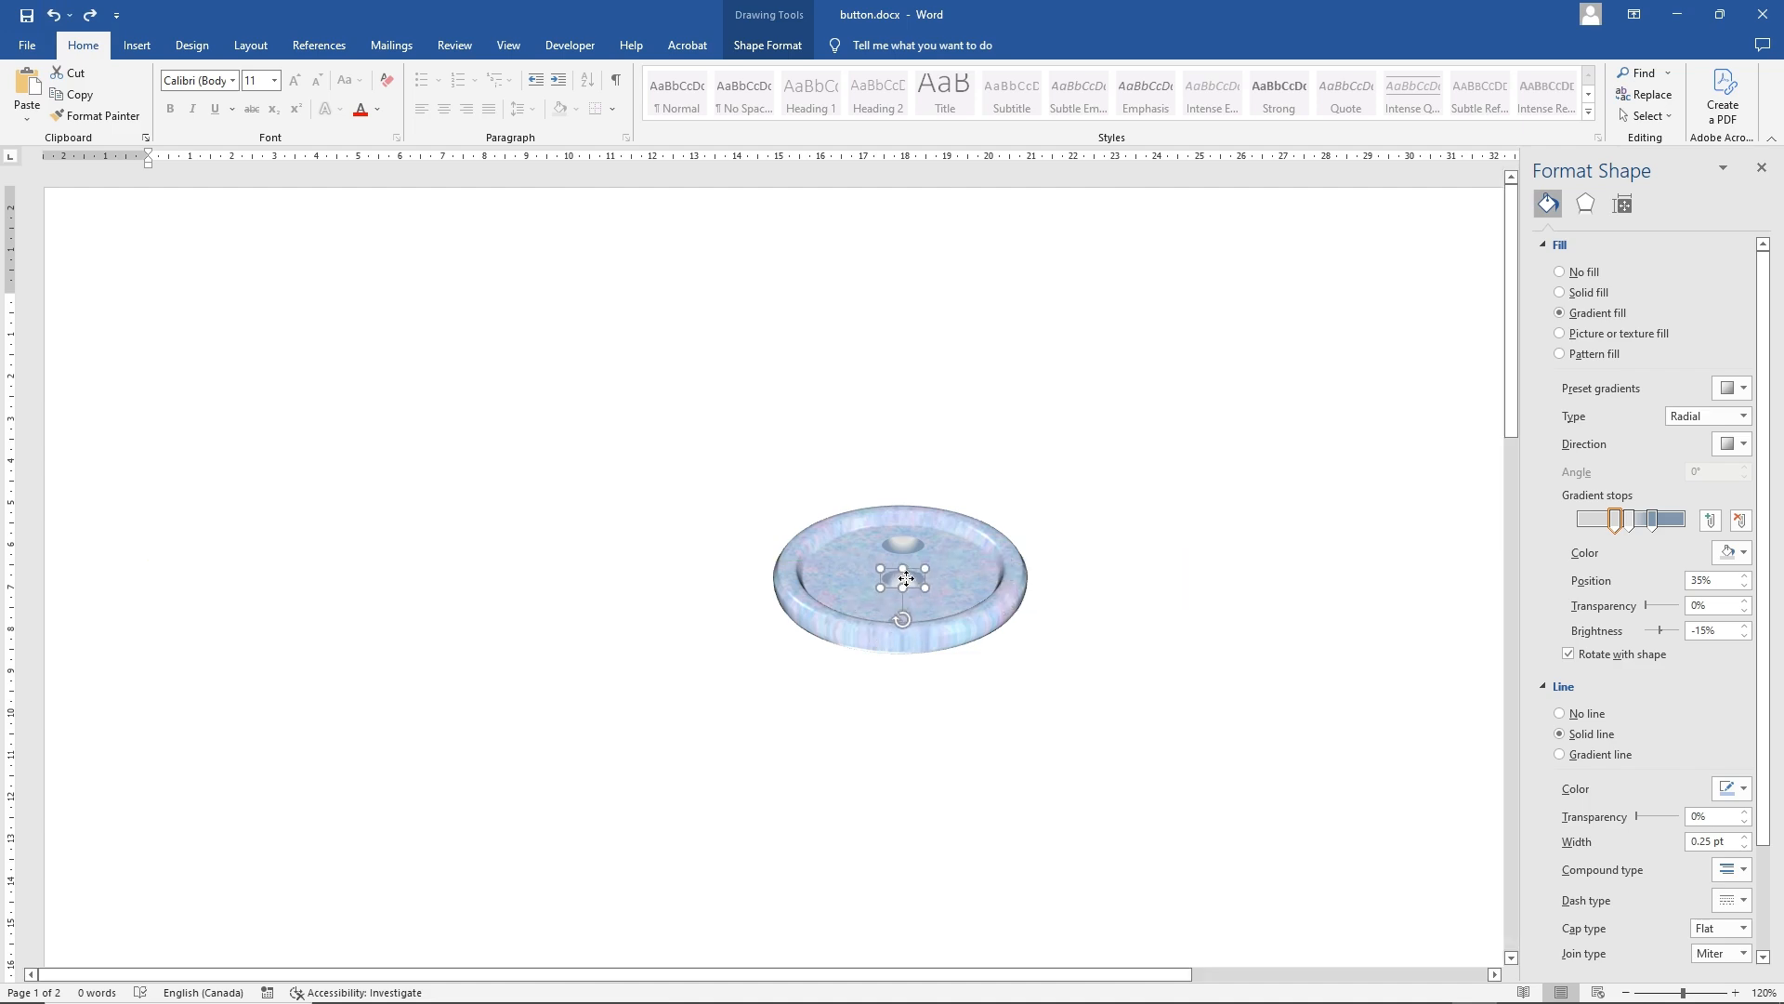
left_click(1159, 625)
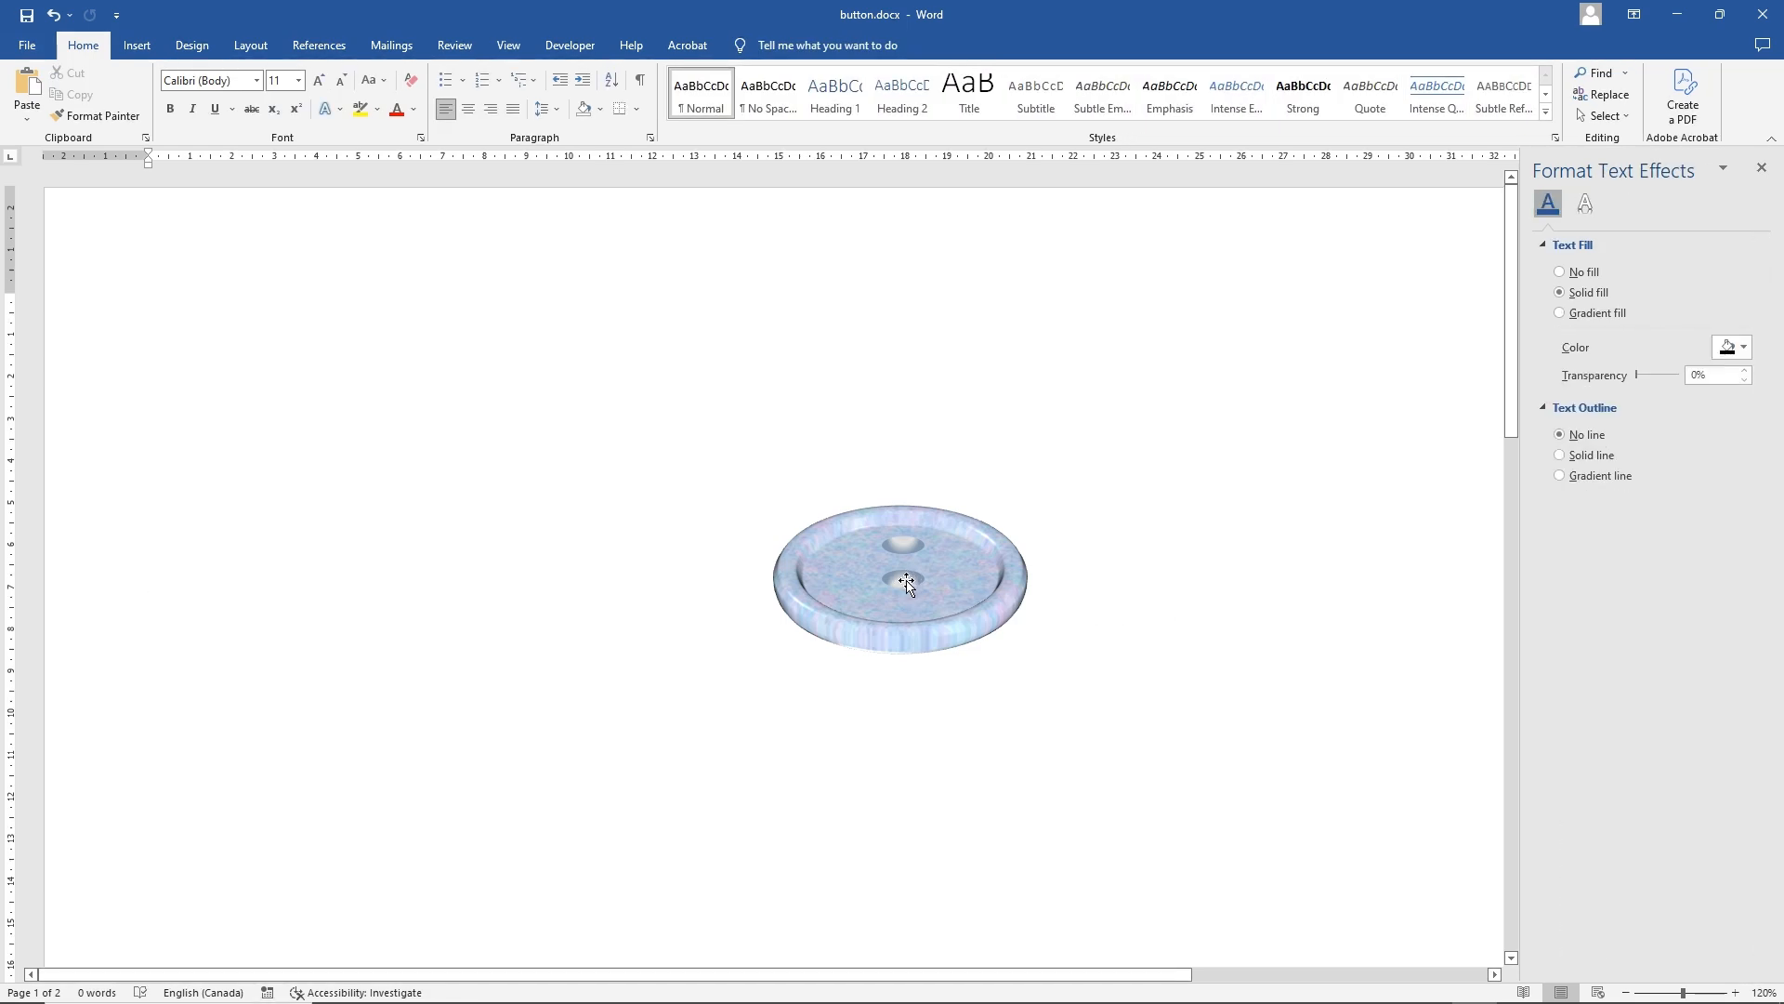
left_click(909, 587)
left_click_drag(903, 587, 906, 591)
left_click(1146, 617)
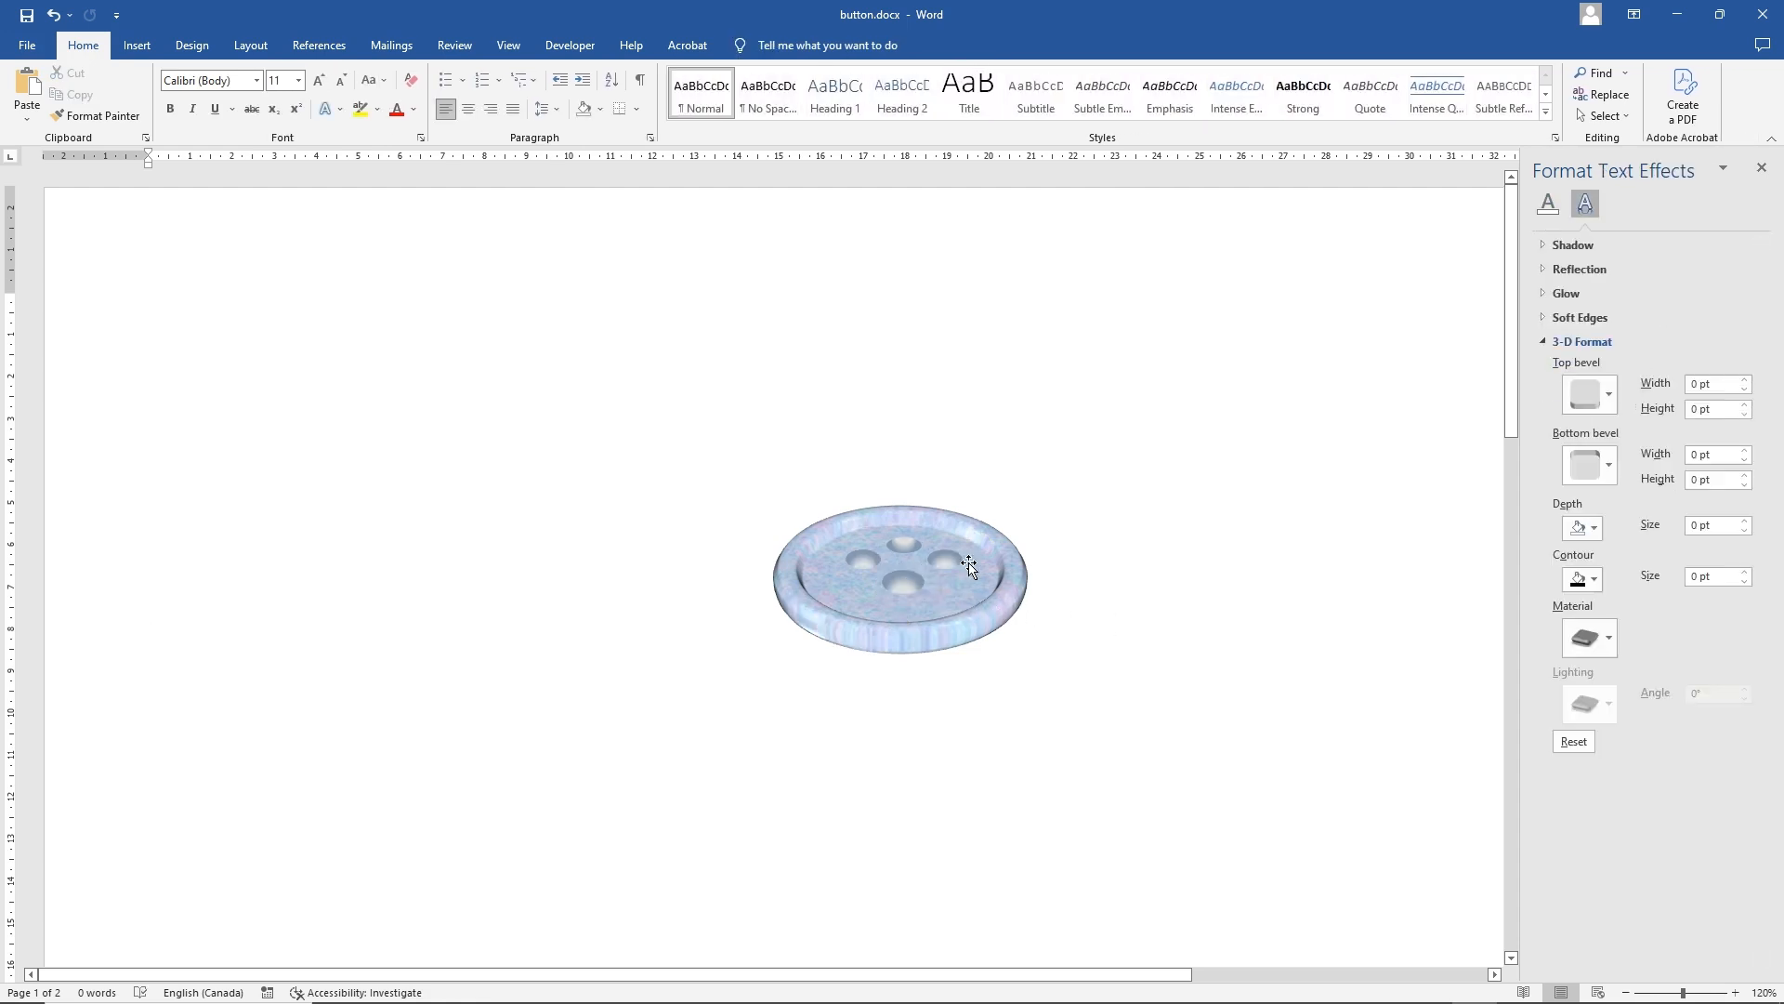
Select all four holes together and shift them slightly to the left to centre them on the button
left_click(902, 544)
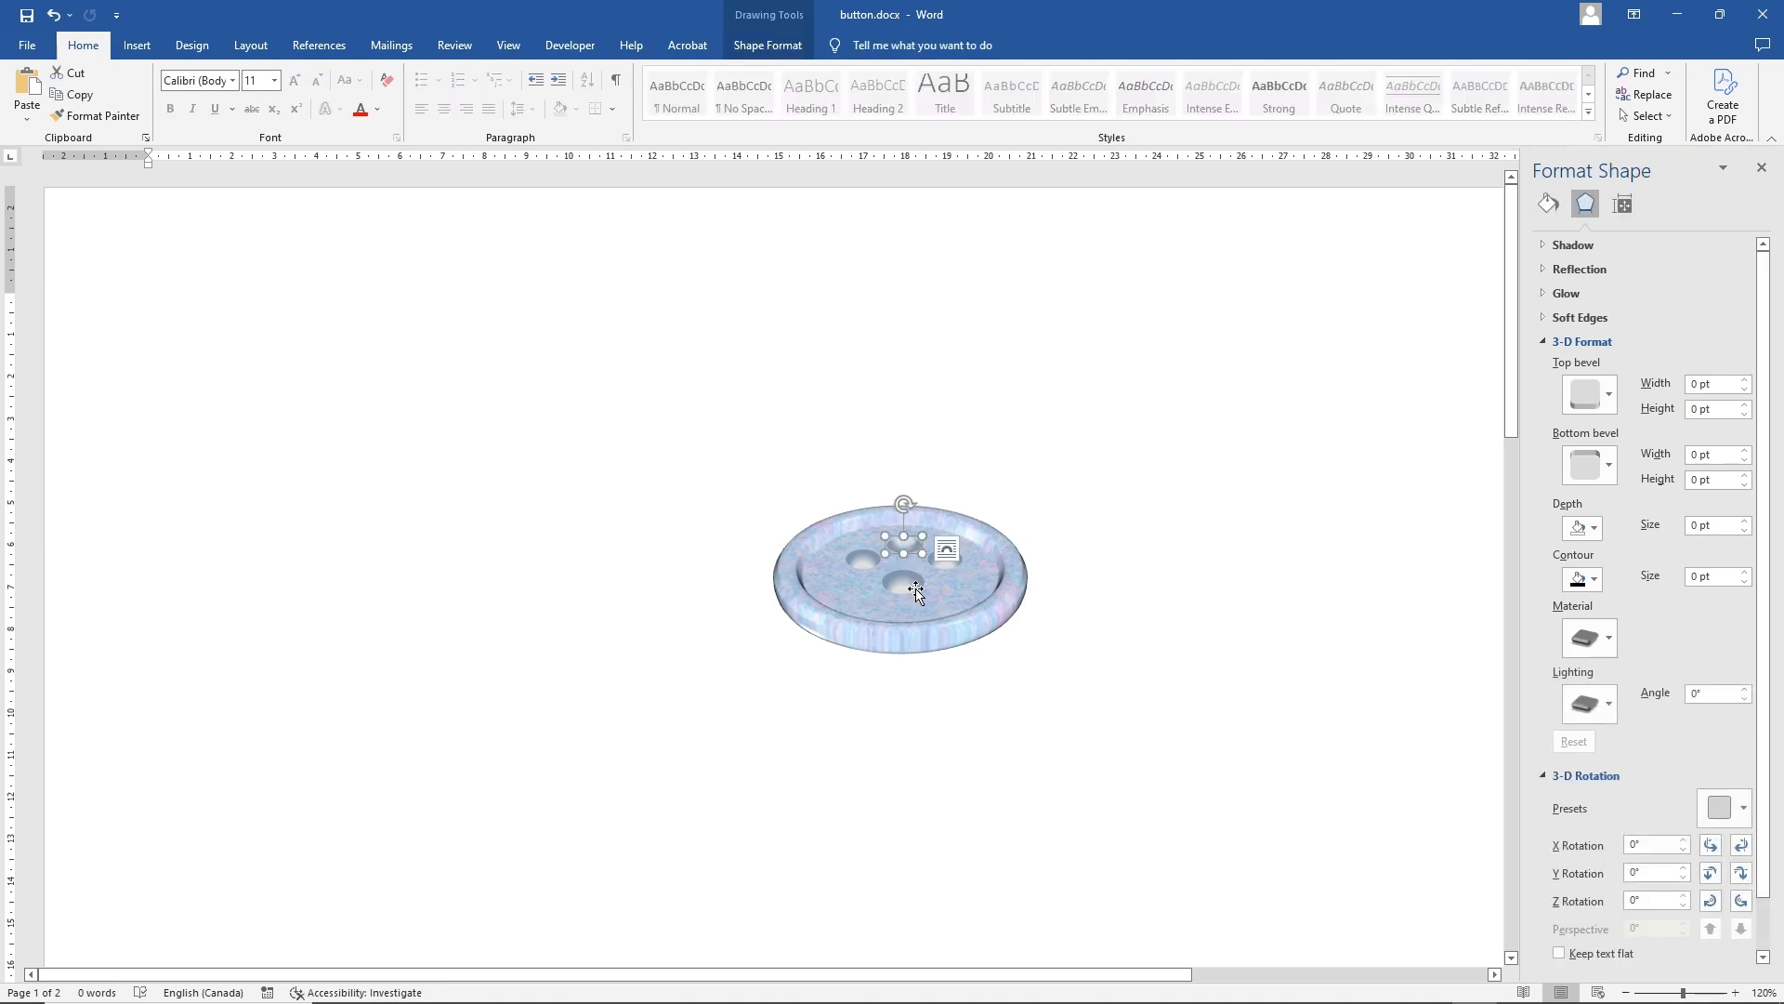
left_click(906, 583, "shift")
left_click(862, 560, "shift")
left_click(945, 562, "shift")
left_click_drag(947, 561, 942, 558)
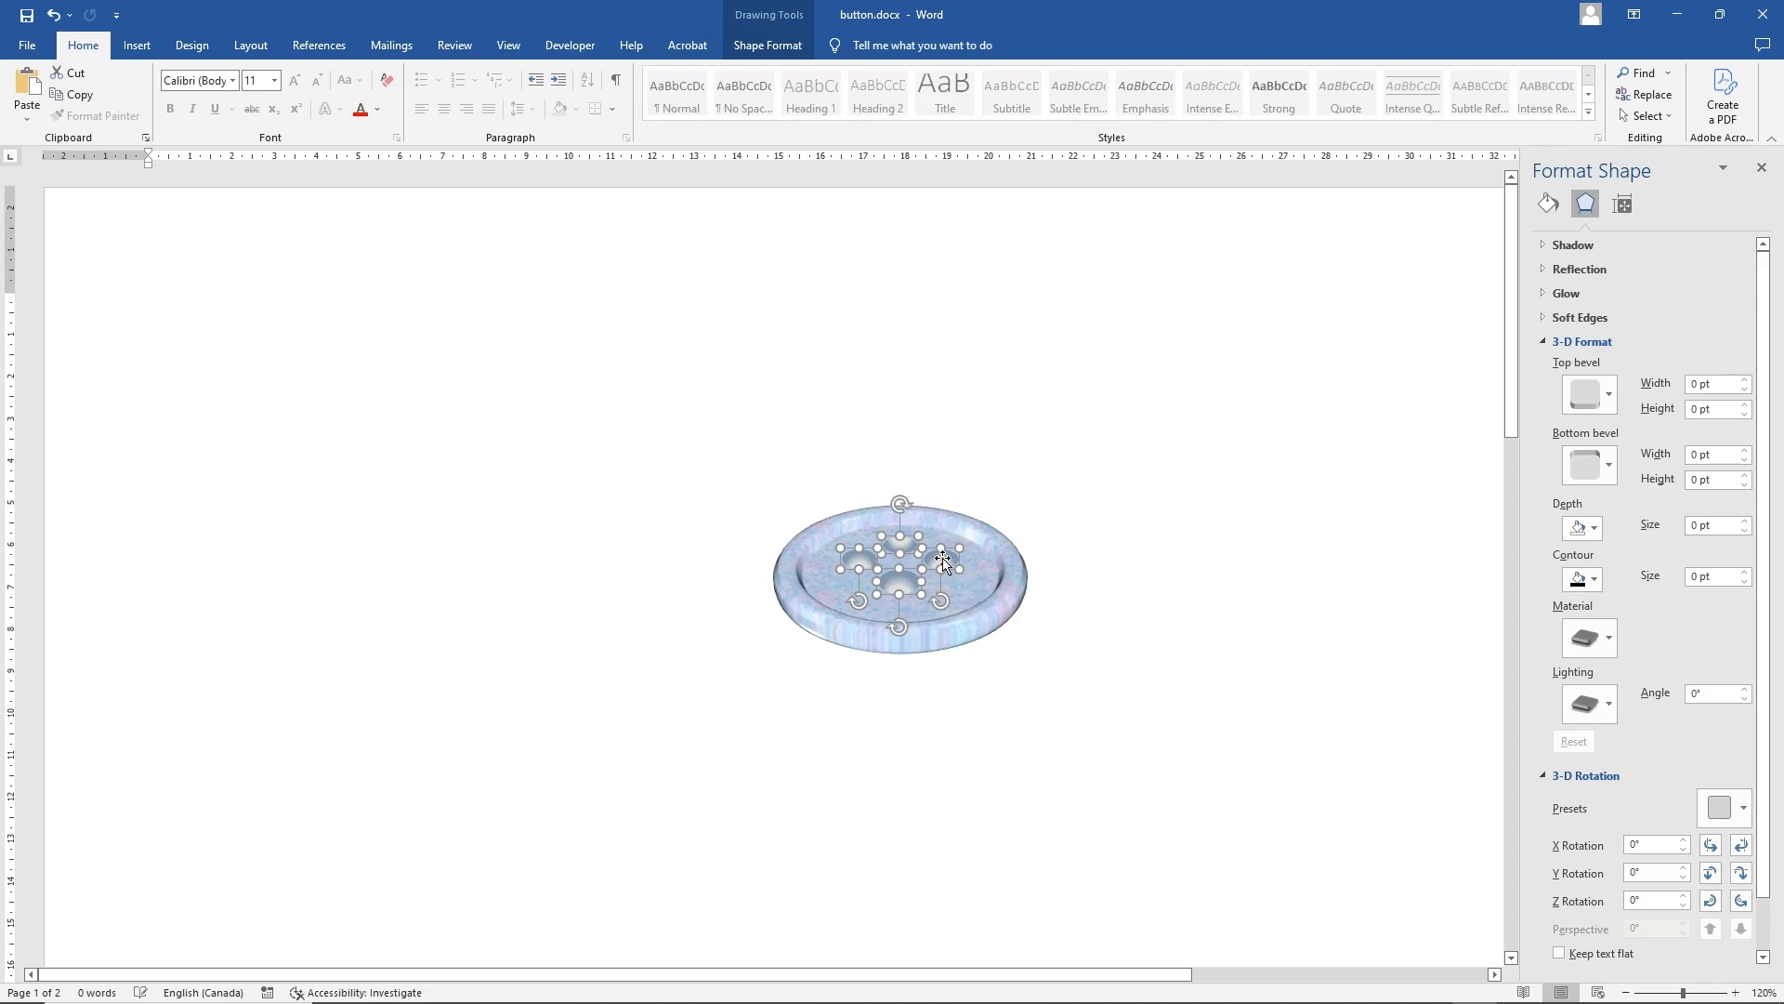
left_click(1210, 569)
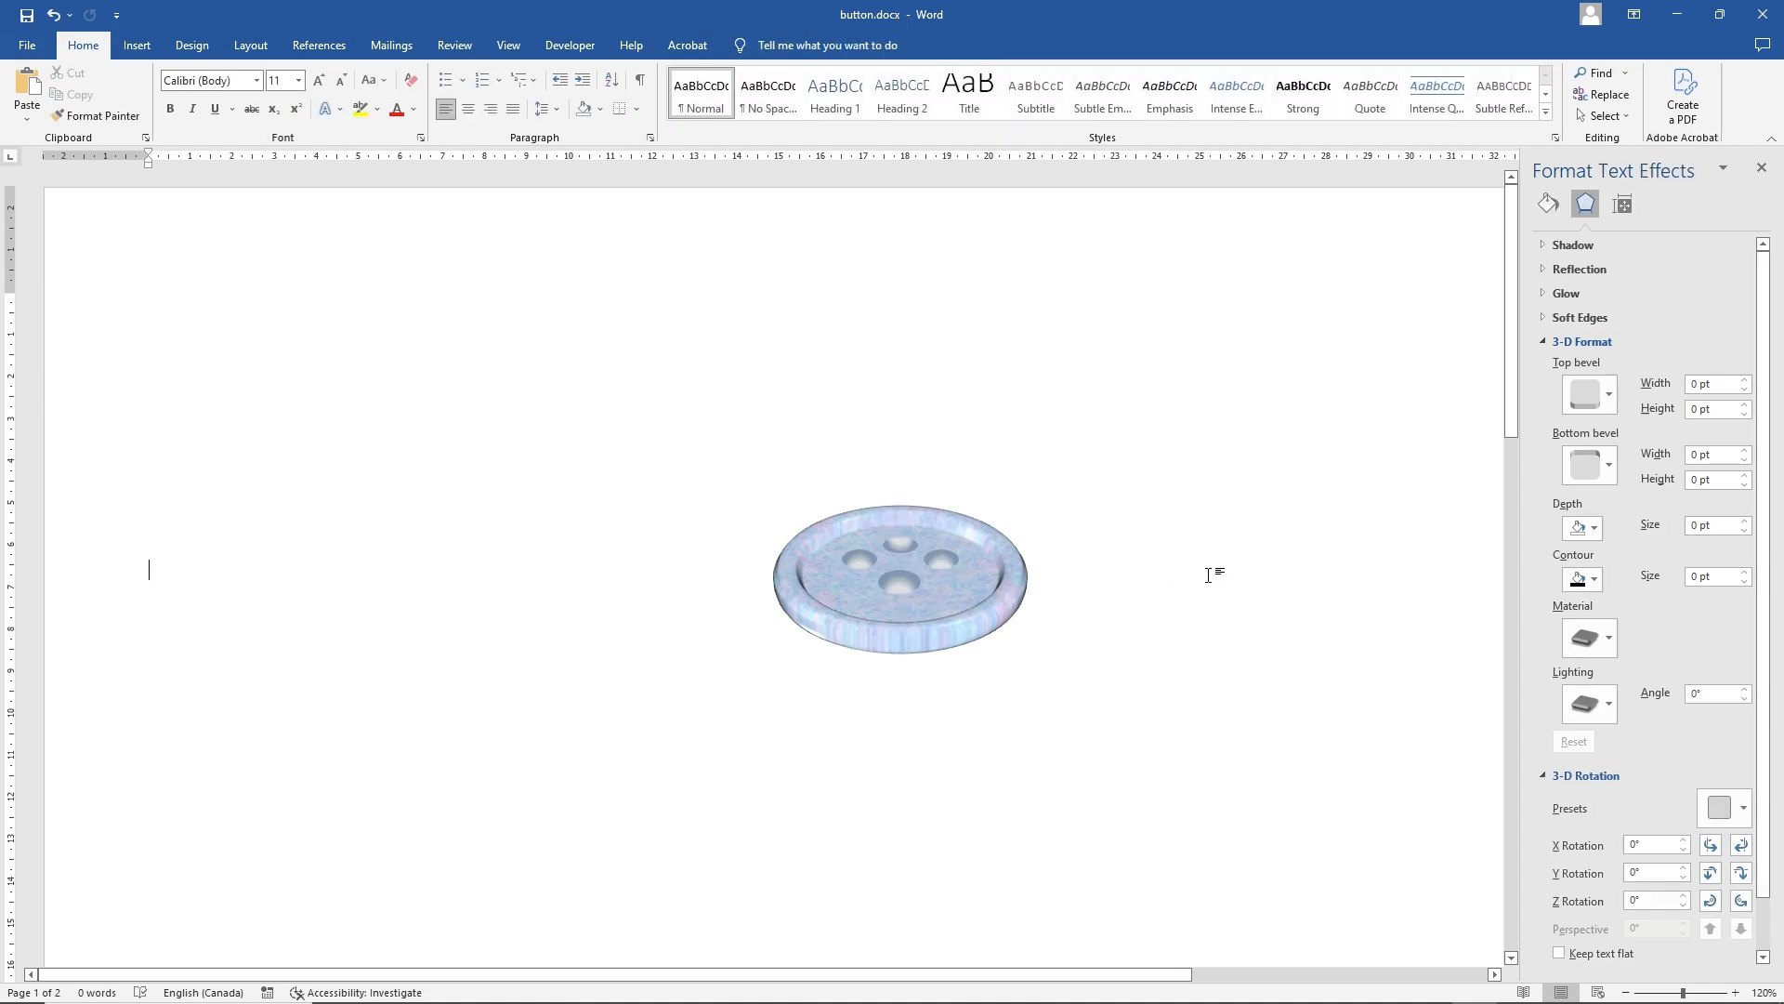
Set the outline of the button's uppermost hole to Blue, Accent 1, Lighter 40%
left_click(903, 548)
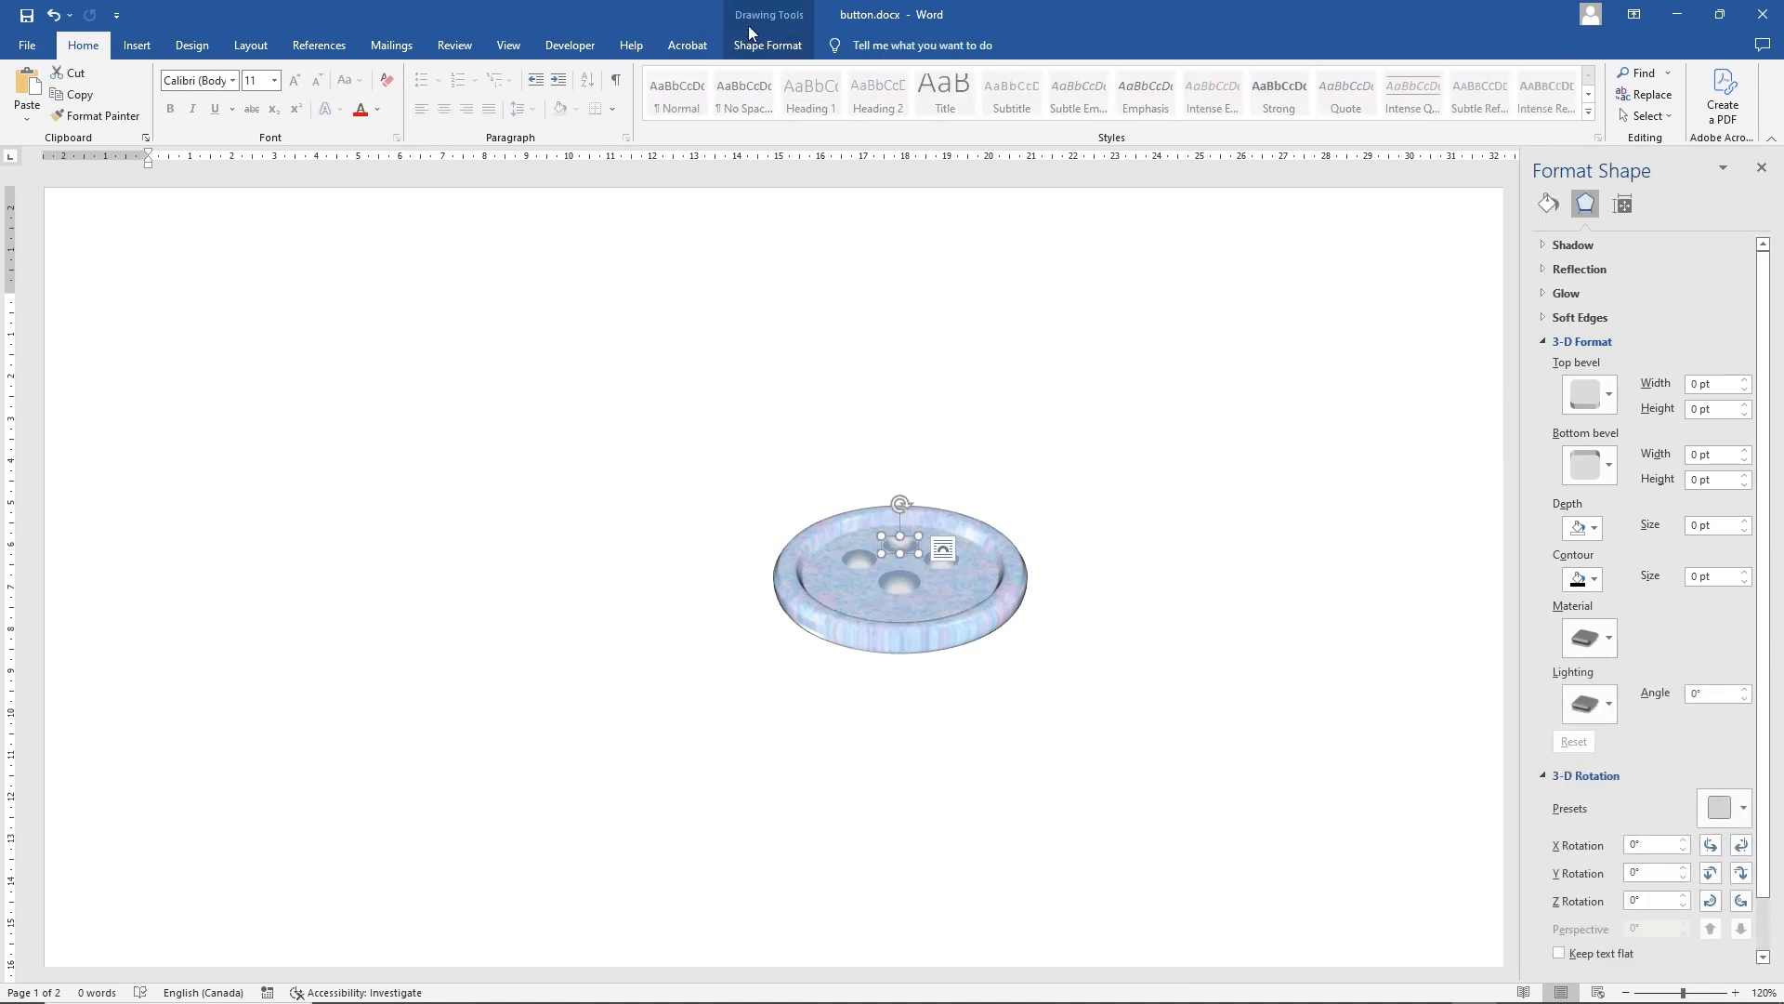
left_click(778, 56)
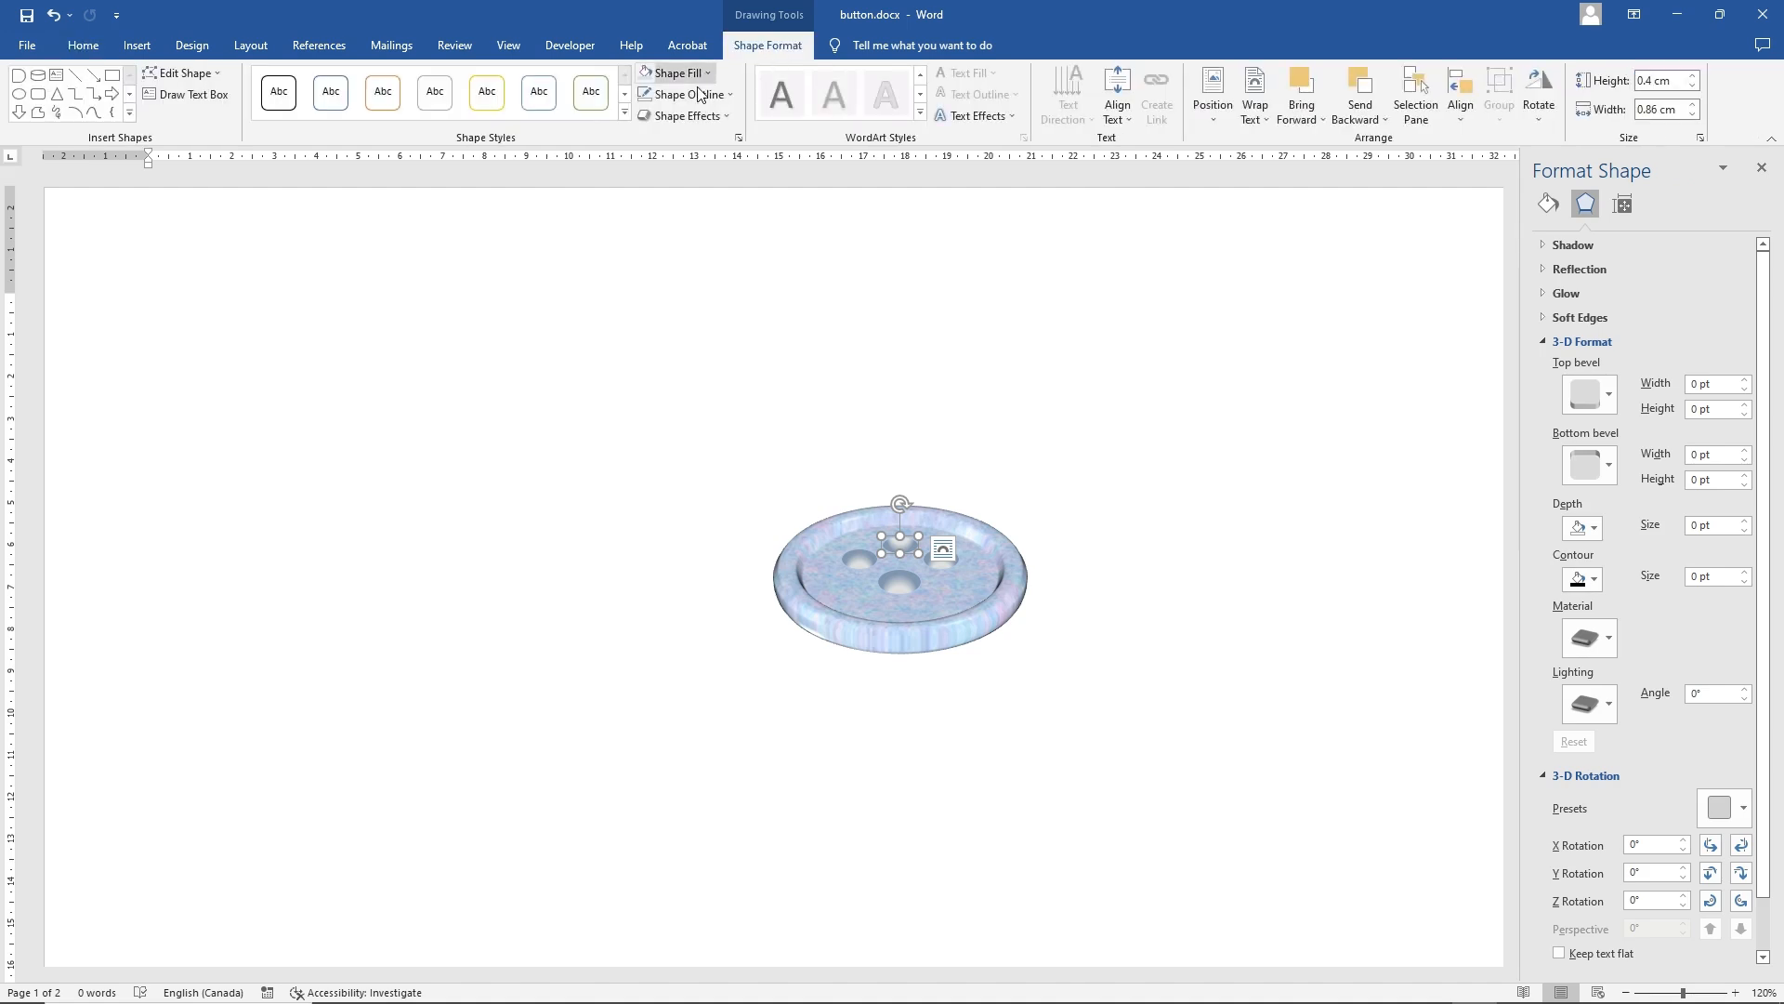
left_click(697, 96)
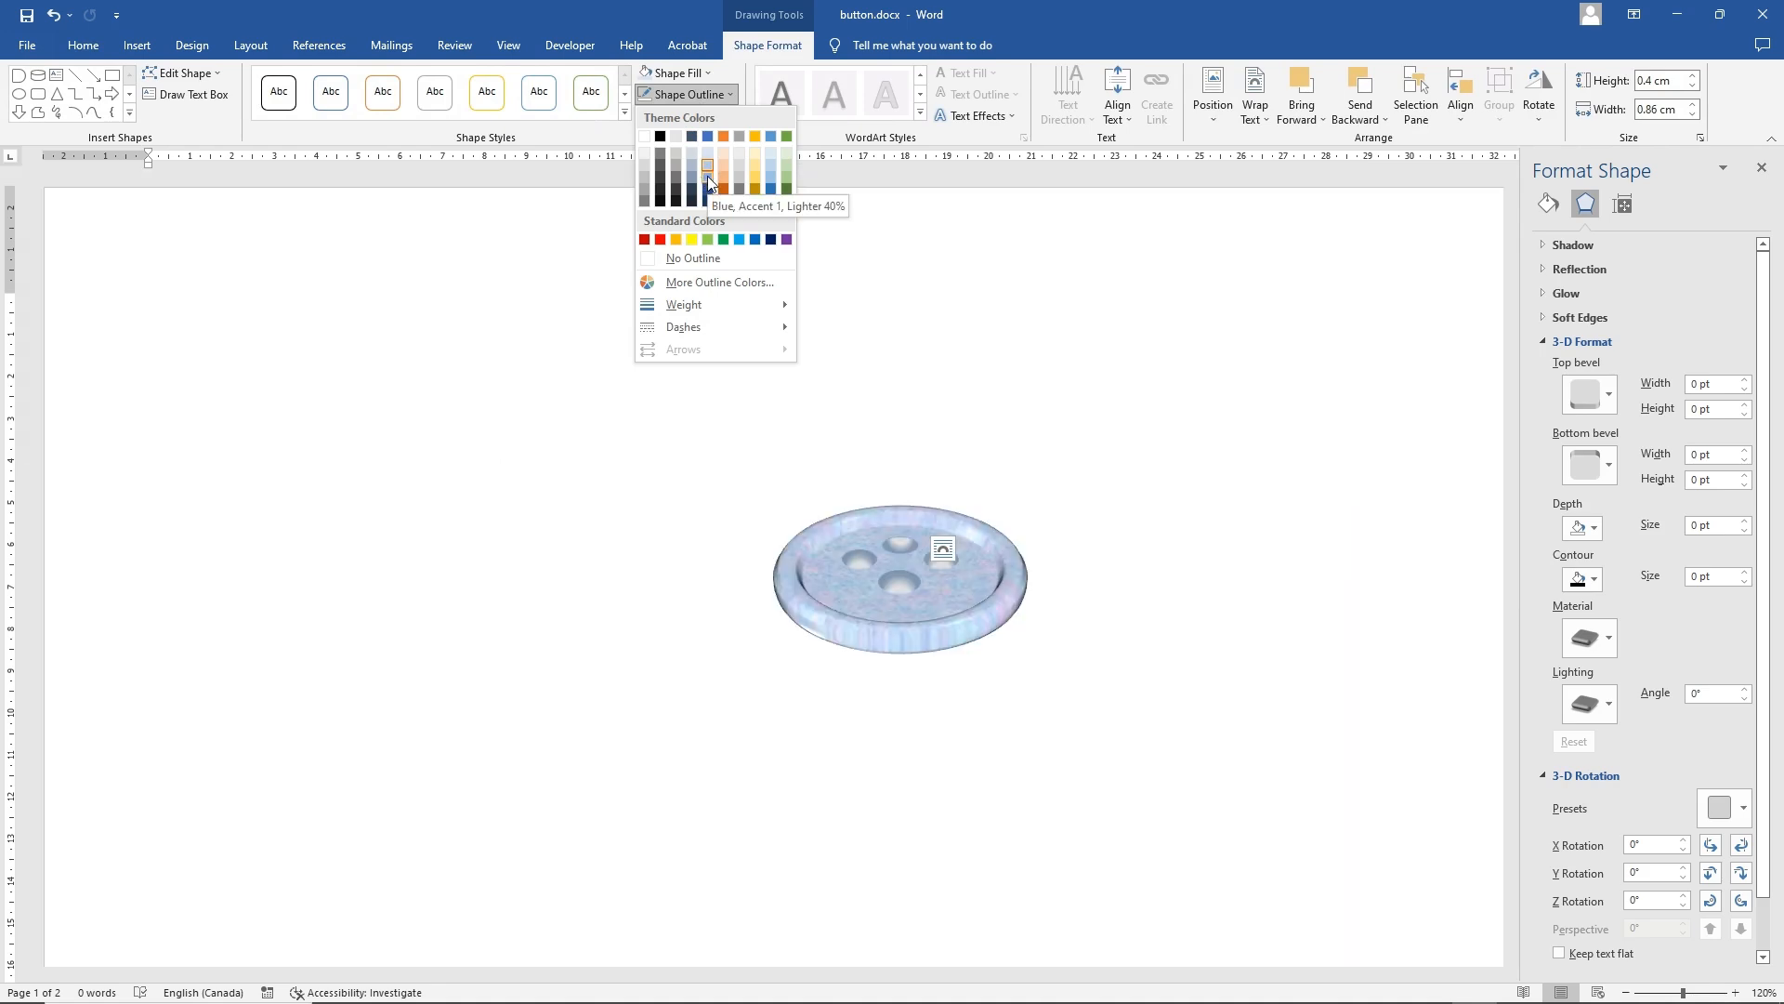
left_click(706, 175)
left_click(1155, 347)
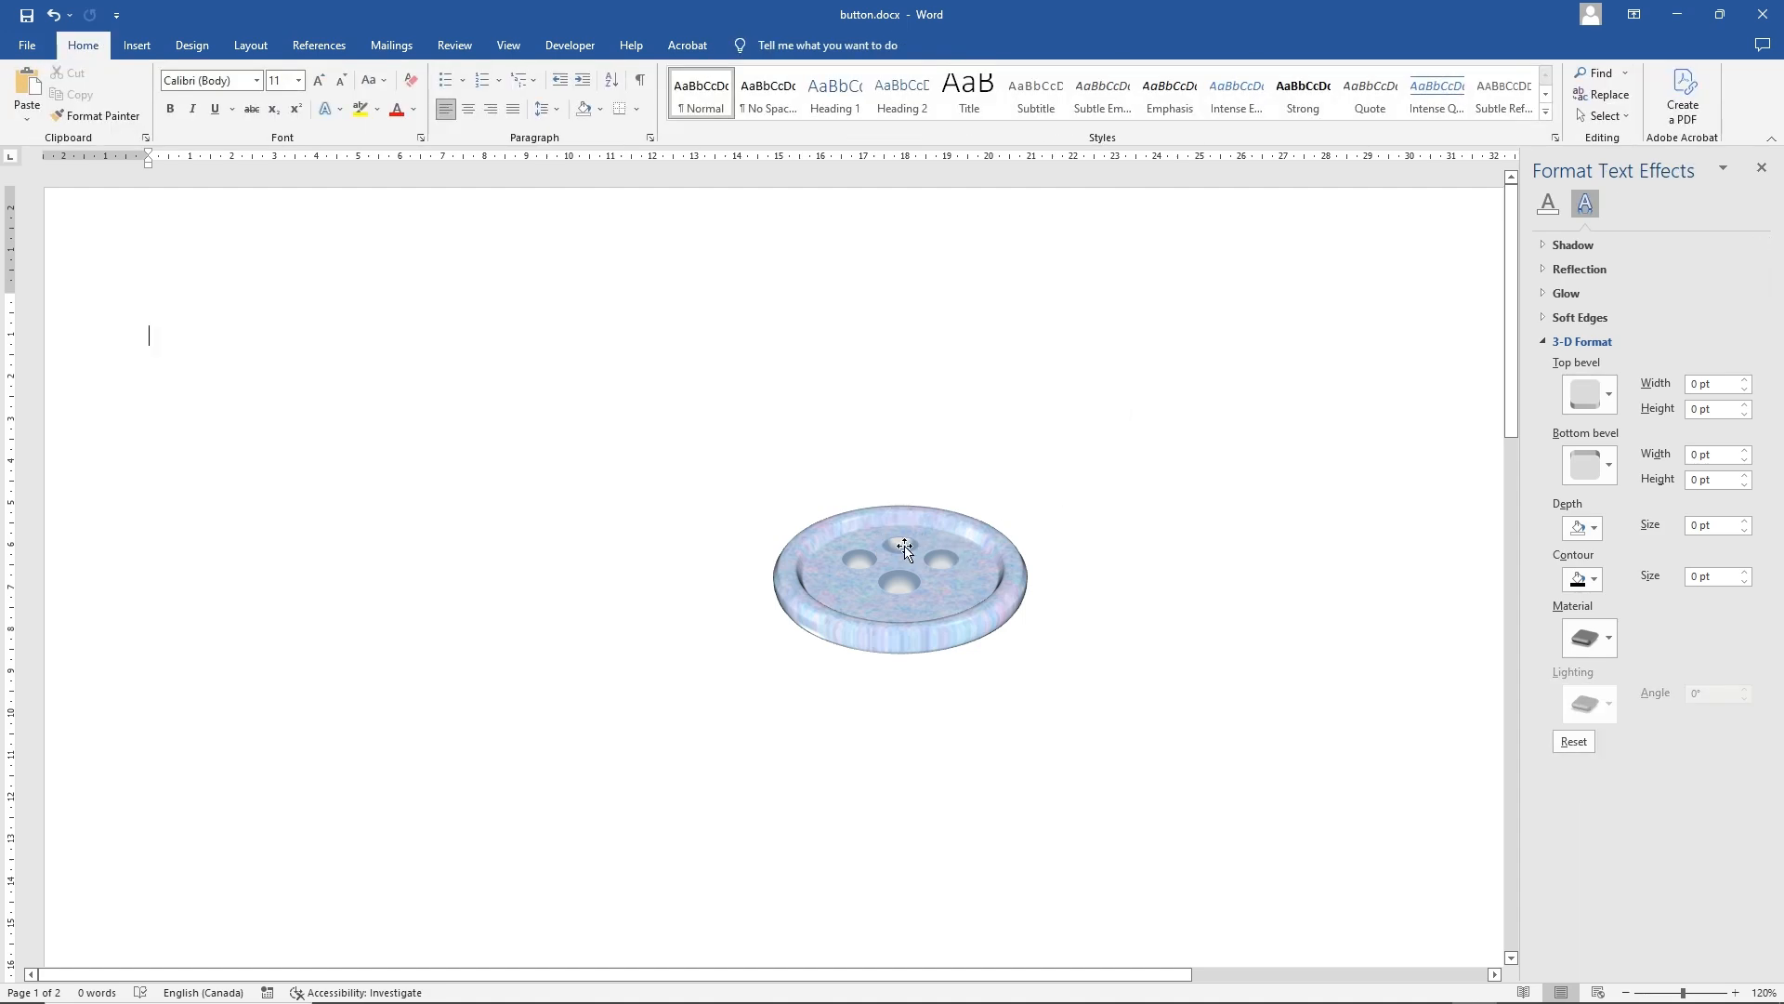
Undo the last change, then move the whole button graphic toward the left side of the page
key("ctrl+z")
left_click(1736, 994)
left_click(1735, 993)
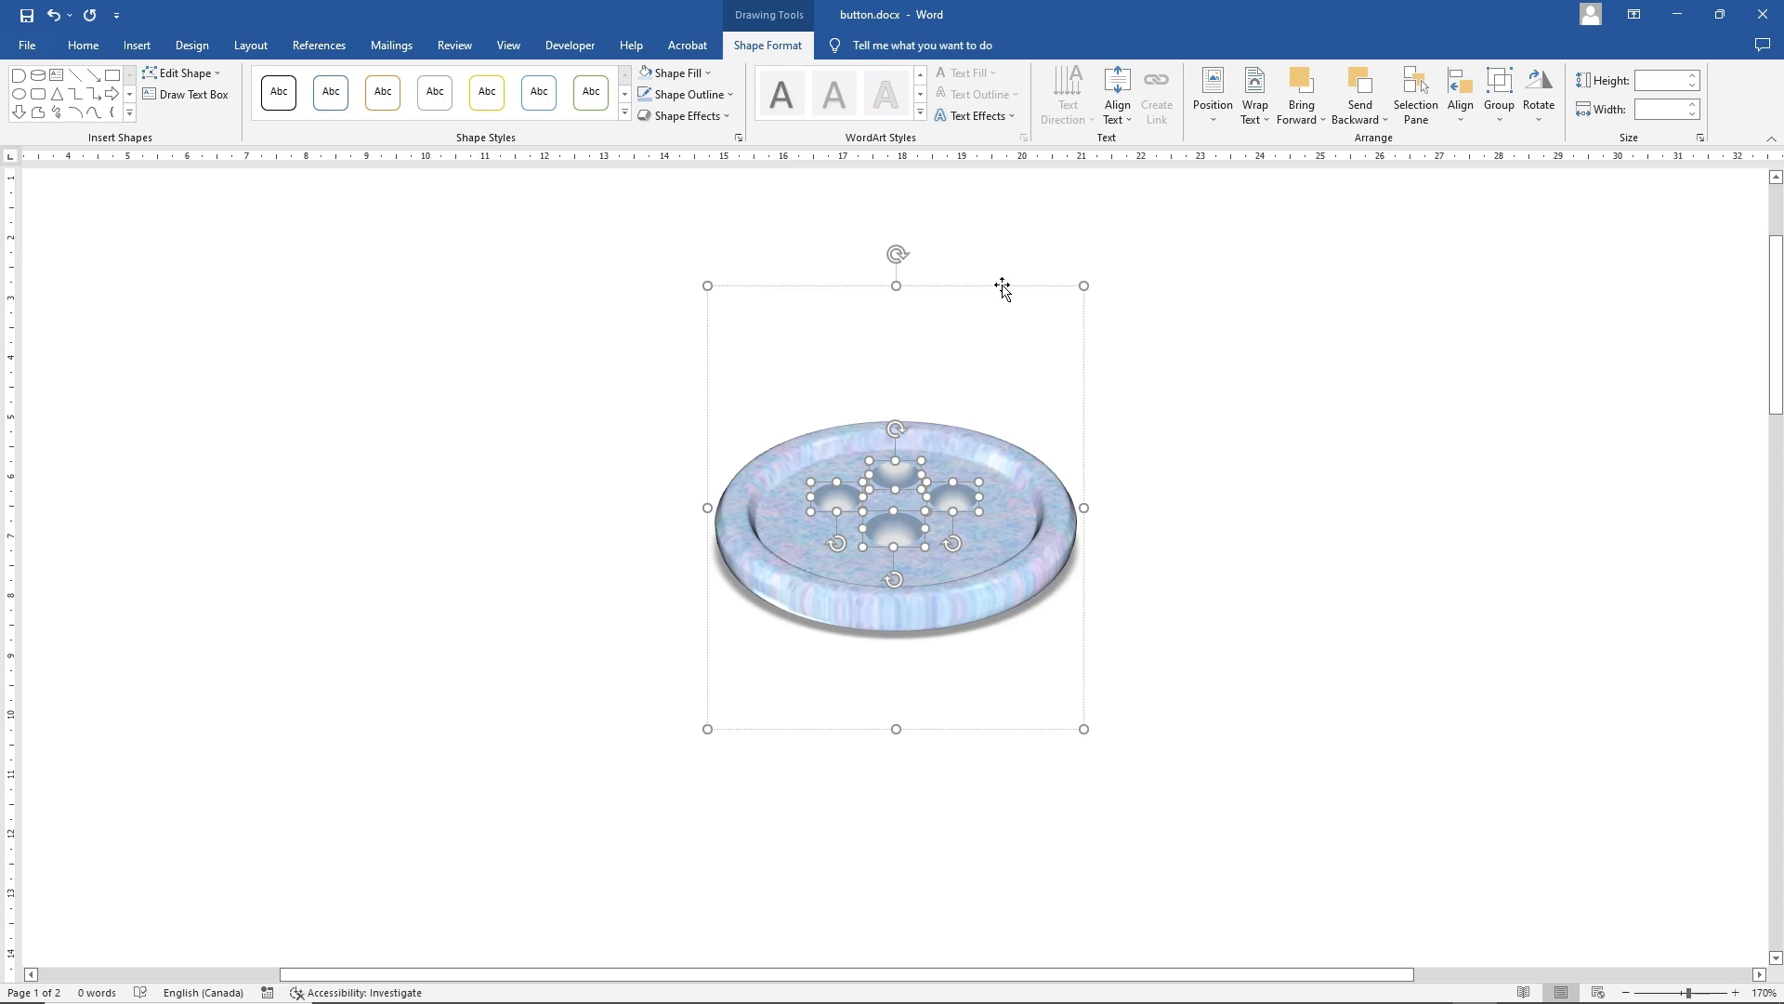
left_click_drag(997, 284, 499, 298)
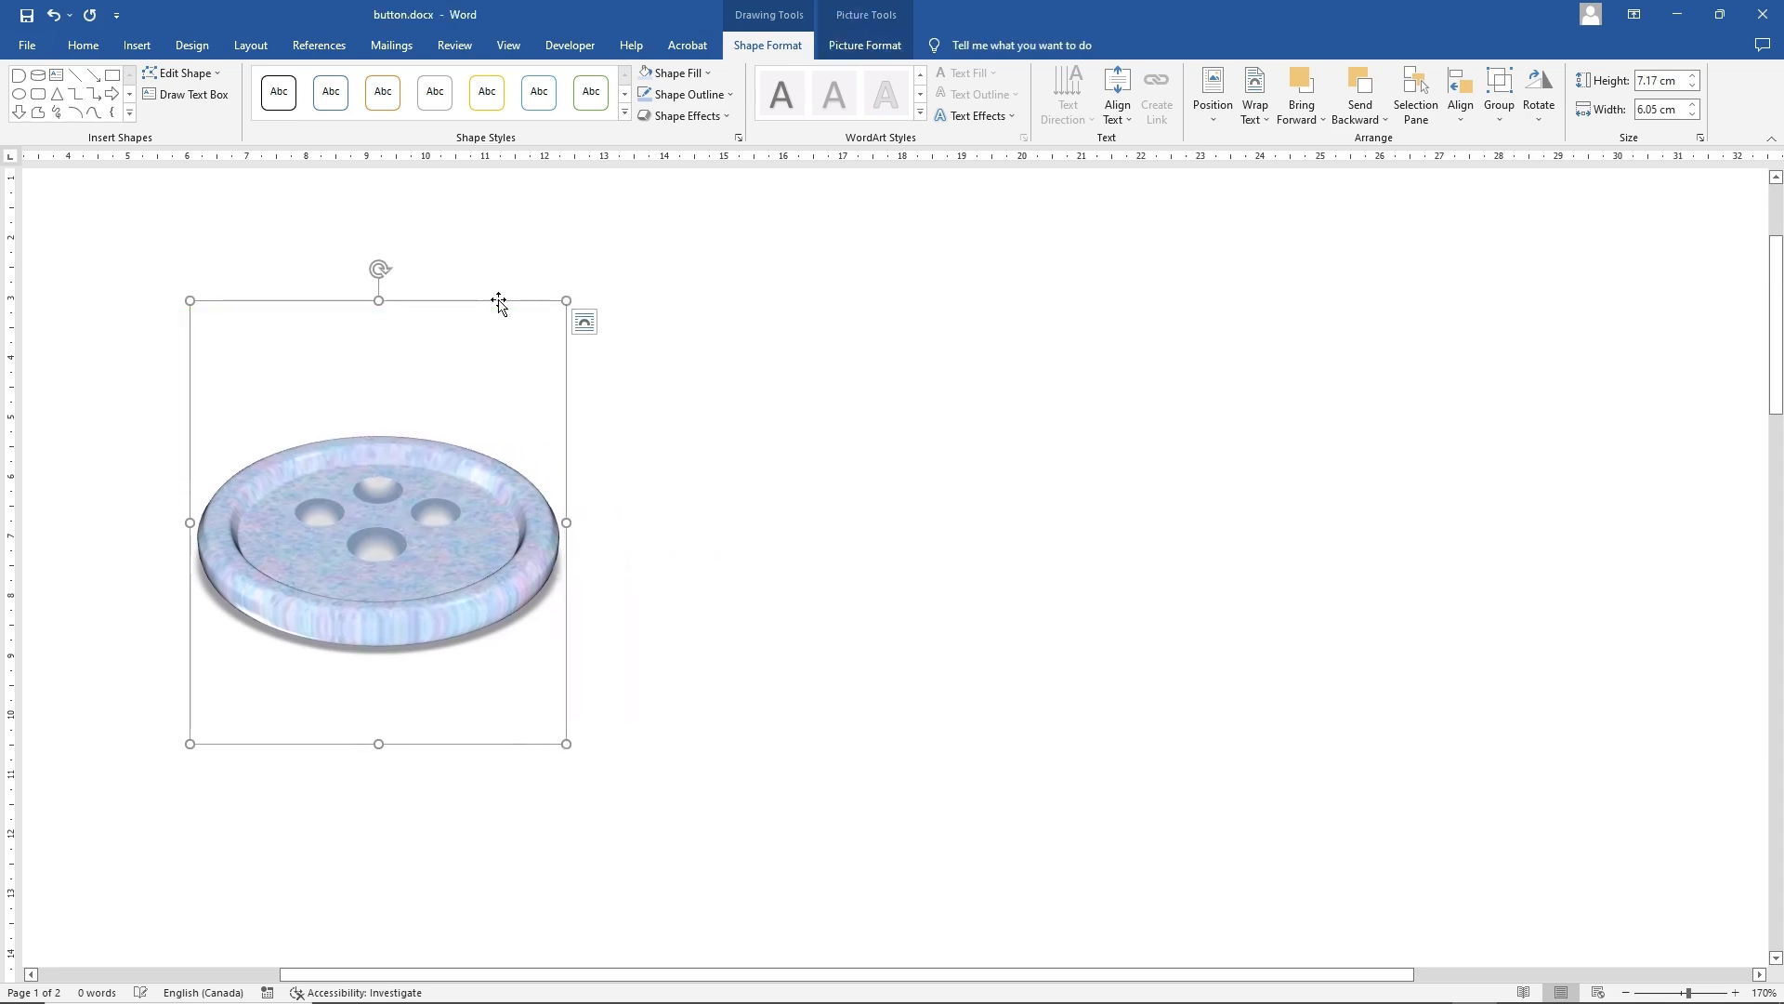
Select all four holes of the button and apply the Angle bevel preset to them
left_click(430, 514)
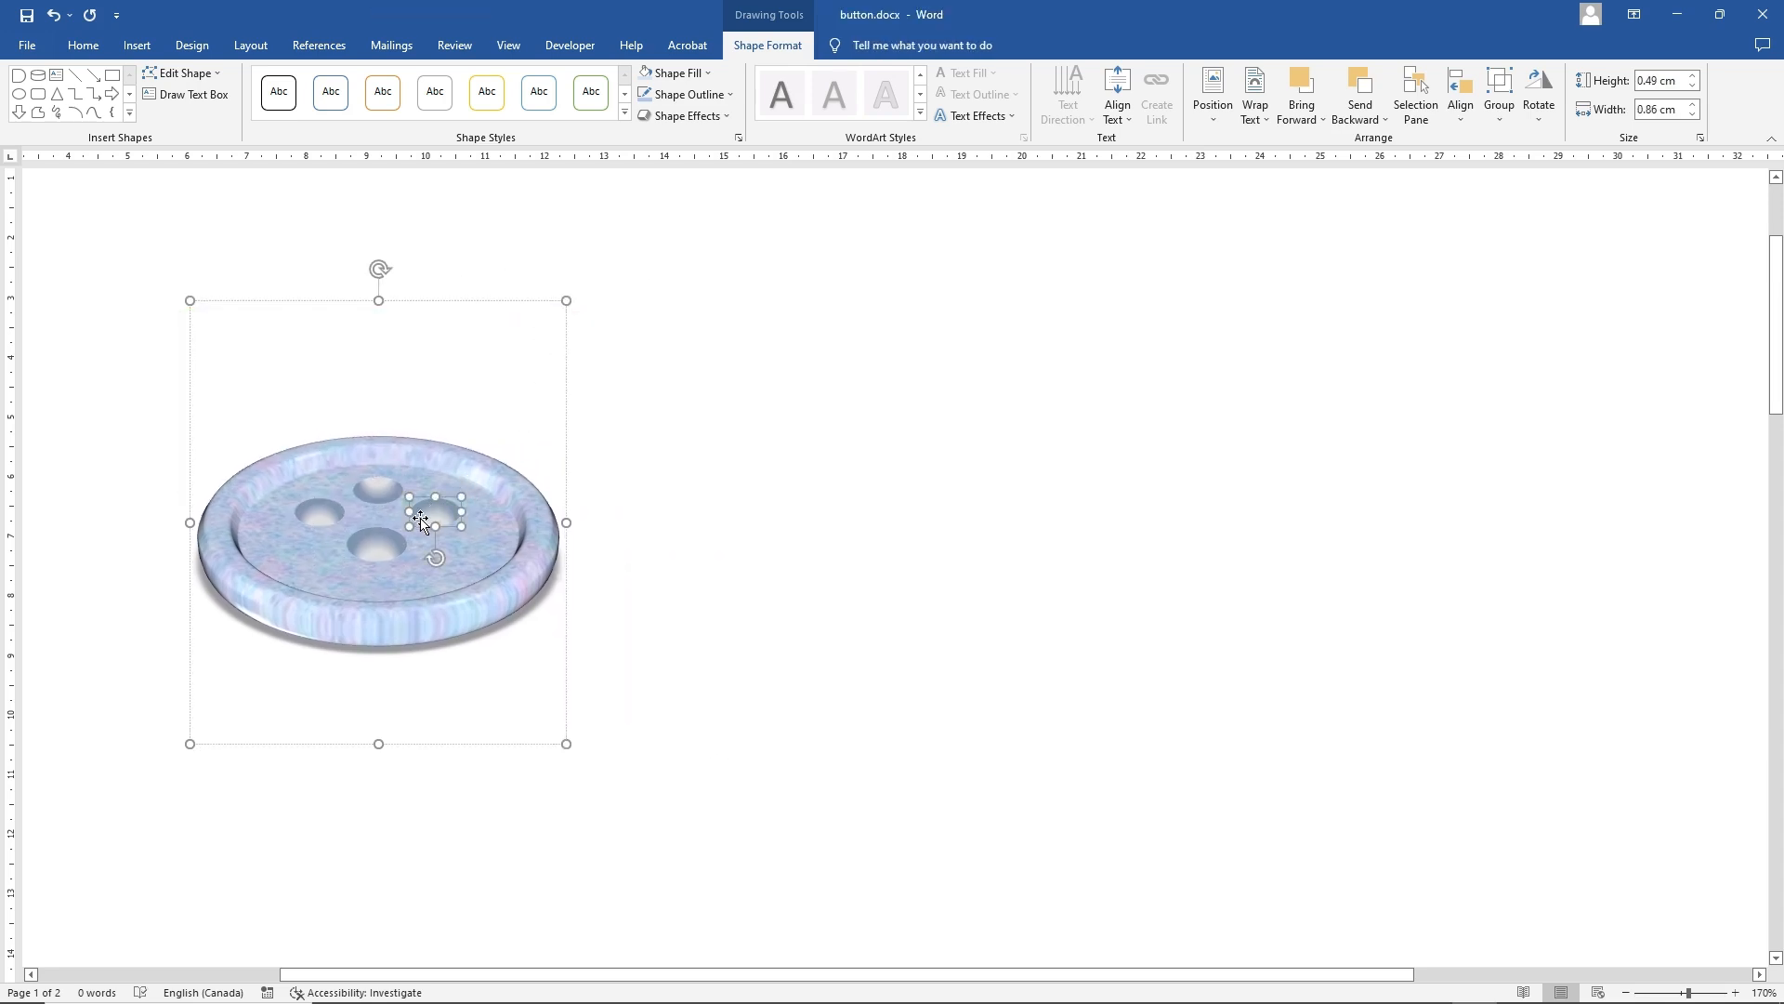
left_click(379, 543, "shift")
left_click(368, 493, "shift")
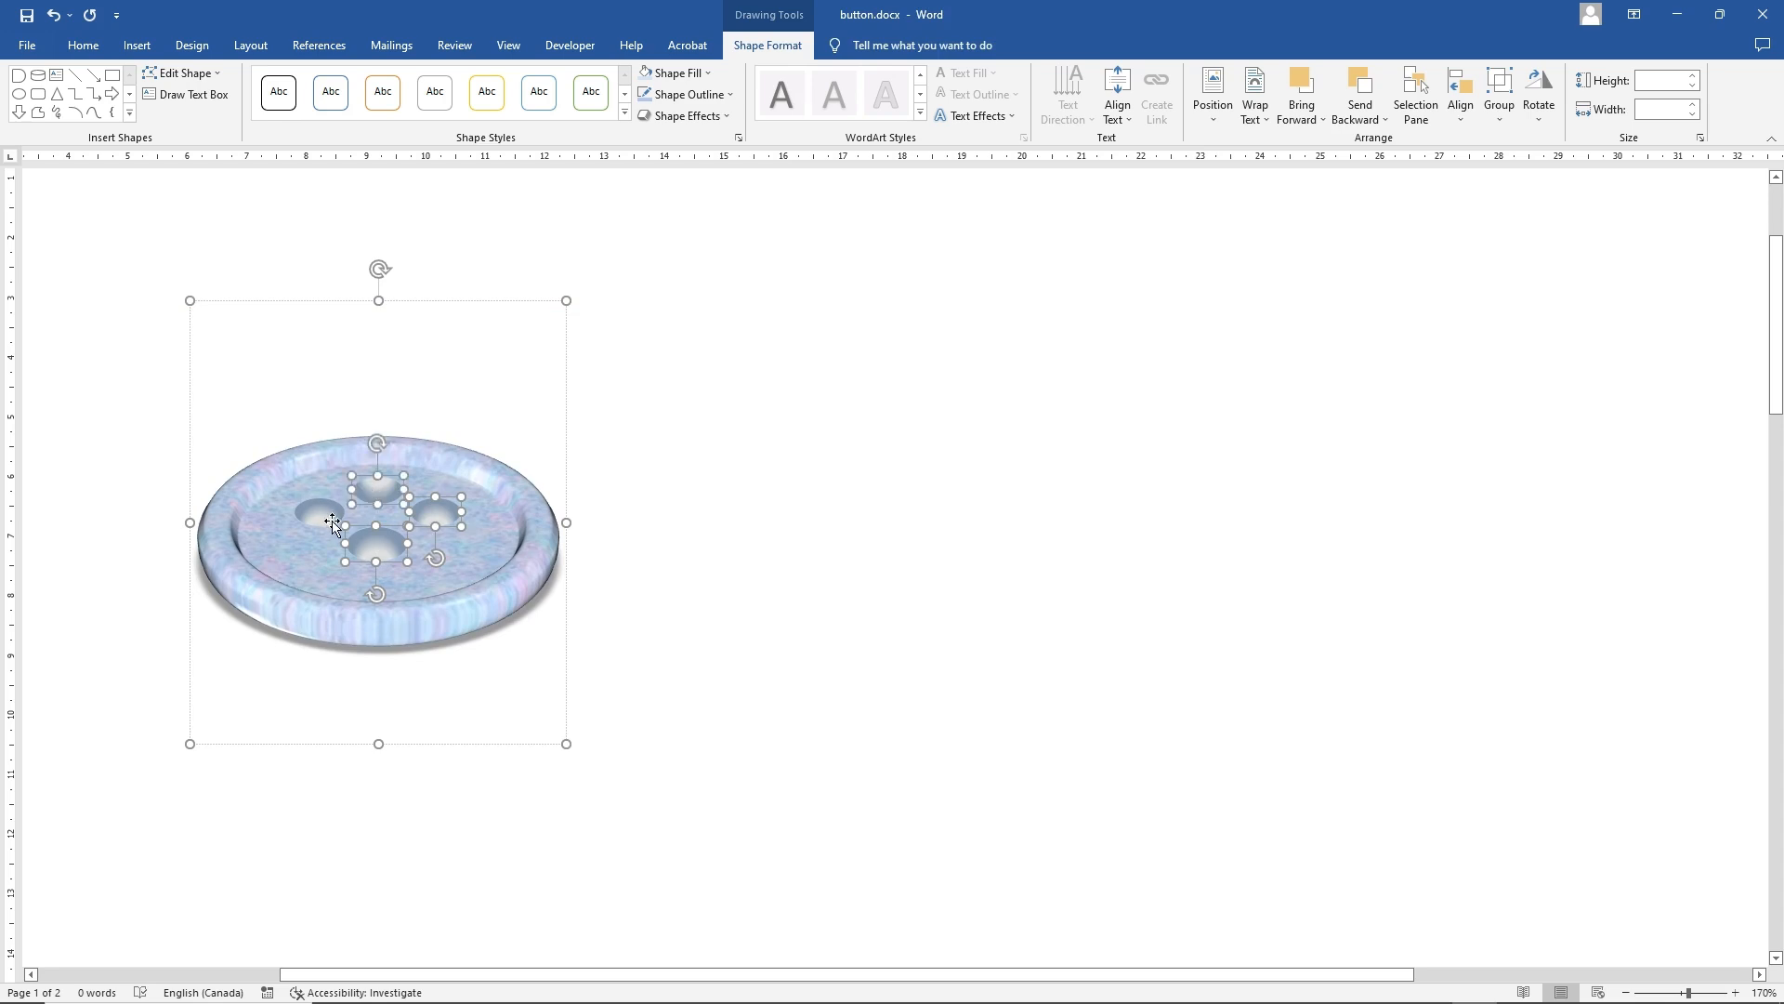
left_click(318, 513, "shift")
left_click(685, 115)
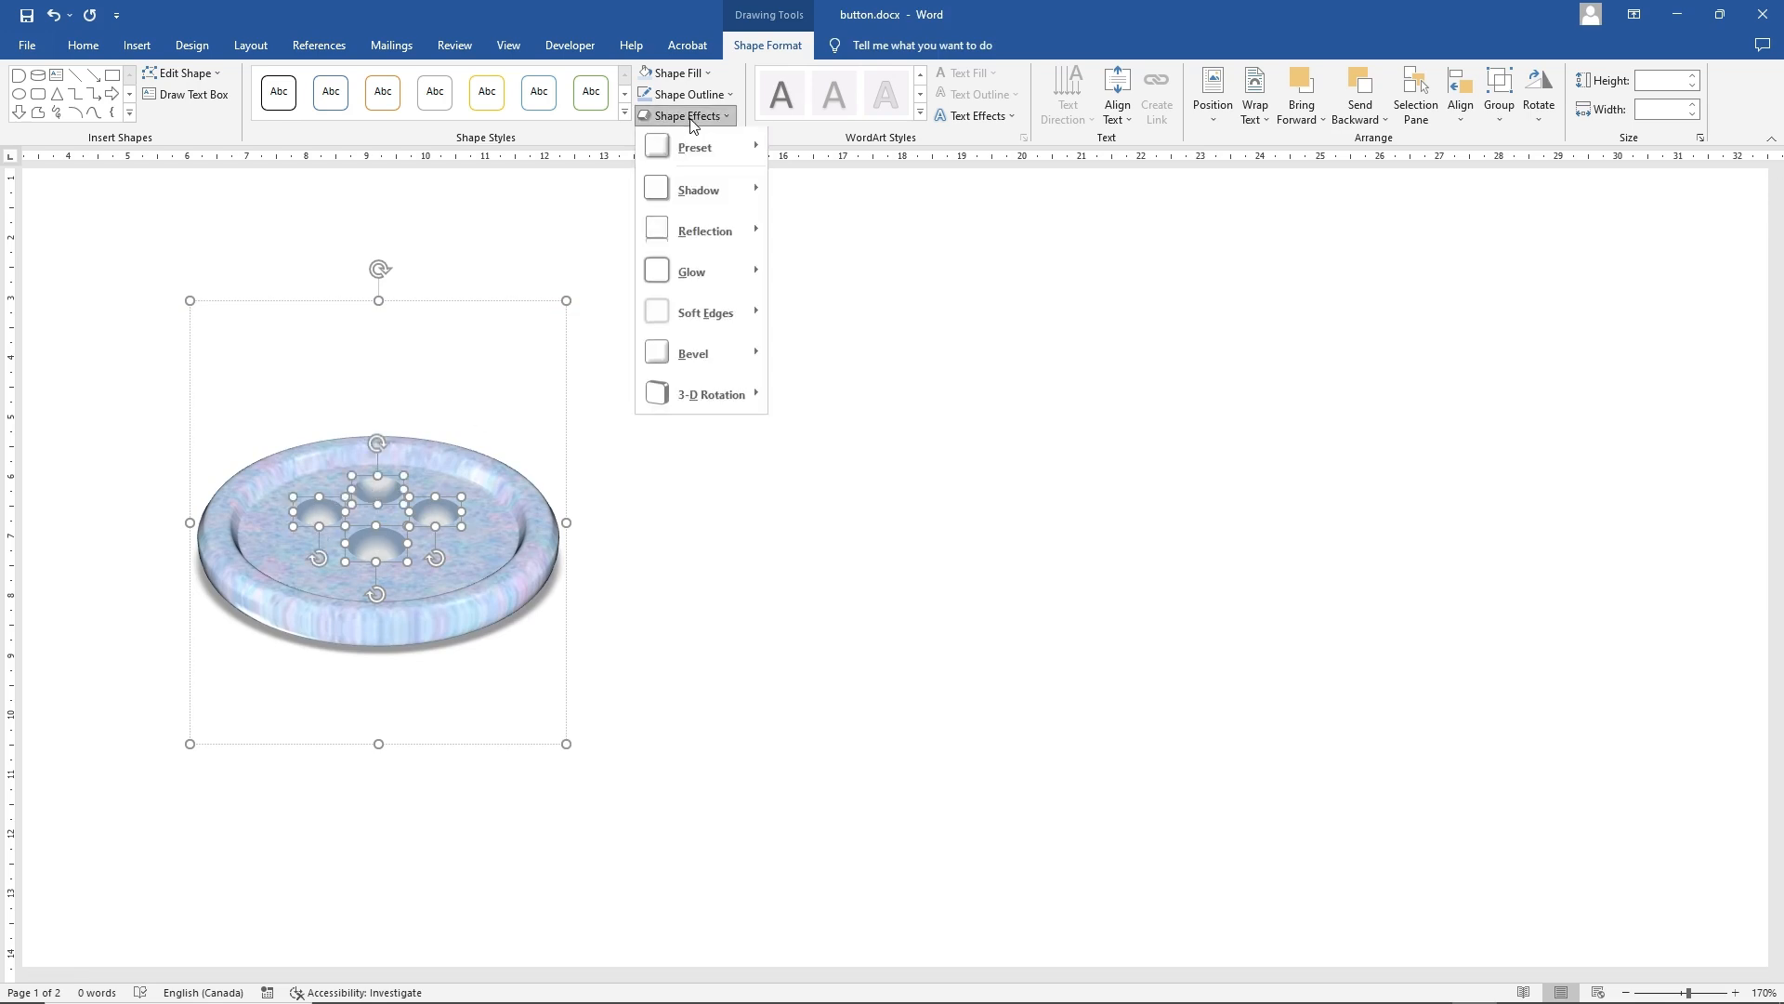
mouse_move(711, 357)
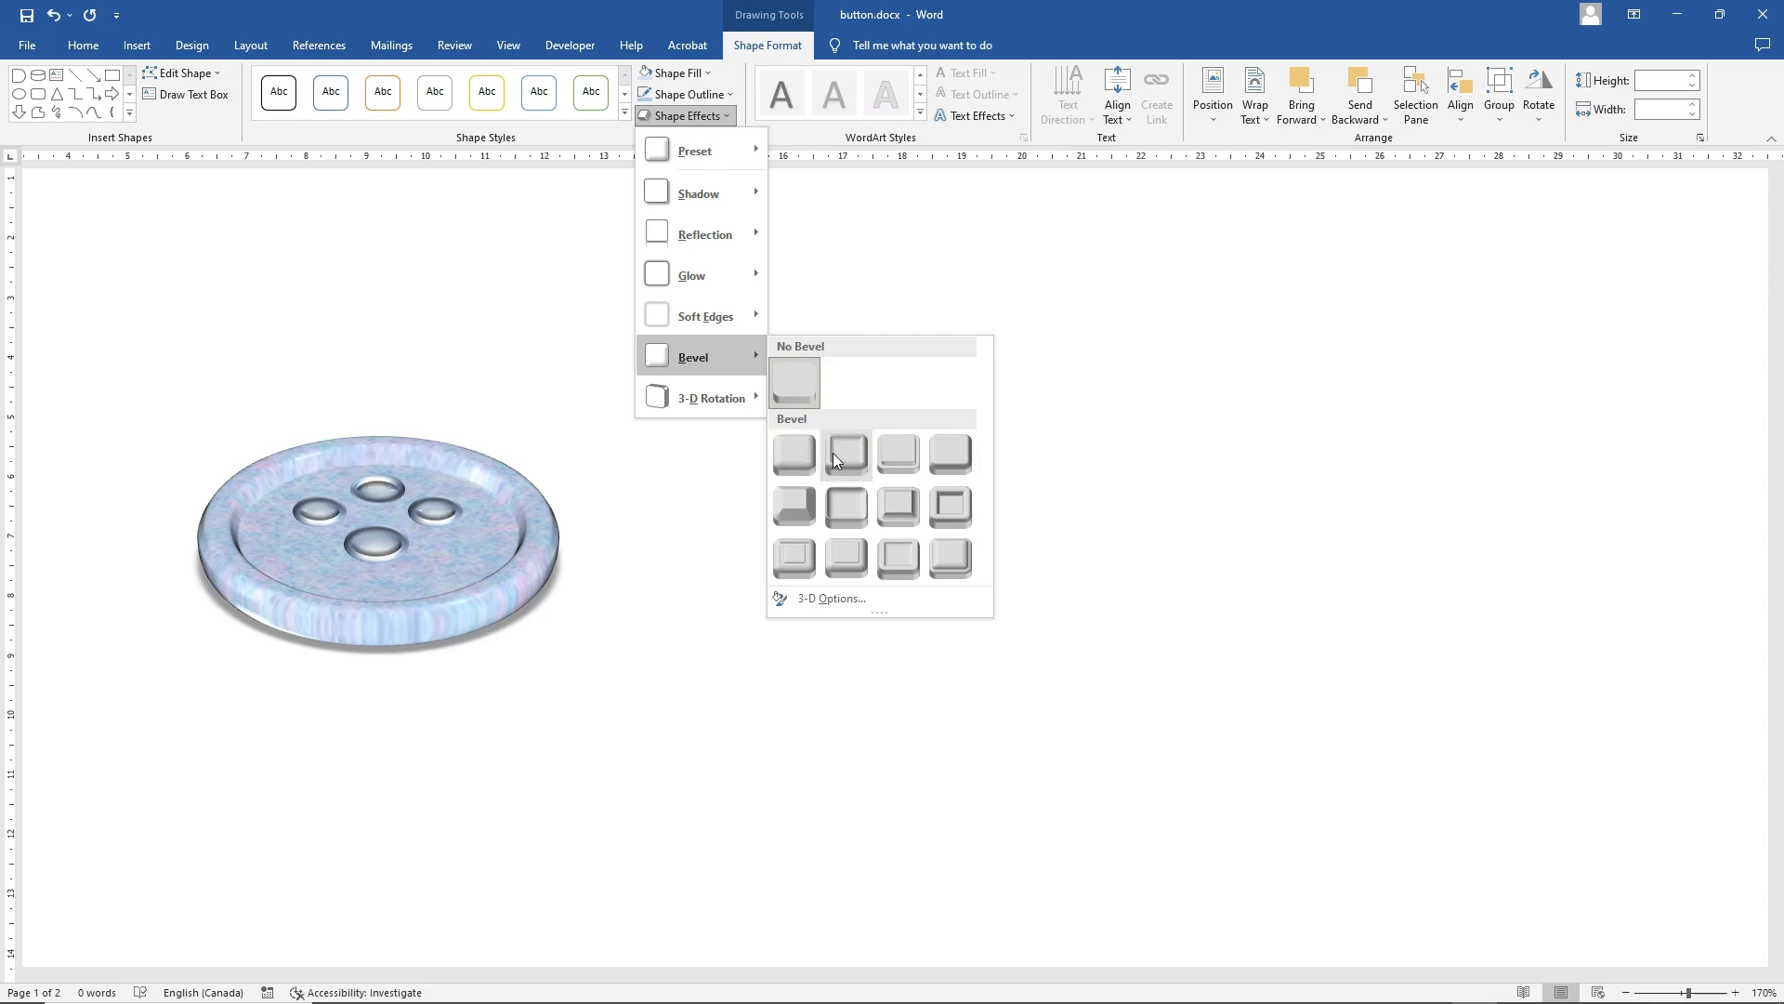
left_click(787, 507)
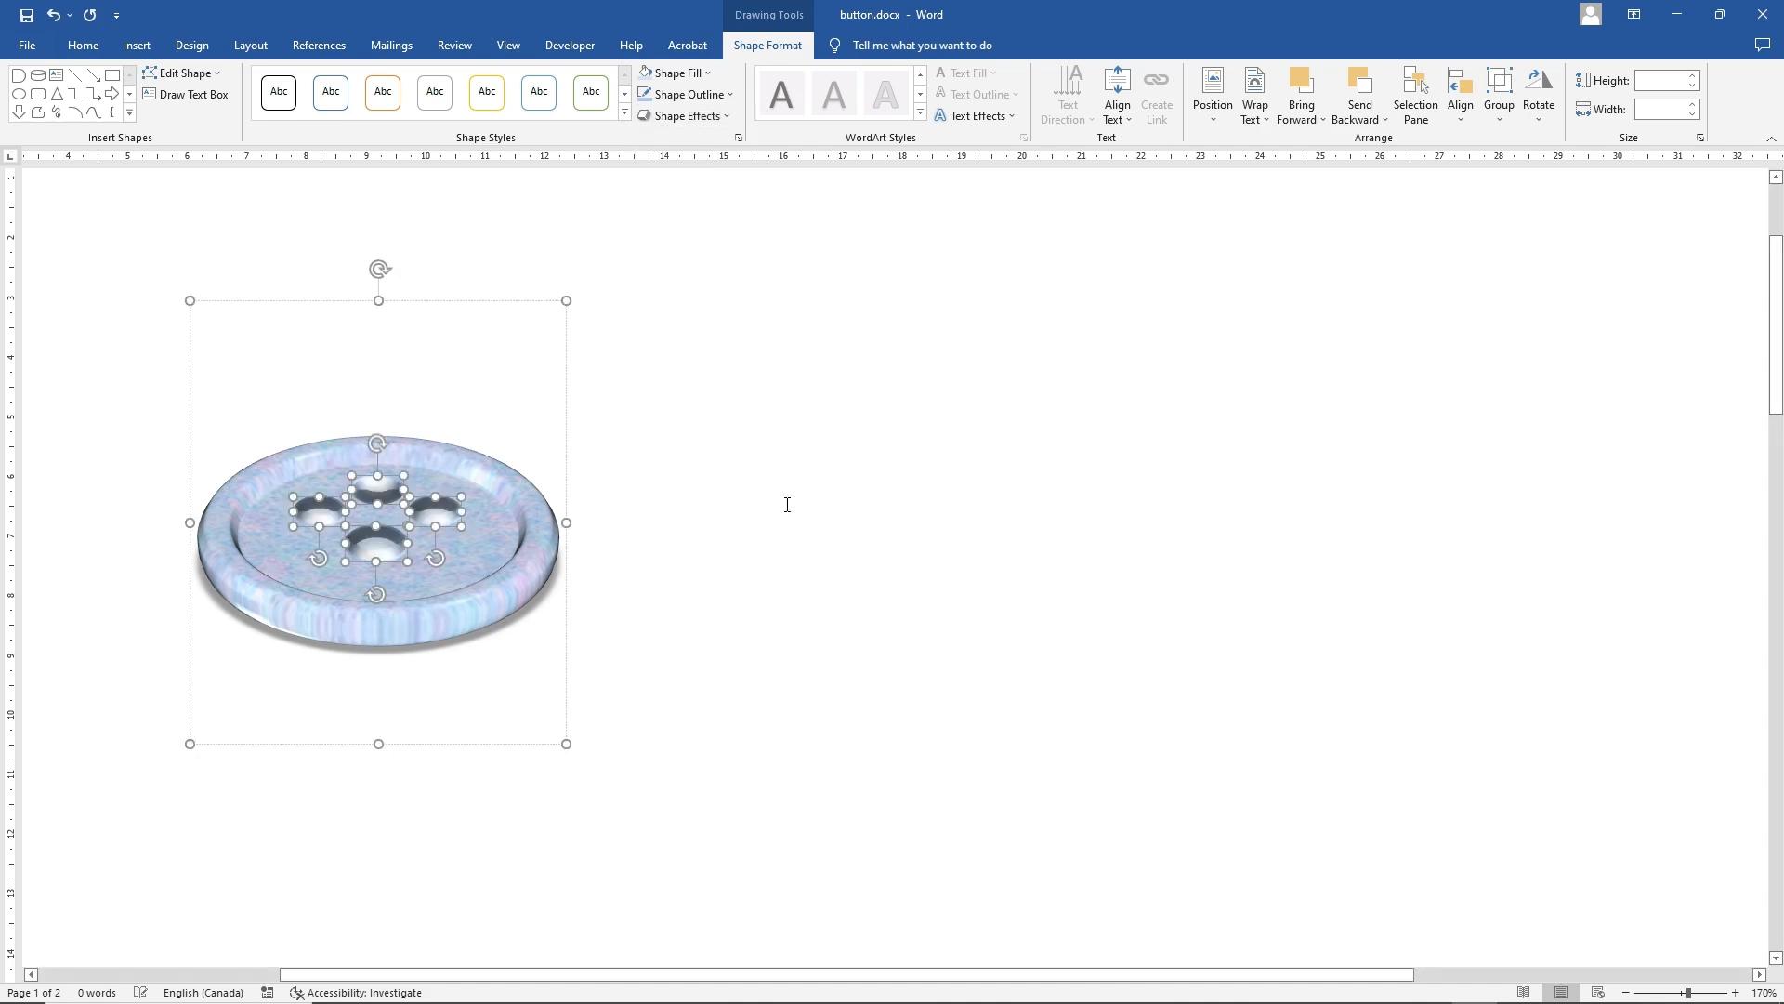
Show the selected holes' 3-D format settings and set their top bevel to 4 pt wide and 4 pt high
left_click(738, 138)
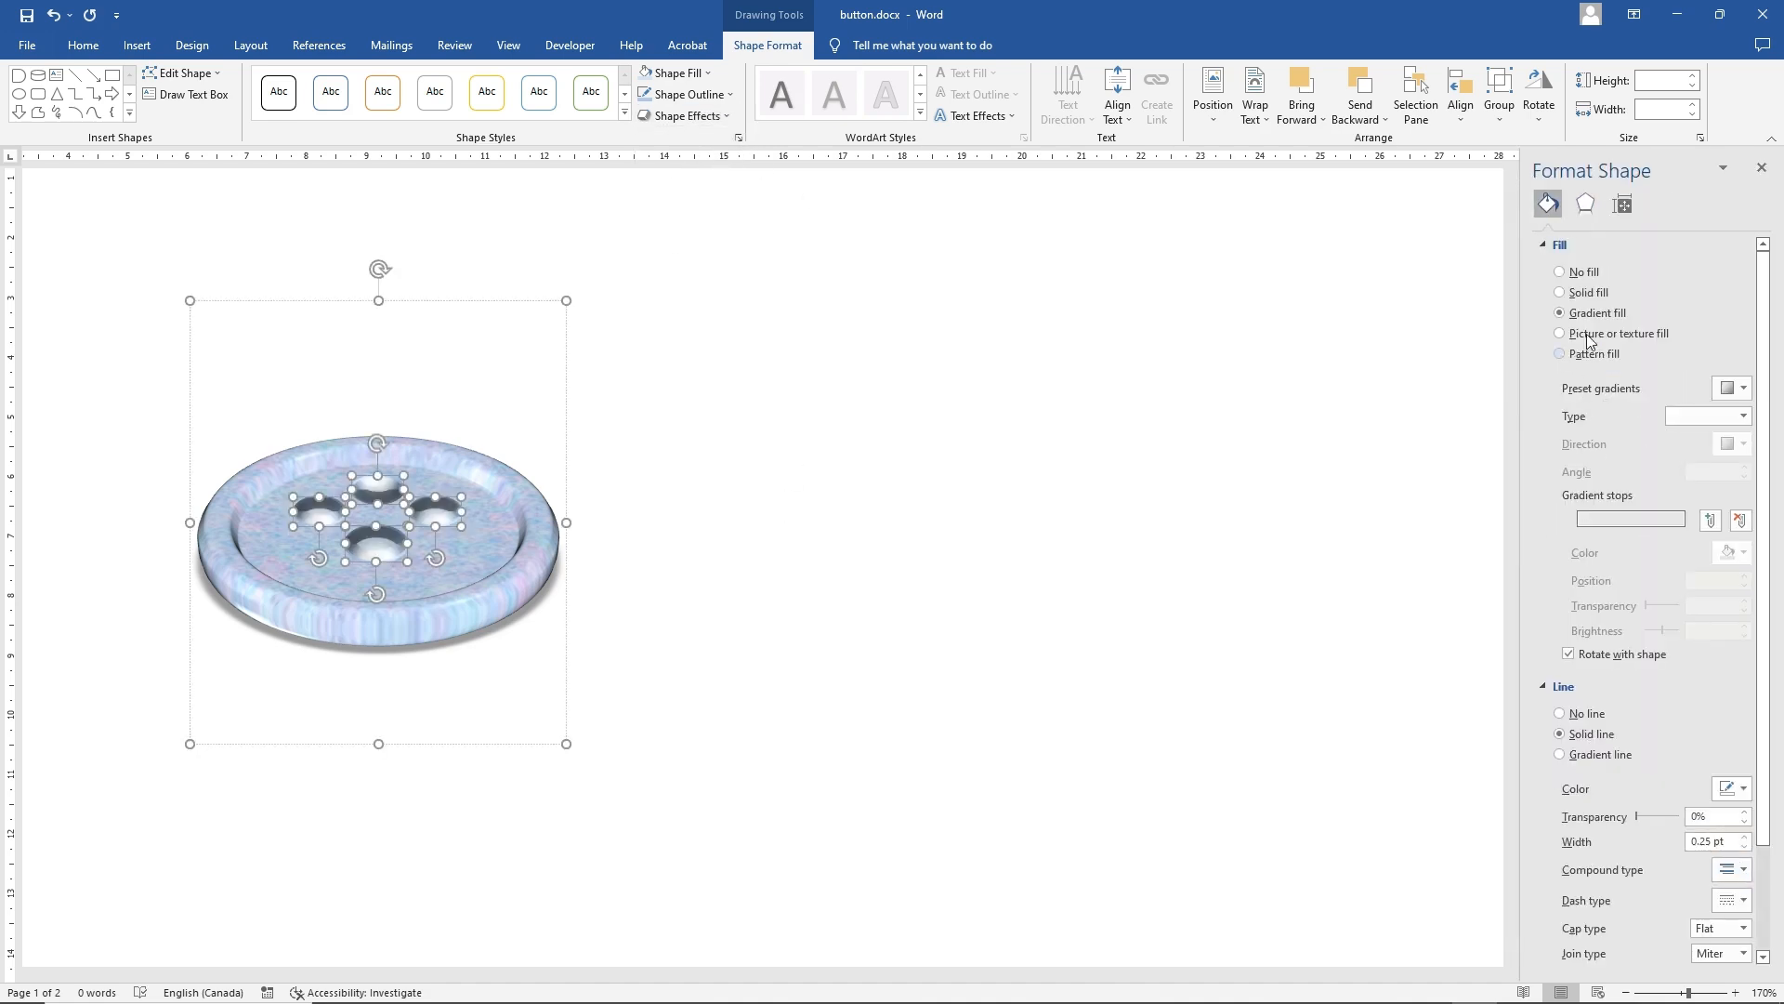
left_click(1585, 203)
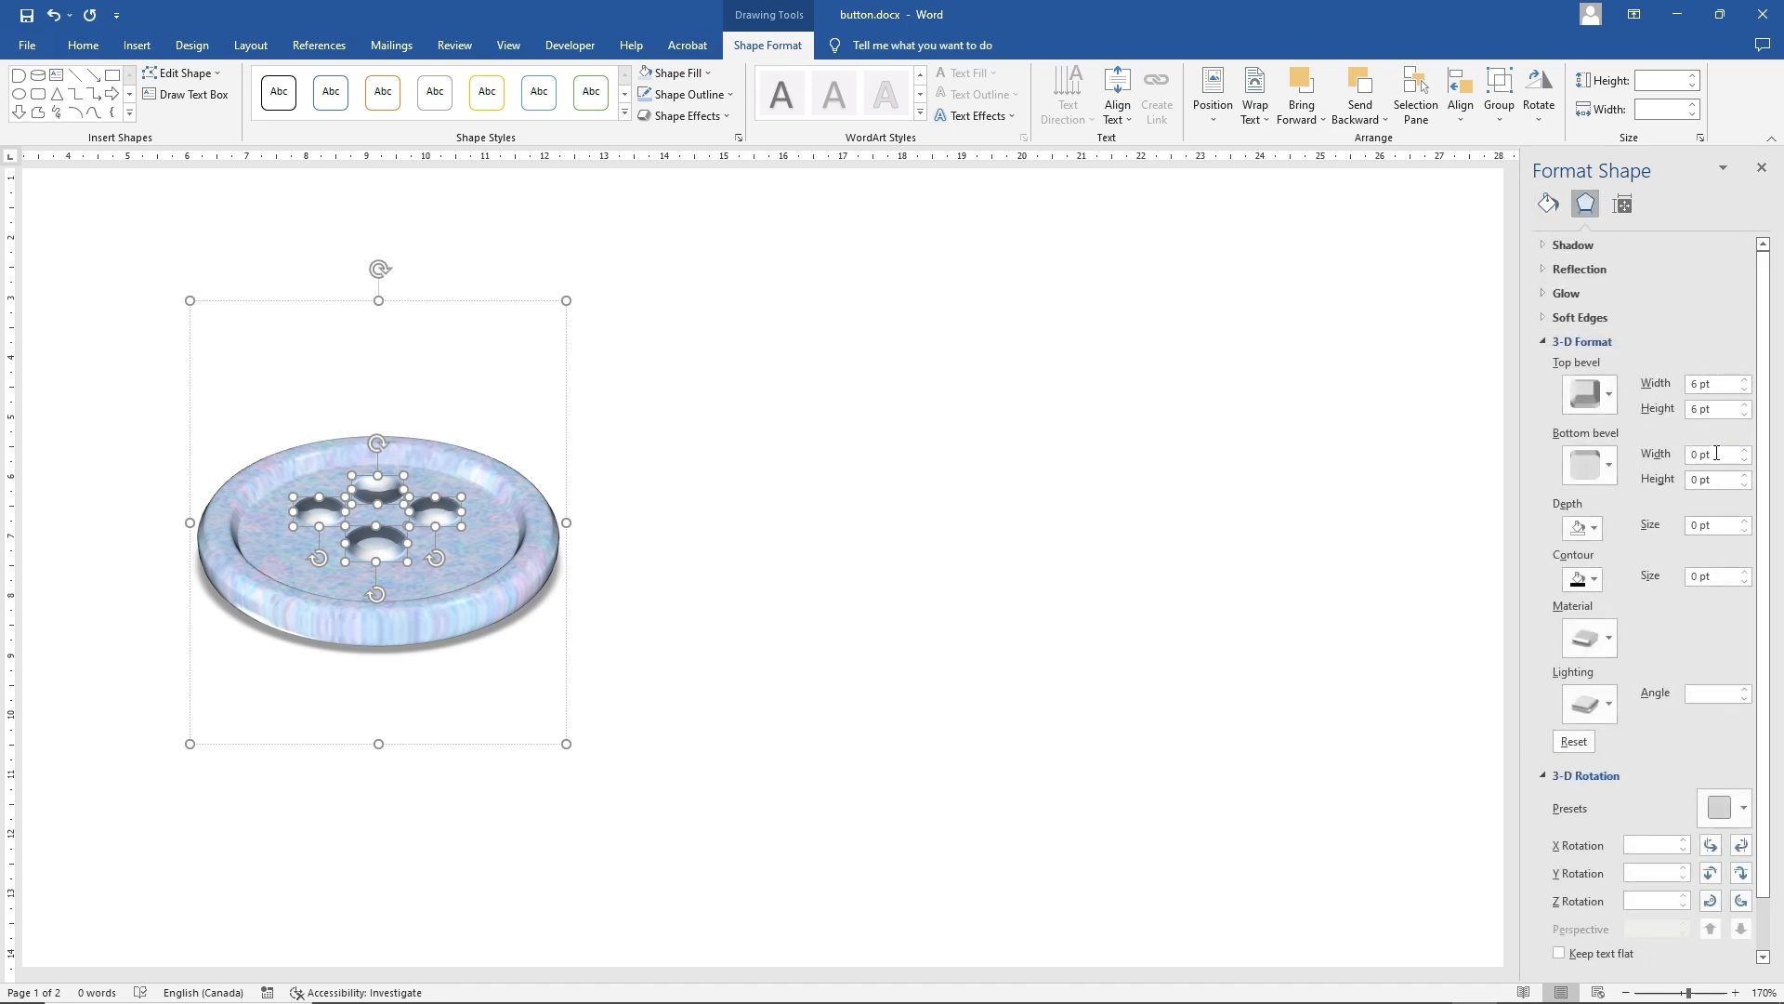
left_click(1745, 415)
left_click(1745, 415)
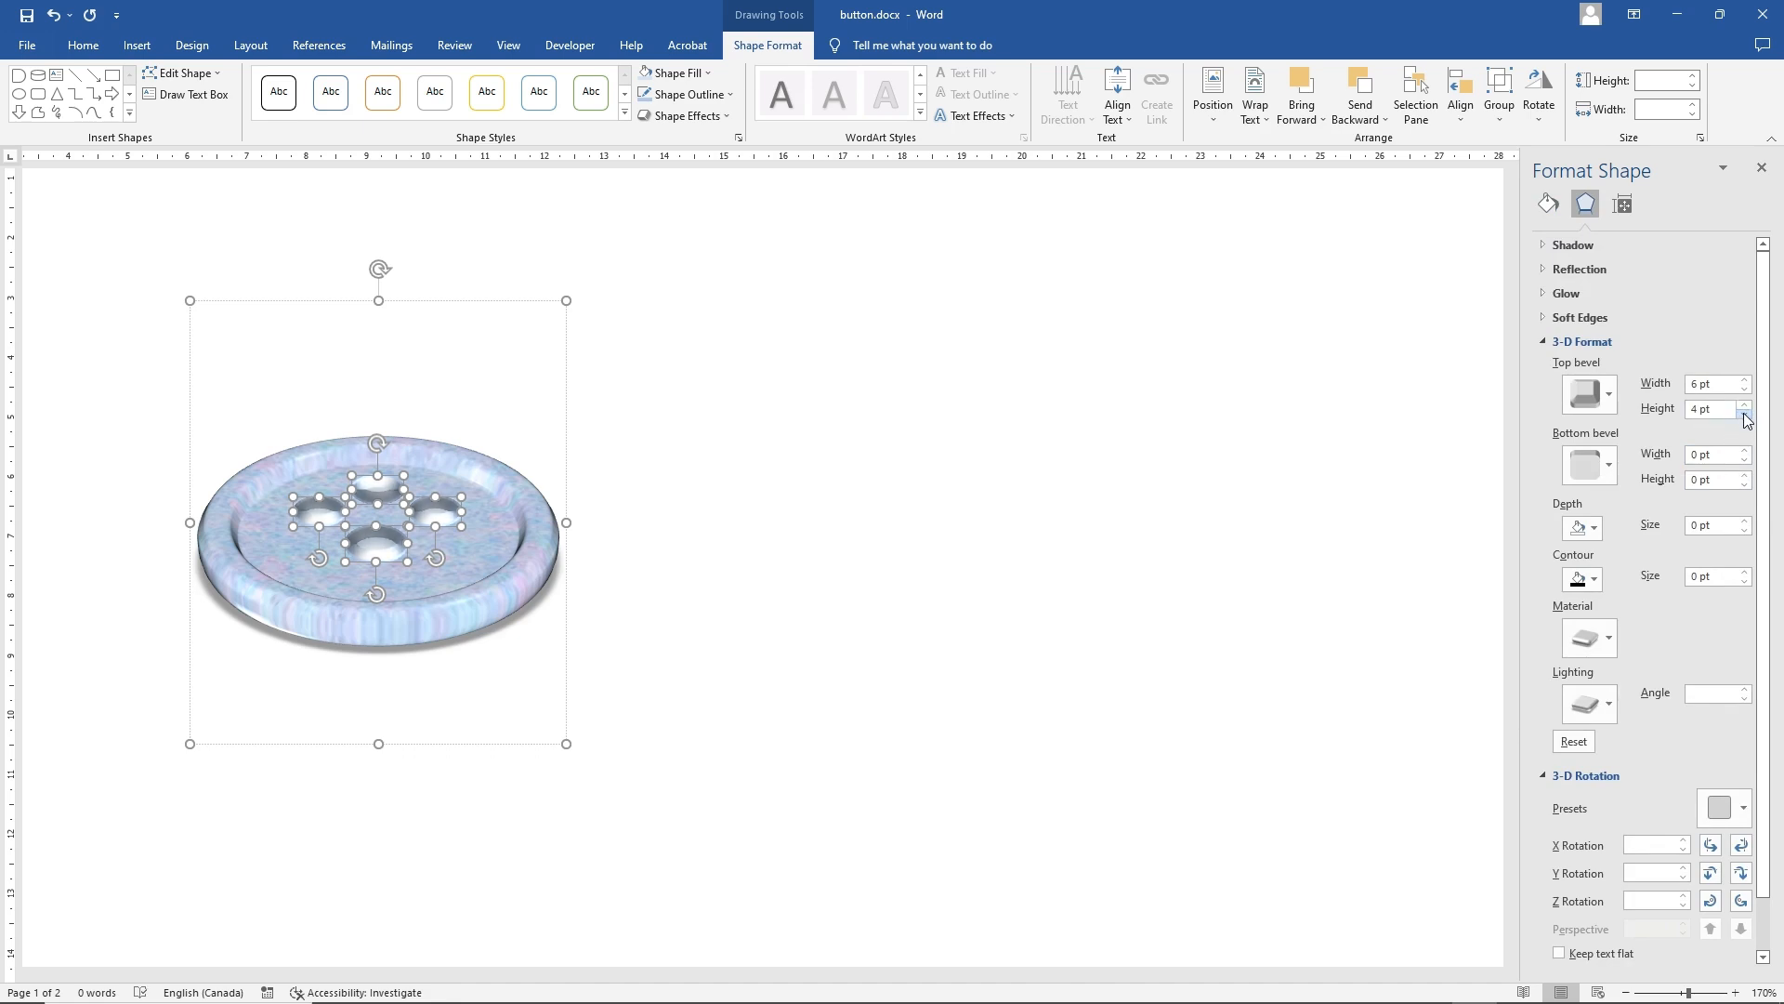
left_click(1745, 392)
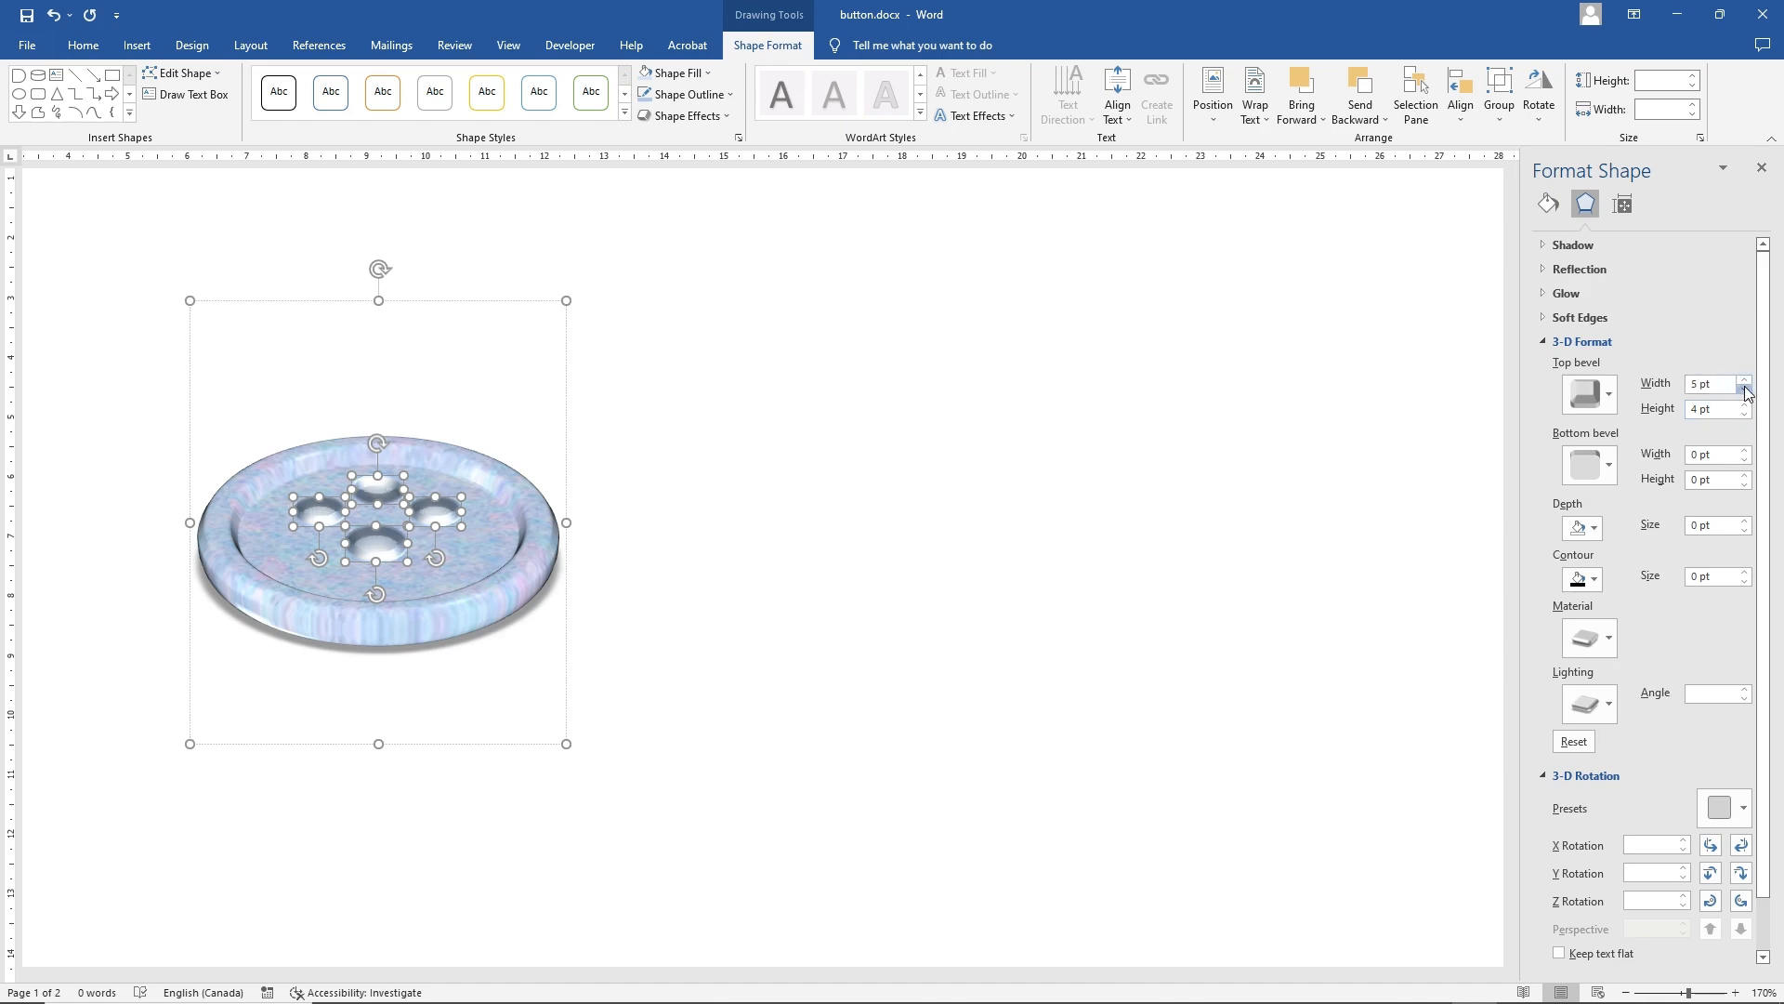
left_click(1745, 393)
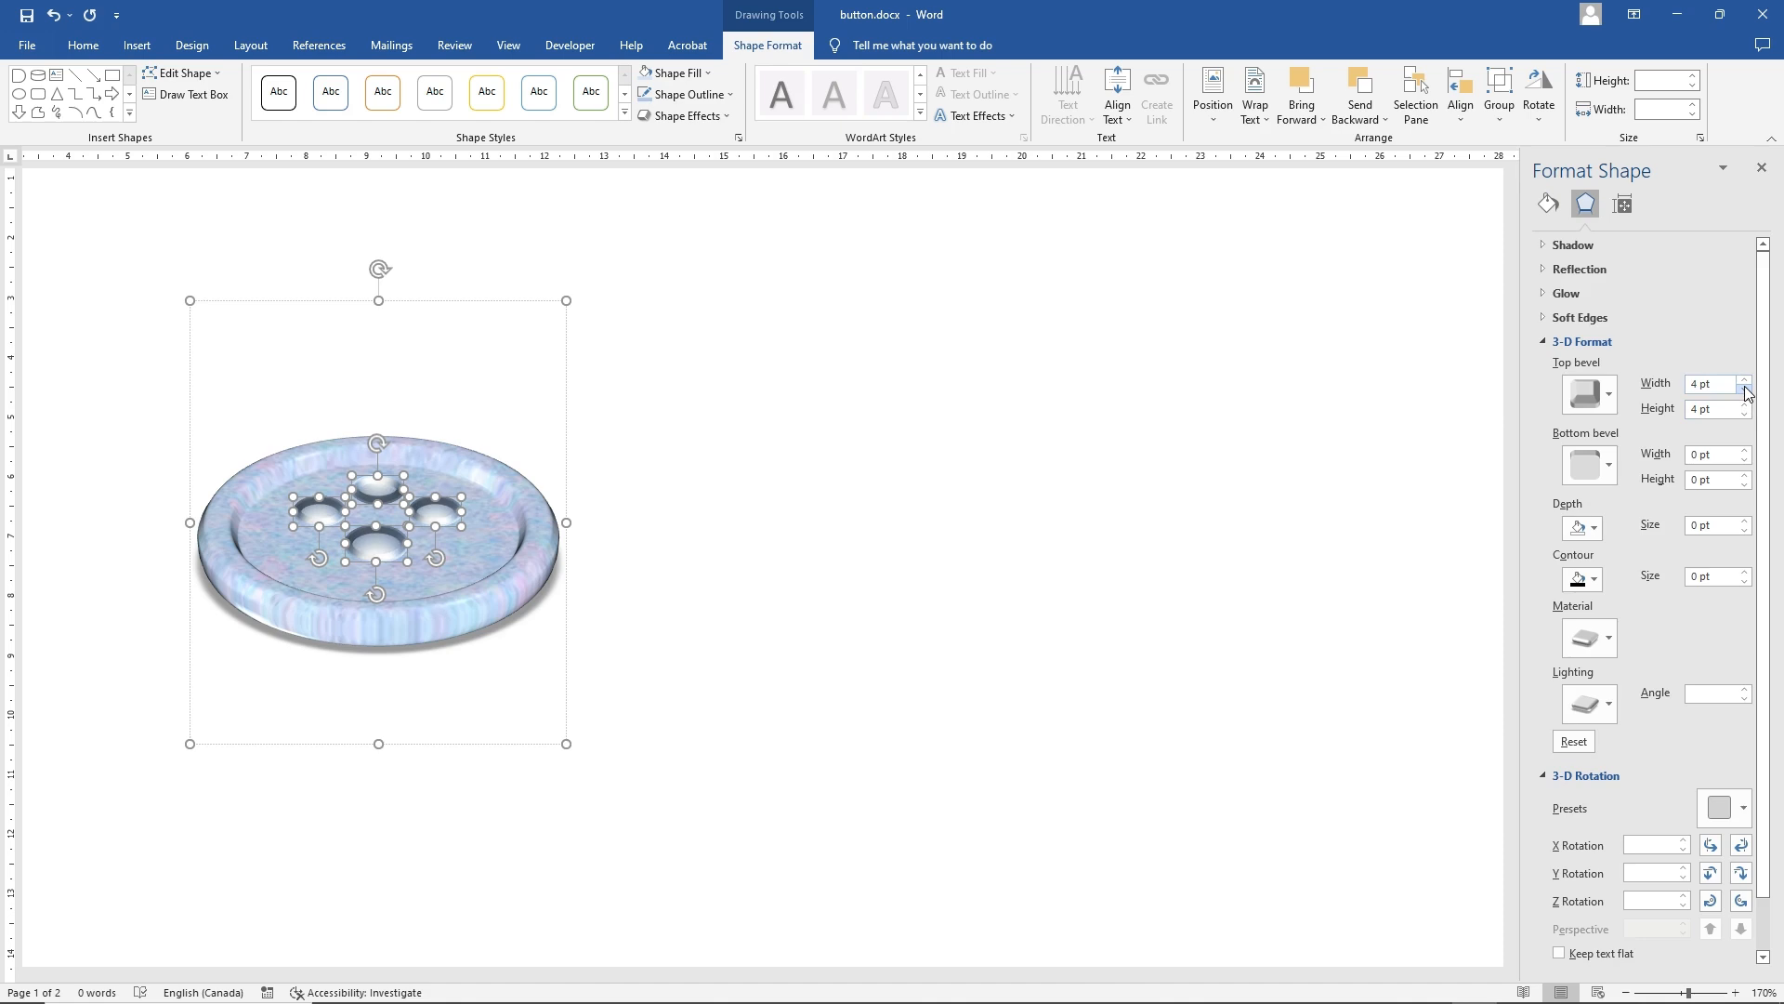
Set the four holes' top bevel width to 8.5 pt and its height to 1.5 pt
left_click(1745, 380)
left_click(1745, 380)
left_click(1745, 380)
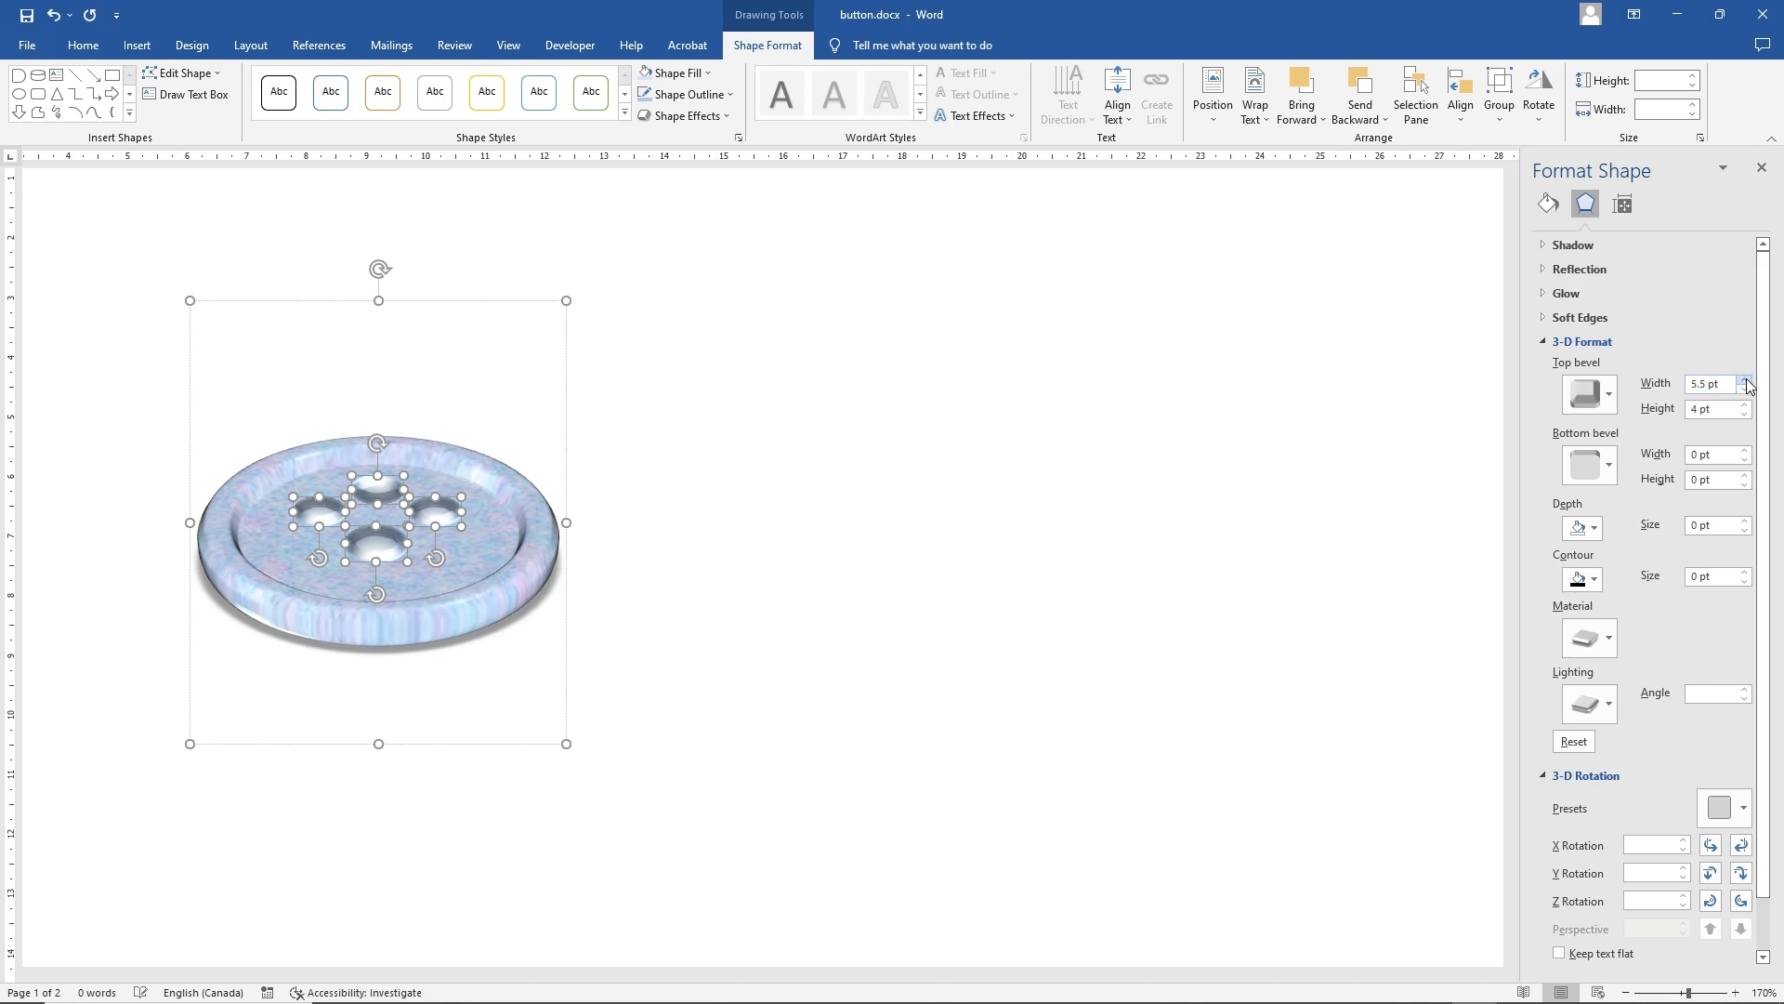
left_click(1745, 380)
left_click(1745, 380)
left_click(1745, 380)
left_click(1745, 380)
left_click(1745, 380)
left_click(1745, 380)
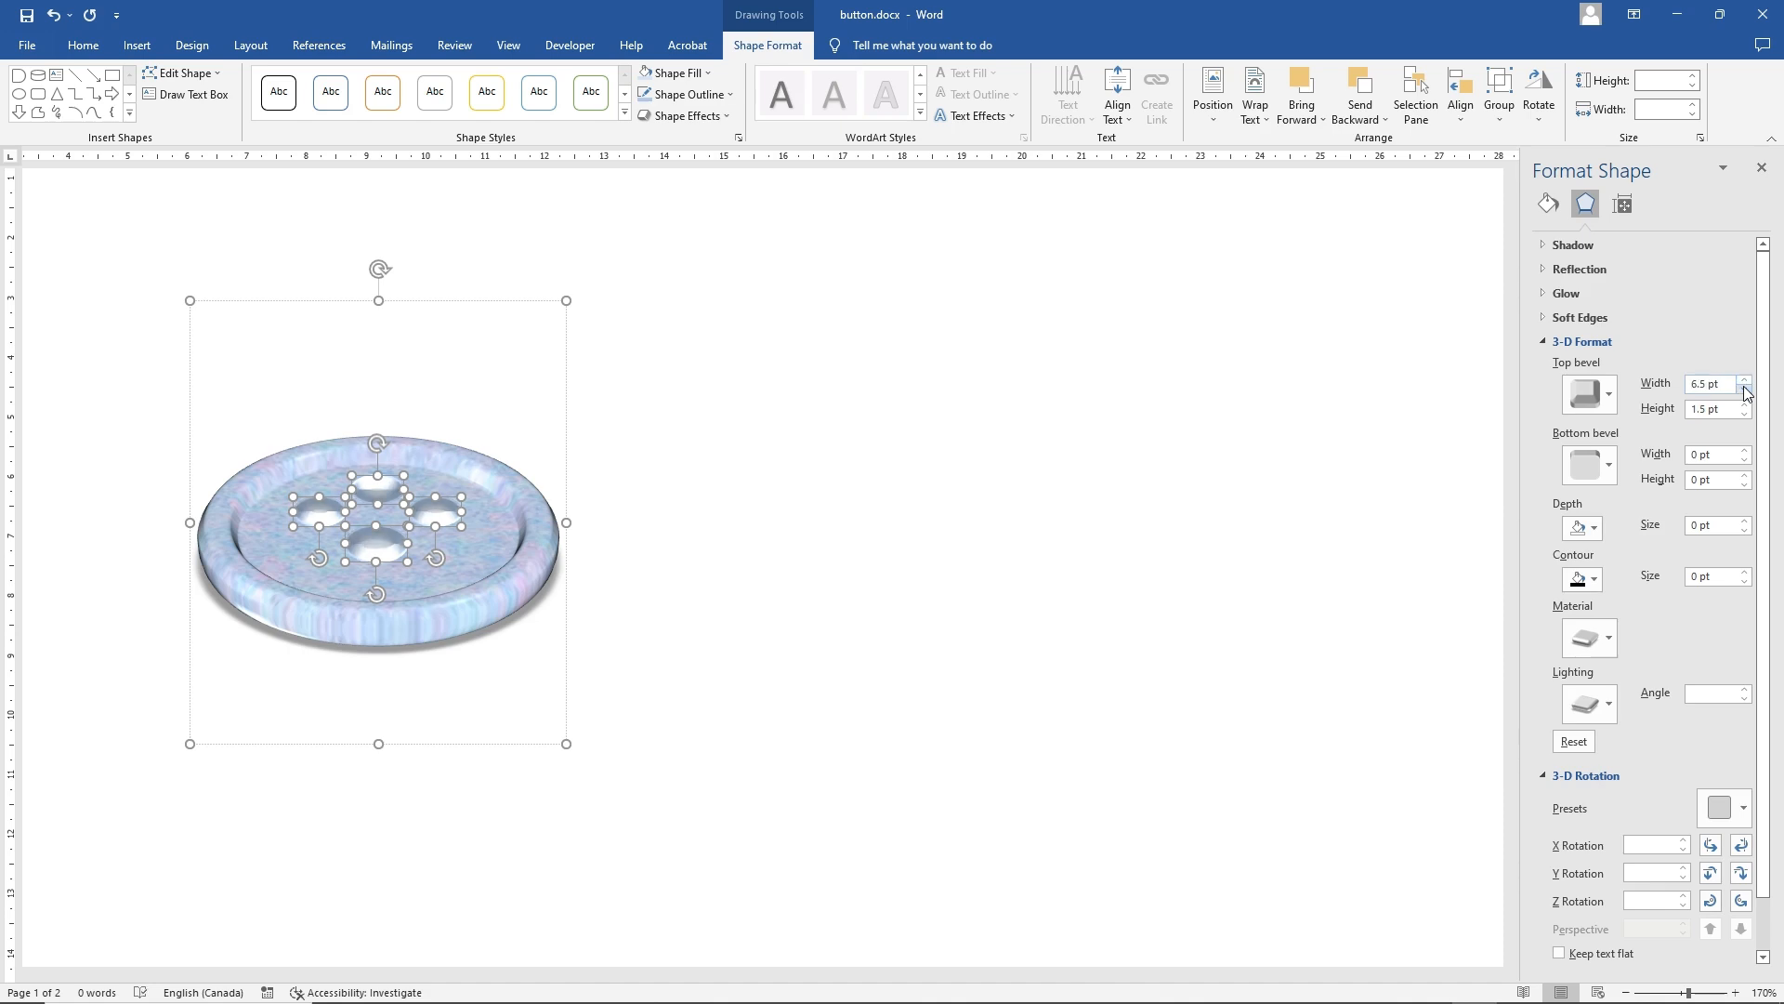
left_click(1745, 380)
left_click(1745, 390)
left_click(1745, 389)
left_click(1115, 440)
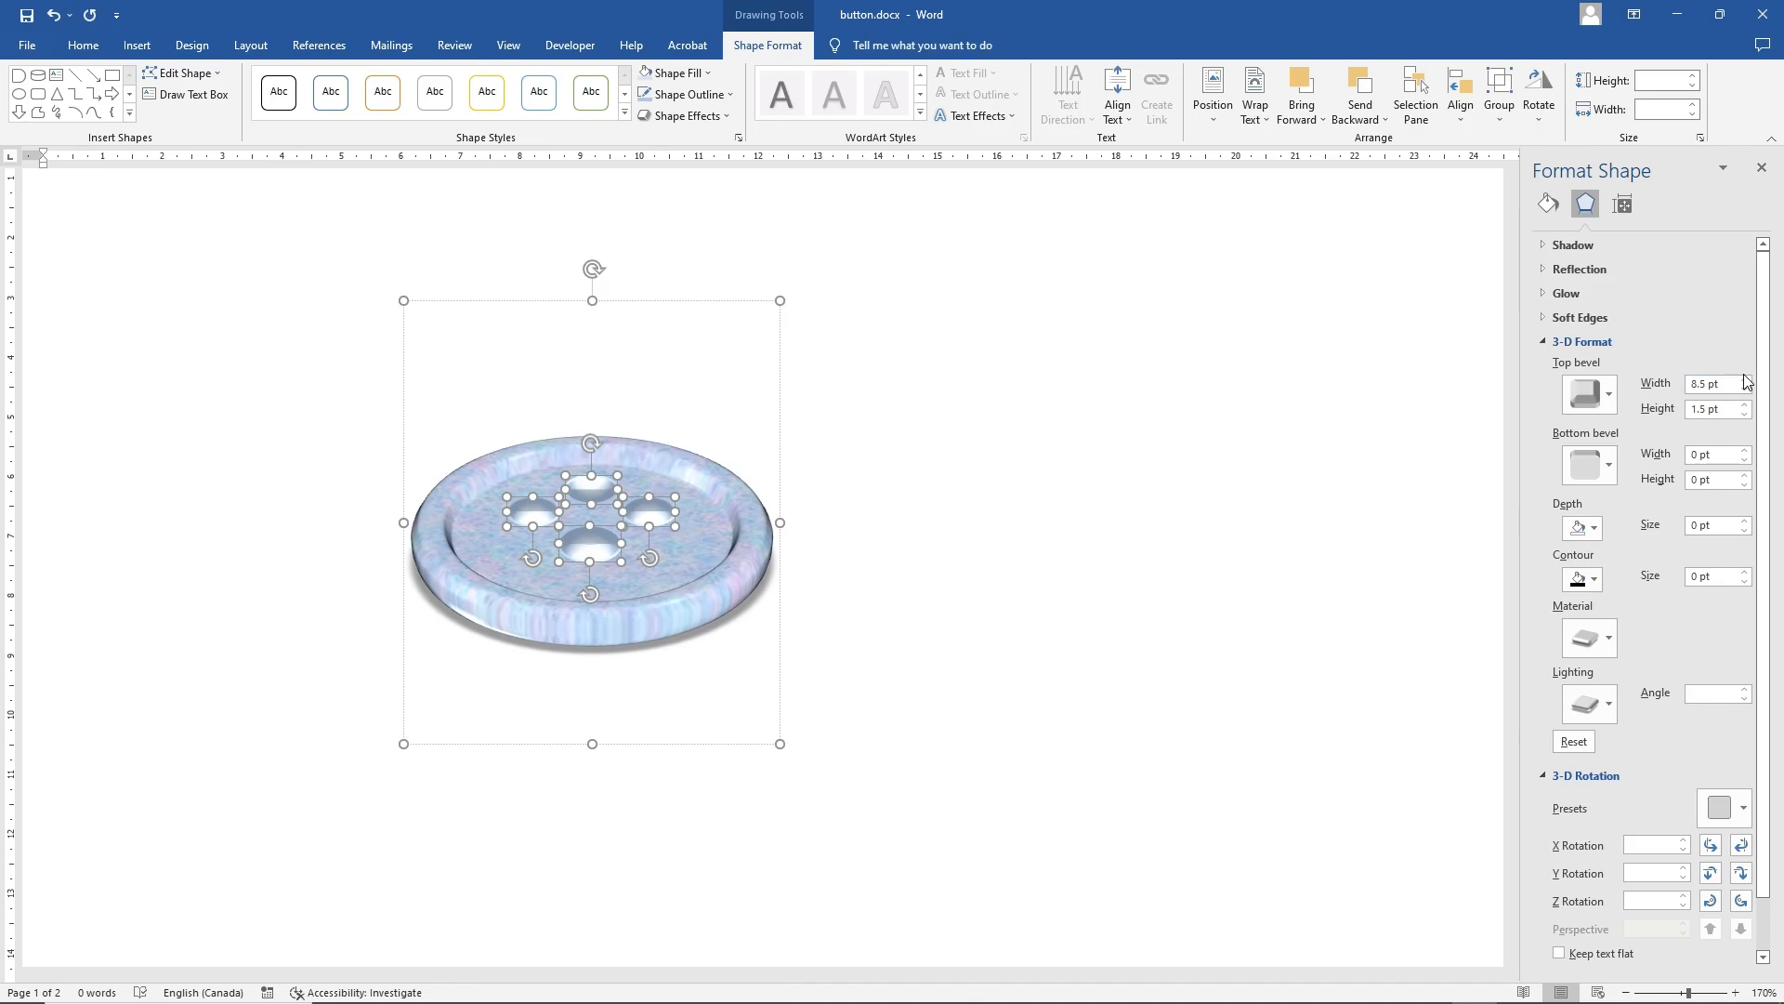
Set the four holes' top bevel to 6.5 pt wide and 0.5 pt high, then deselect them
left_click(1746, 380)
left_click(1745, 379)
left_click(1745, 379)
left_click(1745, 381)
left_click(1745, 391)
left_click(1745, 415)
left_click(1745, 415)
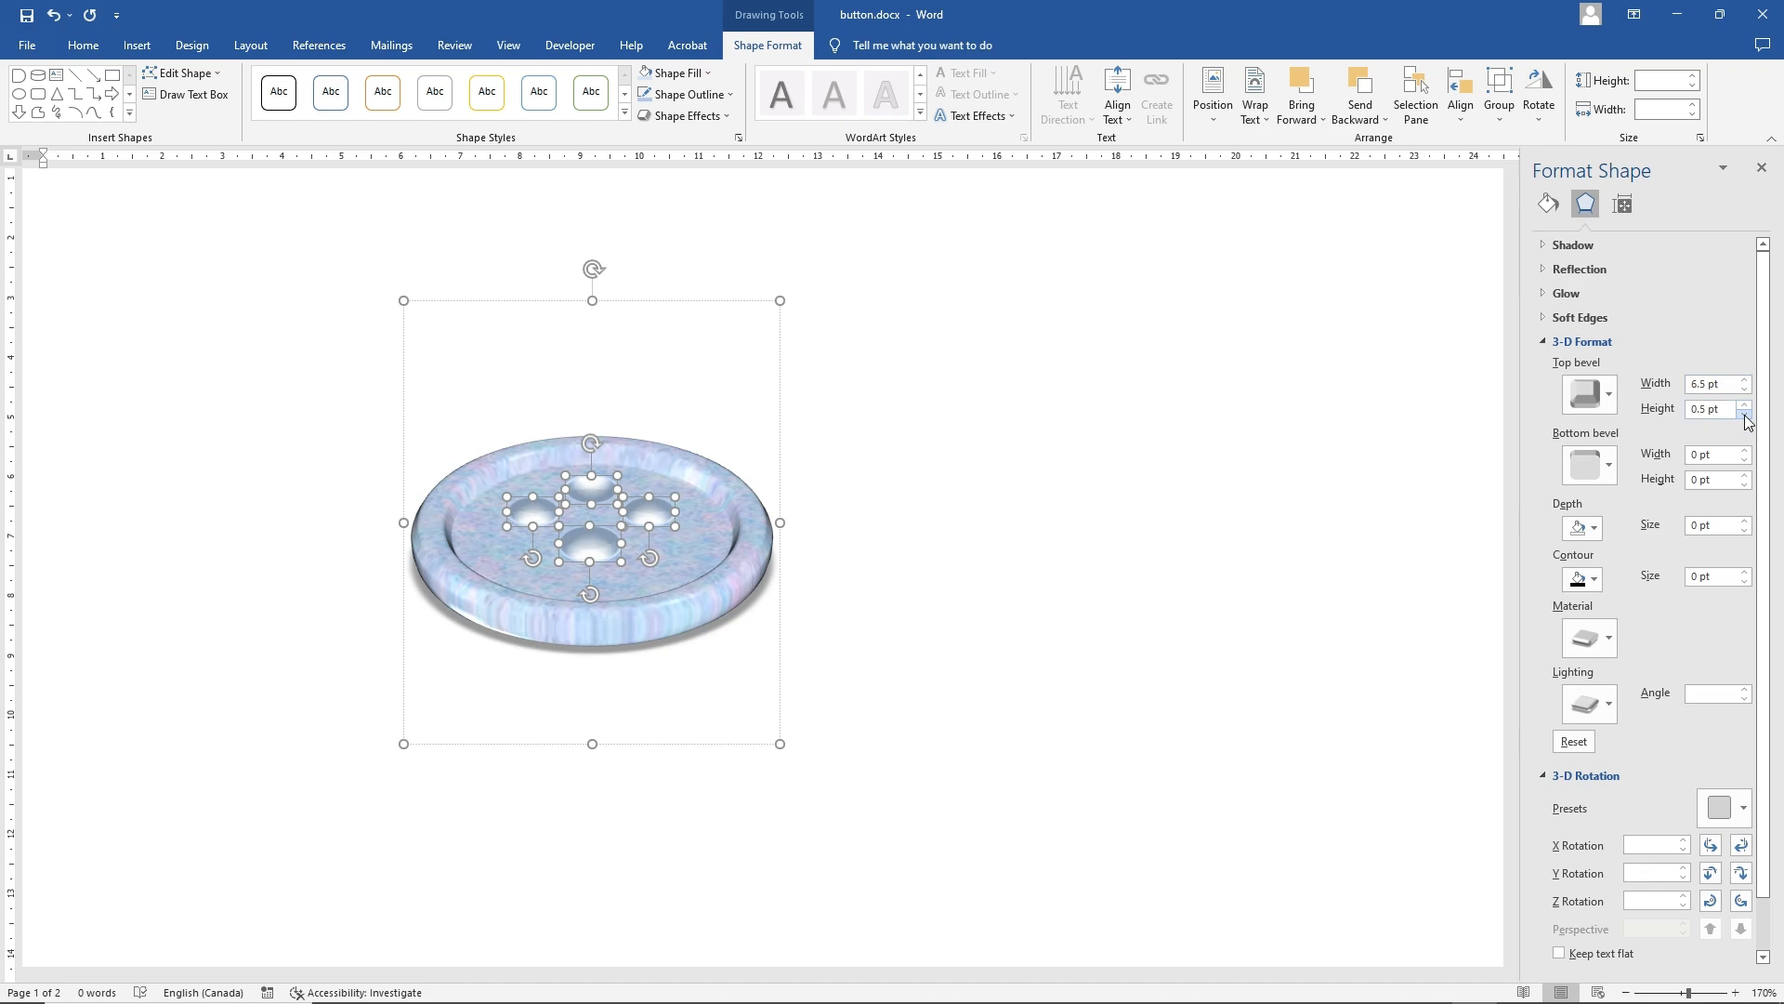
left_click(1173, 449)
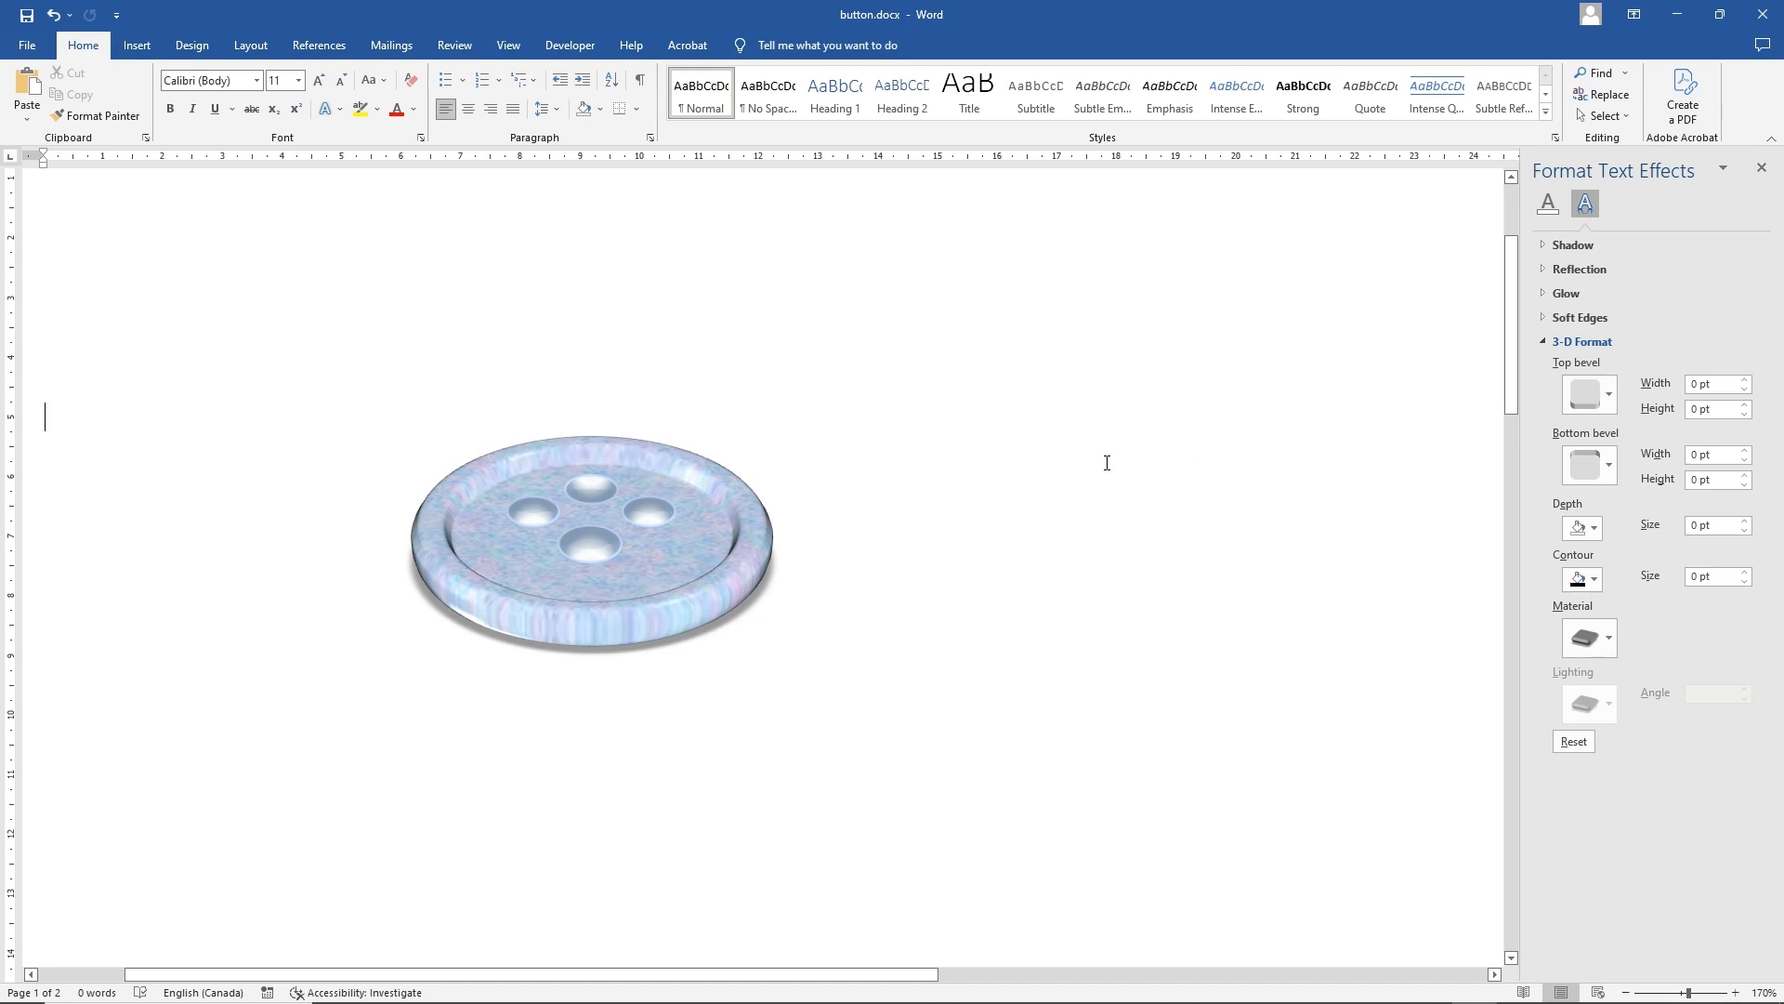
Copy and paste the complete button graphic and place the copy to the right of the original
left_click(667, 509)
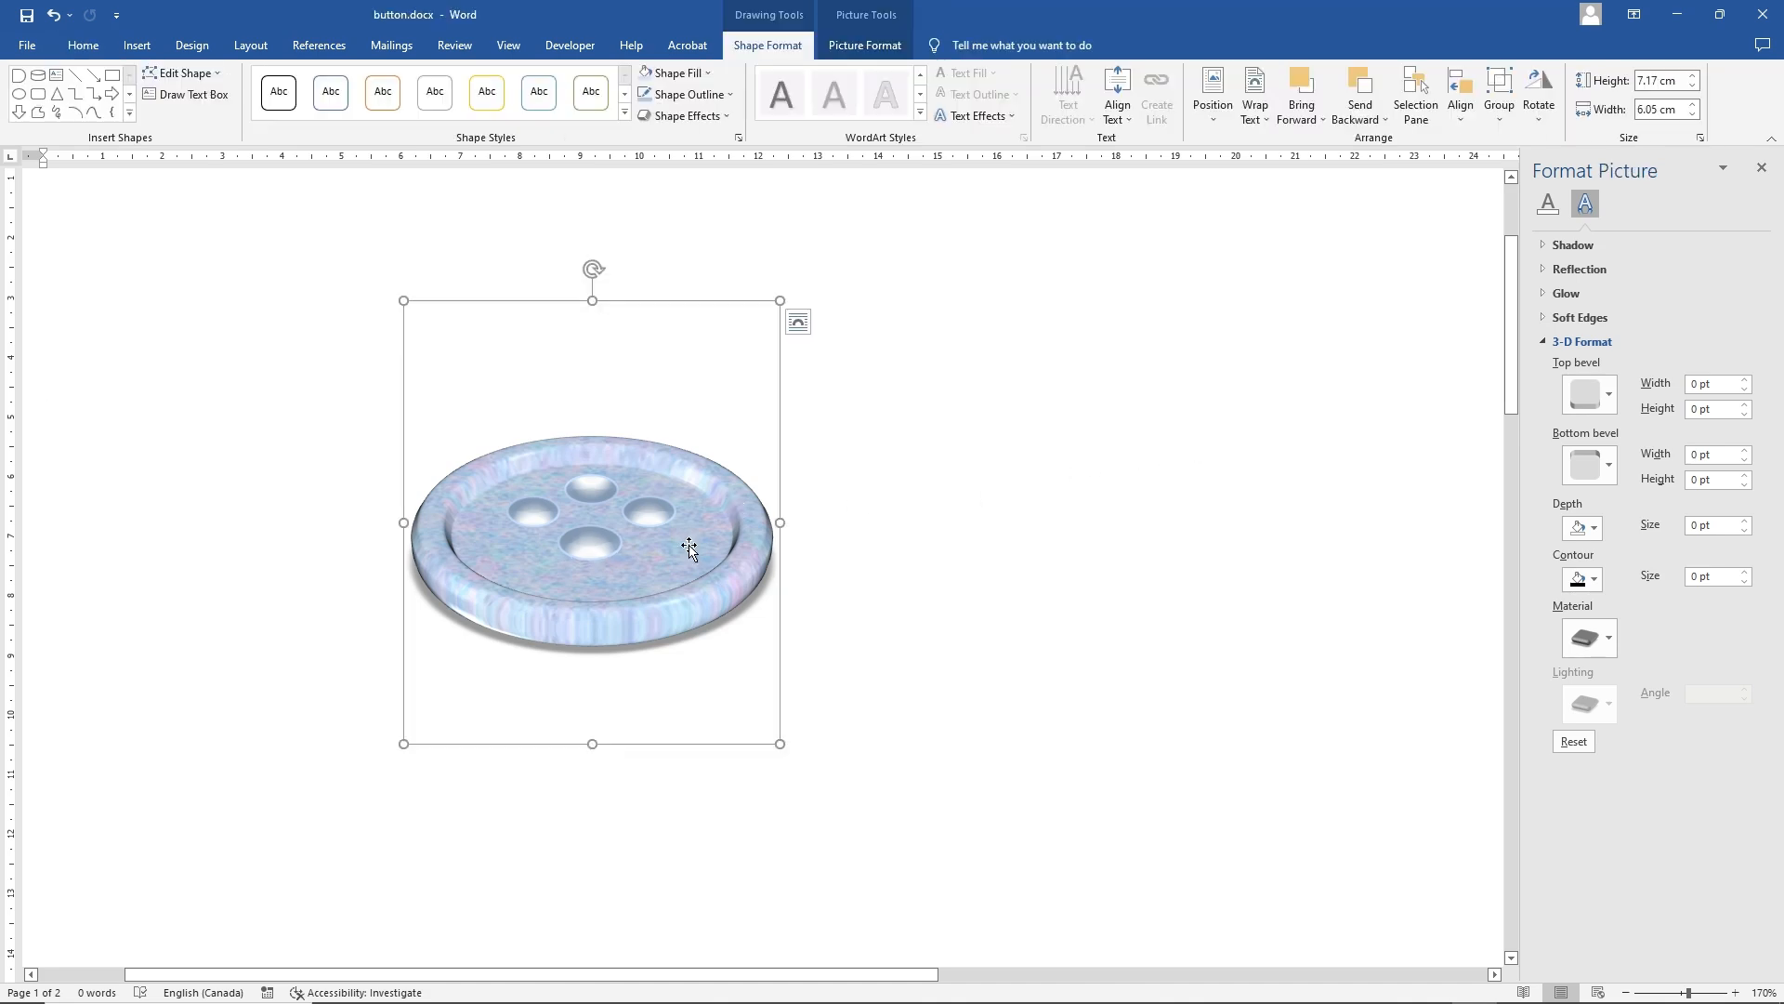
right_click(619, 307)
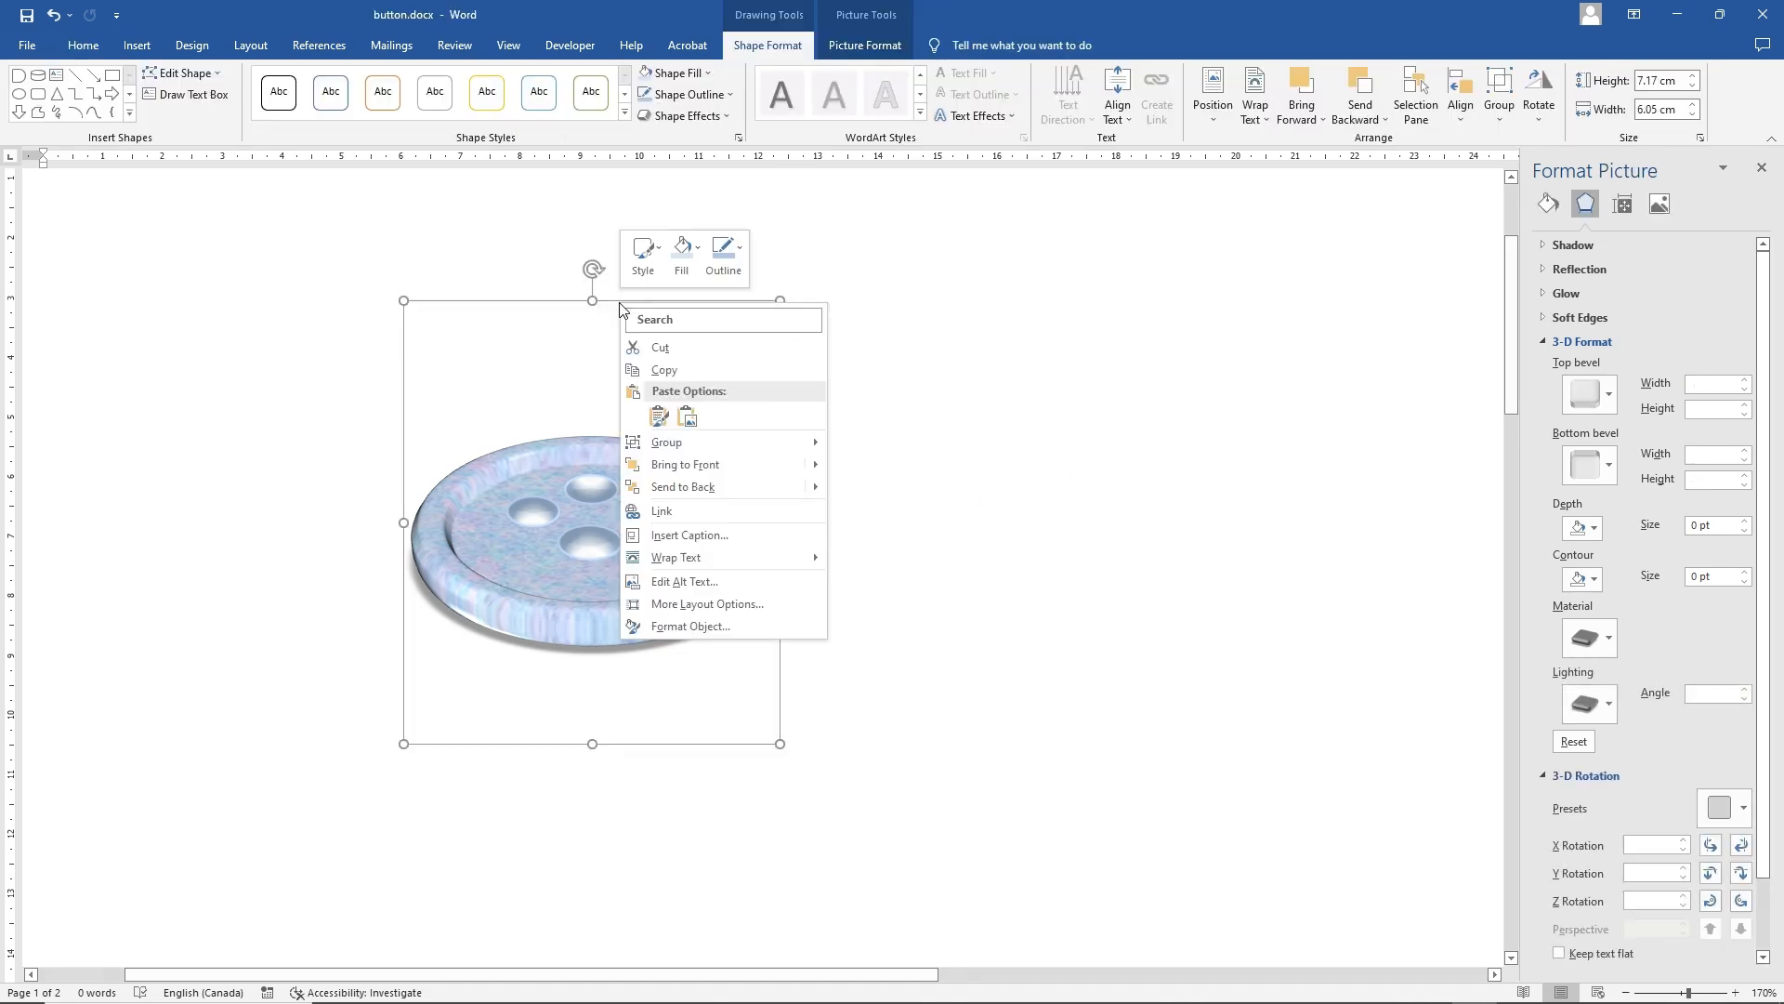
left_click(673, 369)
right_click(1030, 462)
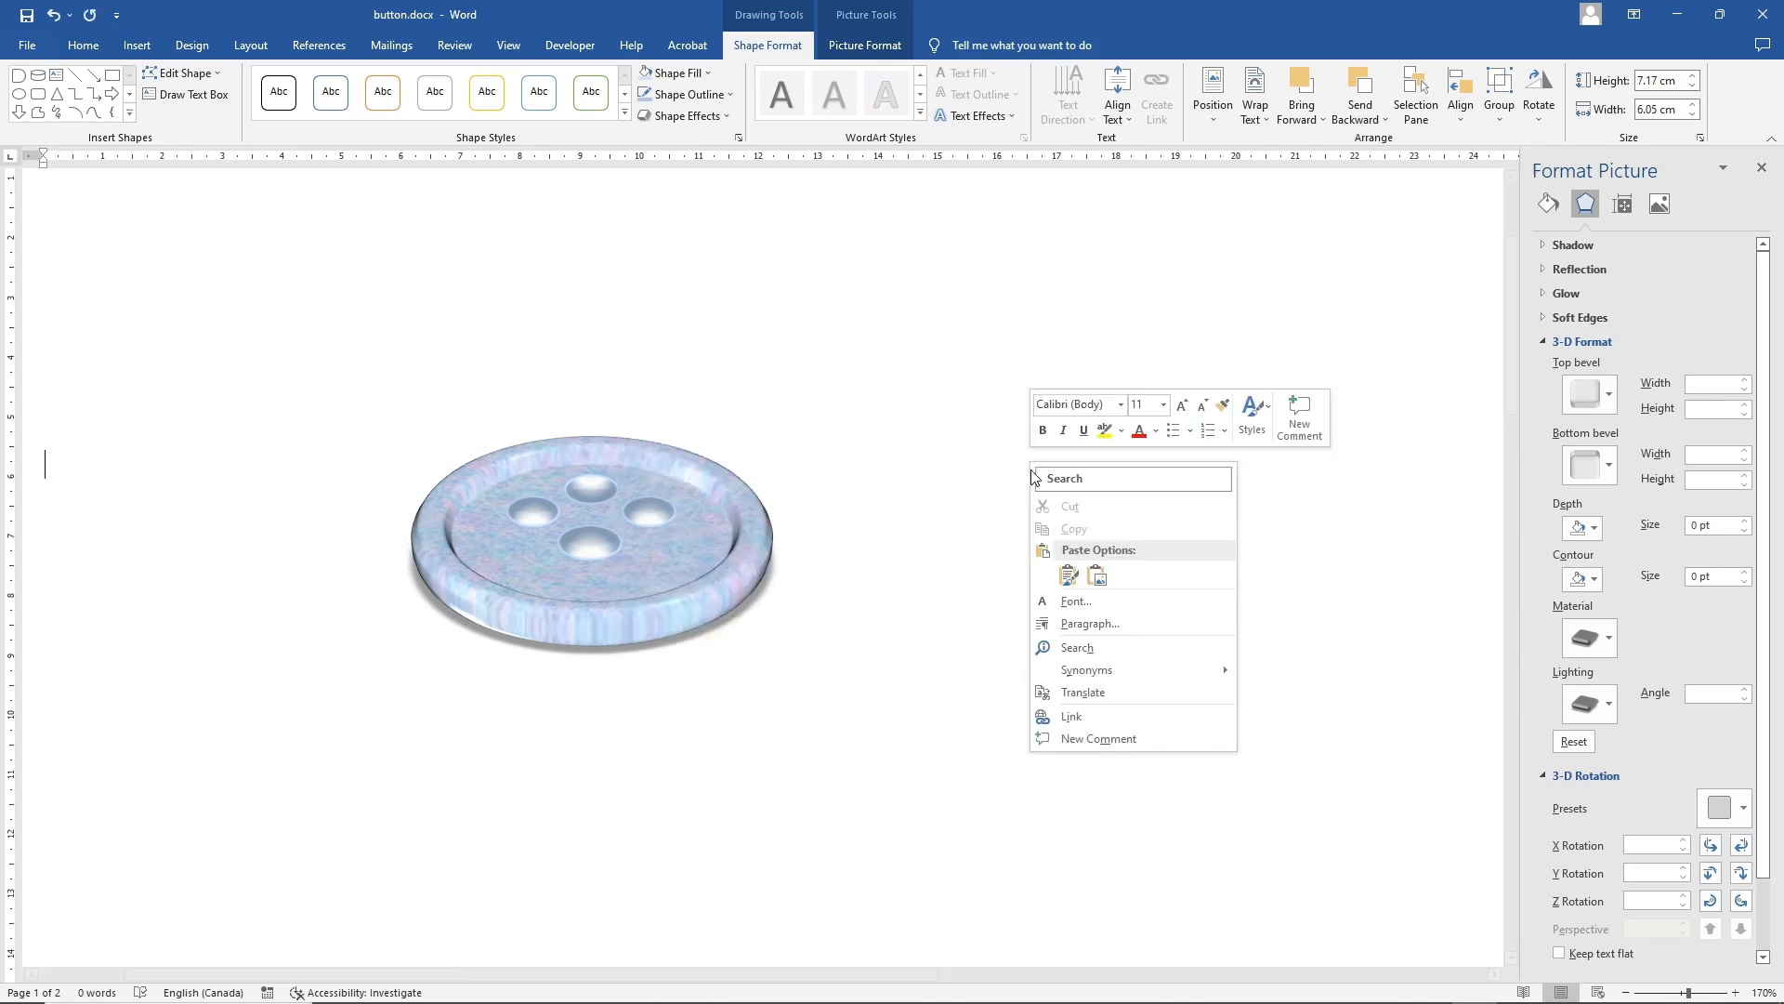
left_click(1069, 576)
left_click_drag(344, 451, 1255, 332)
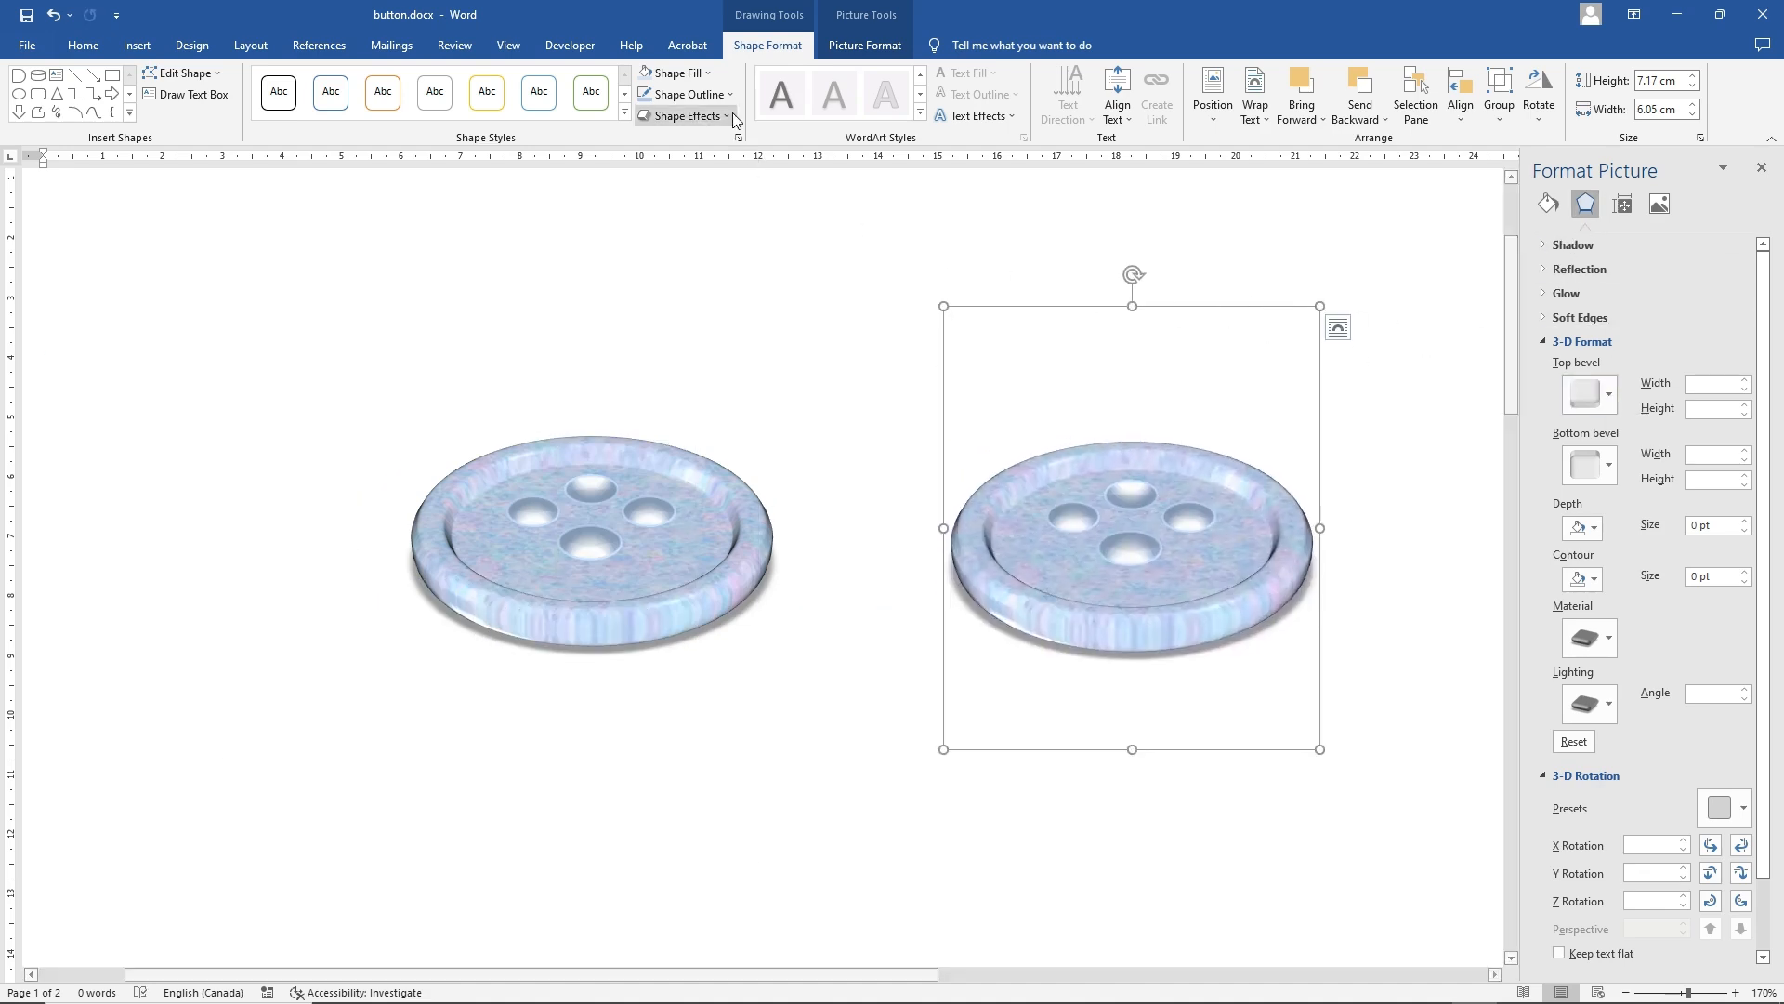
Fill the copied button with light gray and give its four holes a gray outline
left_click(680, 74)
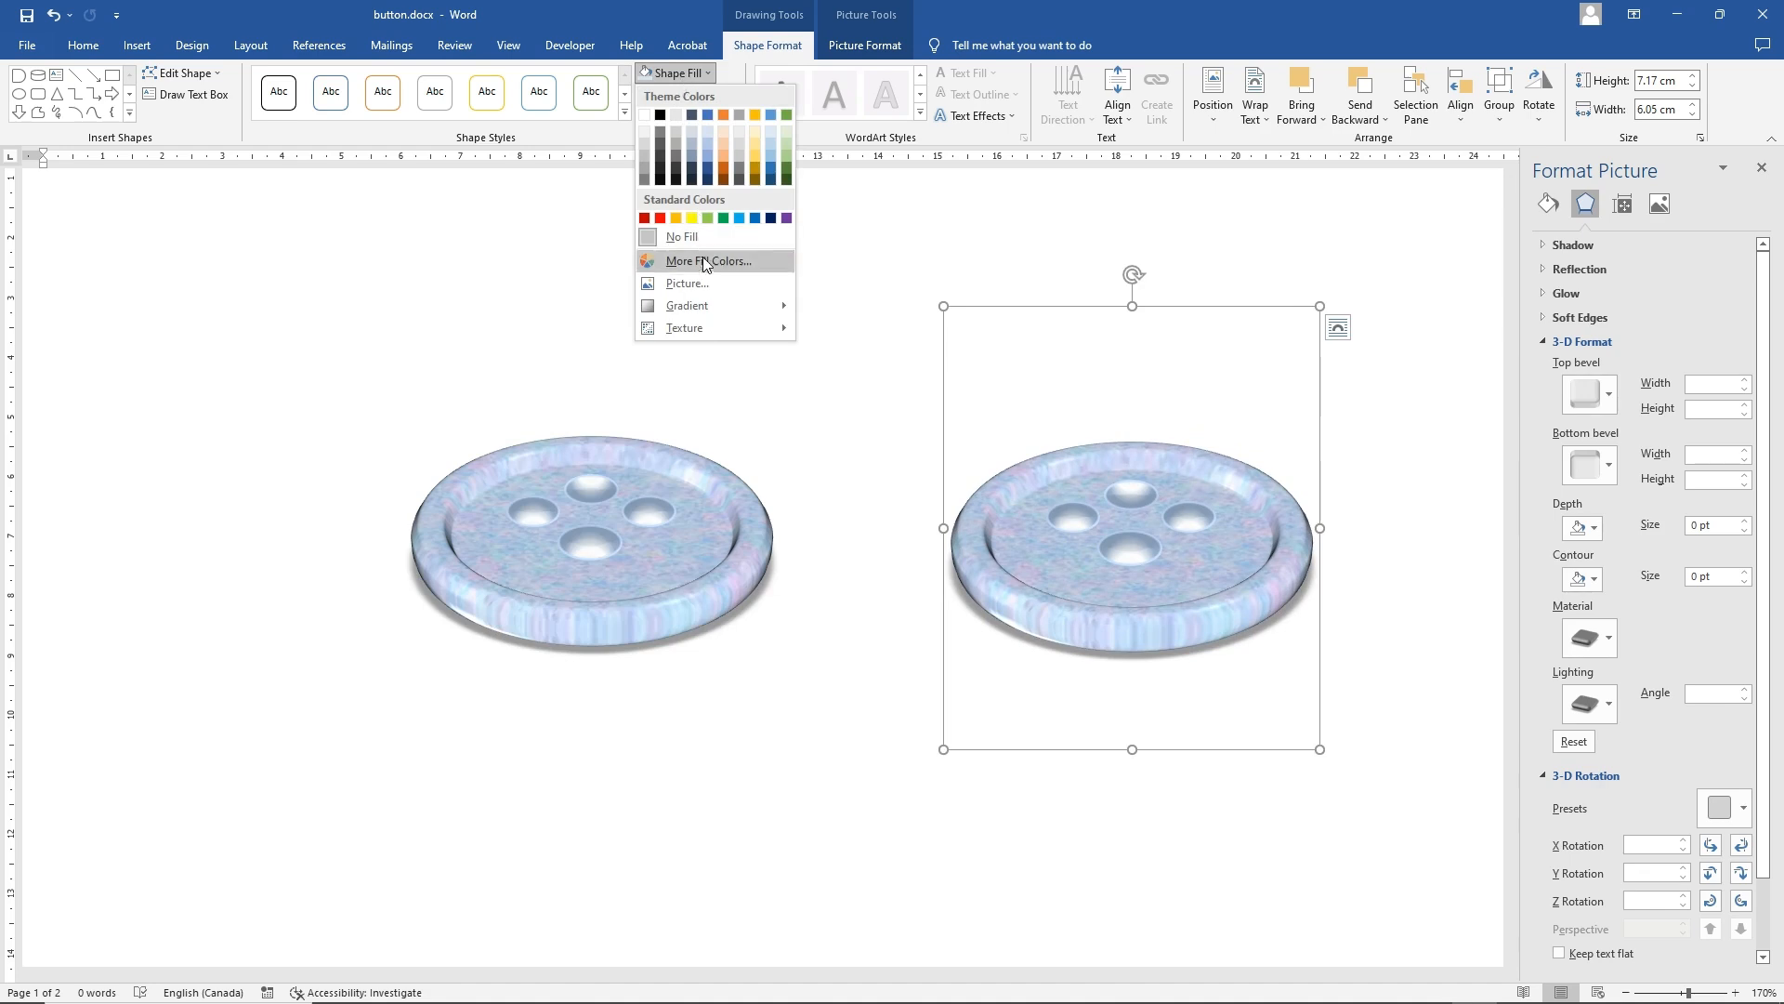
left_click(639, 148)
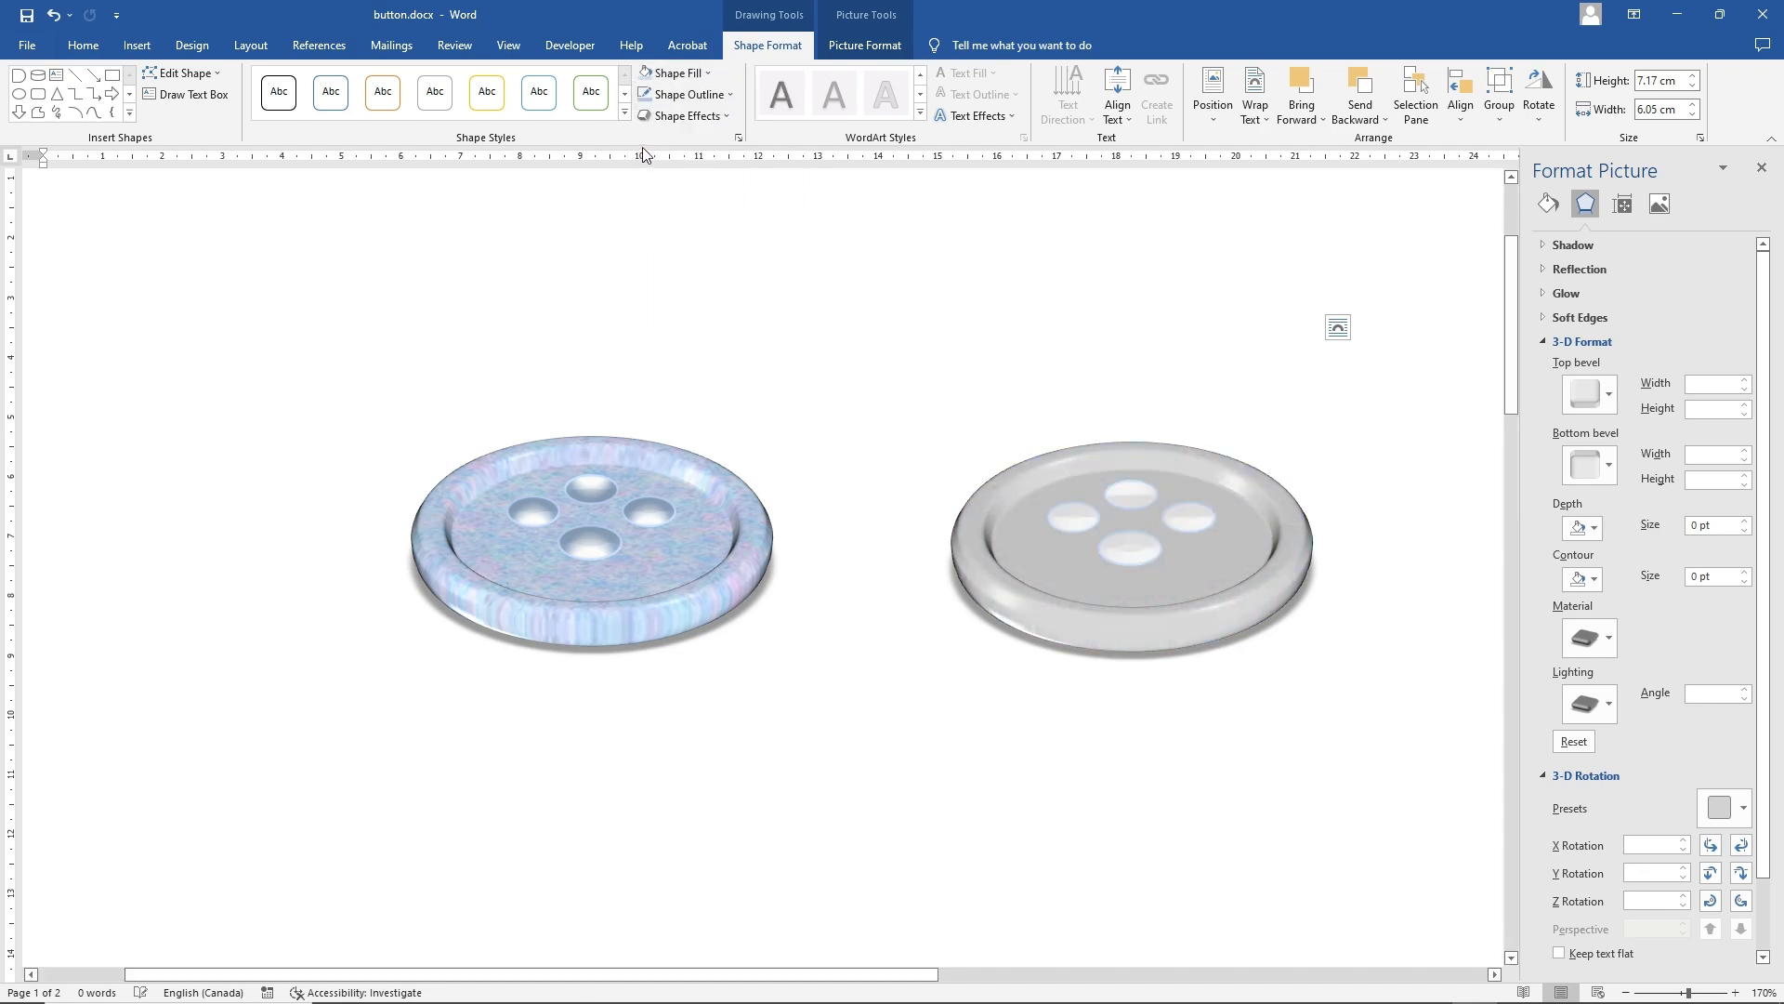
left_click(1073, 518)
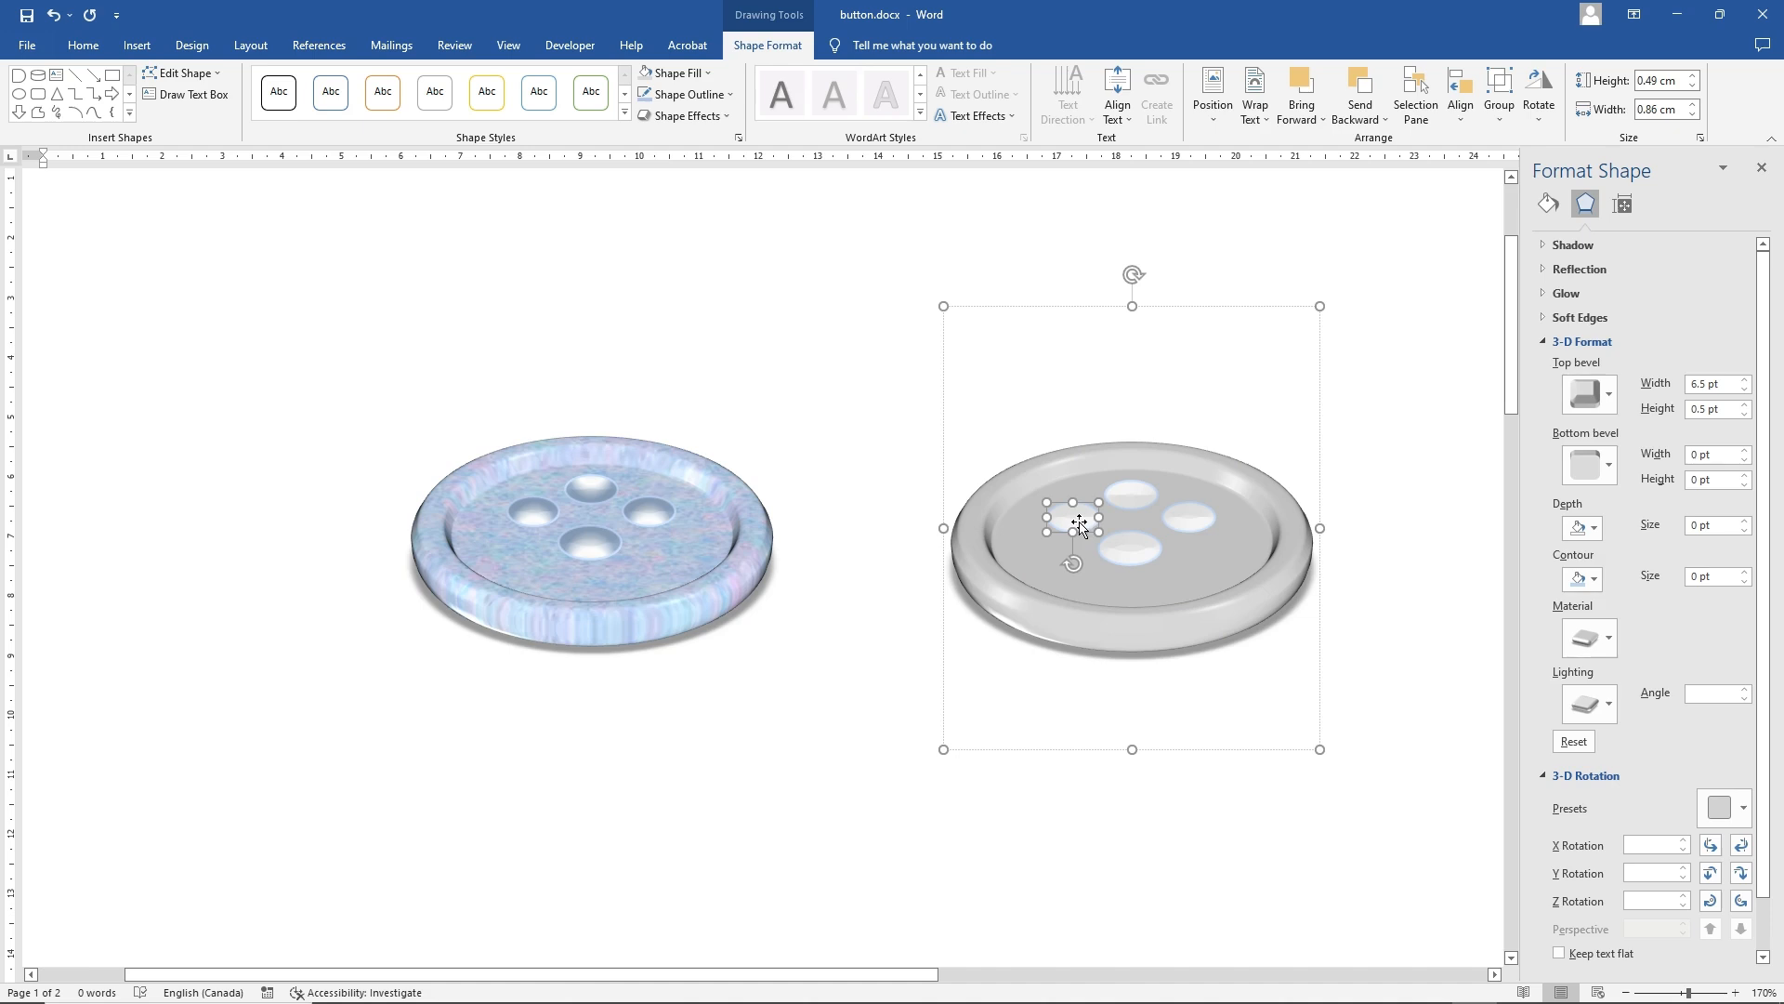
left_click(1136, 500, "shift")
left_click(1129, 549, "shift")
left_click(1190, 517, "shift")
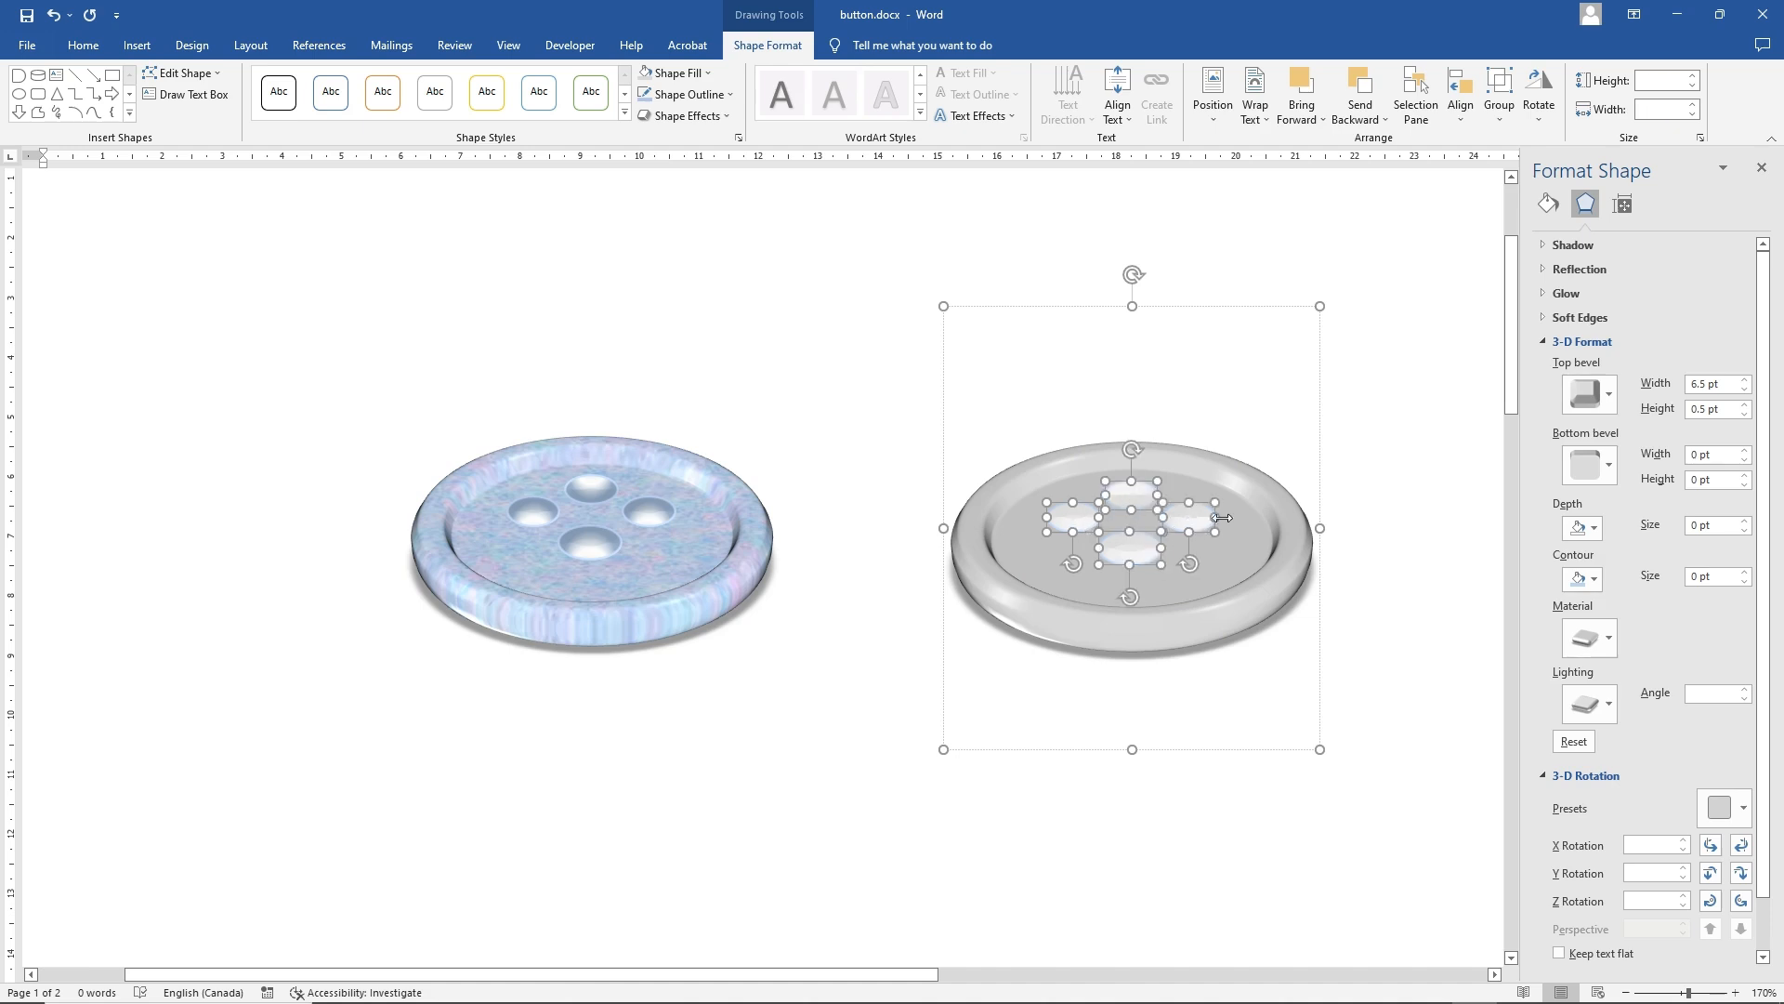
left_click(693, 94)
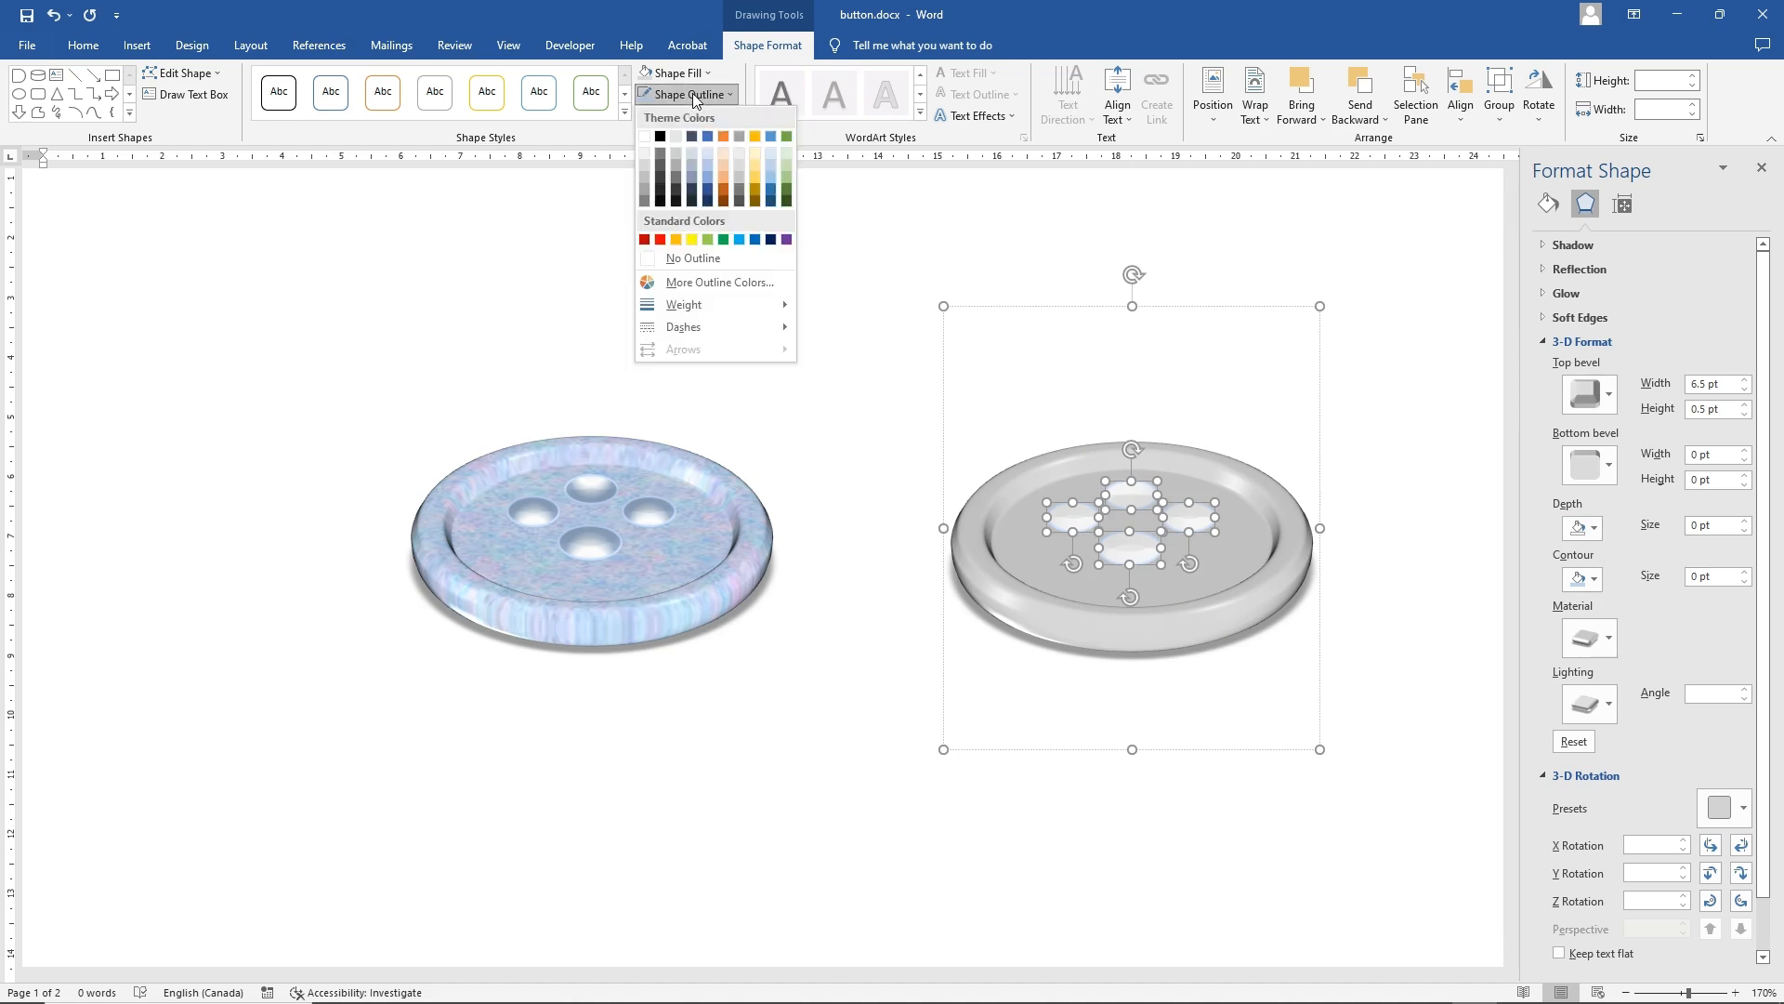
left_click(647, 197)
left_click(868, 402)
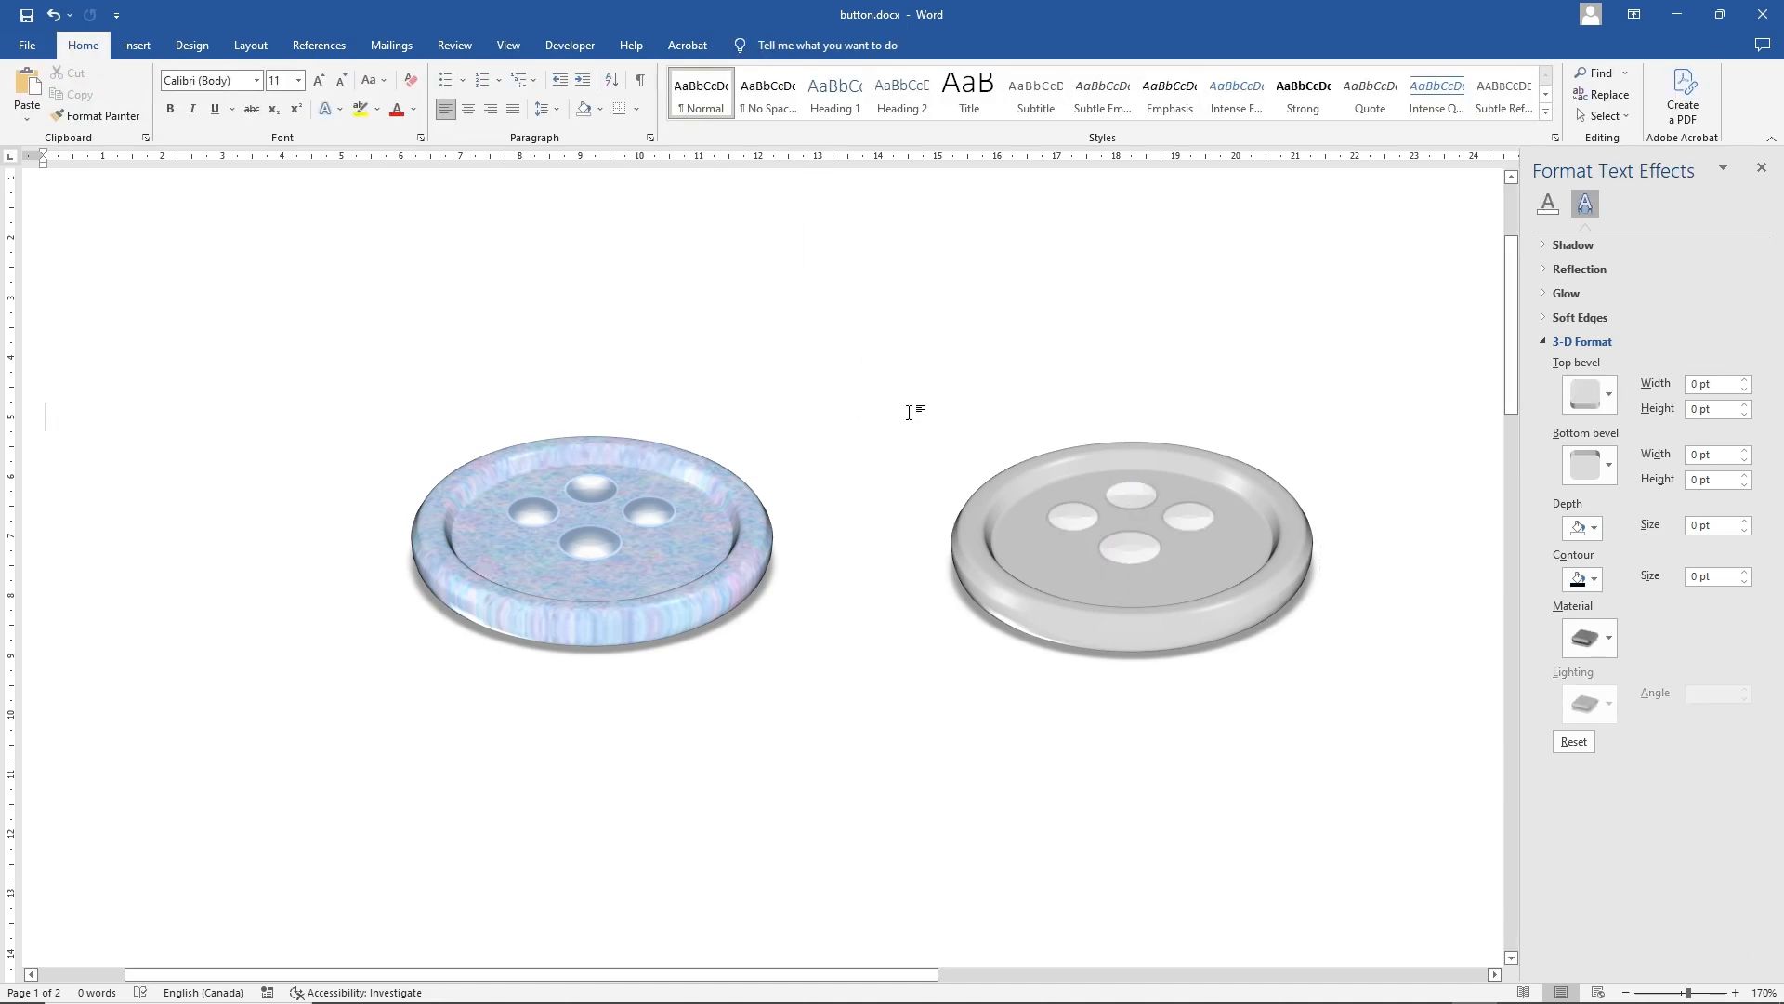
Apply a shinier, higher-contrast 3-D material preset to the gray button
left_click(1220, 549)
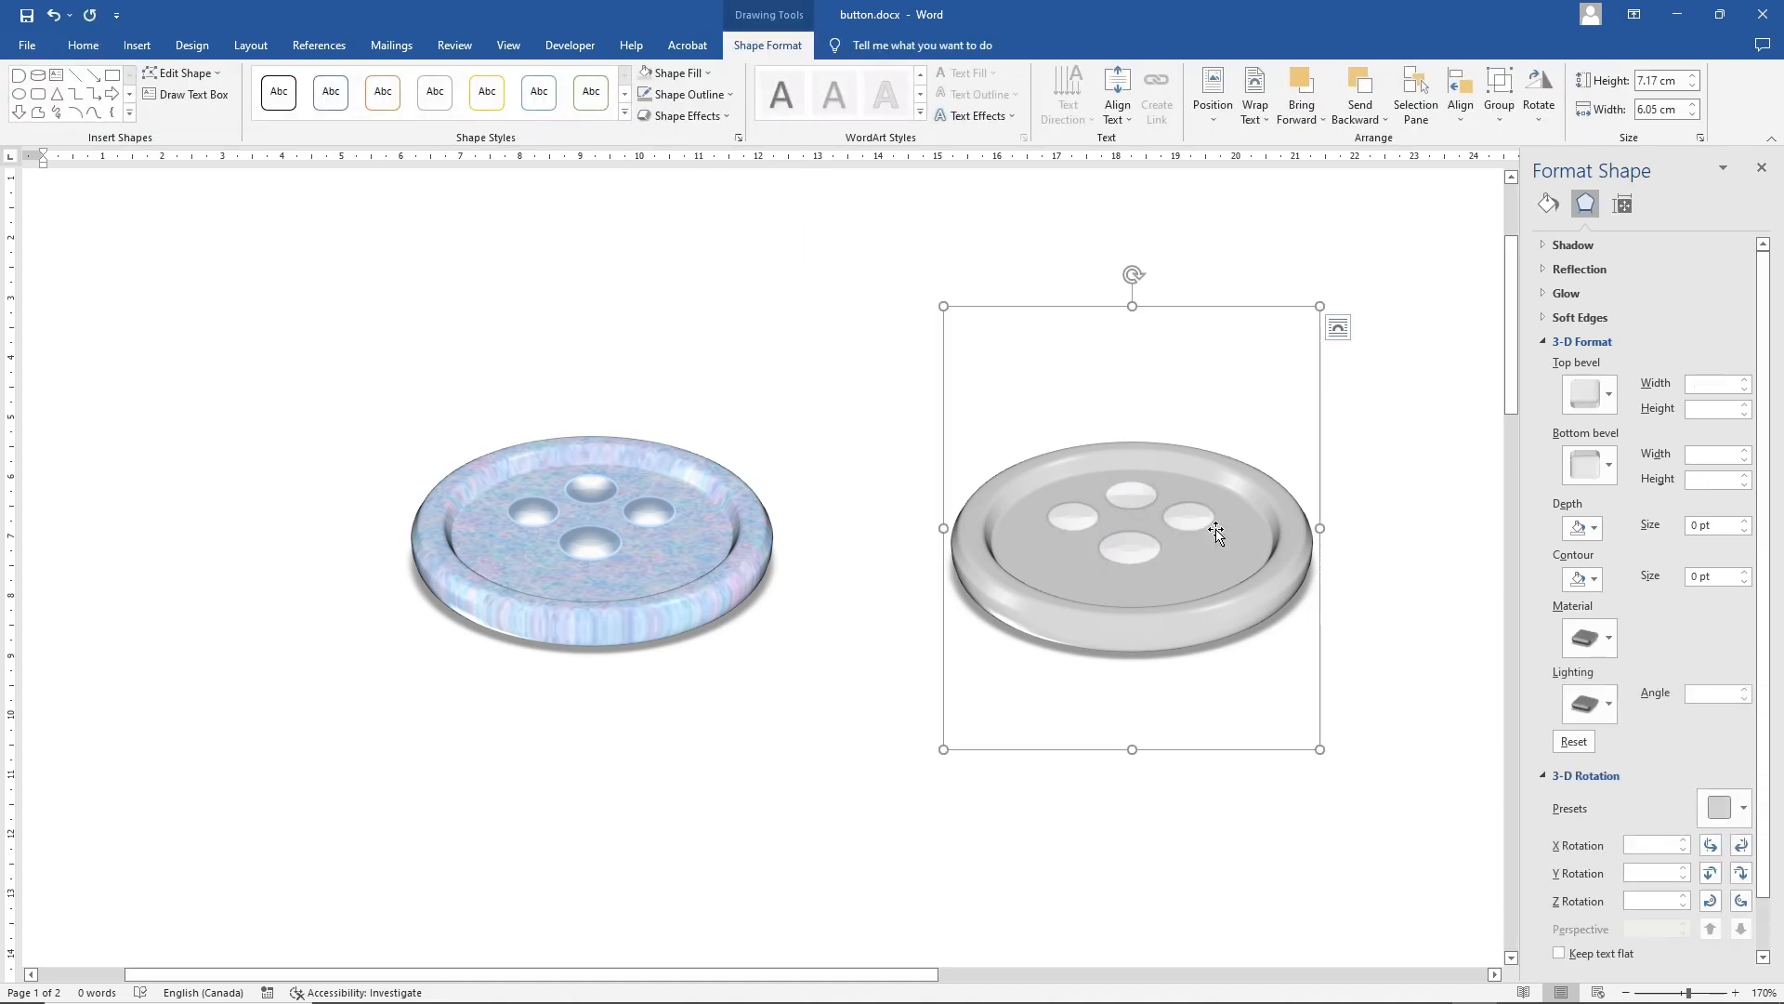
left_click(1611, 637)
left_click(1687, 710)
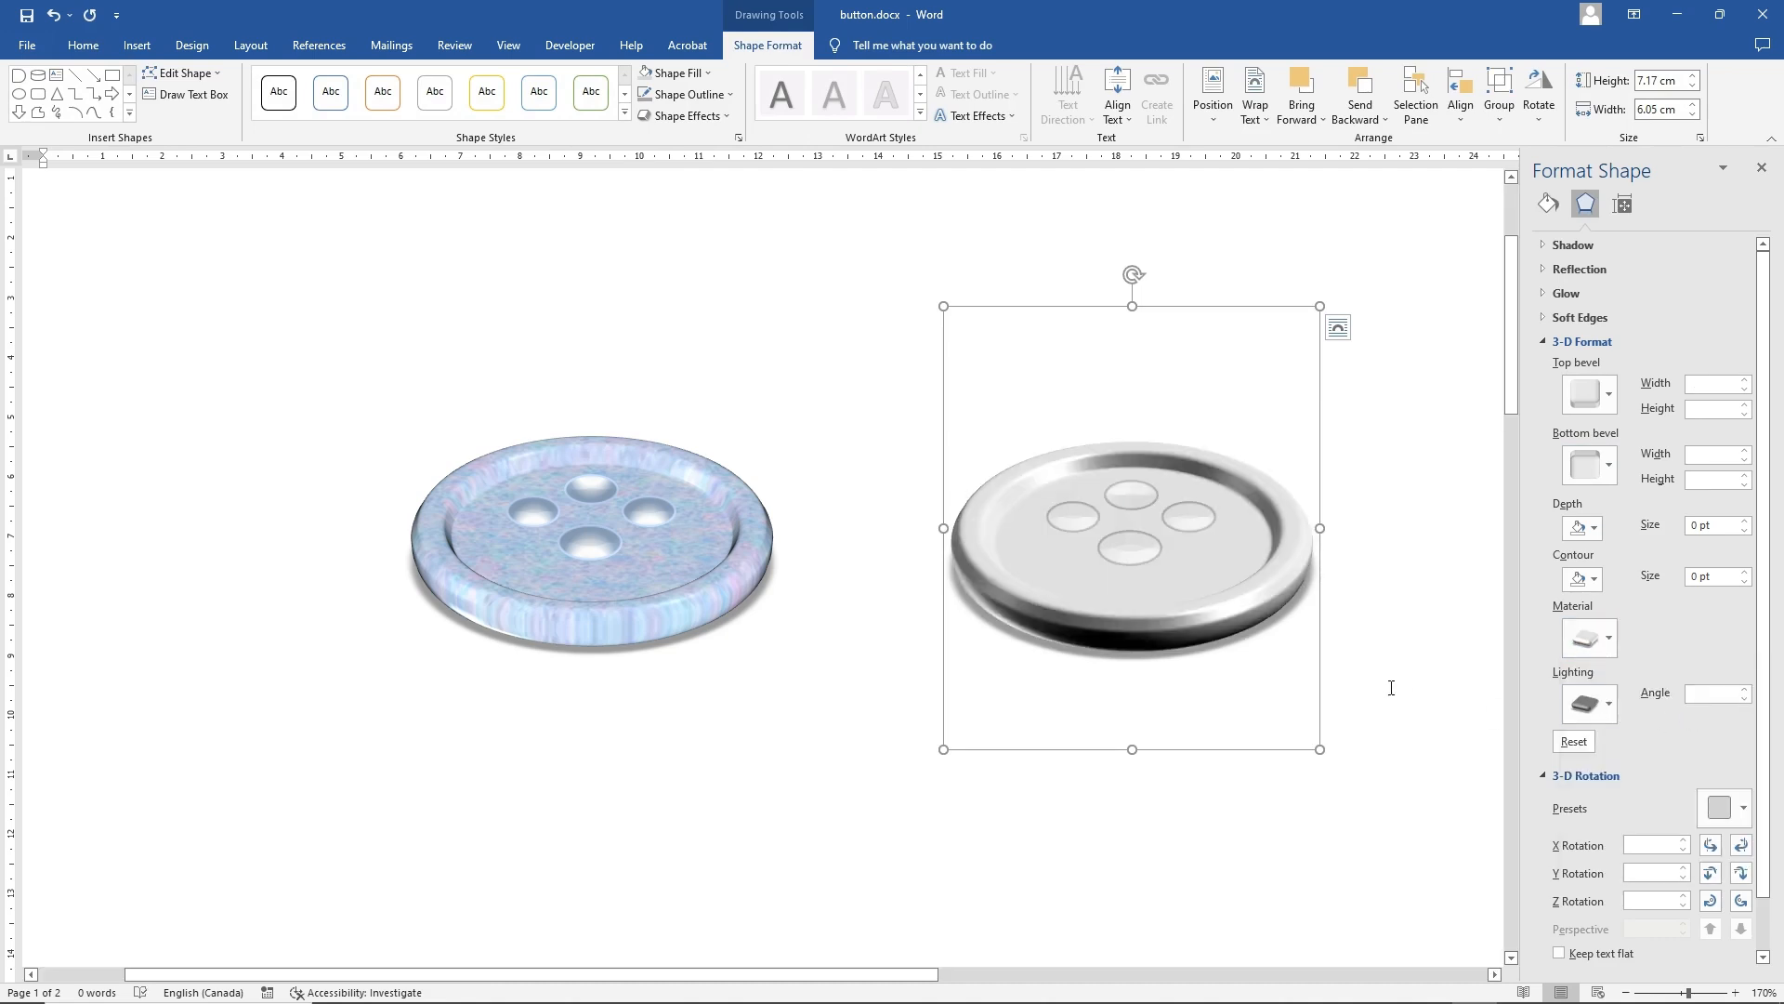
Set the lighting angle of the gray button's 3-D format to 150°
left_click(1745, 692)
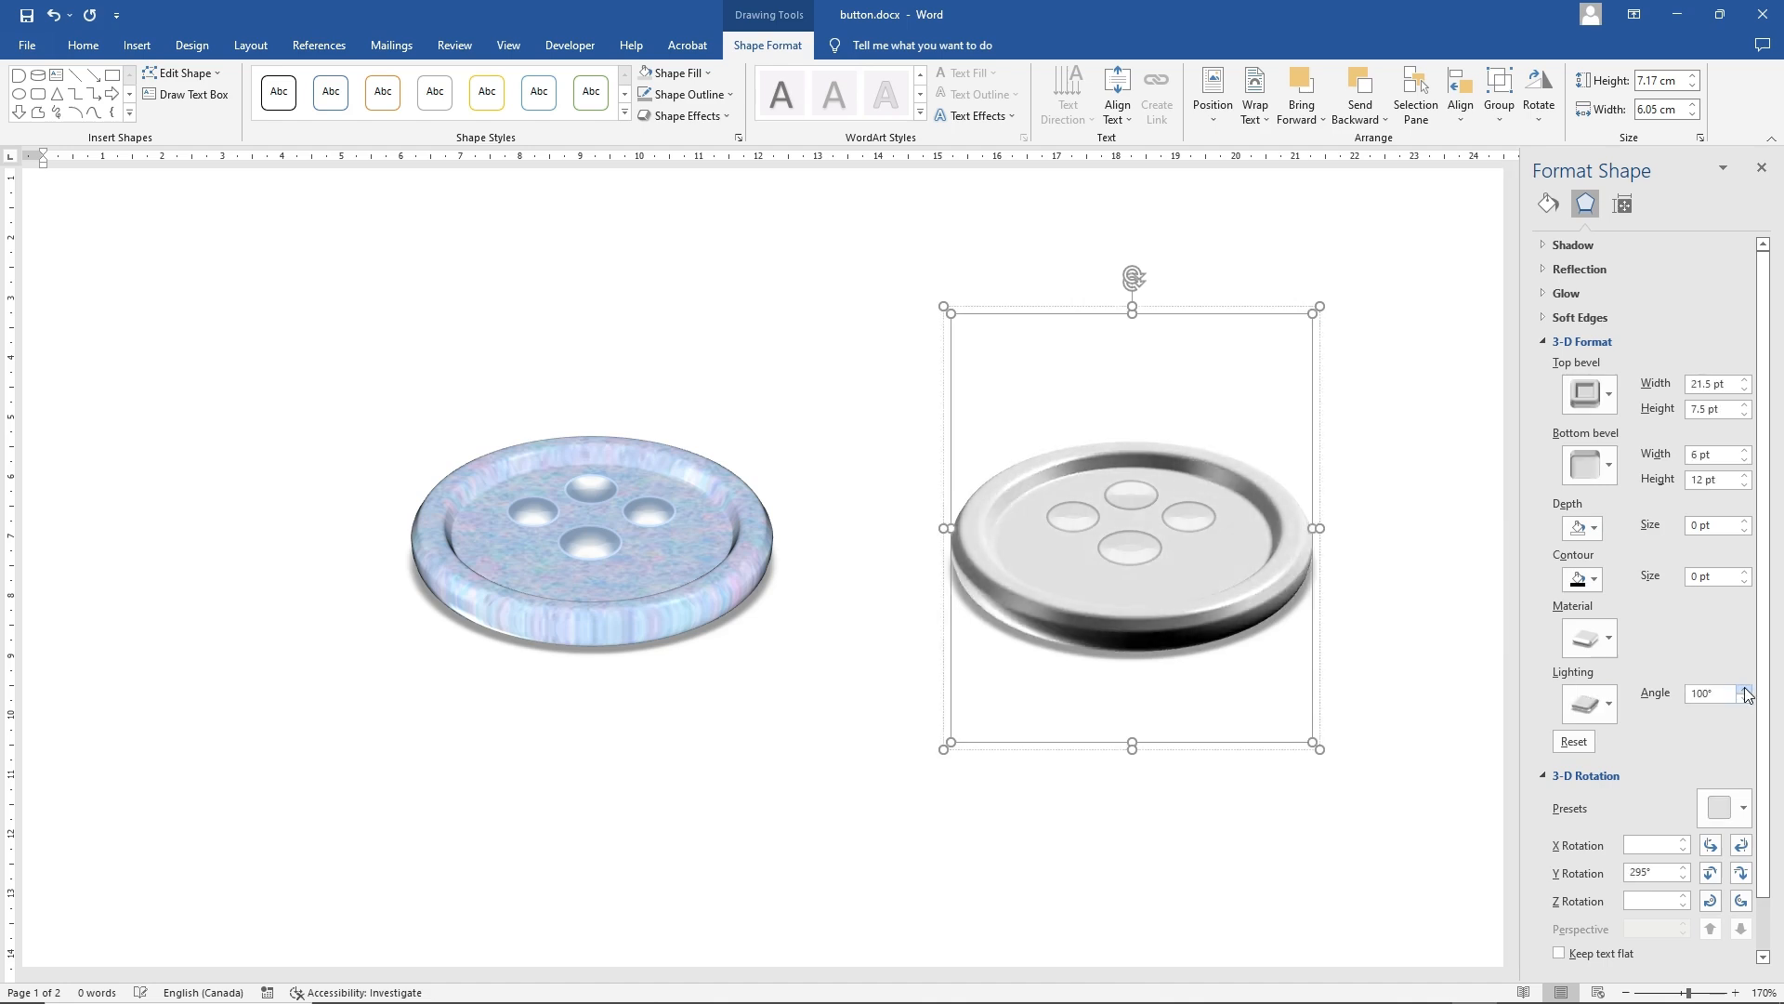
left_click(1745, 693)
left_click(1745, 692)
left_click(1745, 692)
left_click(1745, 692)
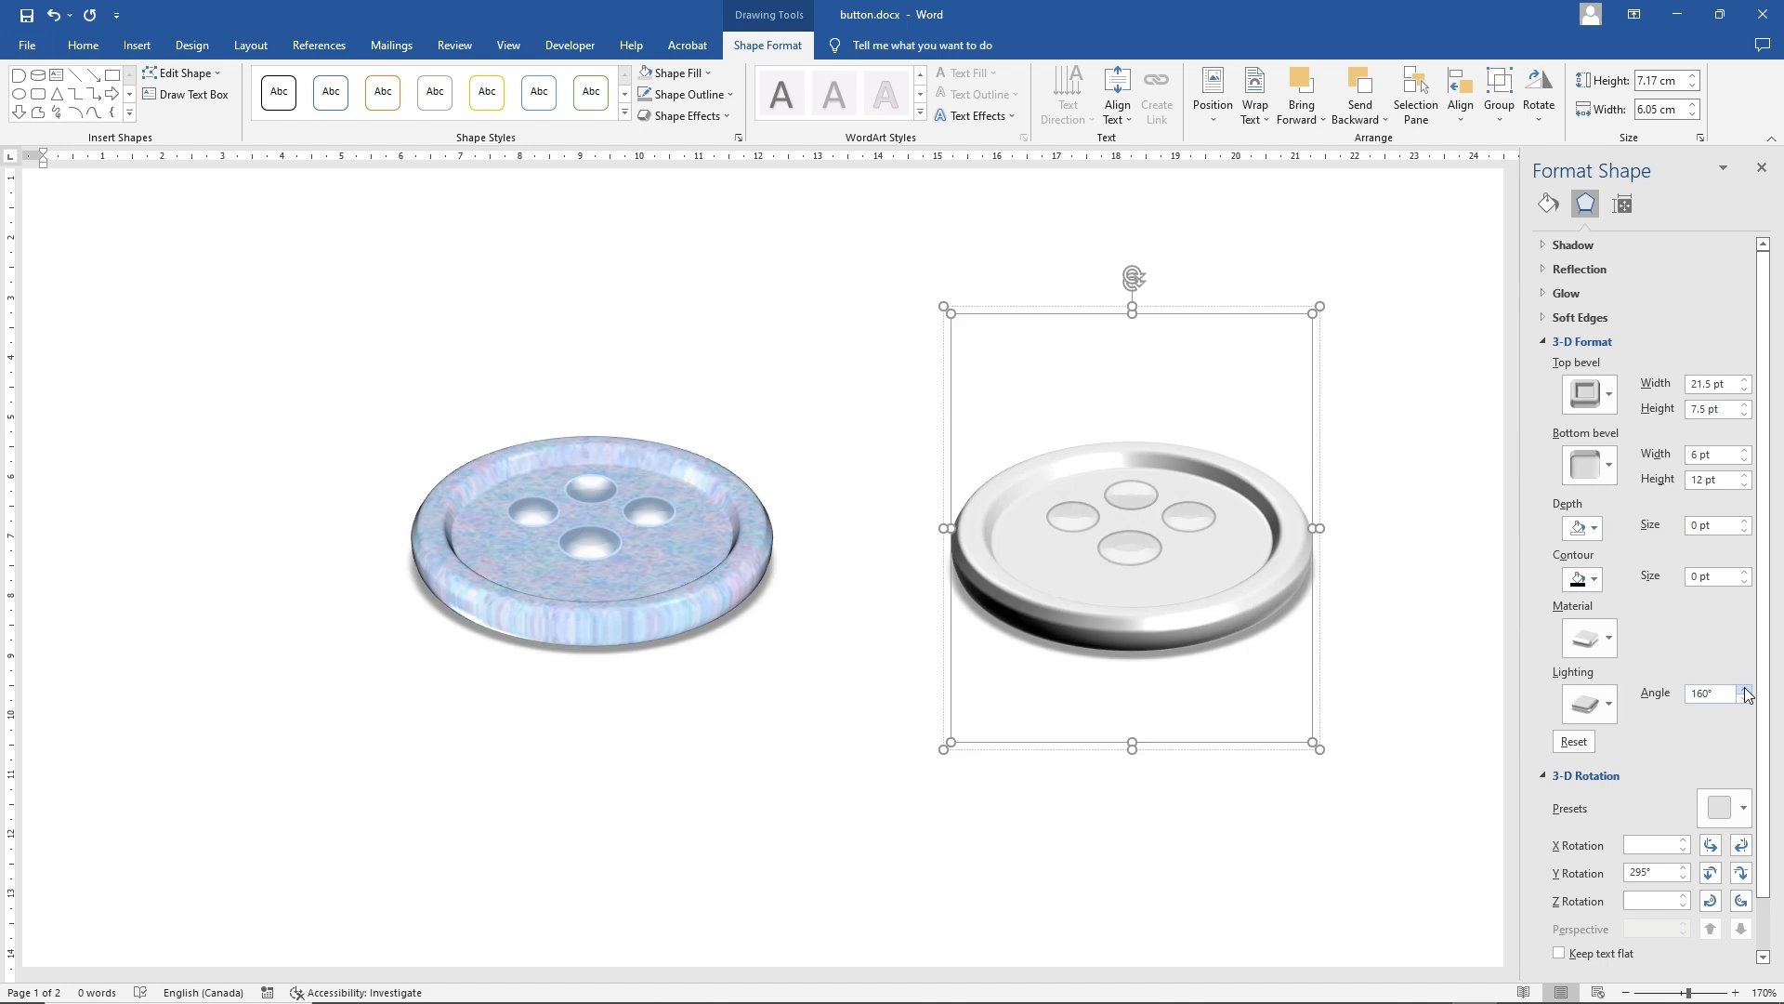
left_click(1745, 692)
left_click(1745, 700)
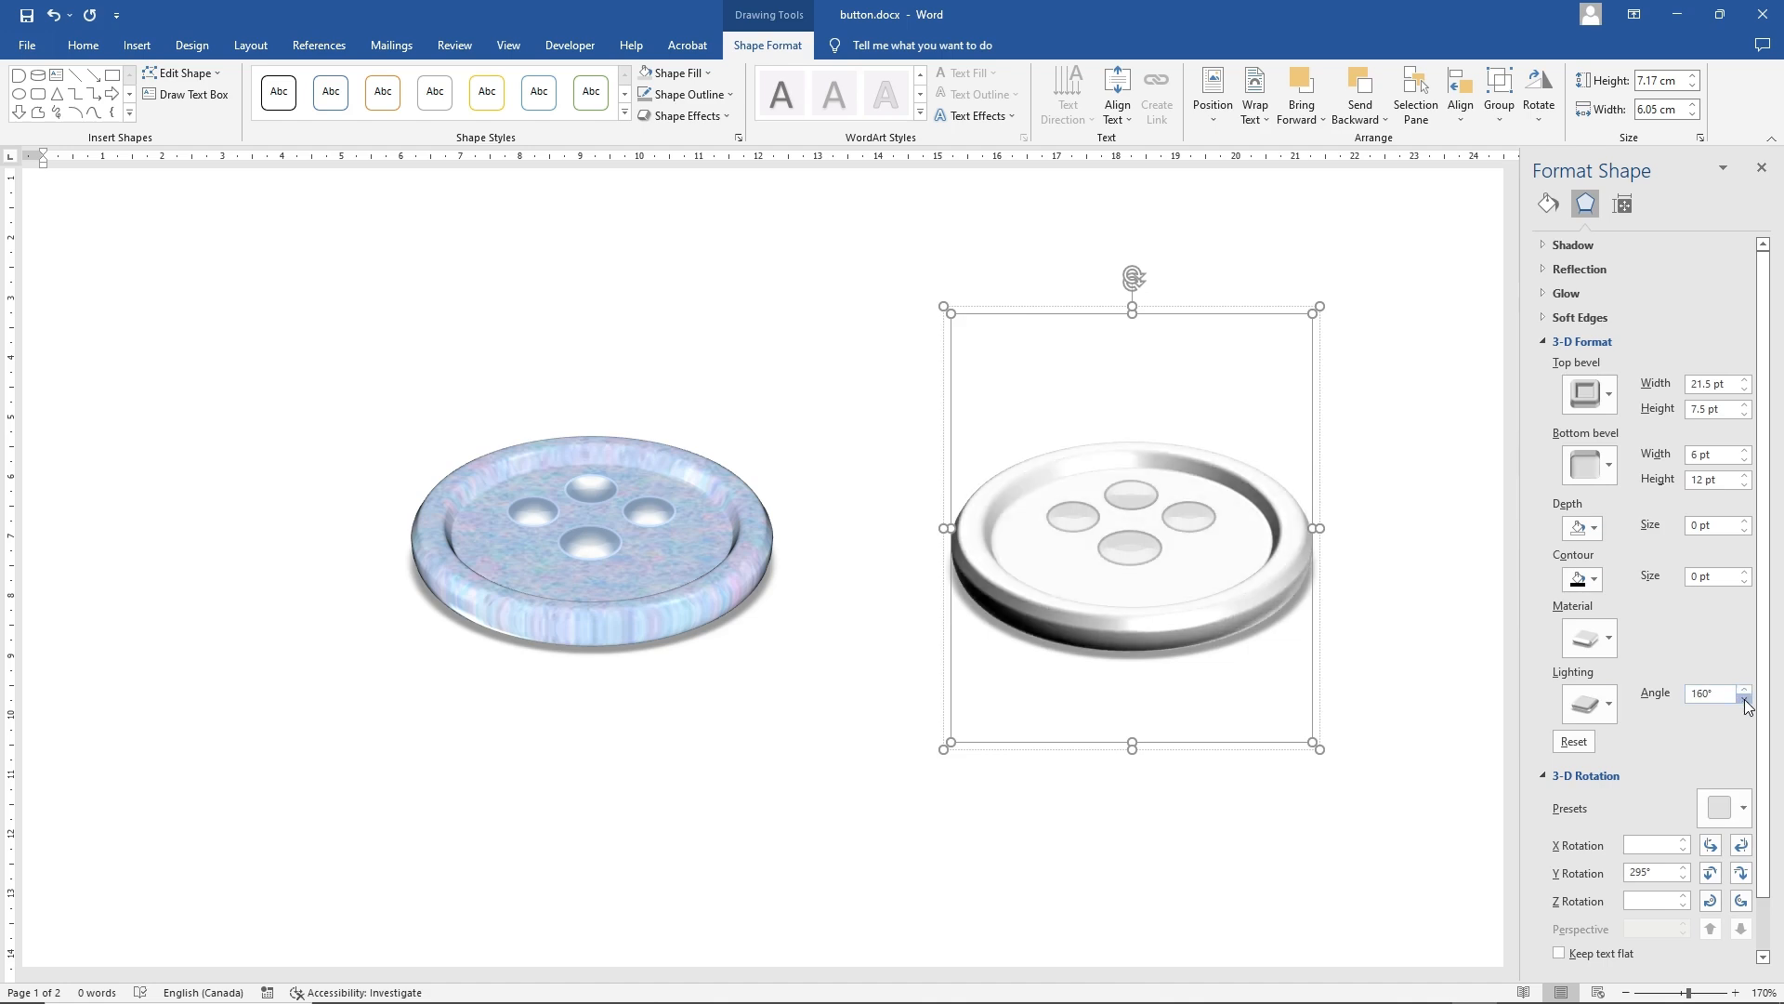
left_click(1745, 699)
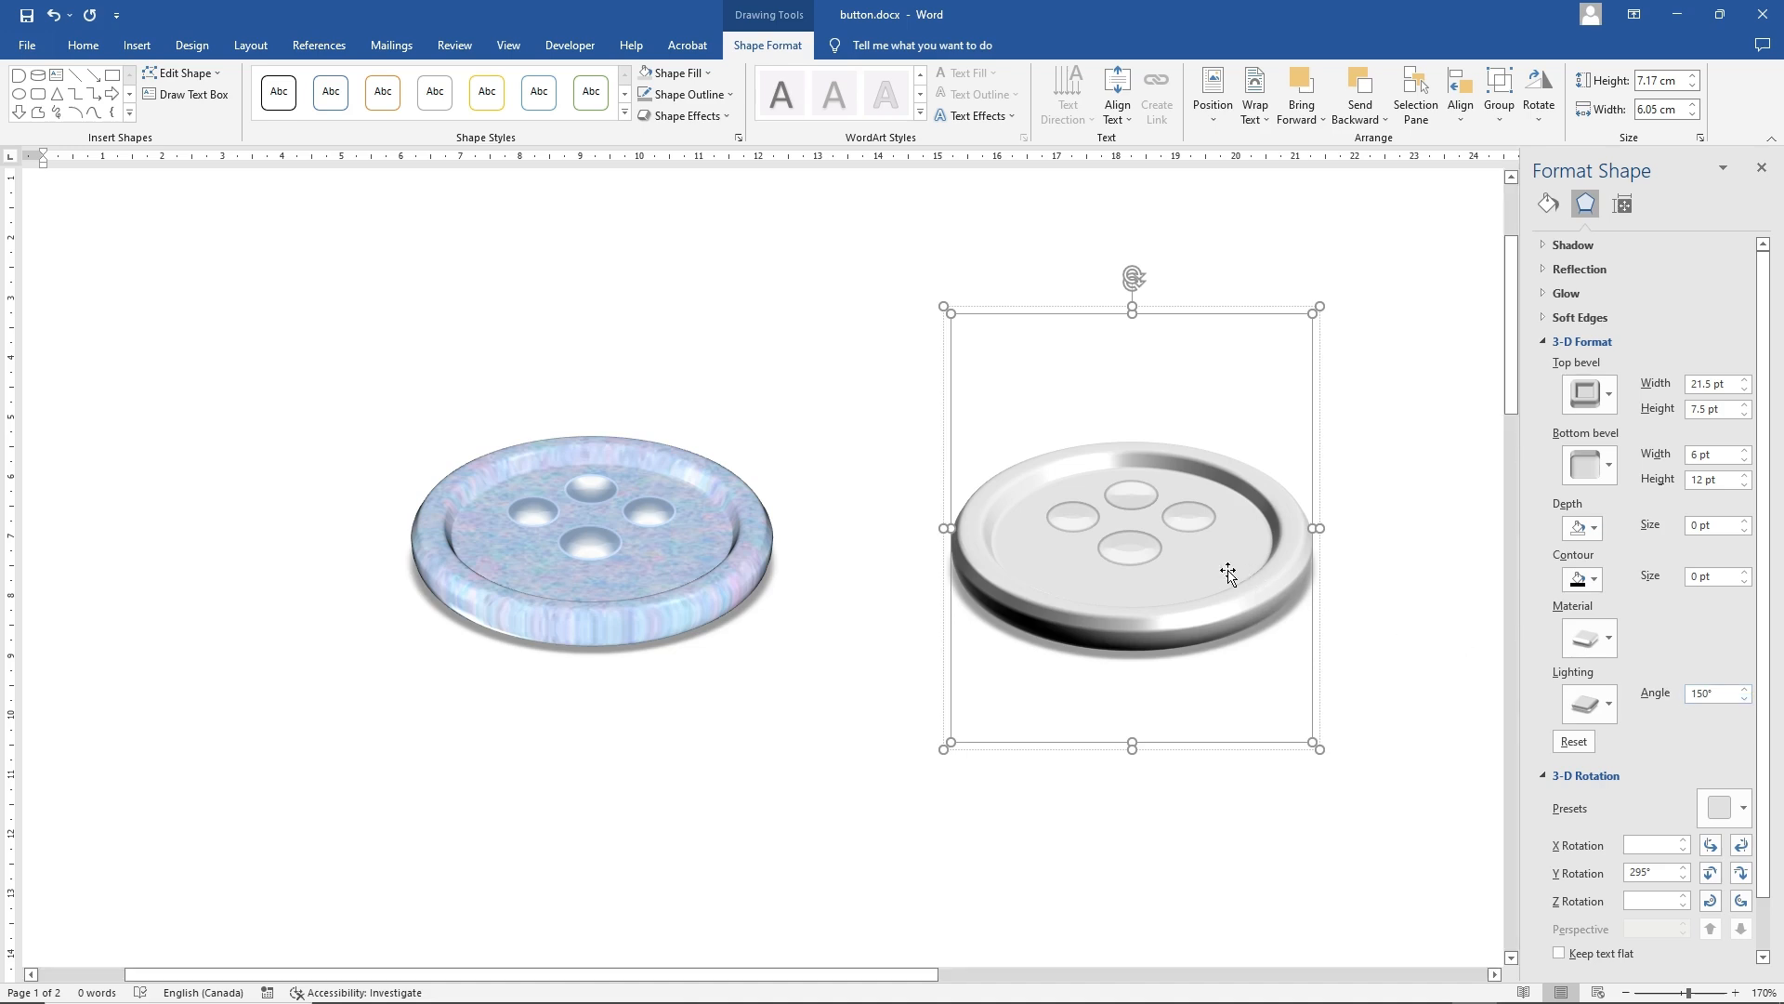
Select the four holes of the gray button together and give them a gradient outline and a gradient fill
left_click(1128, 553)
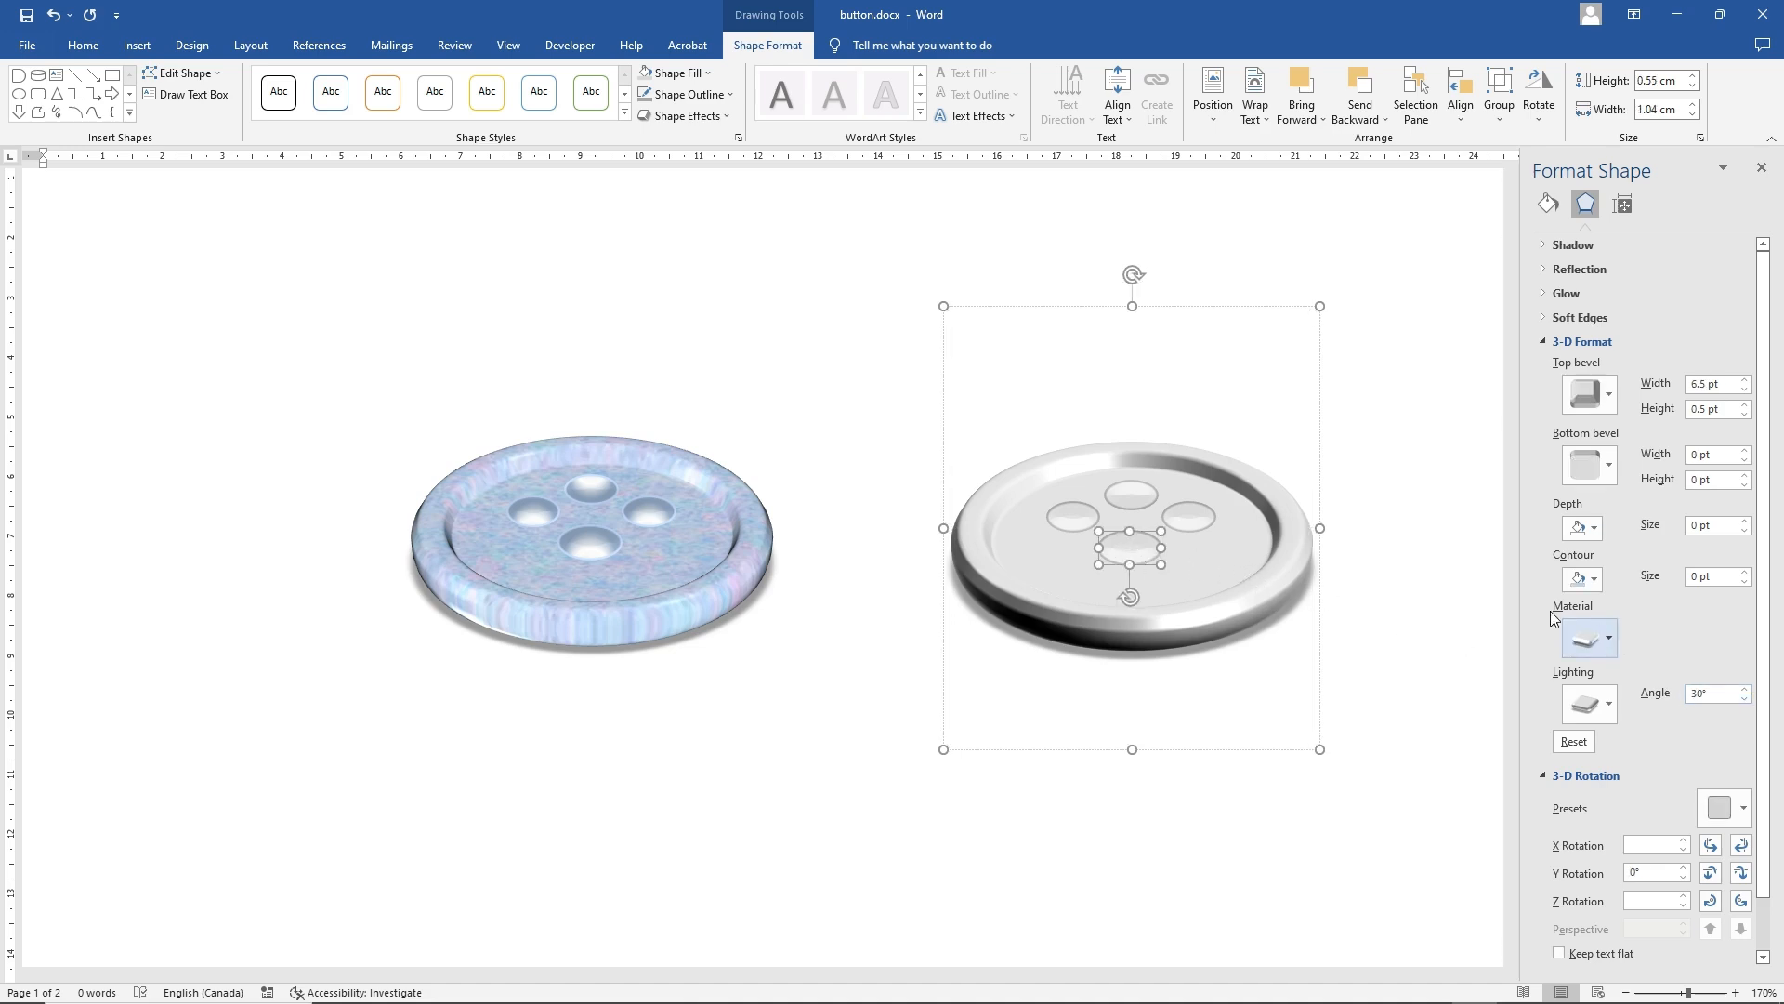
left_click(1192, 519, "shift")
left_click(1132, 495, "shift")
left_click(1070, 524, "shift")
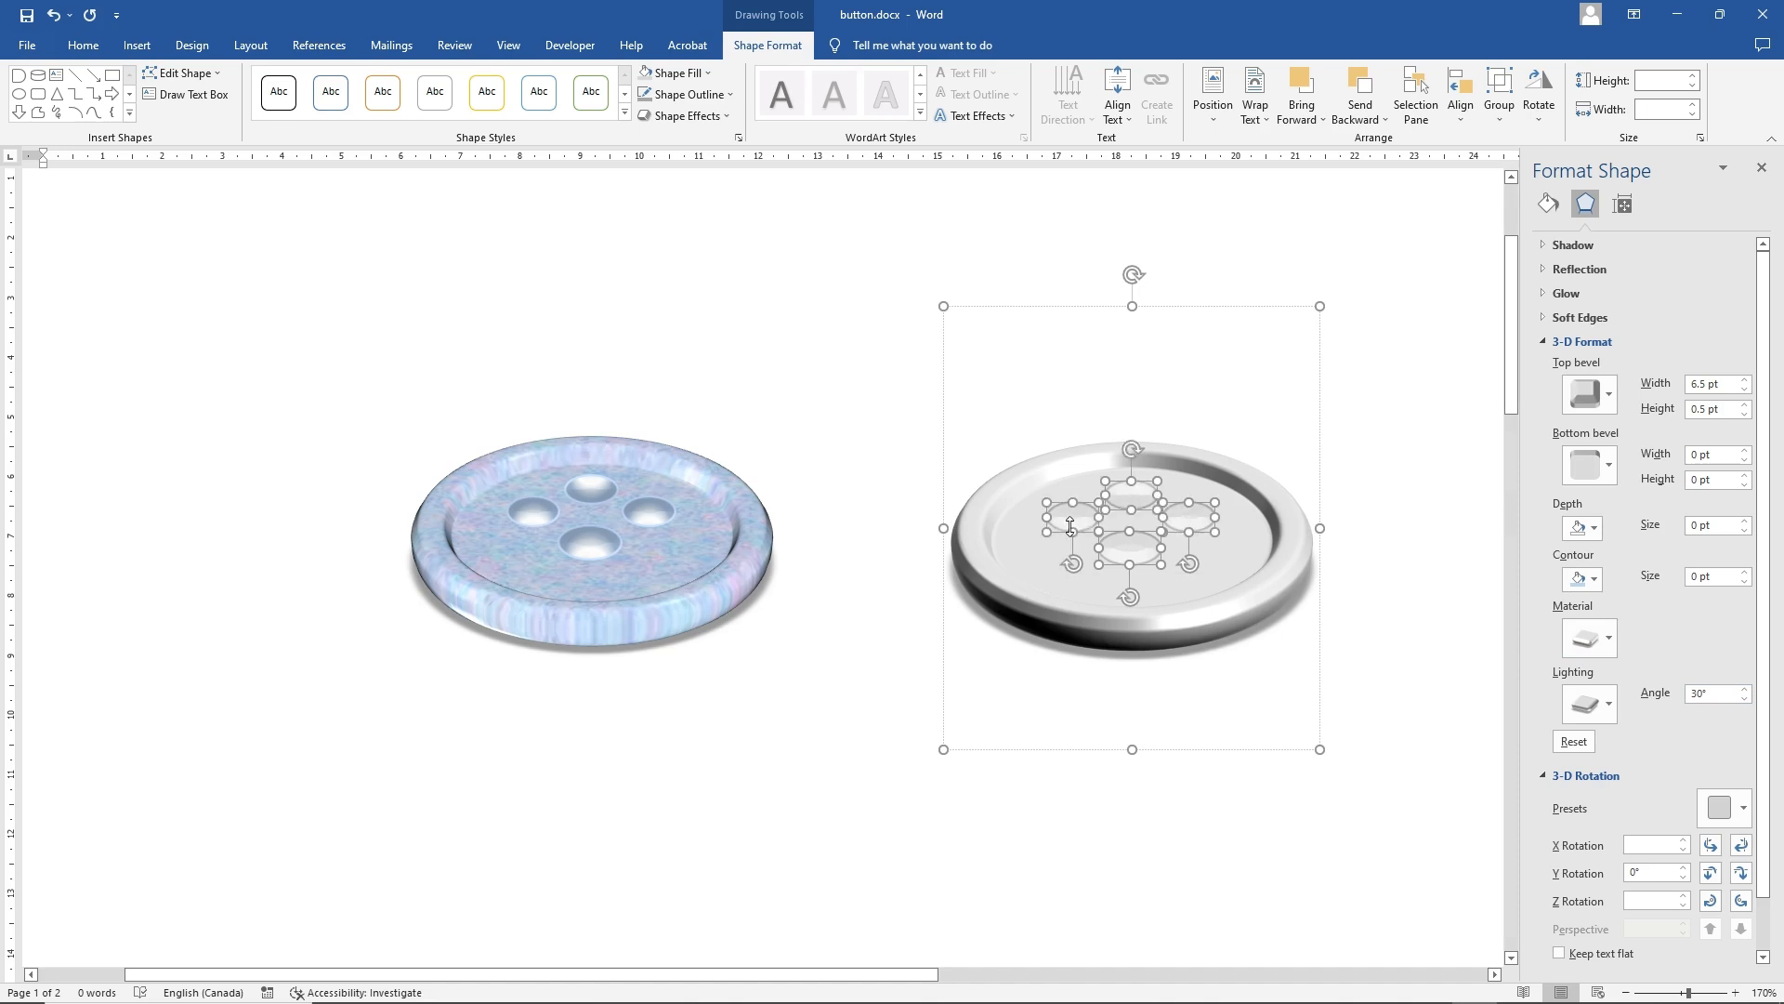
left_click(1548, 203)
left_click(1626, 452)
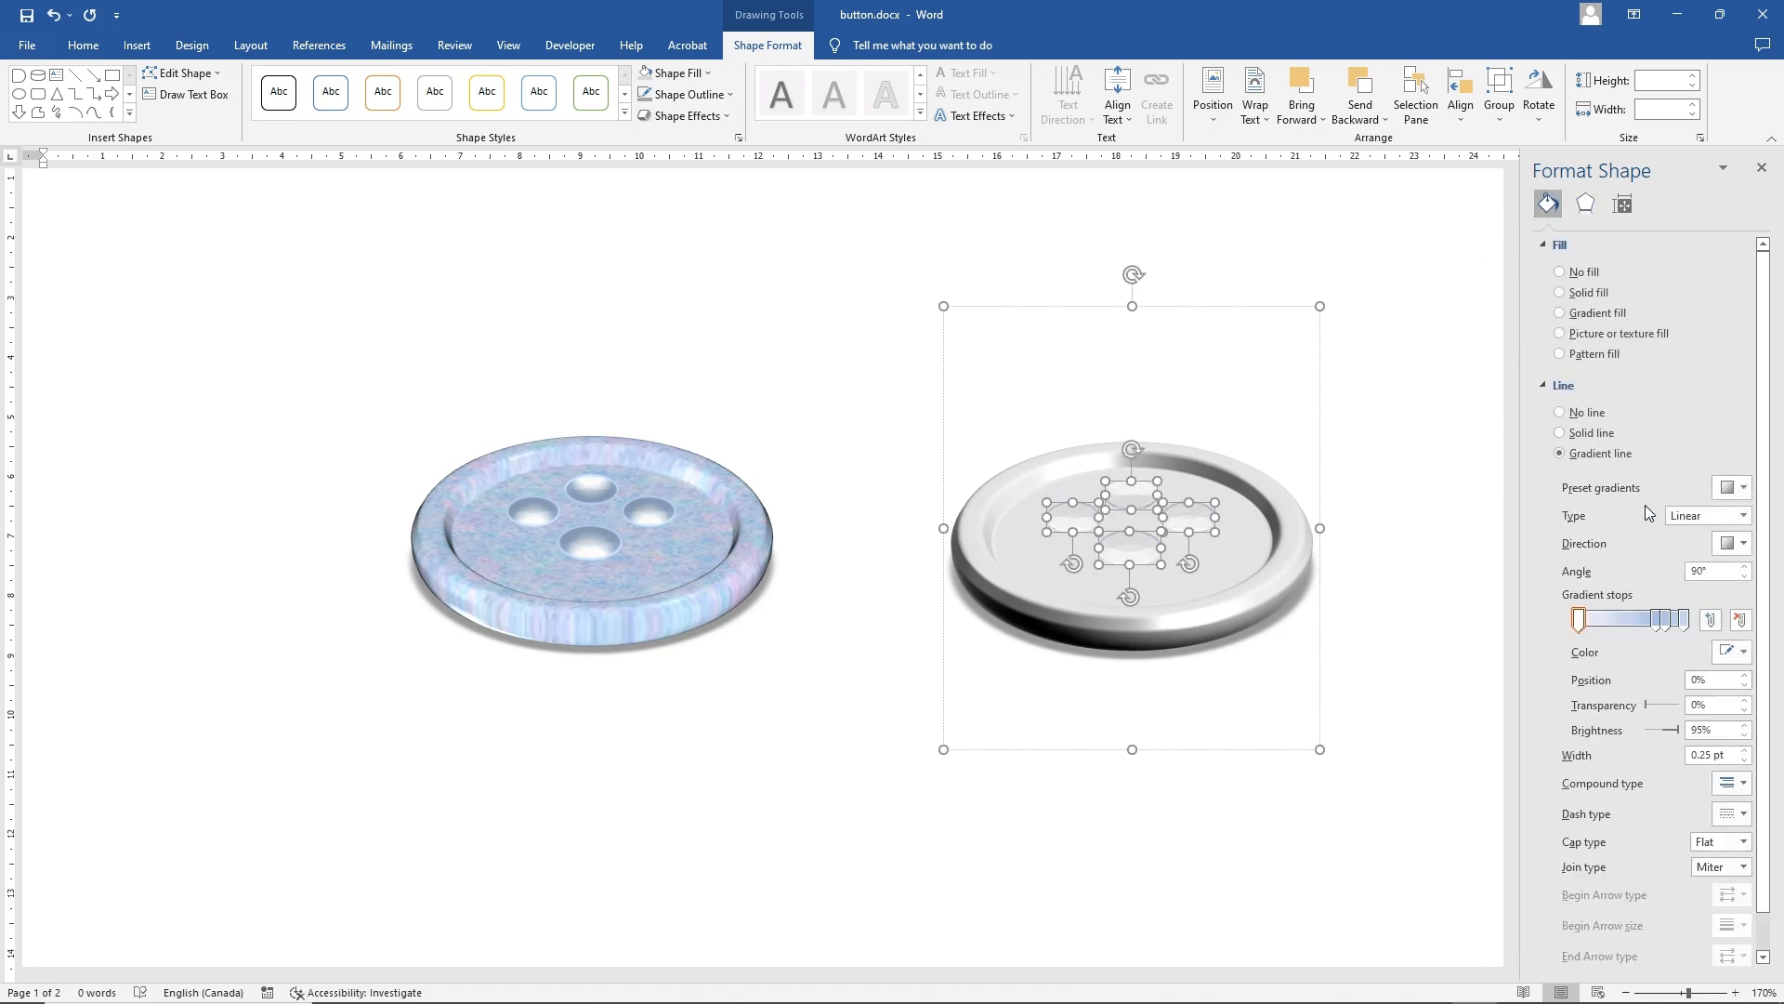
left_click(1590, 316)
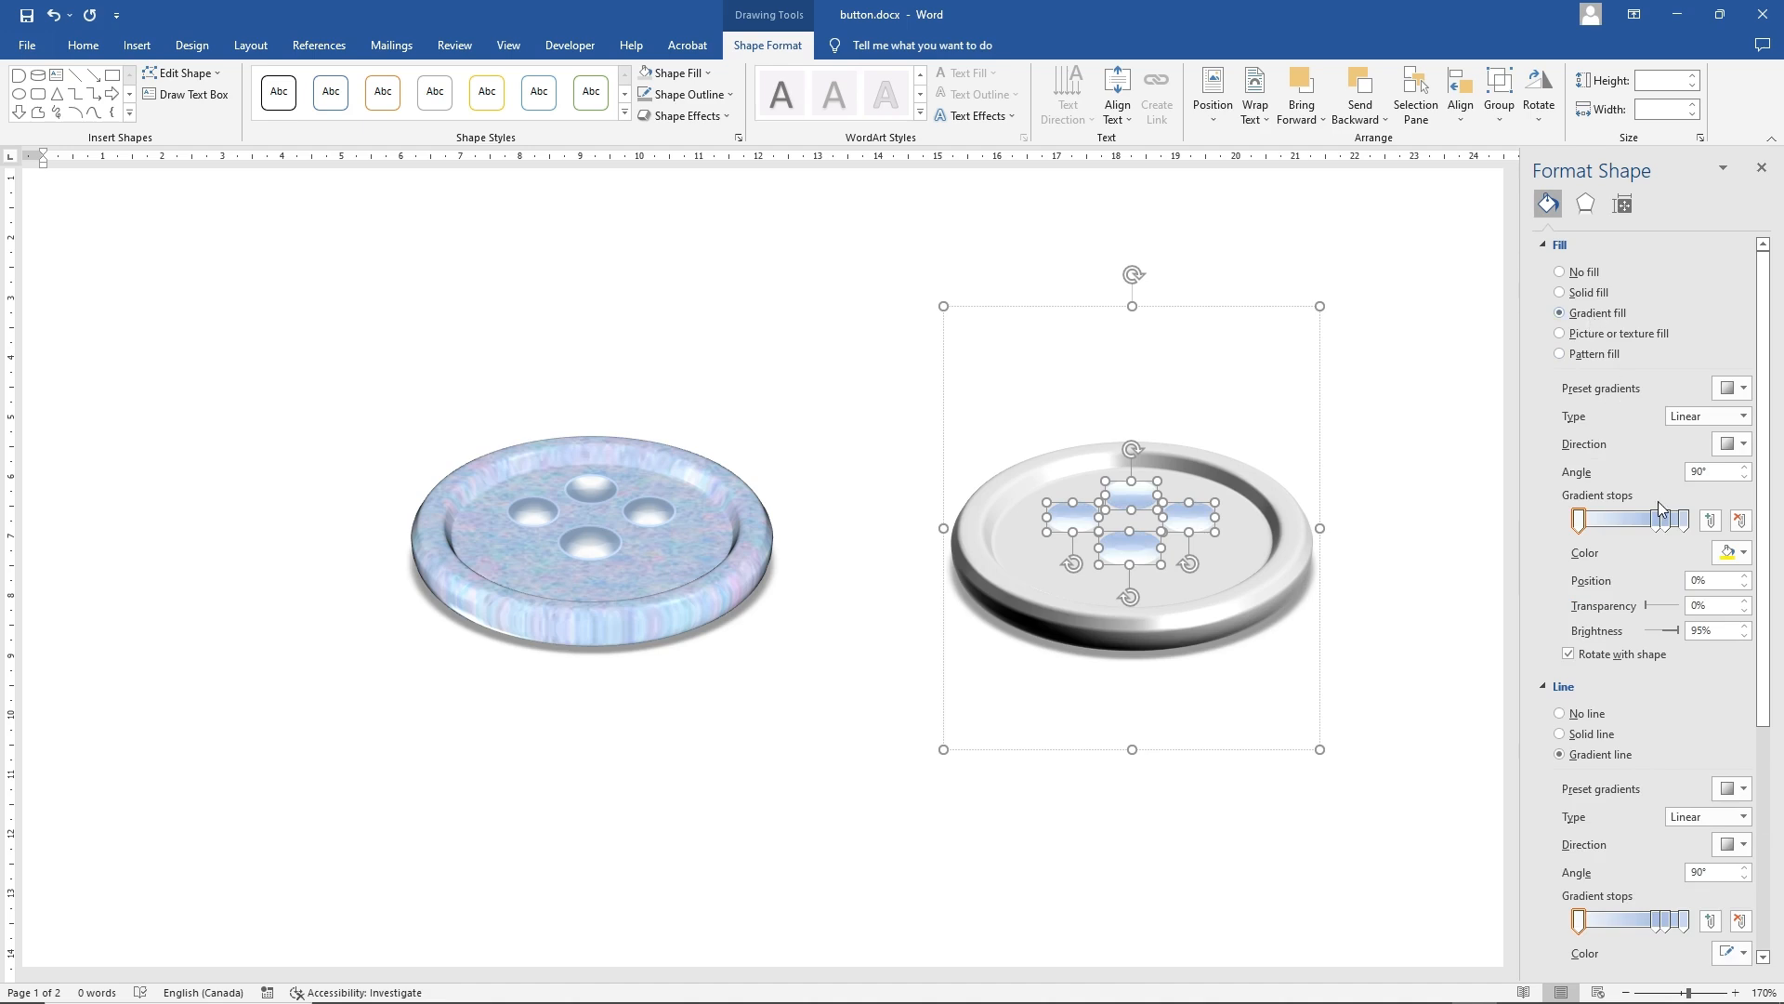
Color the holes' final fill gradient stop black lightened 50% and the two middle stops black lightened 35%, and remove the holes' outline
left_click(1685, 522)
left_click(1735, 553)
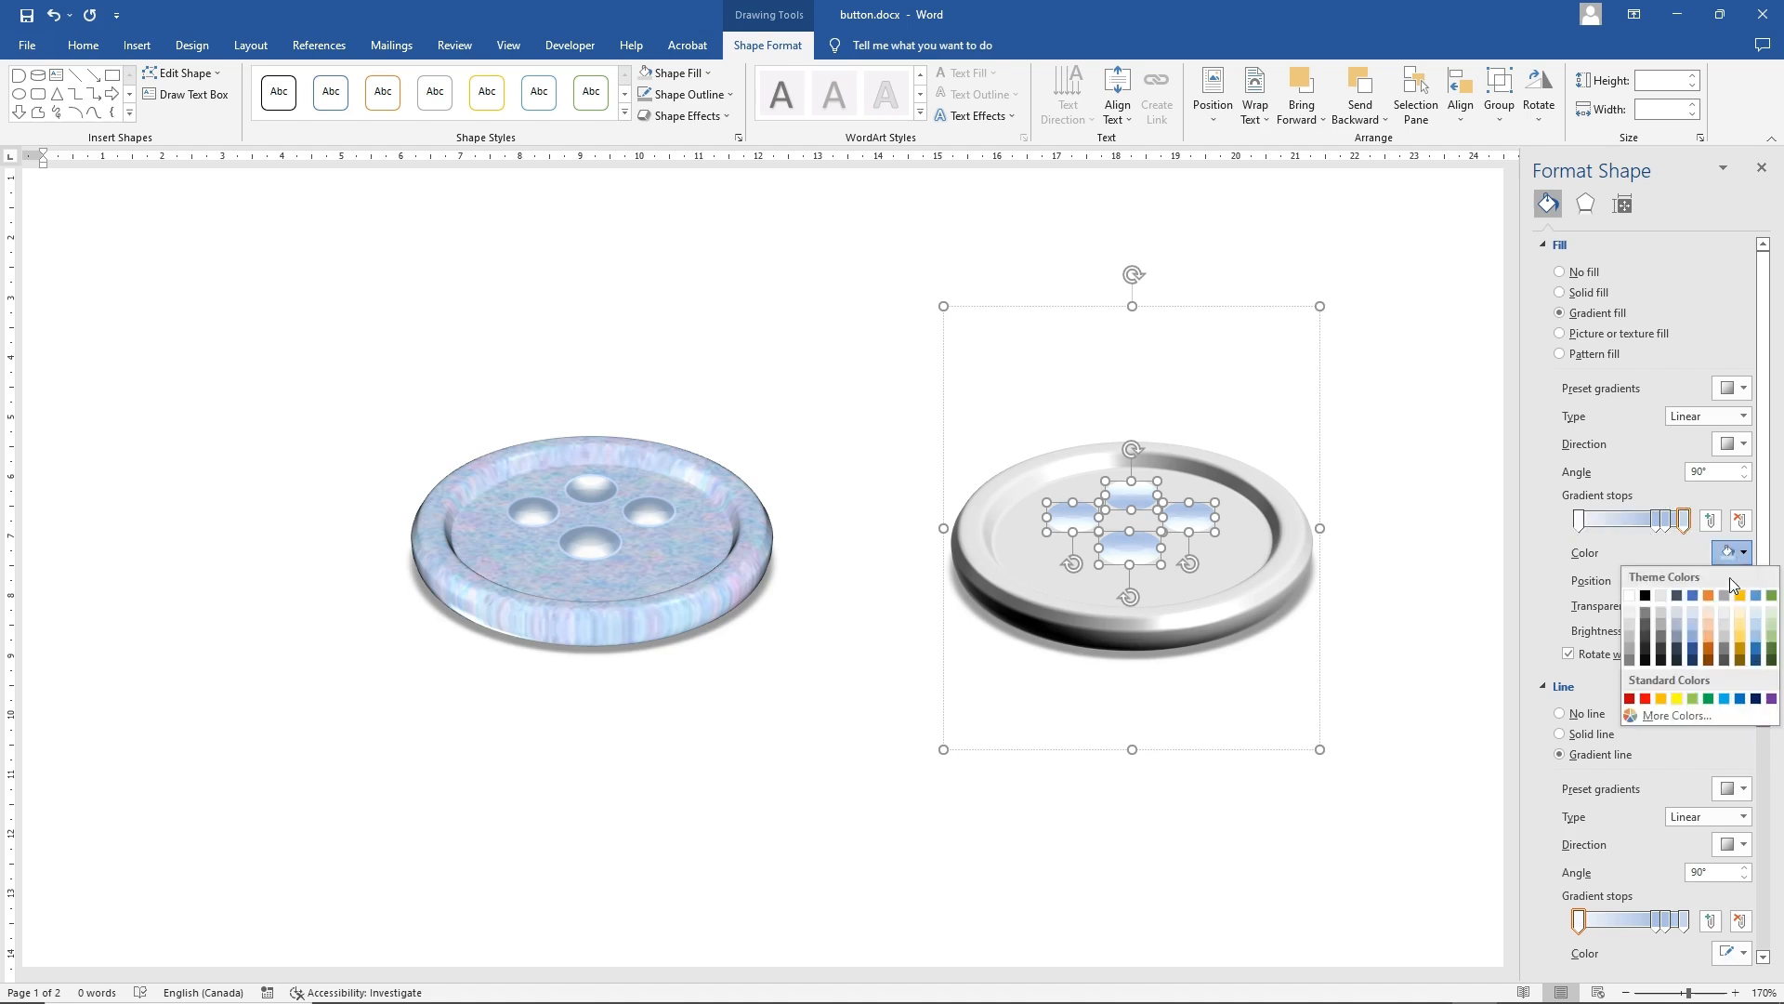
left_click(1648, 614)
left_click(1660, 522)
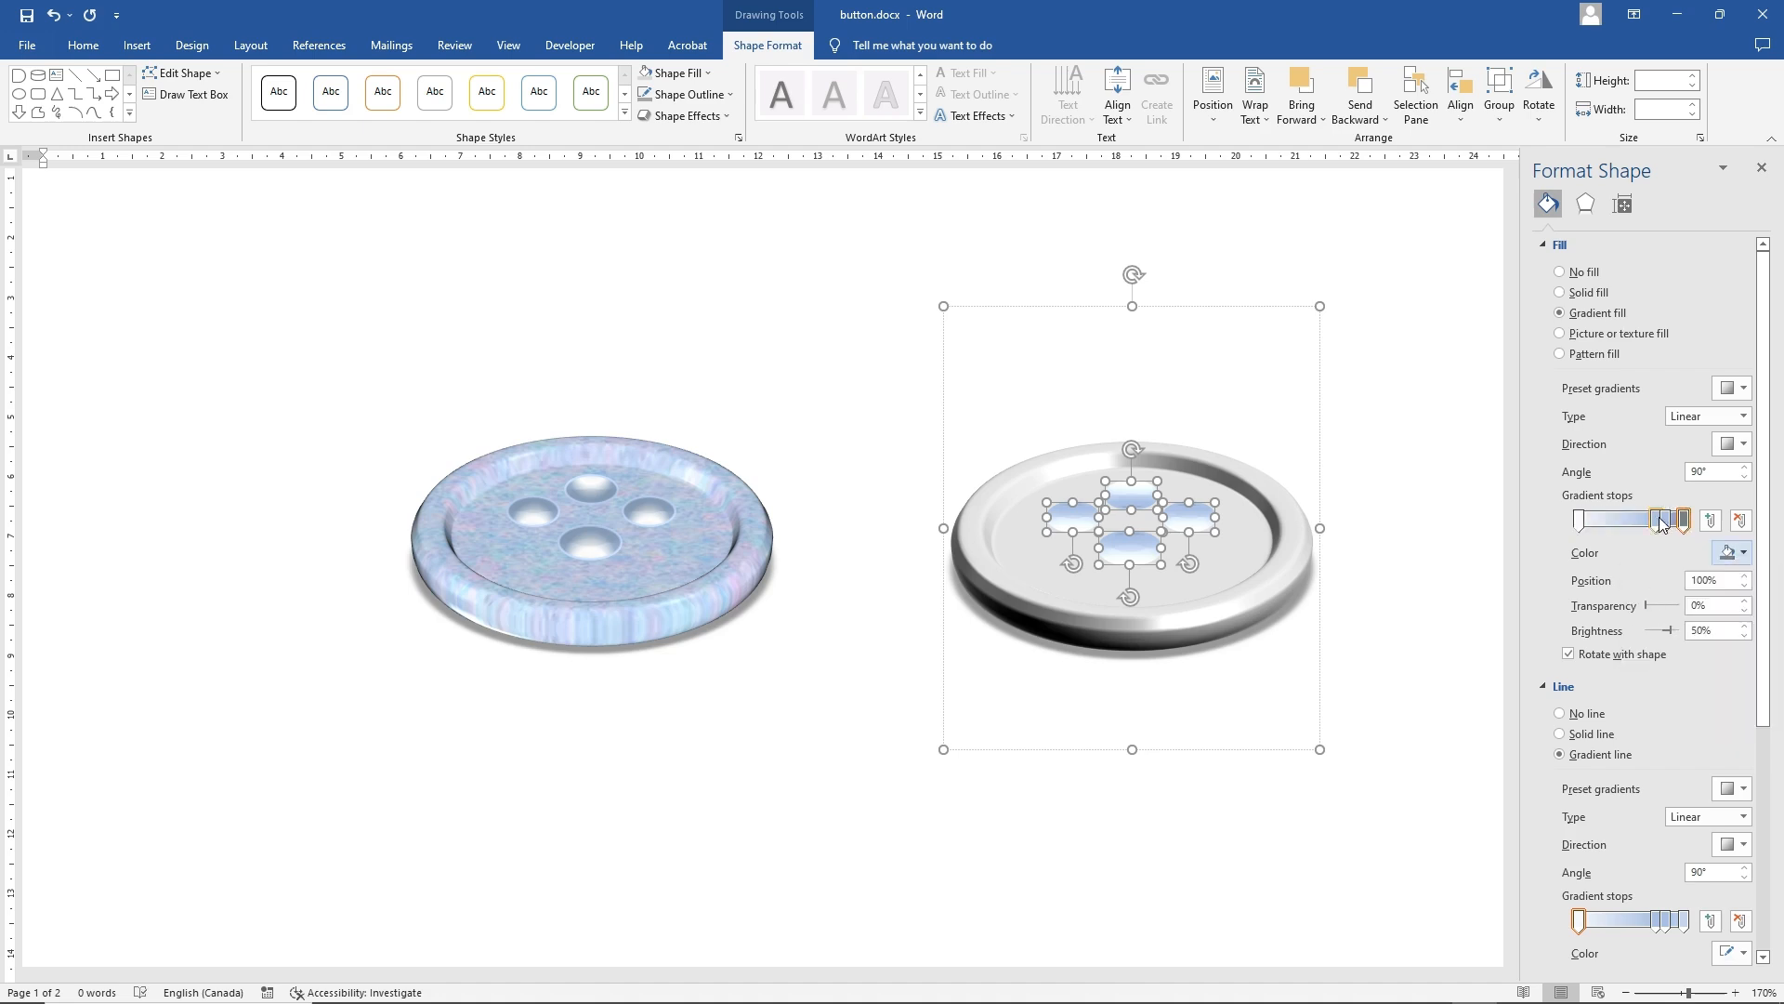
left_click(1746, 555)
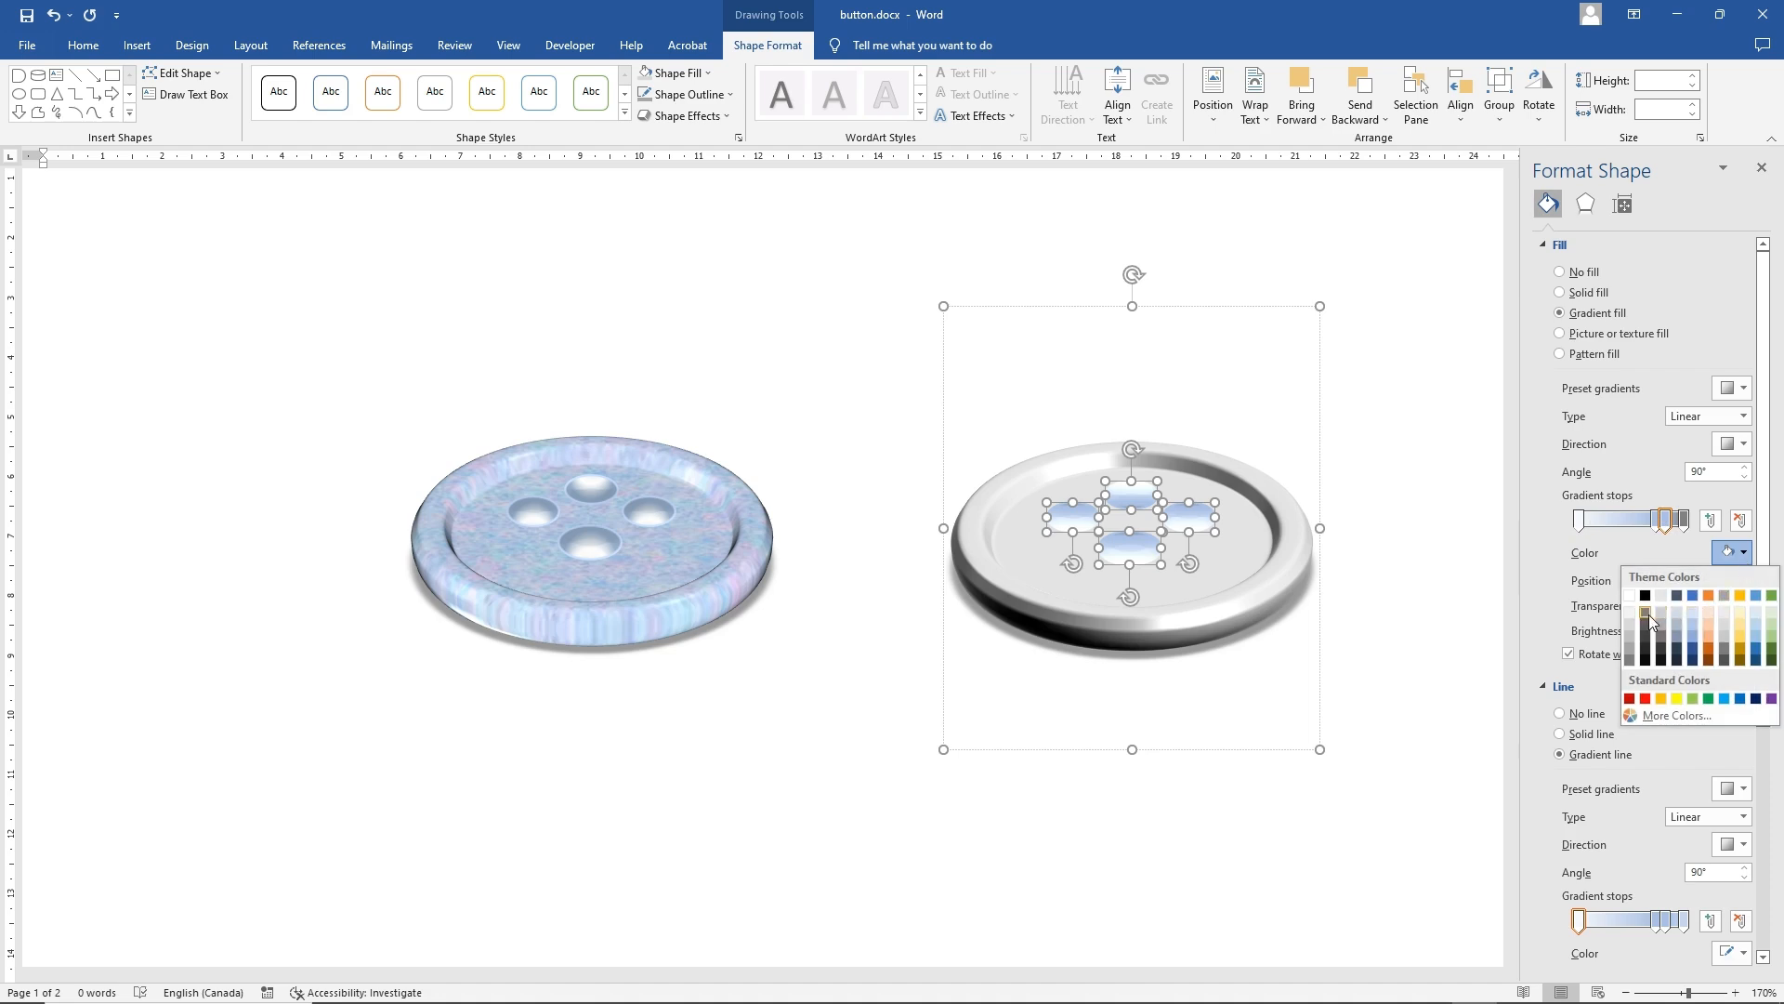
left_click(1646, 626)
left_click(1655, 520)
left_click(1744, 553)
left_click(1645, 626)
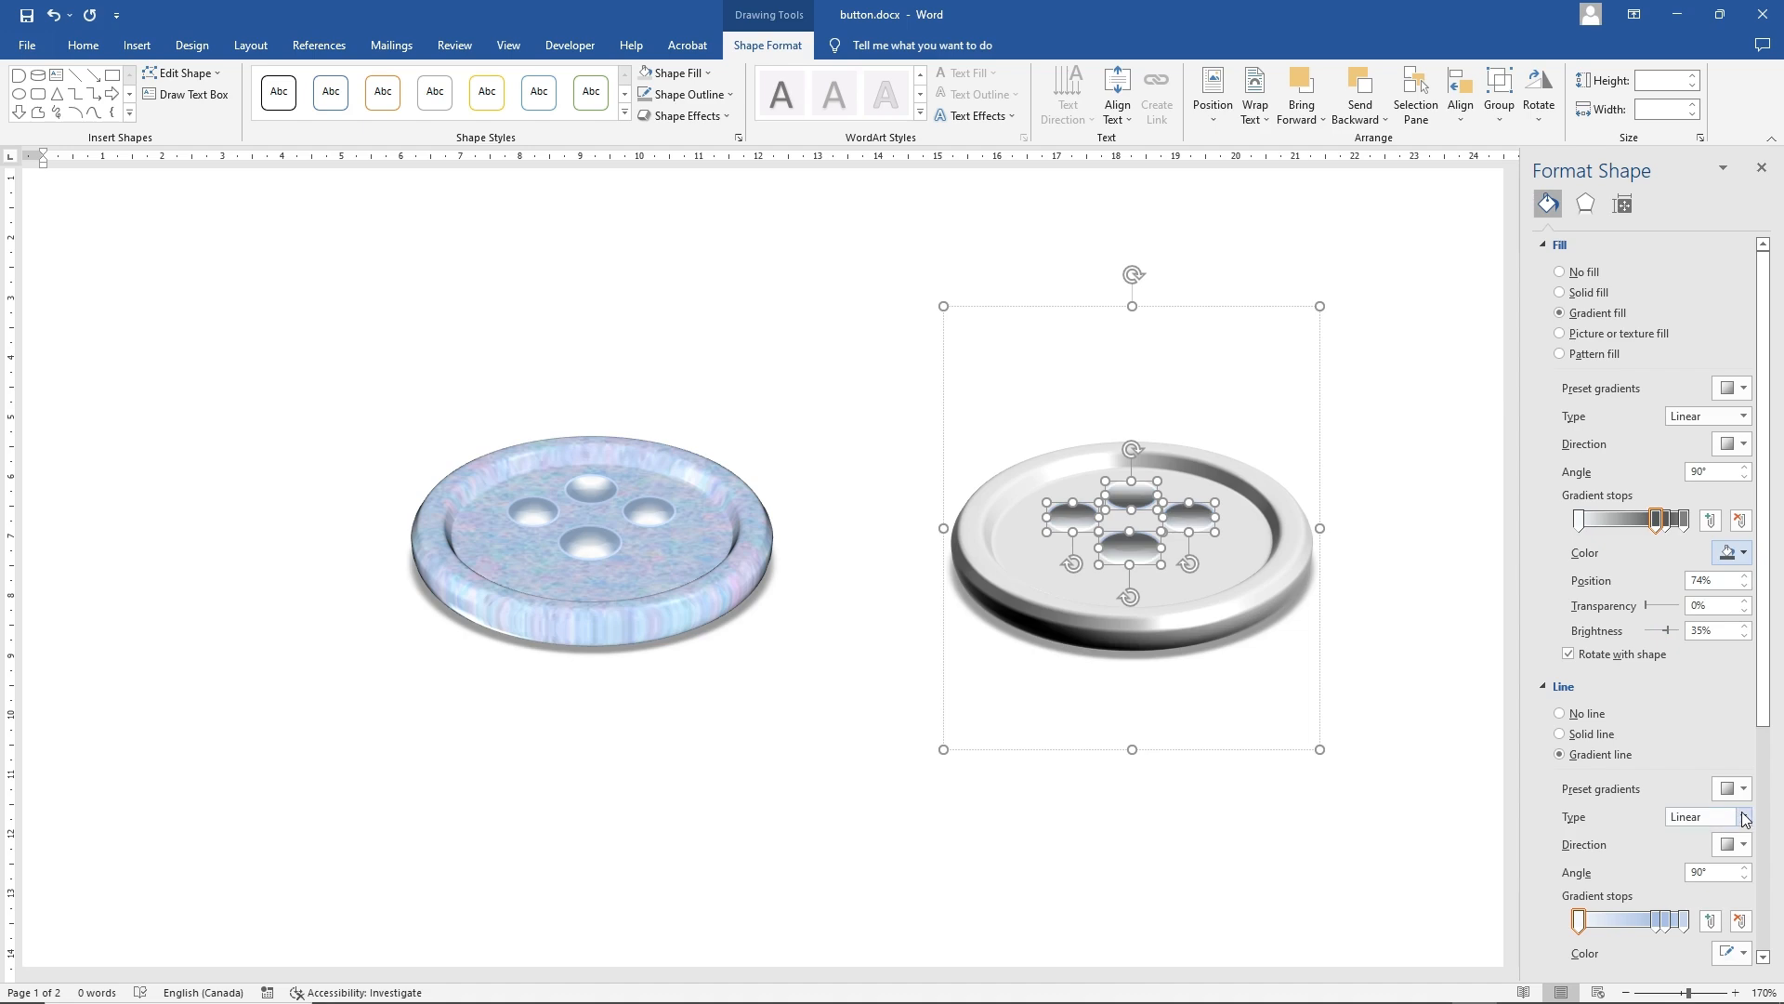
left_click(1560, 713)
left_click(1421, 677)
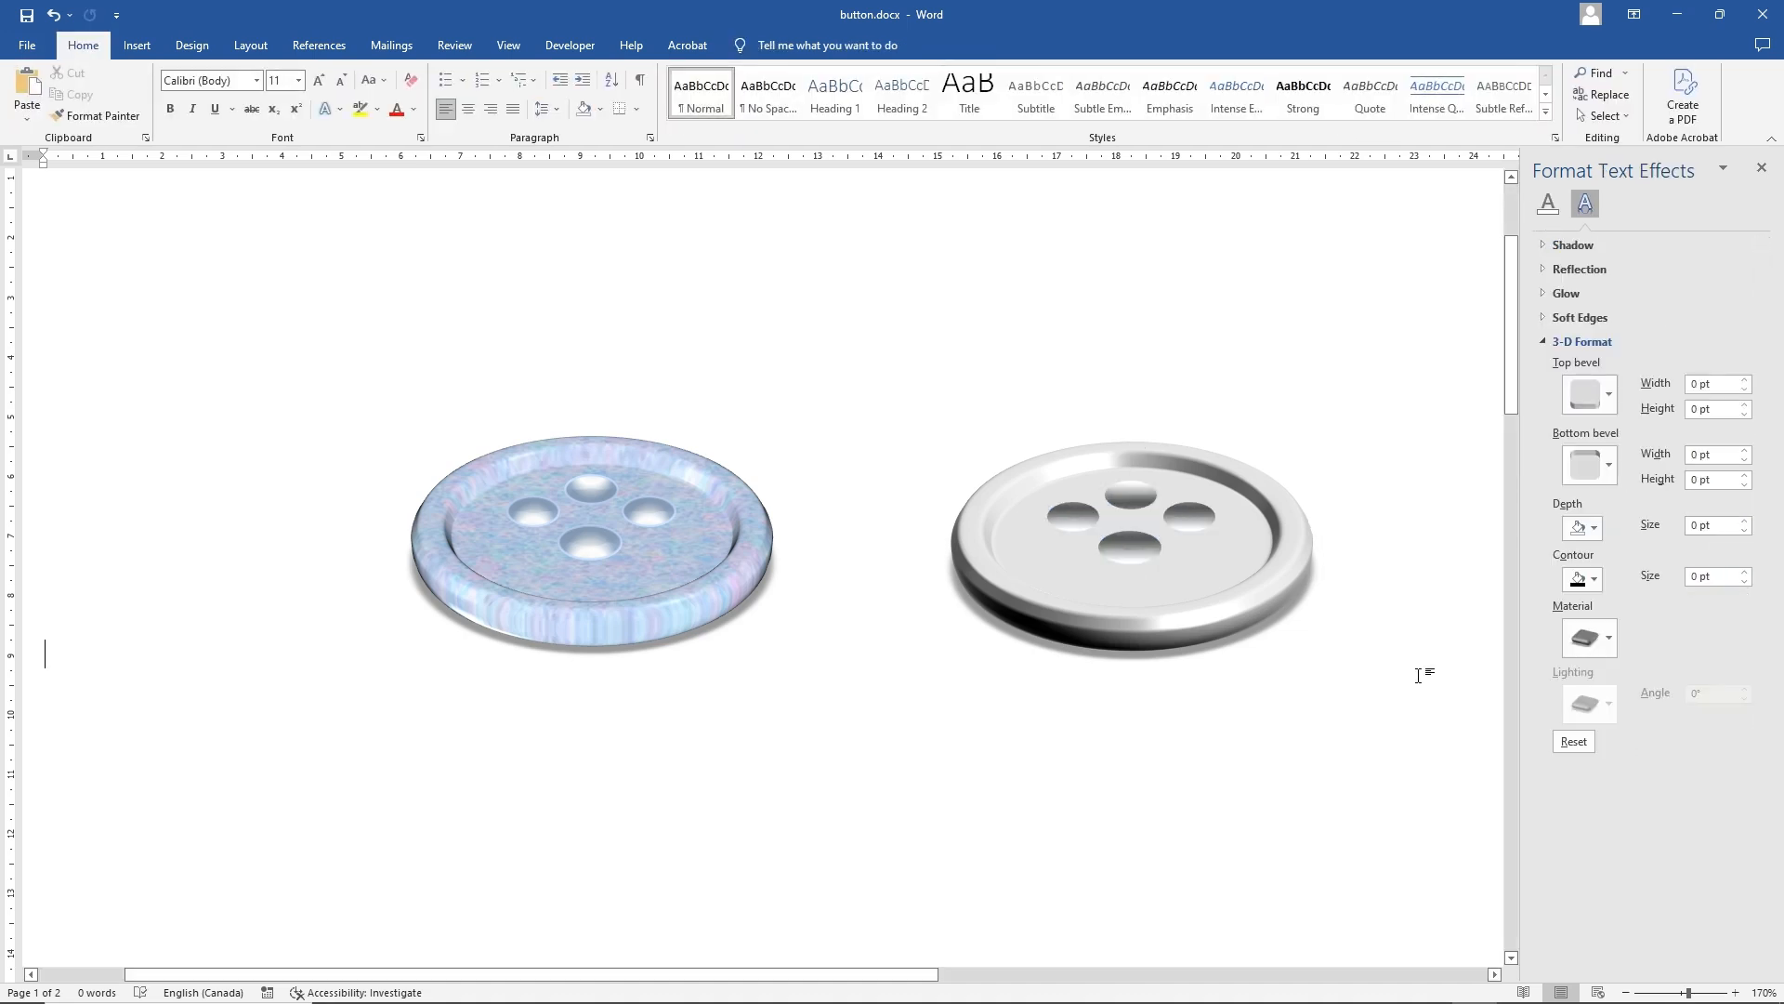